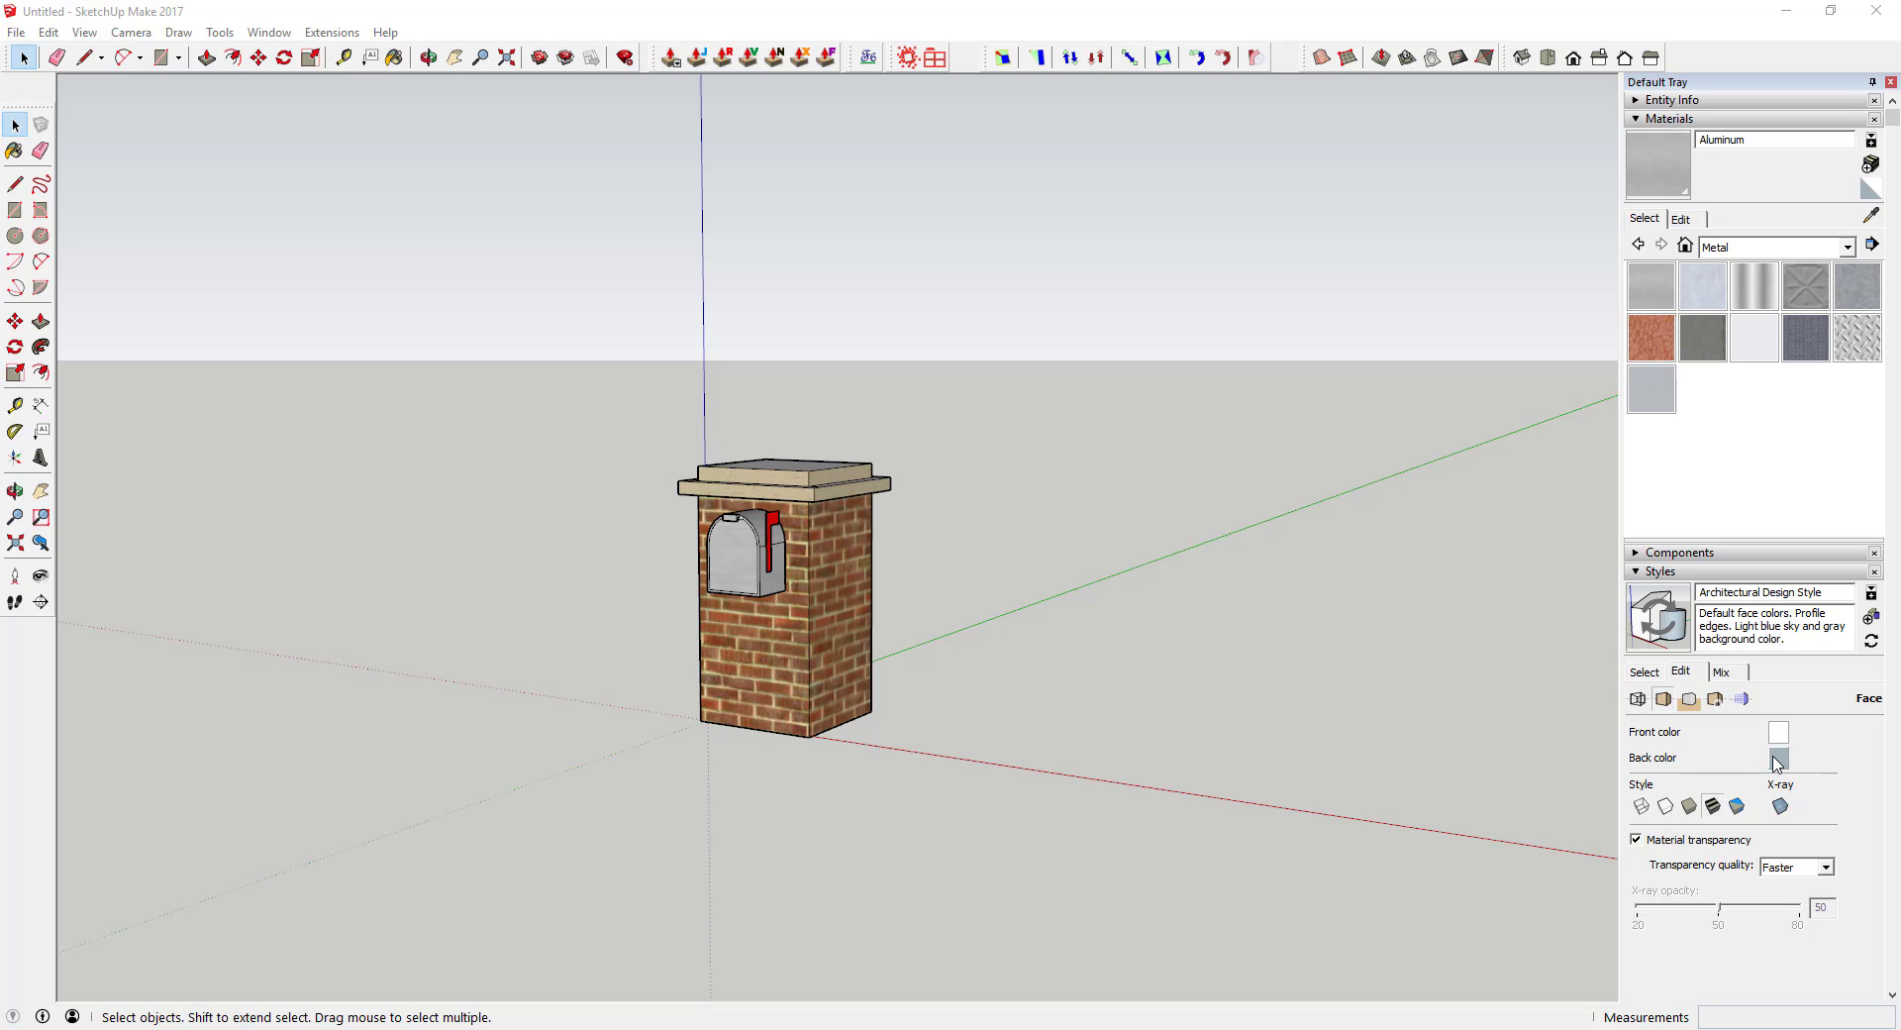
Draw a rectangle flat on the ground beside the brick mailbox column, next to the red axis
{"action": "middle_click_drag", "start_coordinate": [948, 644], "coordinate": [988, 720]}
{"action": "scroll", "coordinate": [681, 572], "scroll_direction": "up", "scroll_amount": 3}
{"action": "scroll", "coordinate": [1004, 741], "scroll_direction": "up", "scroll_amount": 3}
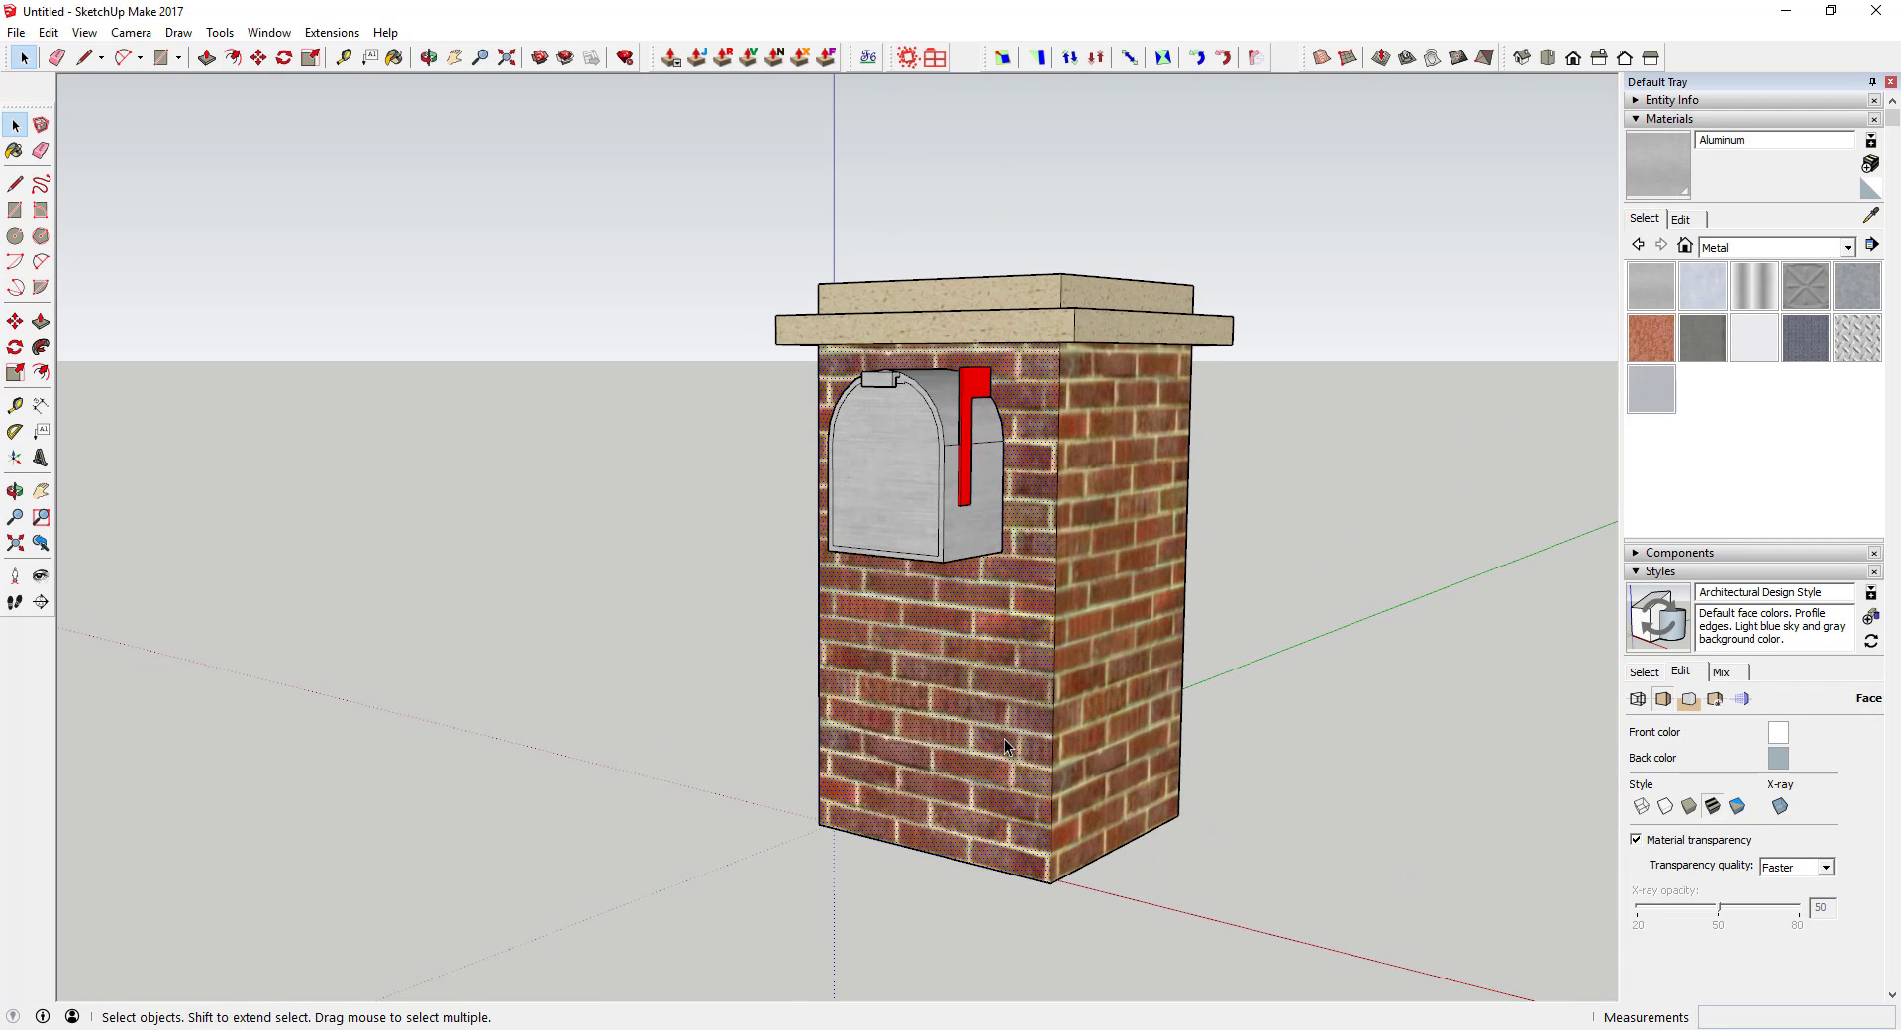
{"action": "scroll", "coordinate": [618, 733], "scroll_direction": "down", "scroll_amount": 3}
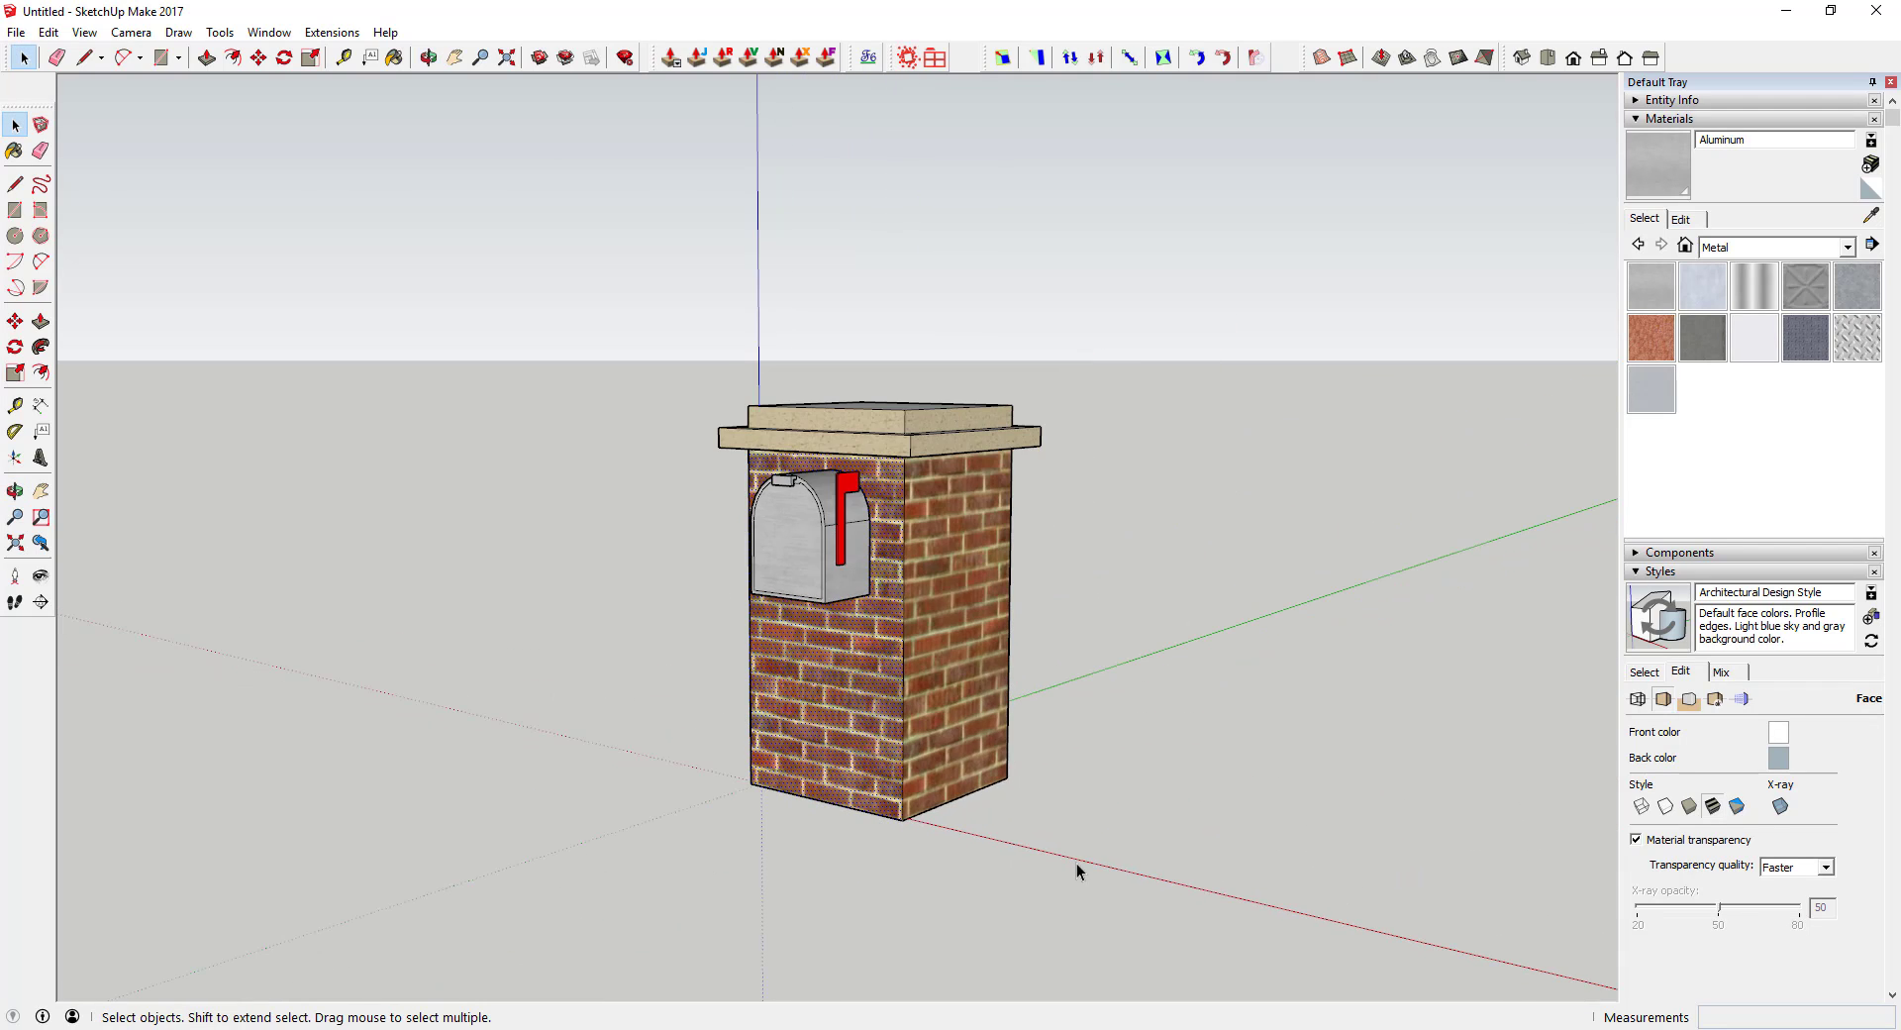
{"action": "key", "text": "r"}
{"action": "left_click", "coordinate": [1080, 847]}
{"action": "left_click", "coordinate": [1418, 837]}
{"action": "key", "text": "space"}
{"action": "scroll", "coordinate": [1410, 862], "scroll_direction": "up", "scroll_amount": 2}
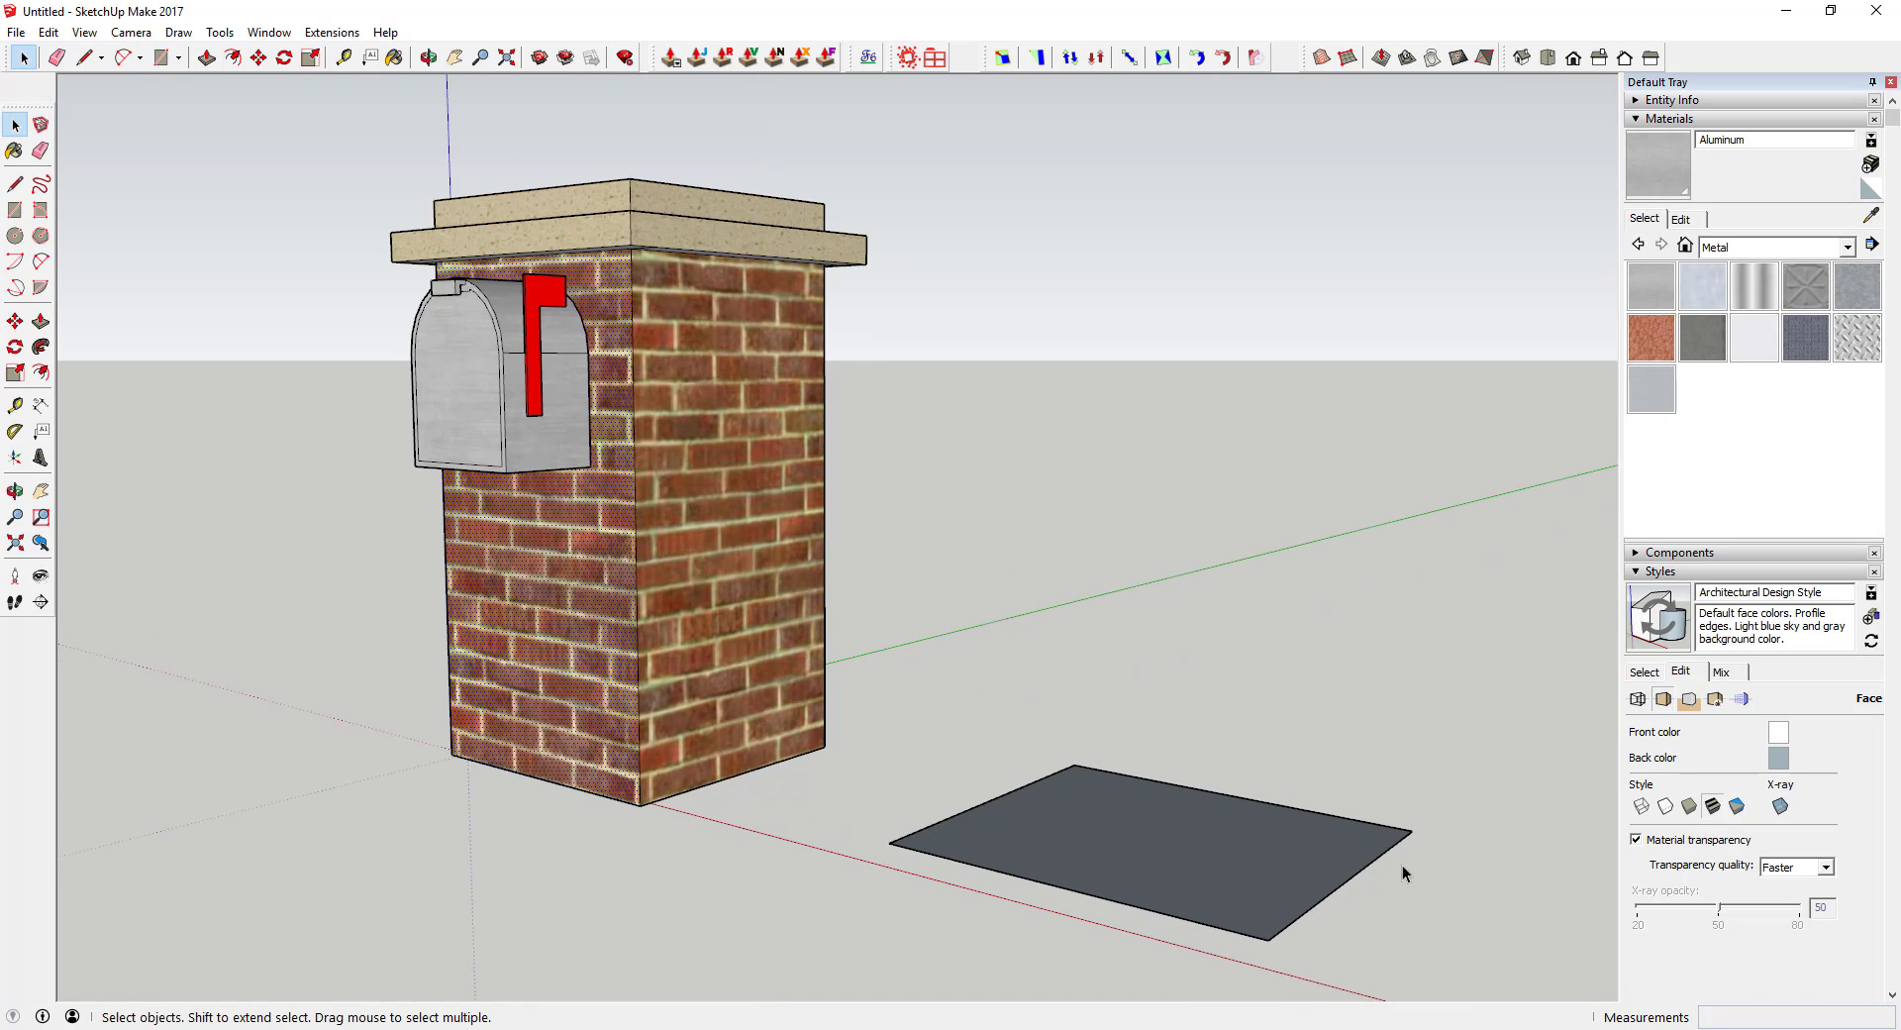
Select the rectangle's edges and its face in turn to examine what the shape is made of
{"action": "middle_click_drag", "start_coordinate": [1410, 861], "coordinate": [1273, 806]}
{"action": "scroll", "coordinate": [1126, 746], "scroll_direction": "down", "scroll_amount": 3}
{"action": "scroll", "coordinate": [1185, 873], "scroll_direction": "up", "scroll_amount": 2}
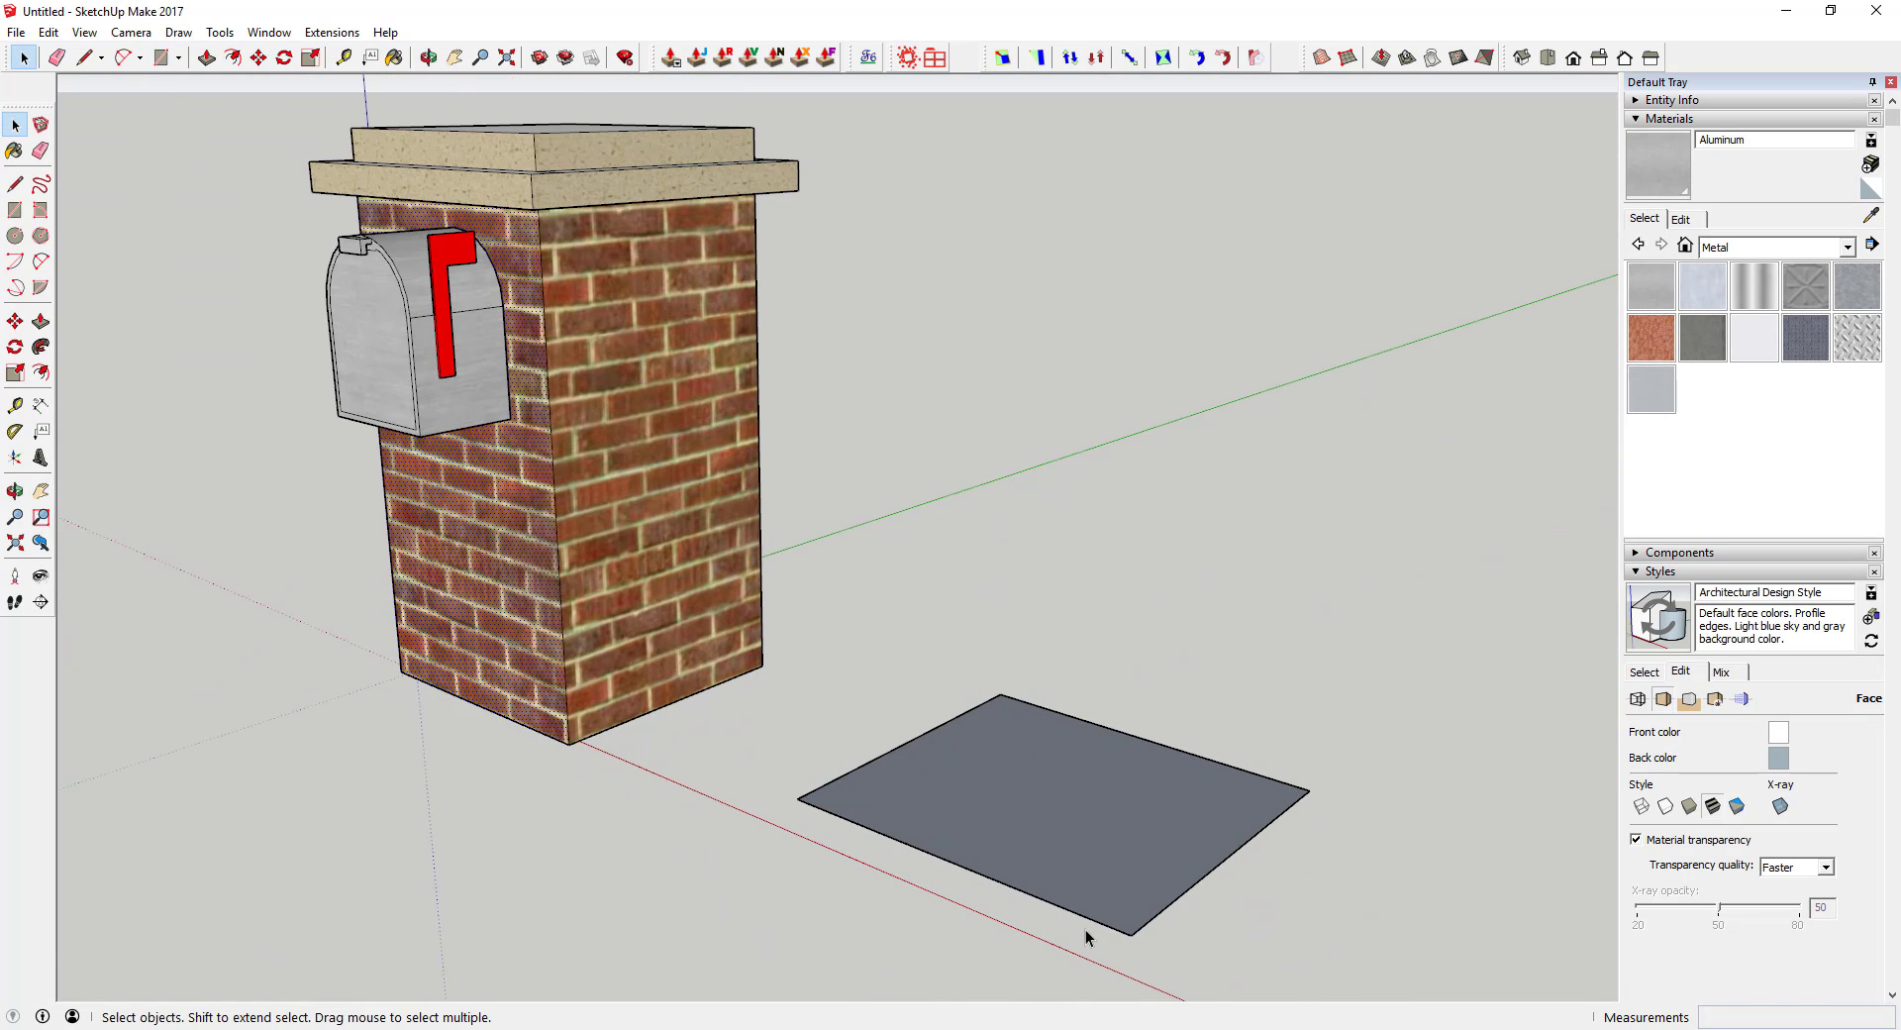
{"action": "left_click", "coordinate": [1119, 929]}
{"action": "left_click", "coordinate": [1154, 922]}
{"action": "left_click", "coordinate": [937, 737]}
{"action": "left_click", "coordinate": [923, 735]}
{"action": "left_click", "coordinate": [1021, 782]}
{"action": "key", "text": "l"}
{"action": "left_click", "coordinate": [1131, 934]}
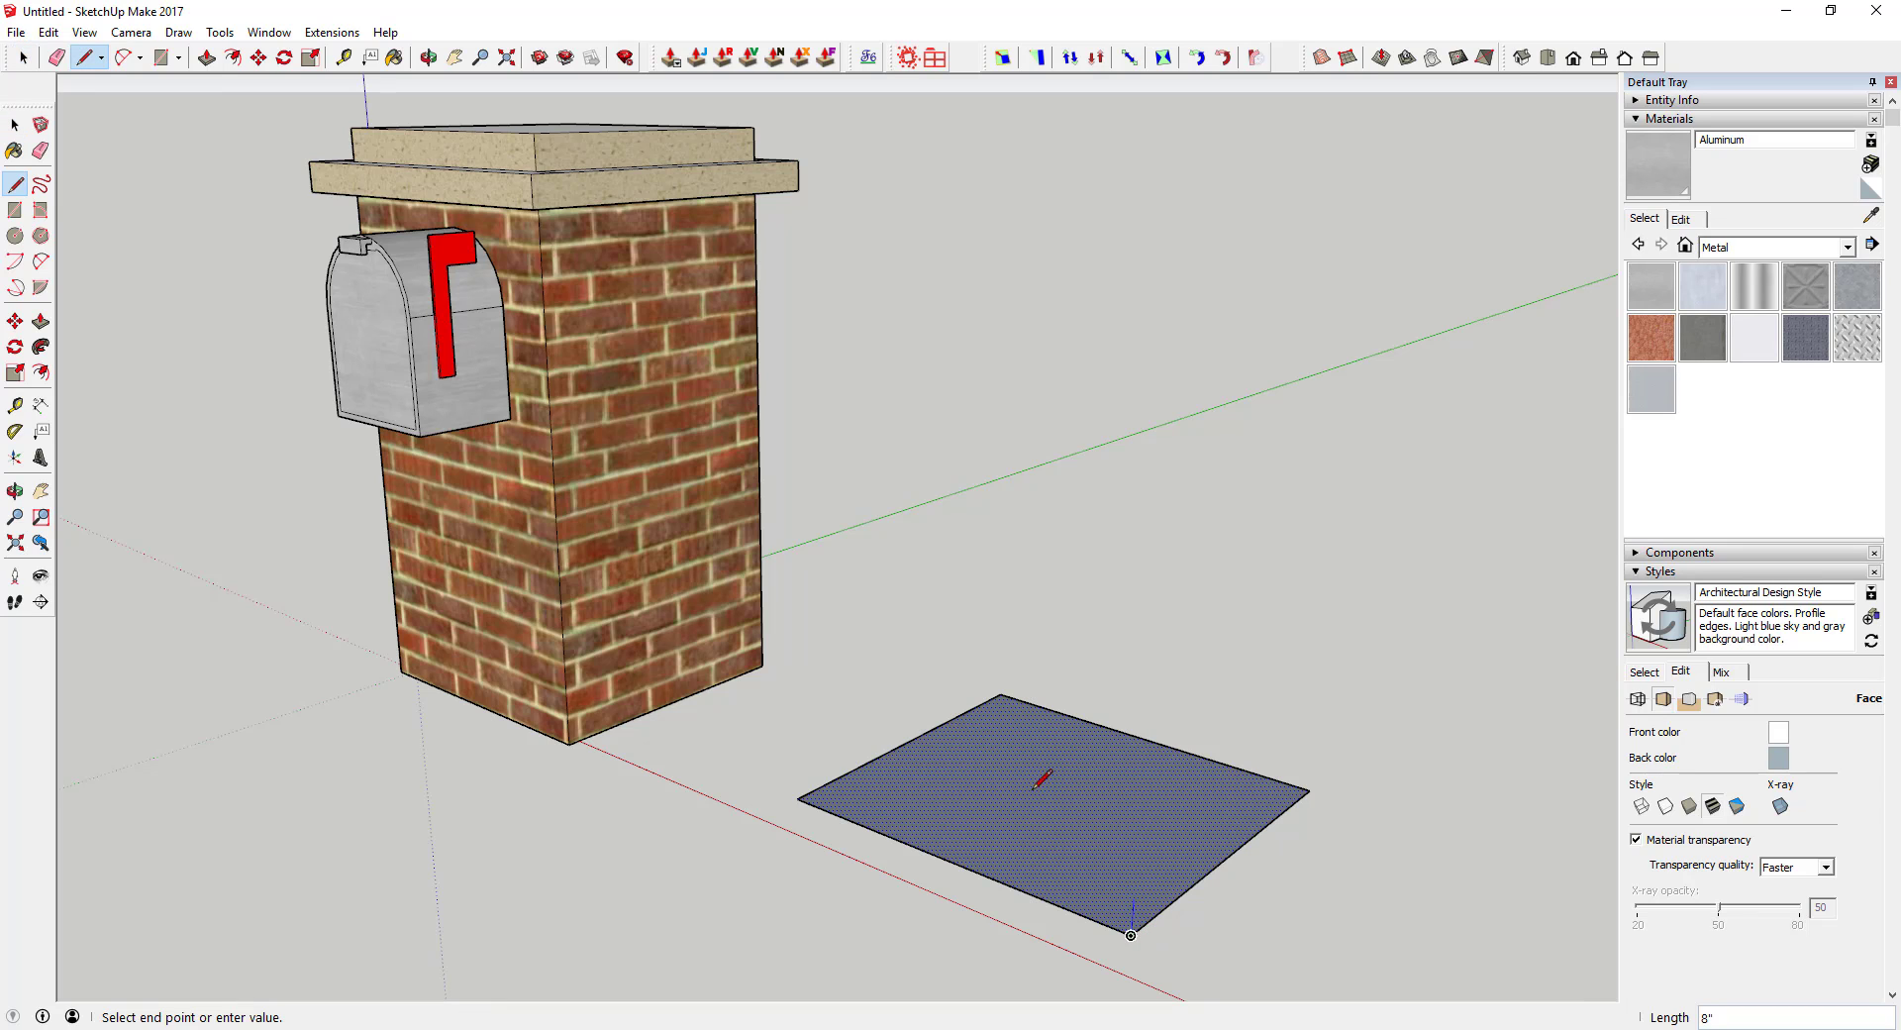
{"action": "key", "text": "space"}
Erase the two rectangle edges that meet at the corner farthest from the mailbox column
{"action": "scroll", "coordinate": [1126, 693], "scroll_direction": "down", "scroll_amount": 5}
{"action": "key", "text": "e"}
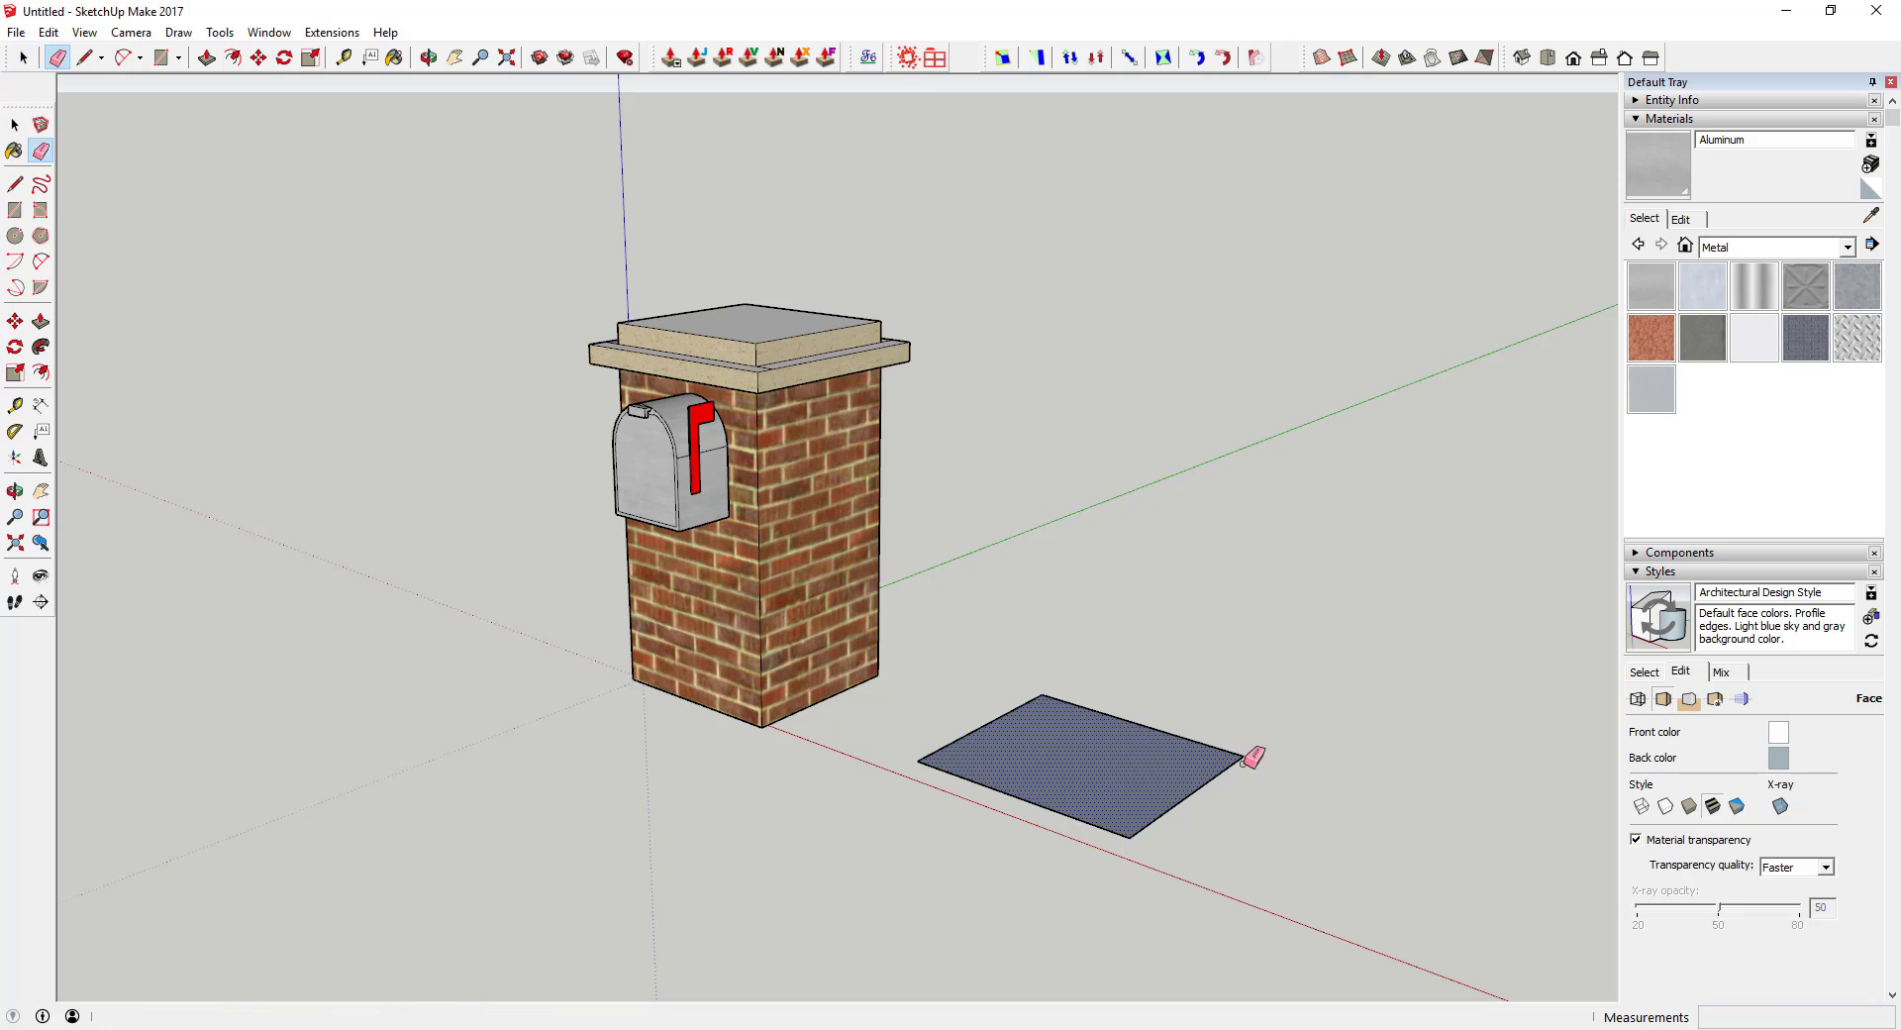
{"action": "left_click_drag", "start_coordinate": [1252, 757], "coordinate": [1223, 732]}
Close the two remaining edges into a triangle with a diagonal line, and undo the edits back to the full rectangle
{"action": "key", "text": "l"}
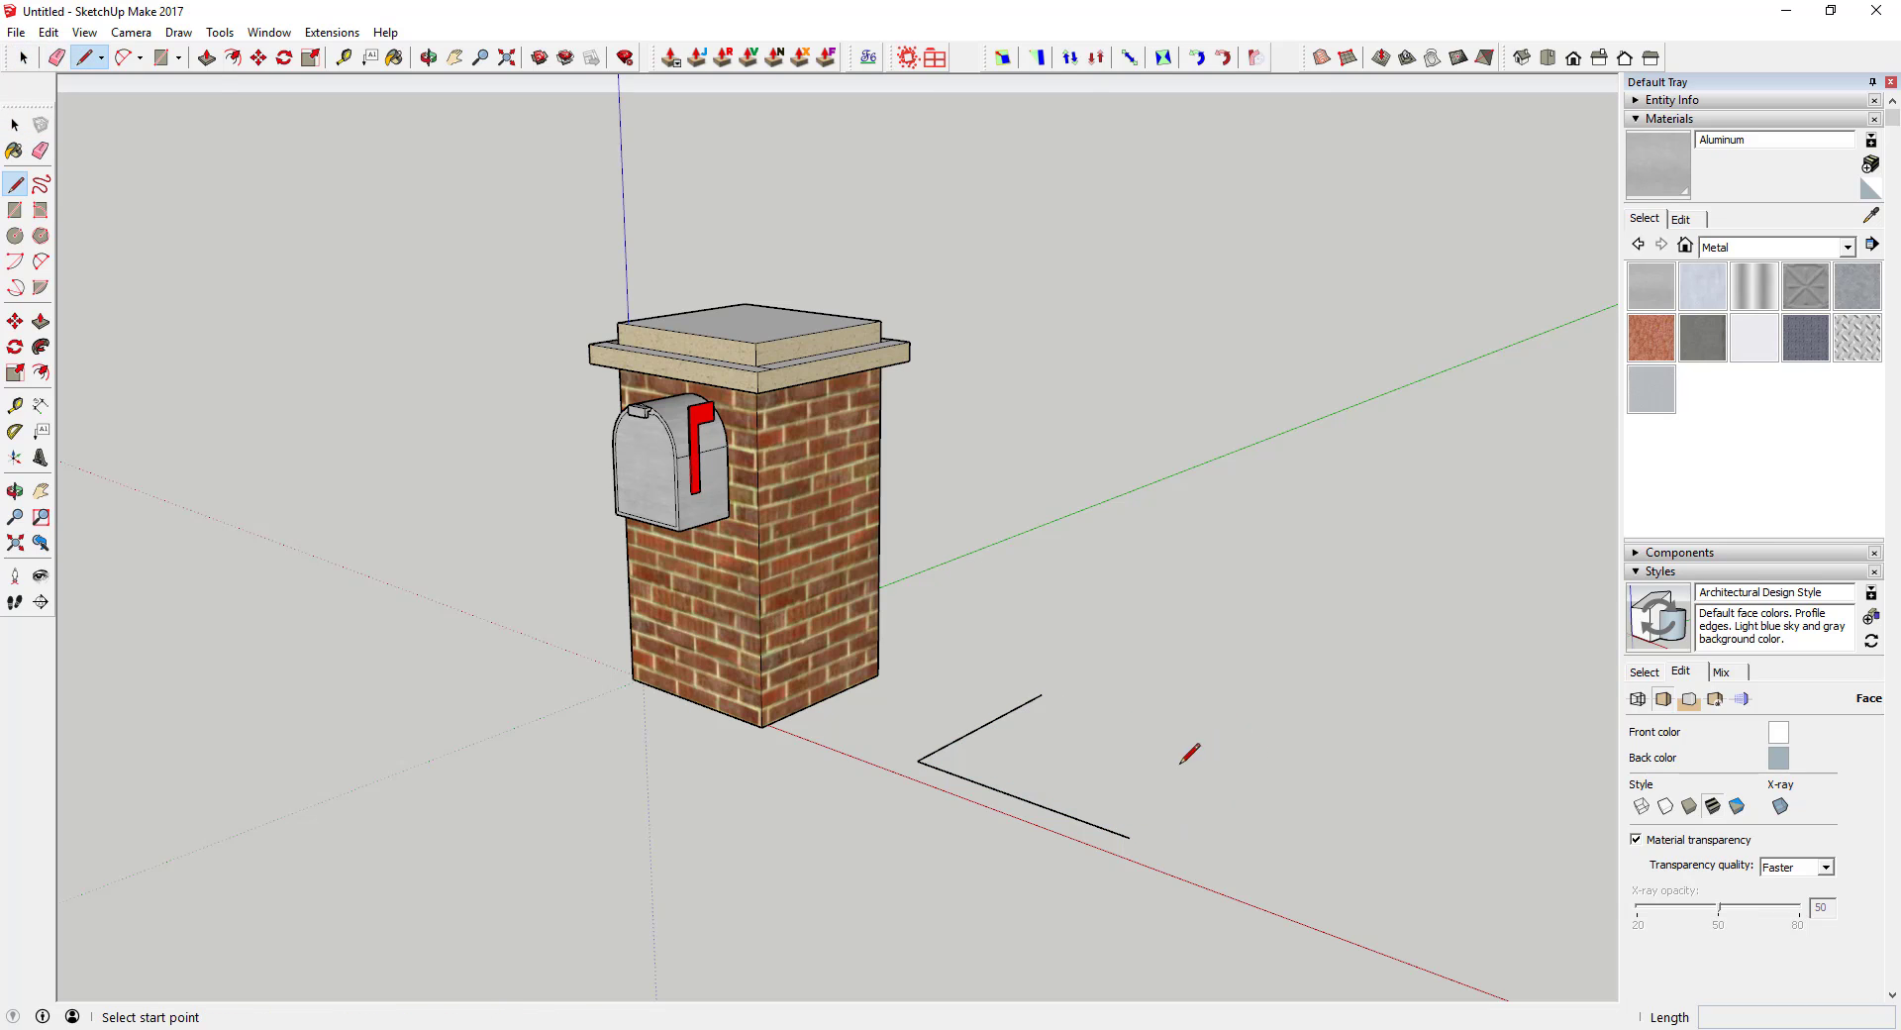
{"action": "left_click", "coordinate": [1129, 838]}
{"action": "left_click", "coordinate": [1042, 695]}
{"action": "key", "text": "space"}
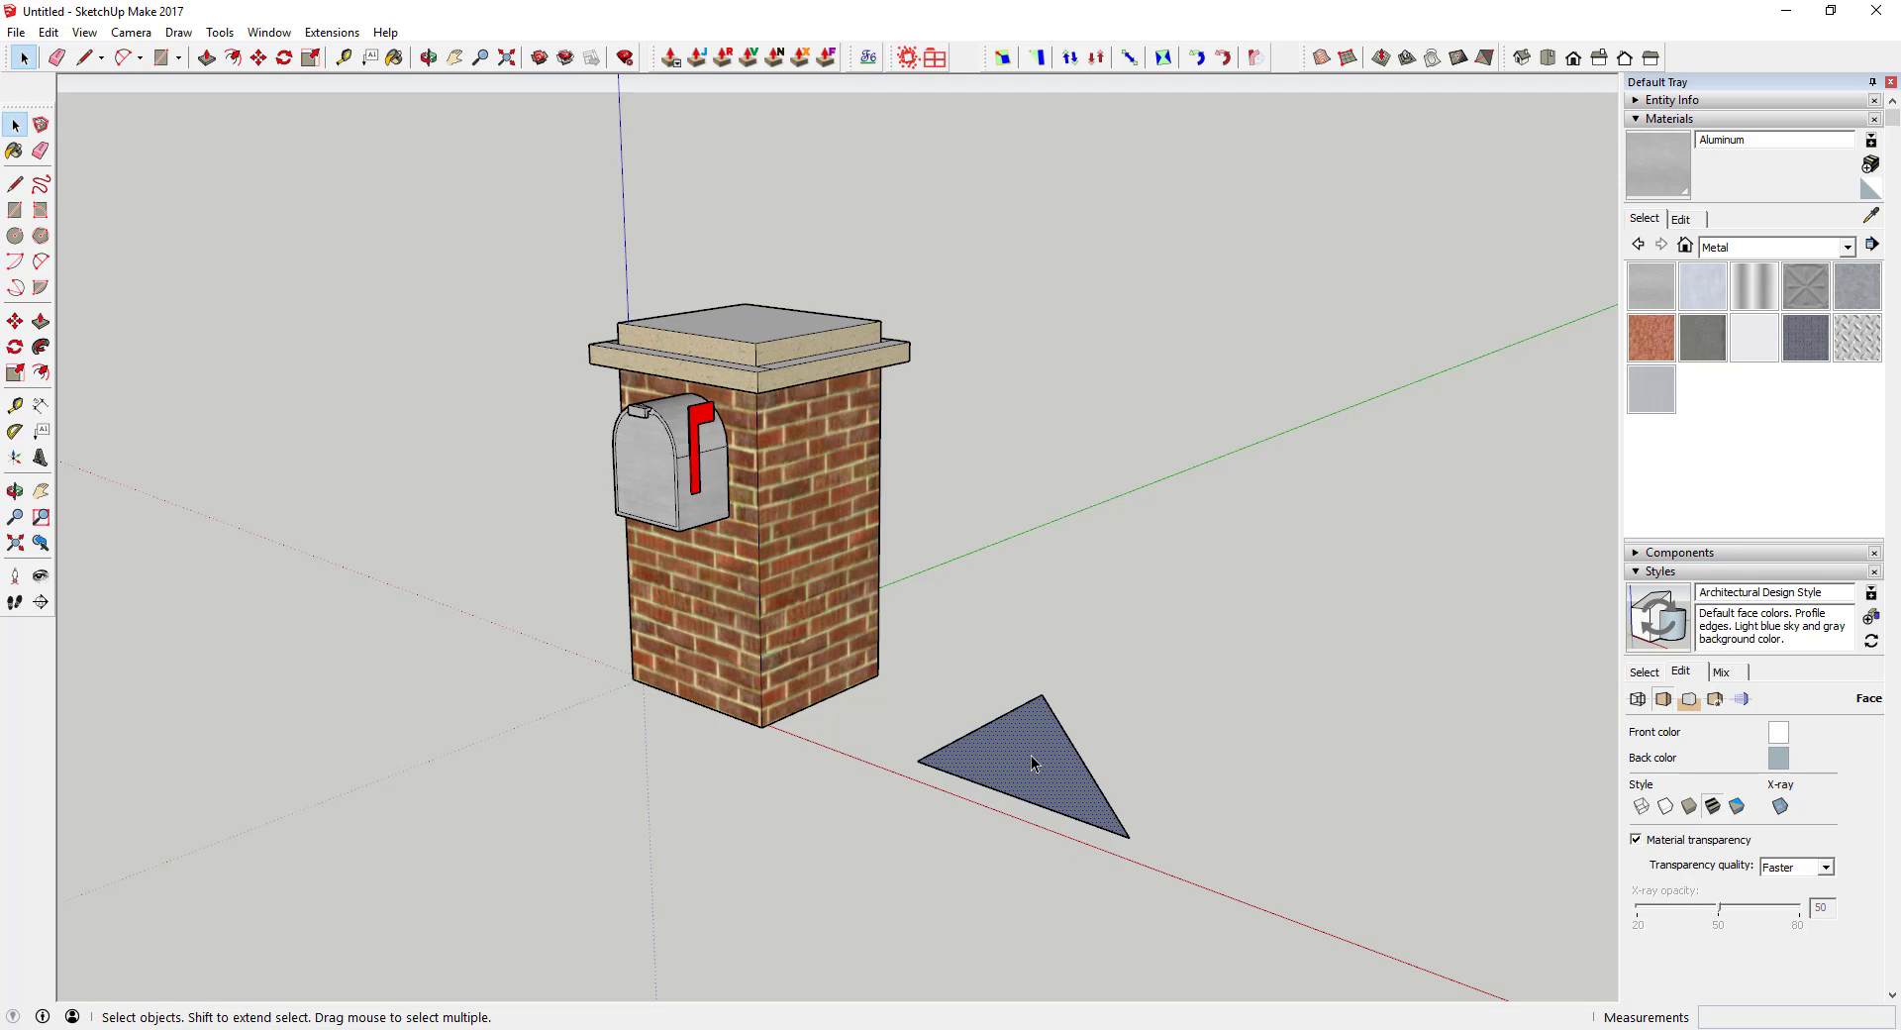
{"action": "key", "text": "Delete"}
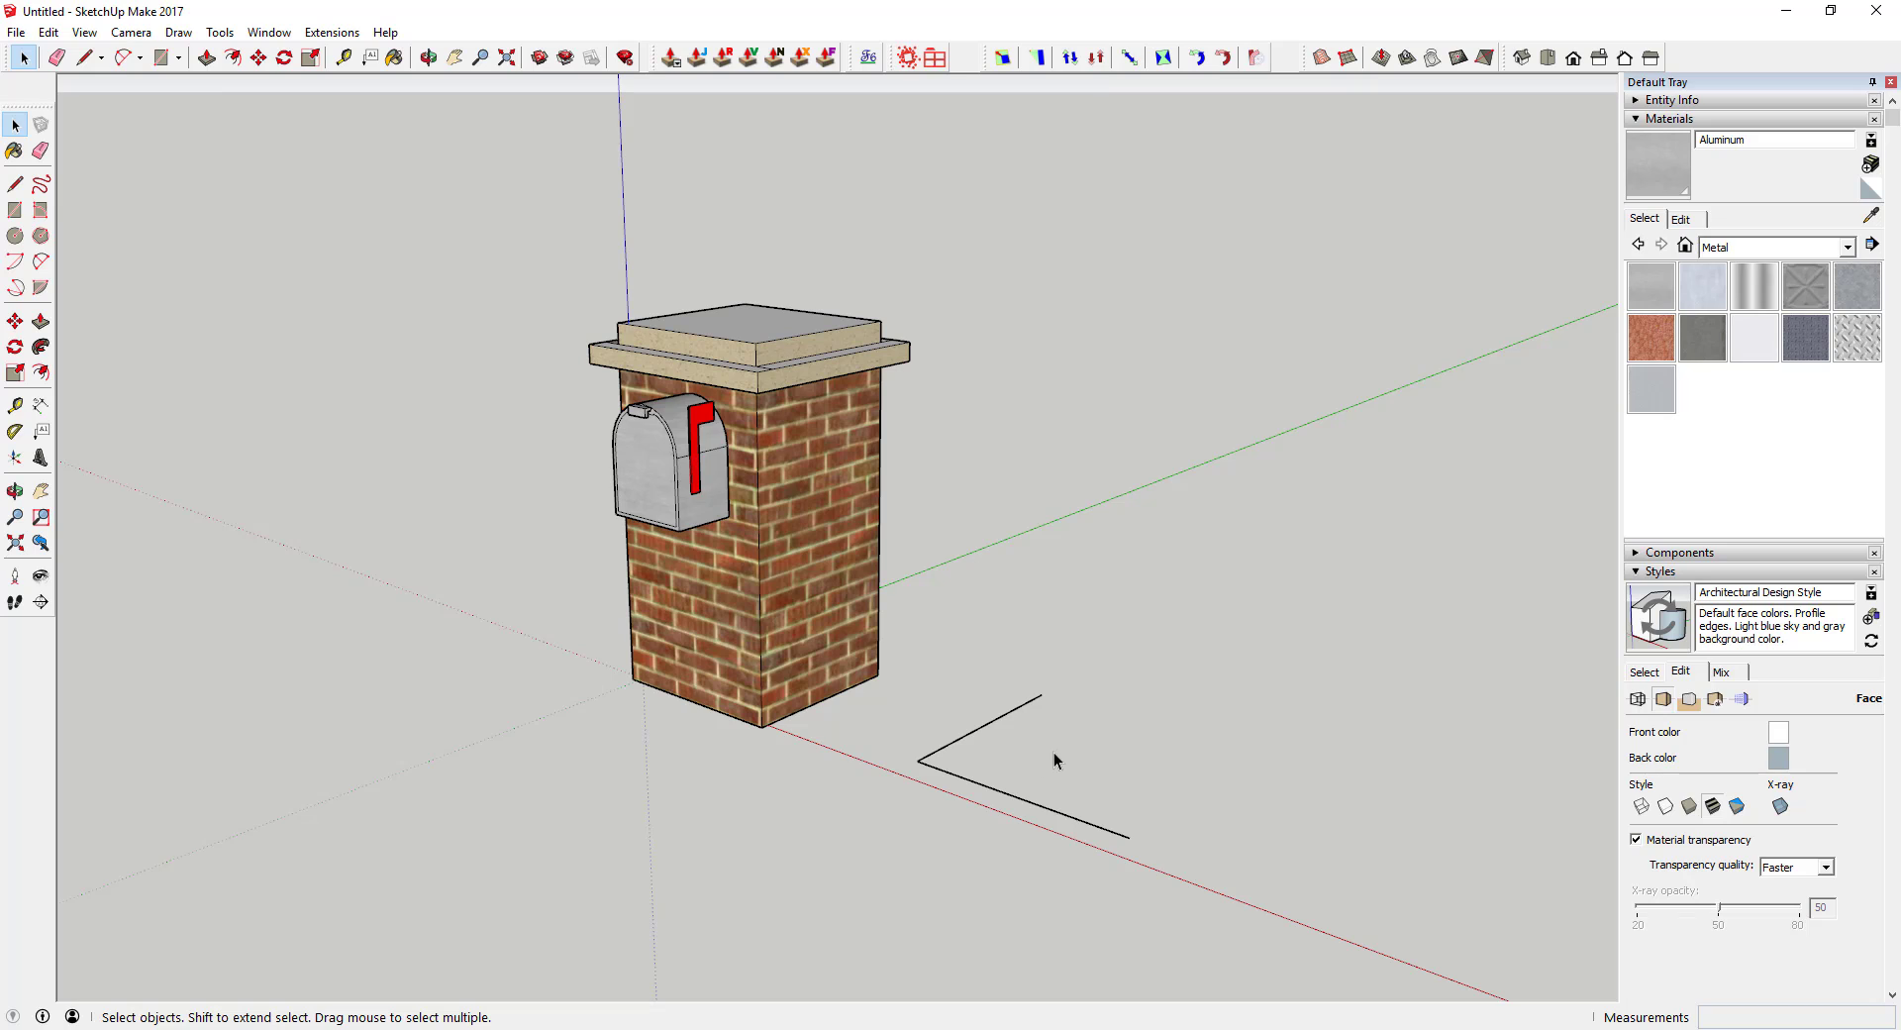
{"action": "key", "text": "ctrl+z"}
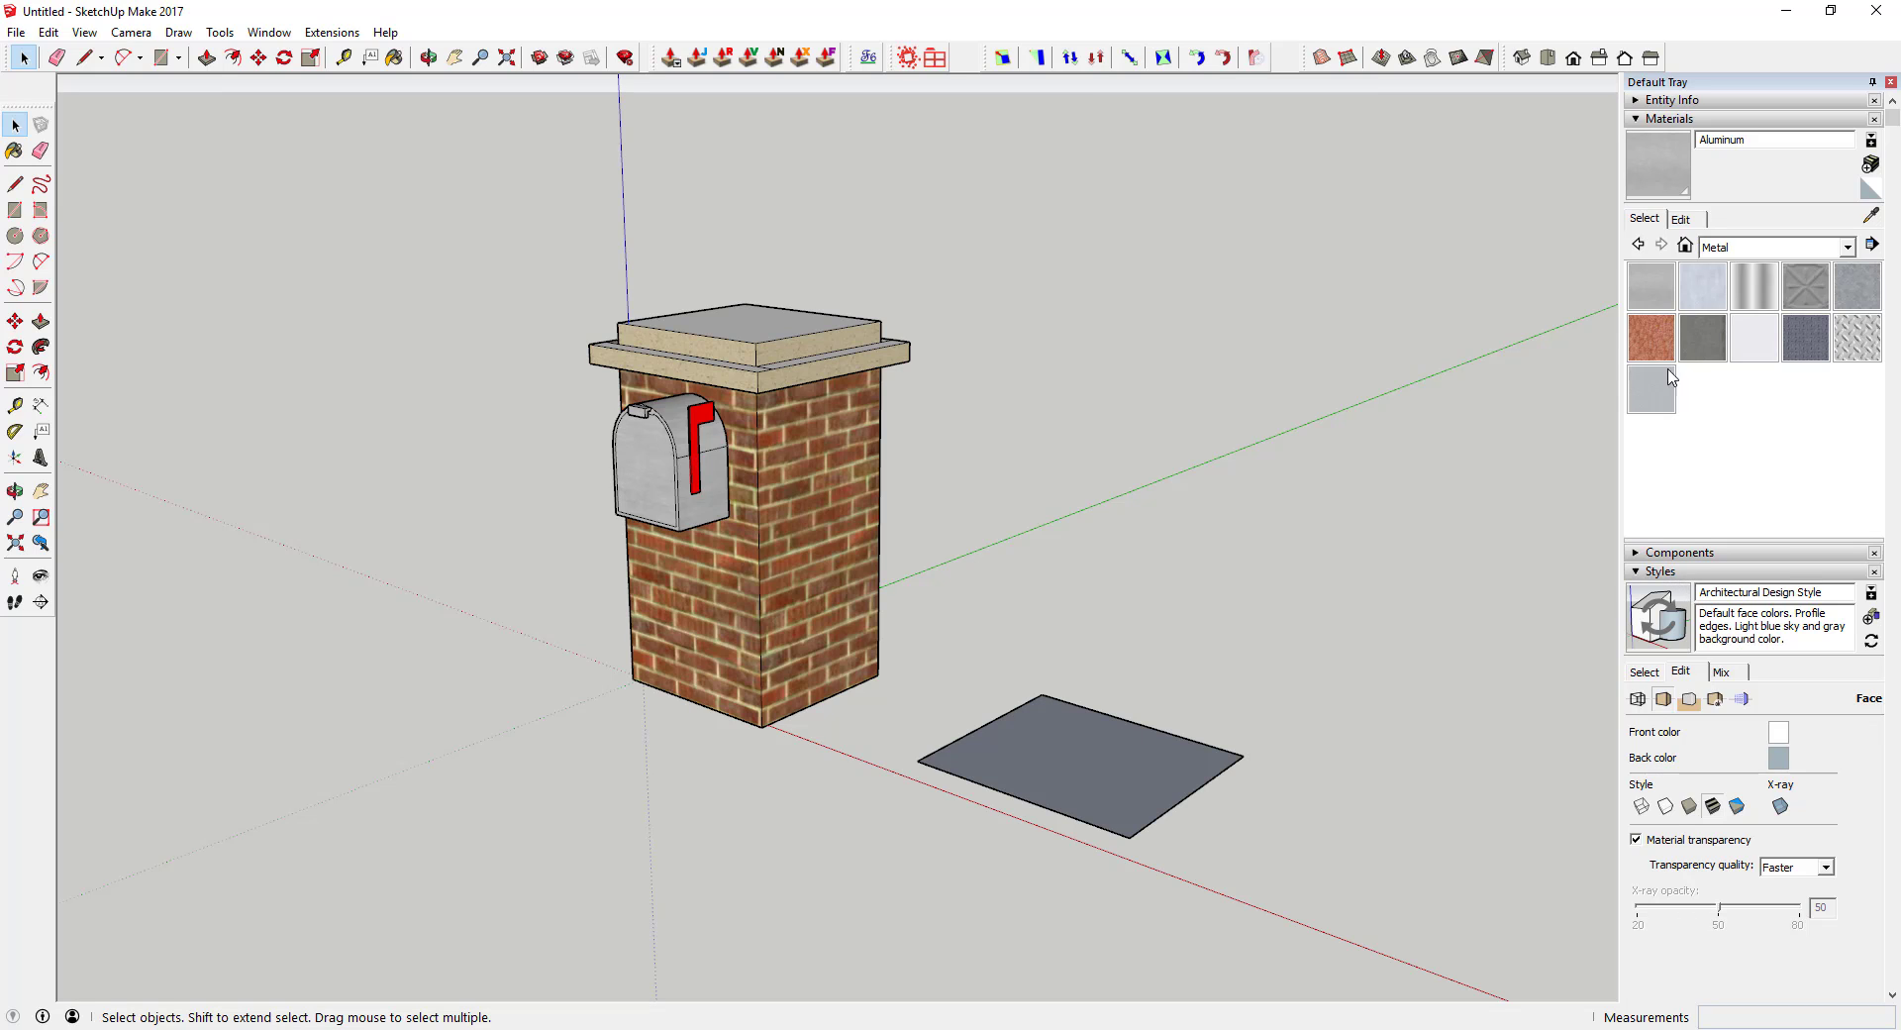
Collapse the materials settings, look over the default styles collection and return to the current style's face settings
{"action": "left_click", "coordinate": [1640, 119]}
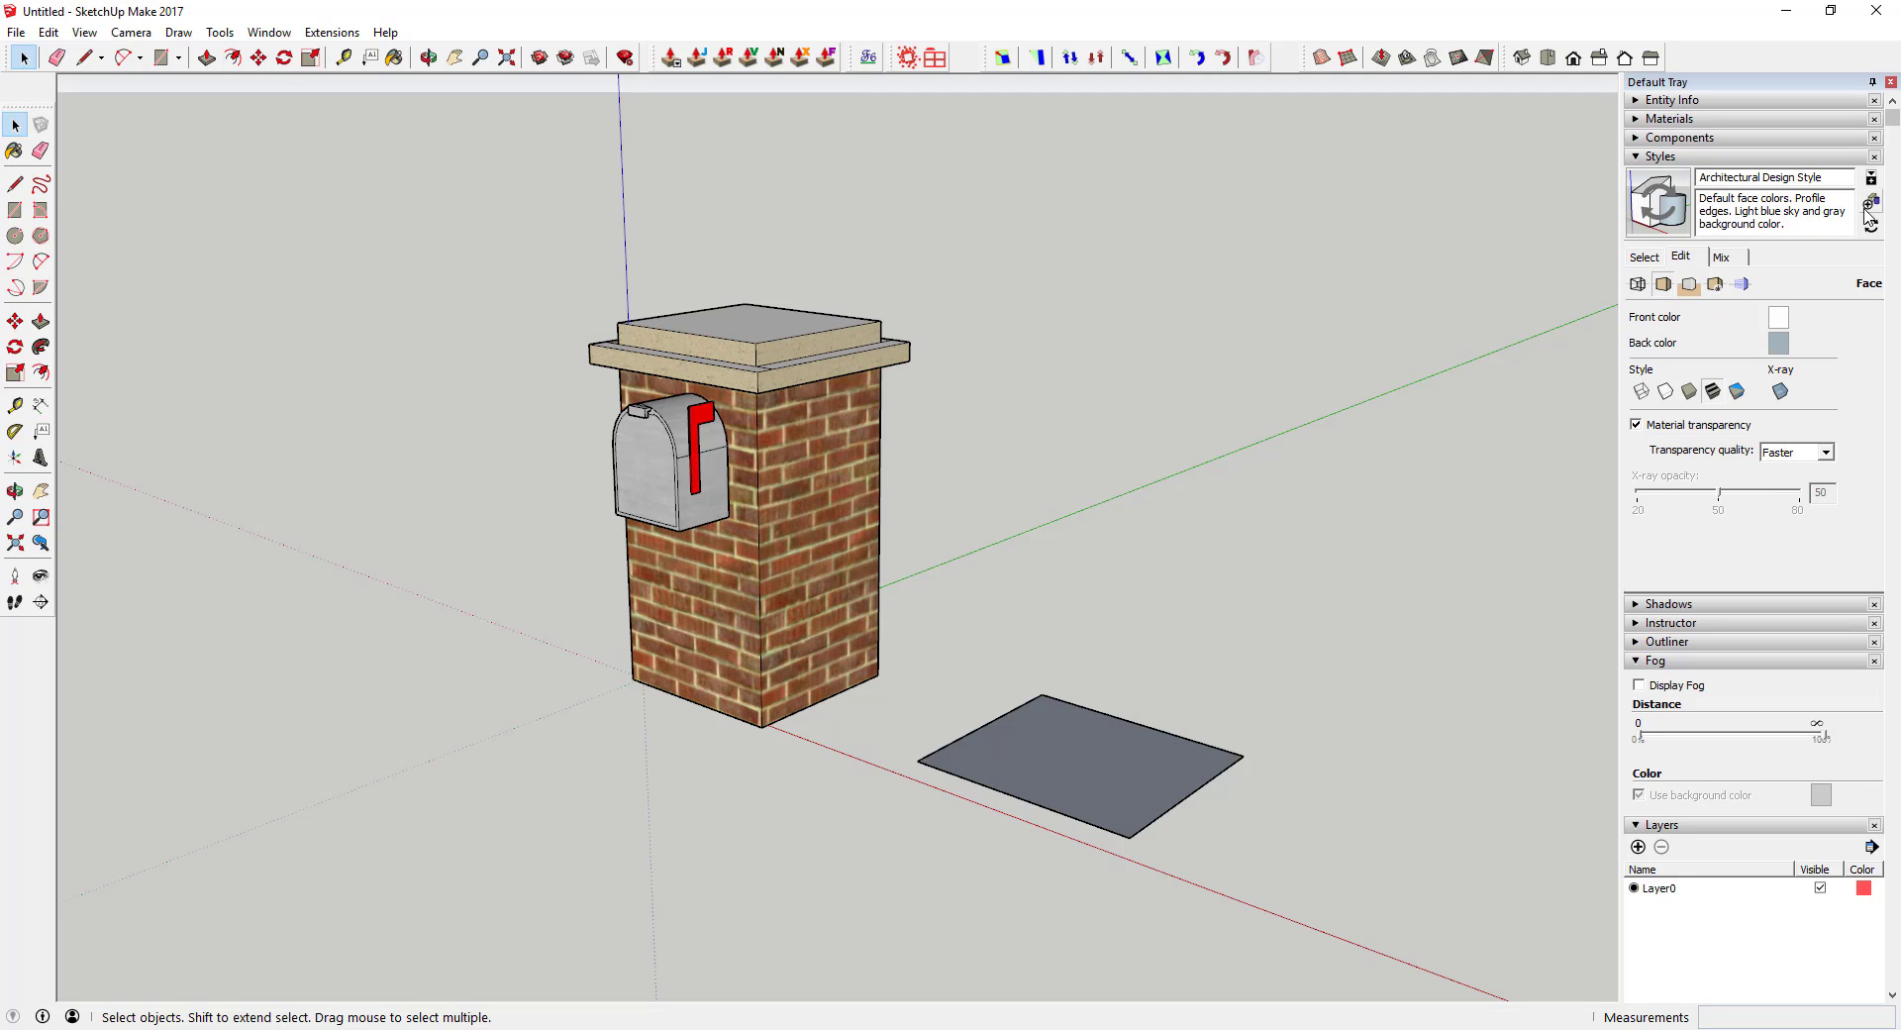
{"action": "left_click", "coordinate": [1643, 258]}
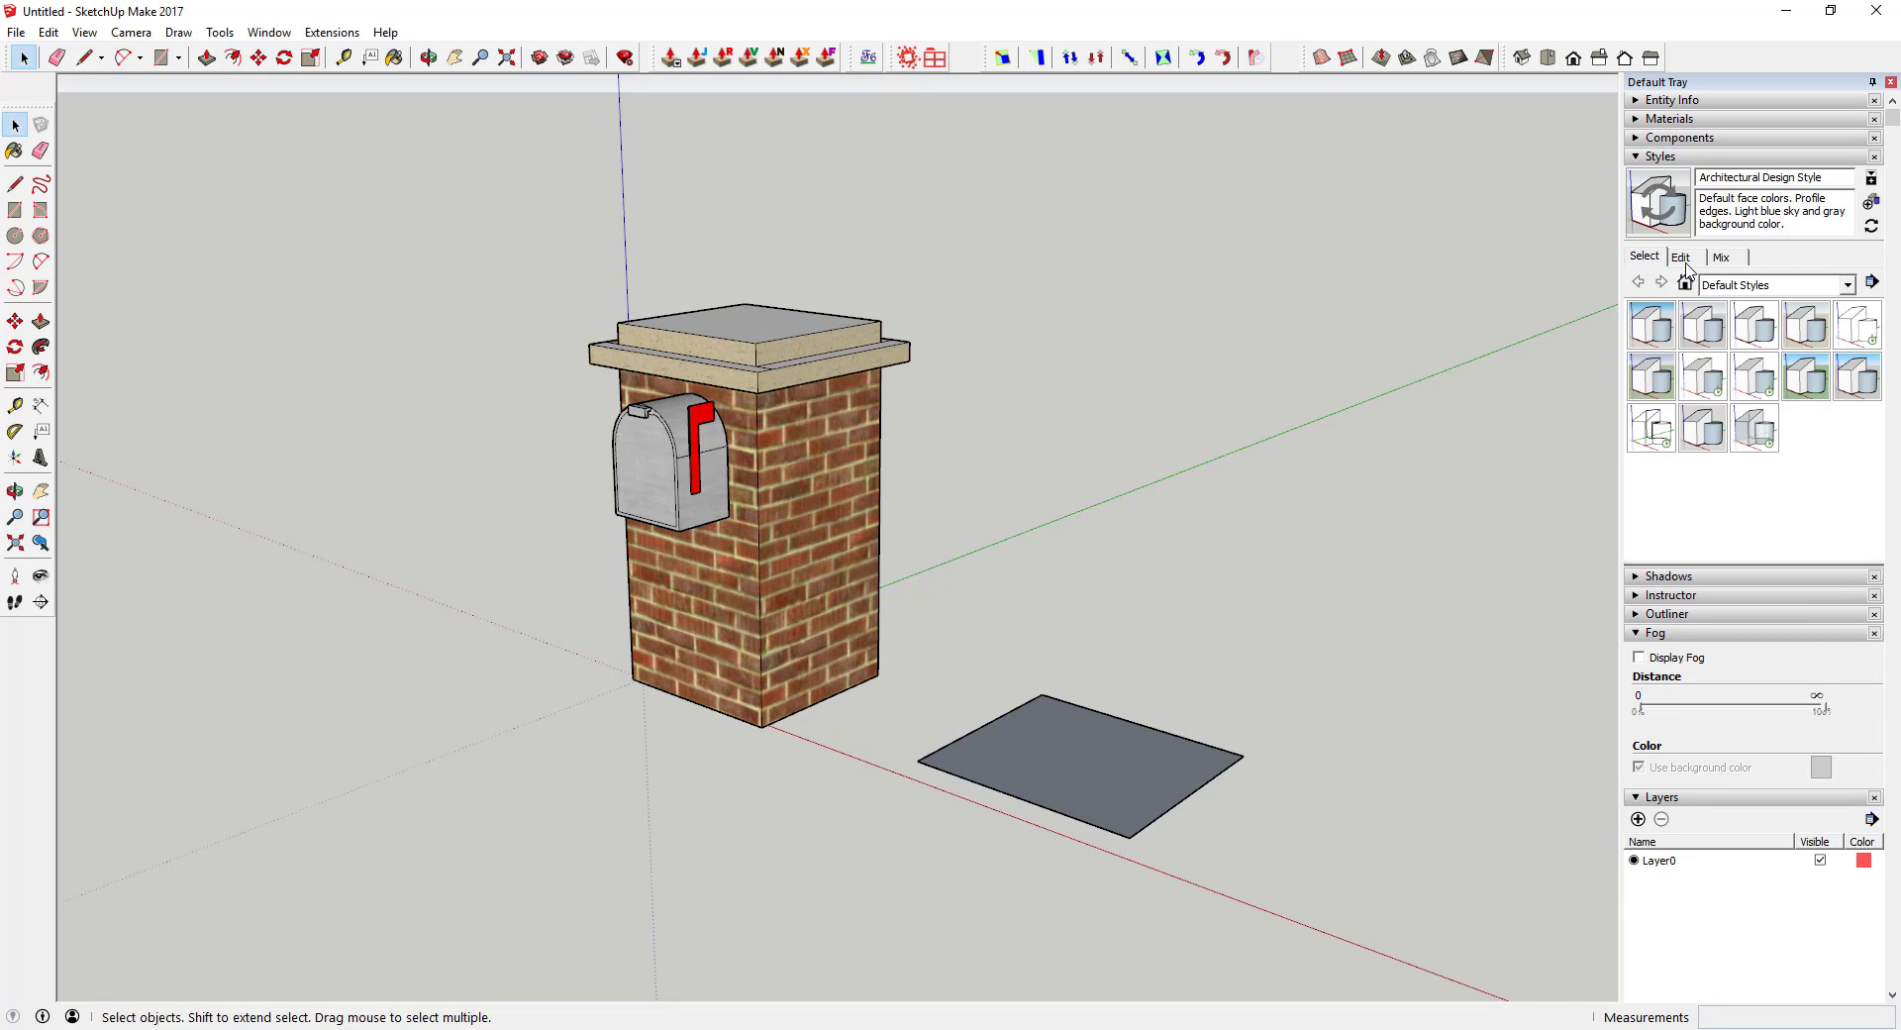
{"action": "left_click", "coordinate": [1683, 258]}
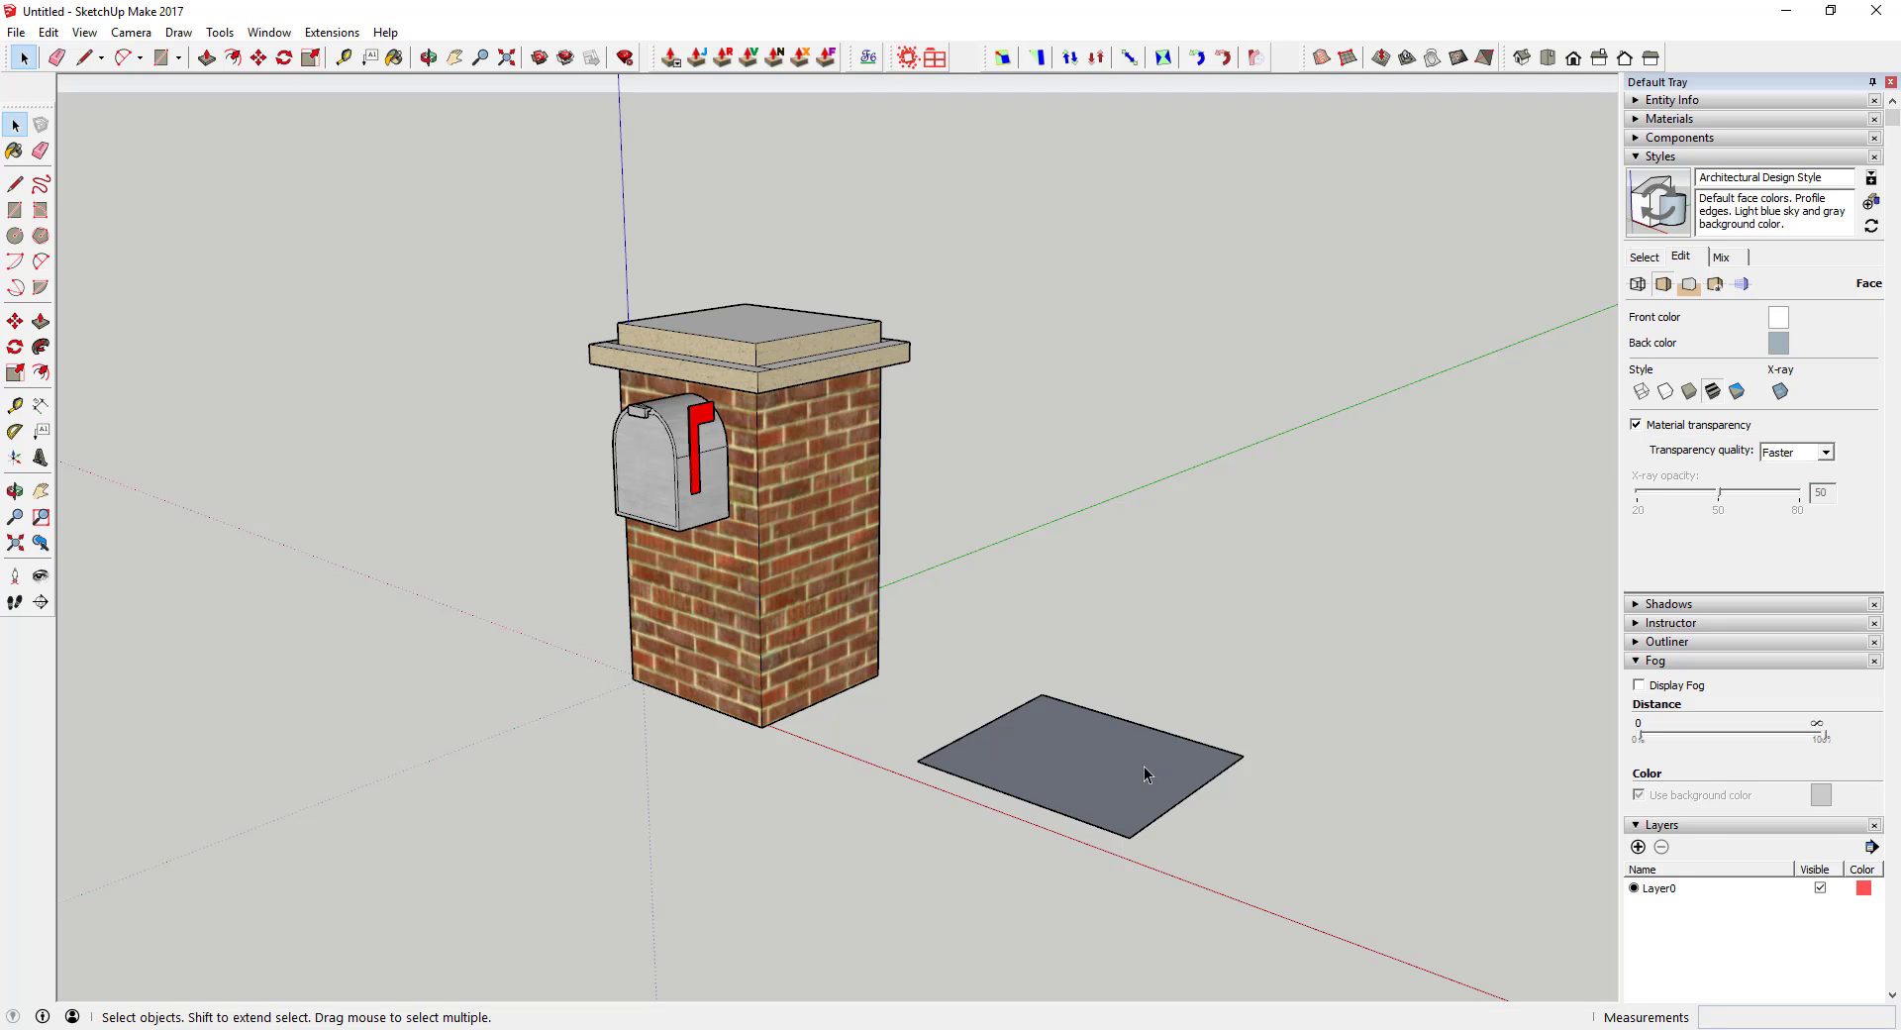
Draw a second rectangle on the ground beside the first one, farther along the red axis
{"action": "key", "text": "r"}
{"action": "left_click", "coordinate": [1180, 853]}
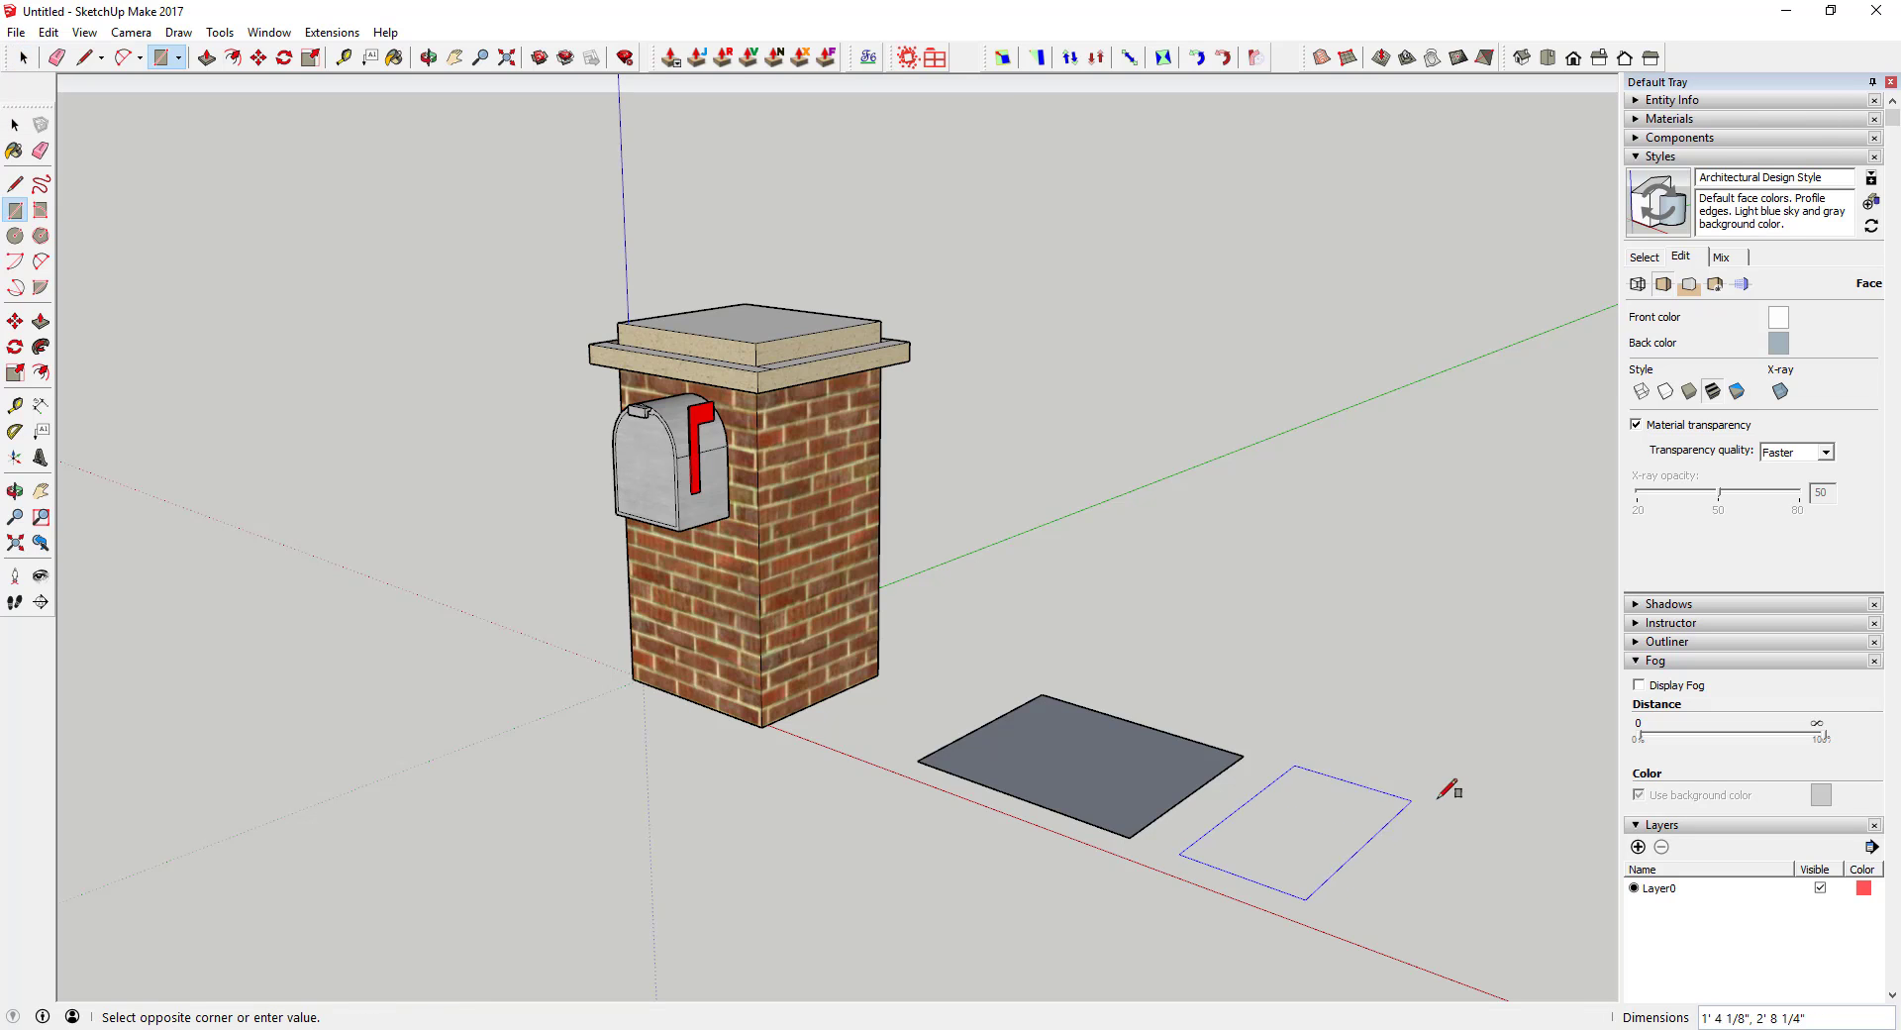
{"action": "left_click", "coordinate": [1508, 820]}
{"action": "key", "text": "space"}
Reverse the face of the first rectangle, the one closer to the mailbox column
{"action": "right_click", "coordinate": [1103, 768]}
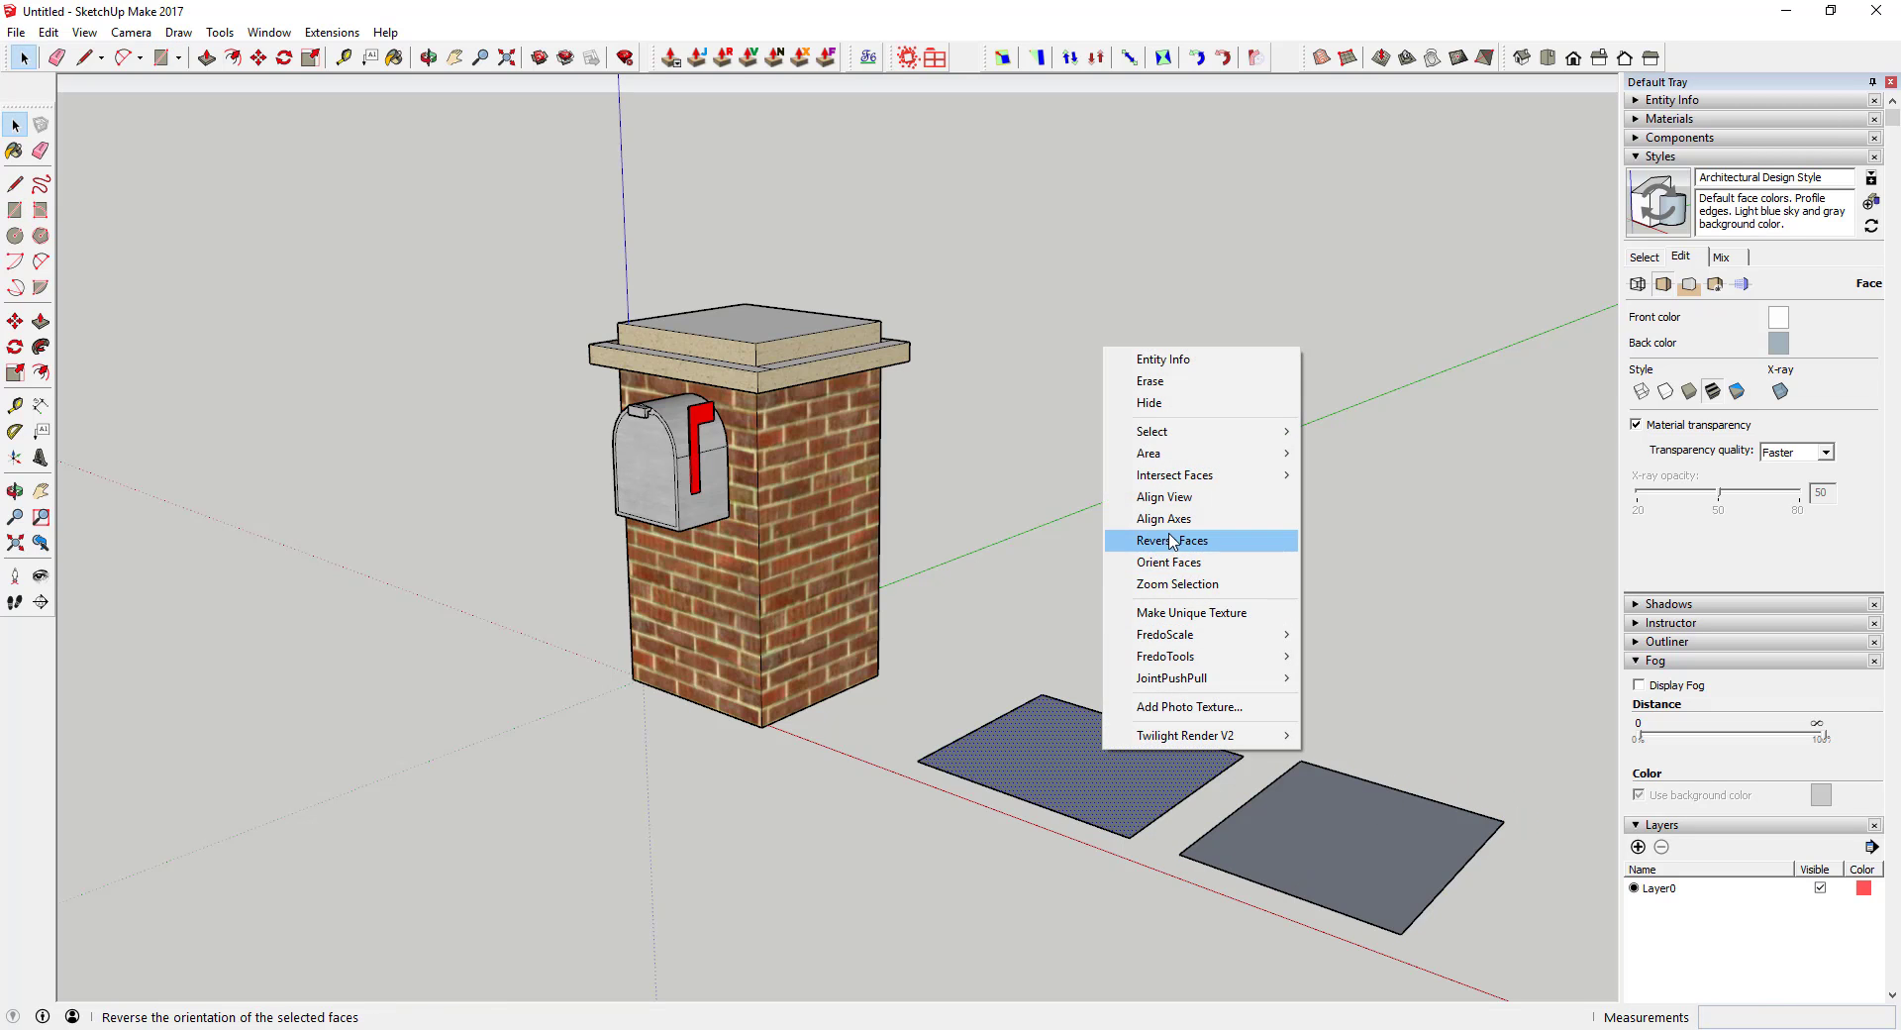
{"action": "left_click", "coordinate": [1172, 541]}
{"action": "left_click", "coordinate": [1208, 572]}
Compare the front and back face colors of the two rectangles from above and from below
{"action": "scroll", "coordinate": [1396, 853], "scroll_direction": "up", "scroll_amount": 5}
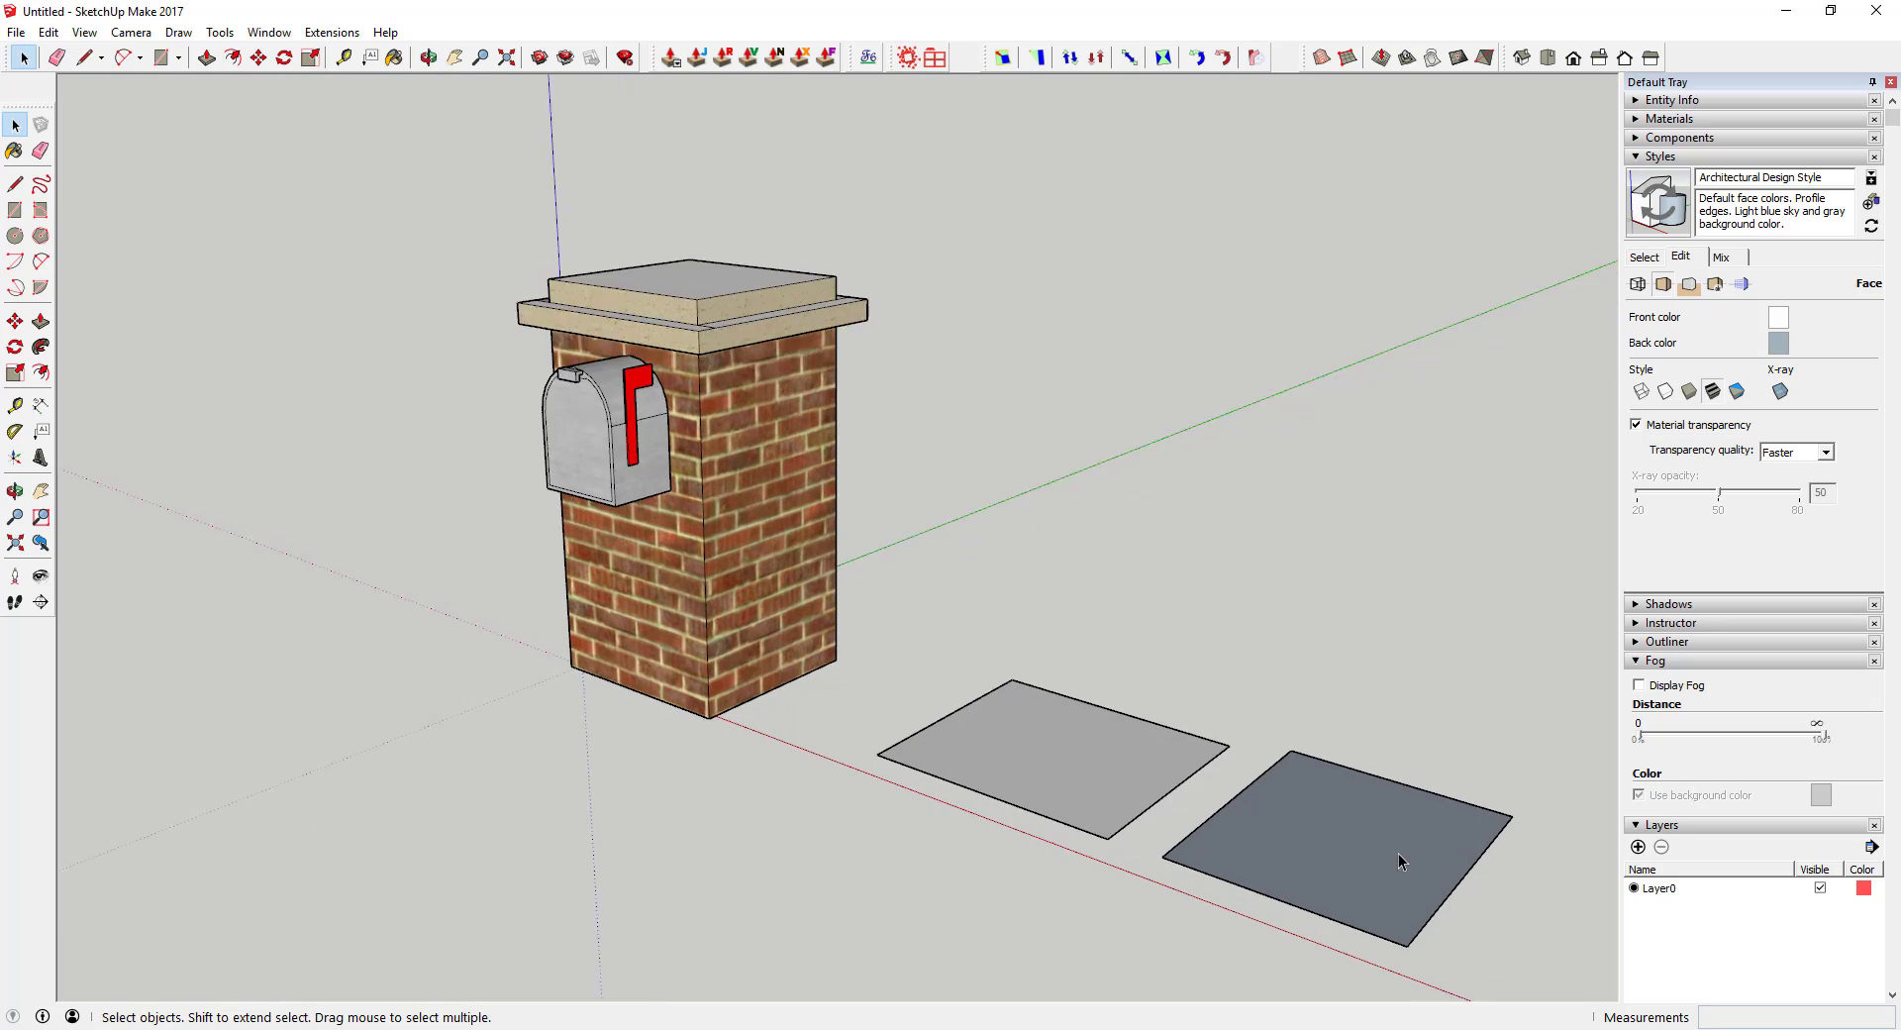
{"action": "scroll", "coordinate": [1022, 603], "scroll_direction": "down", "scroll_amount": 2}
{"action": "scroll", "coordinate": [1201, 774], "scroll_direction": "up", "scroll_amount": 2}
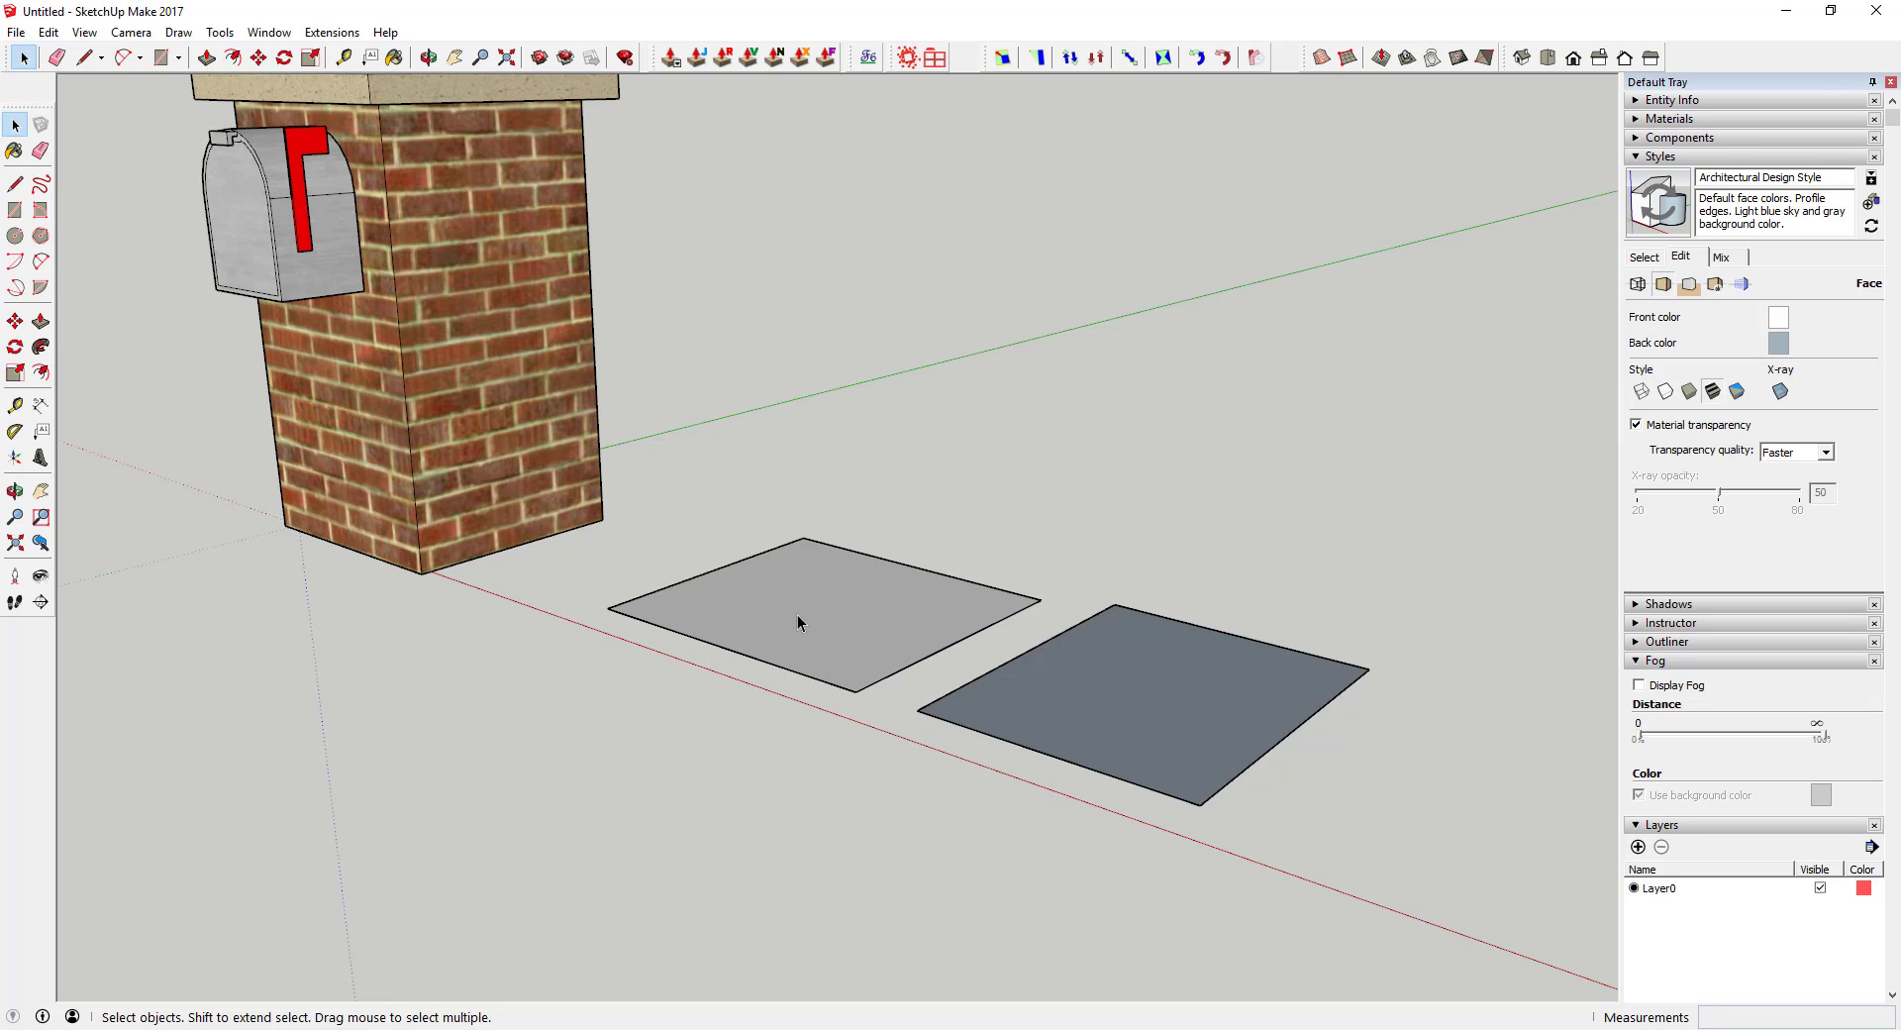
{"action": "middle_click_drag", "start_coordinate": [866, 659], "coordinate": [883, 136]}
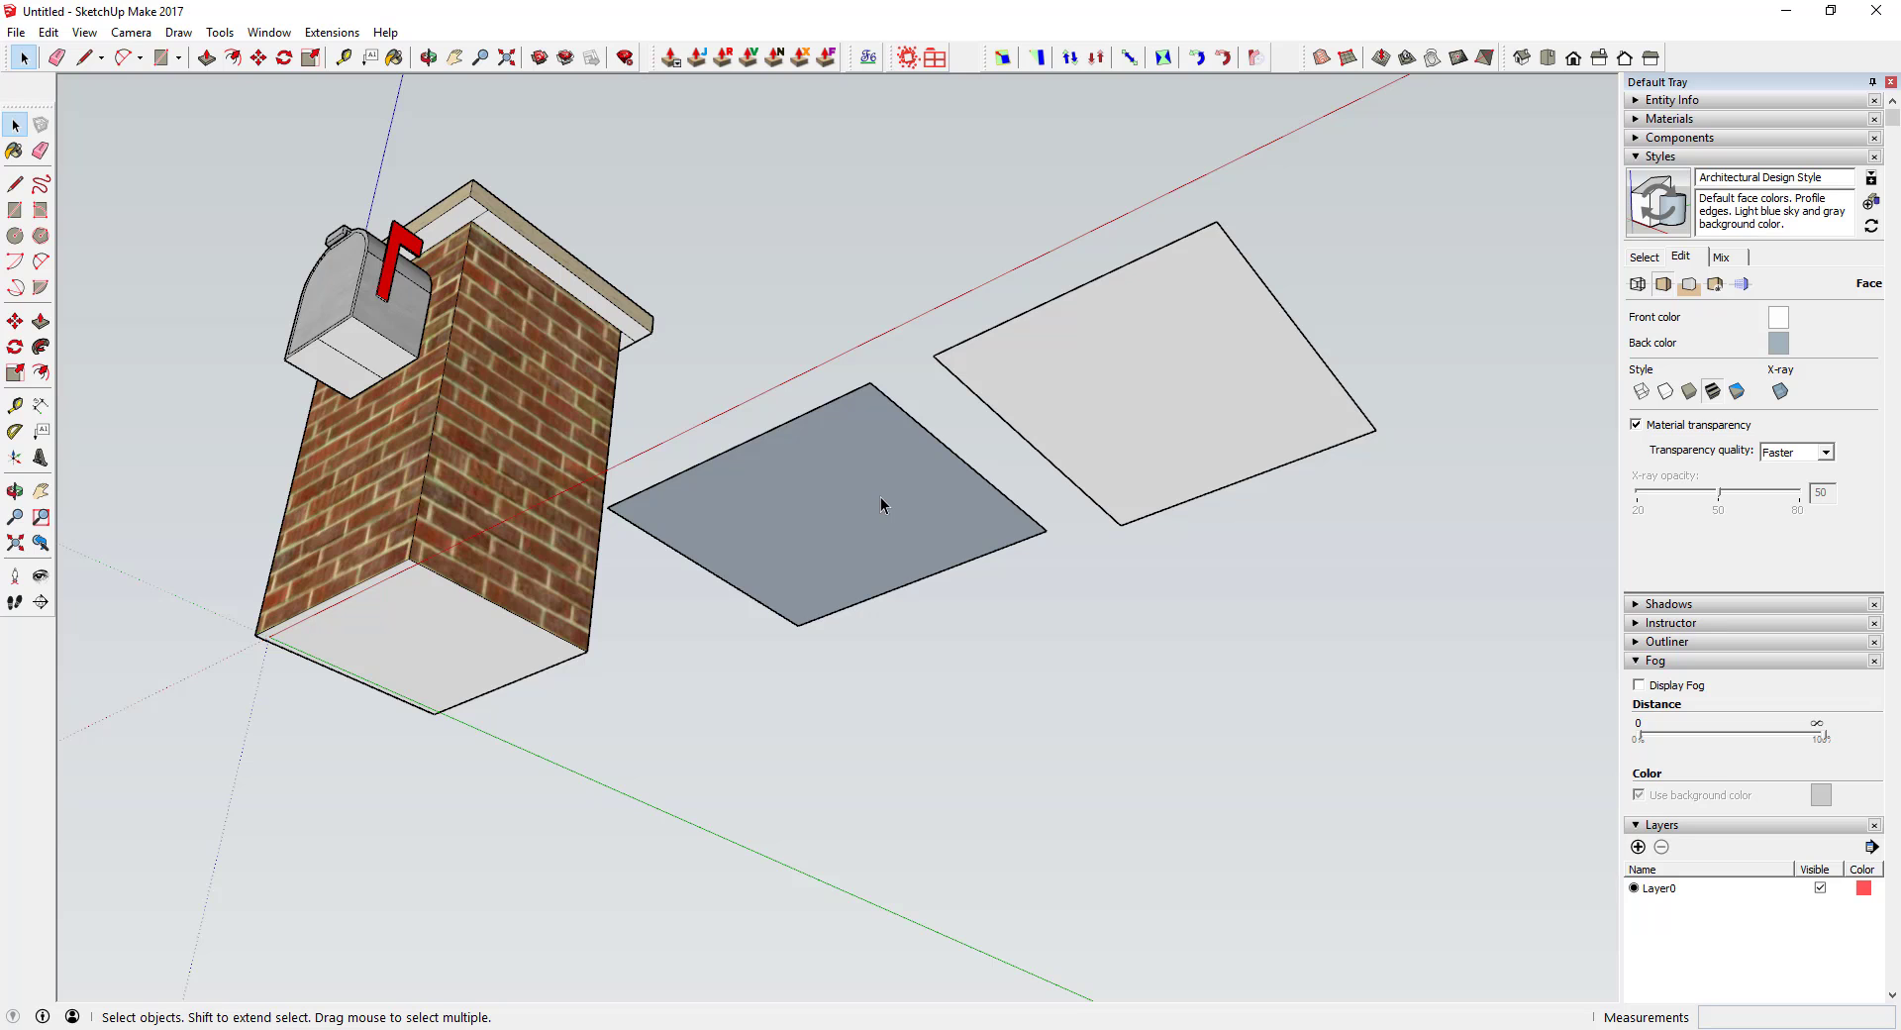
{"action": "middle_click_drag", "start_coordinate": [881, 505], "coordinate": [839, 691]}
{"action": "scroll", "coordinate": [840, 692], "scroll_direction": "up", "scroll_amount": 2}
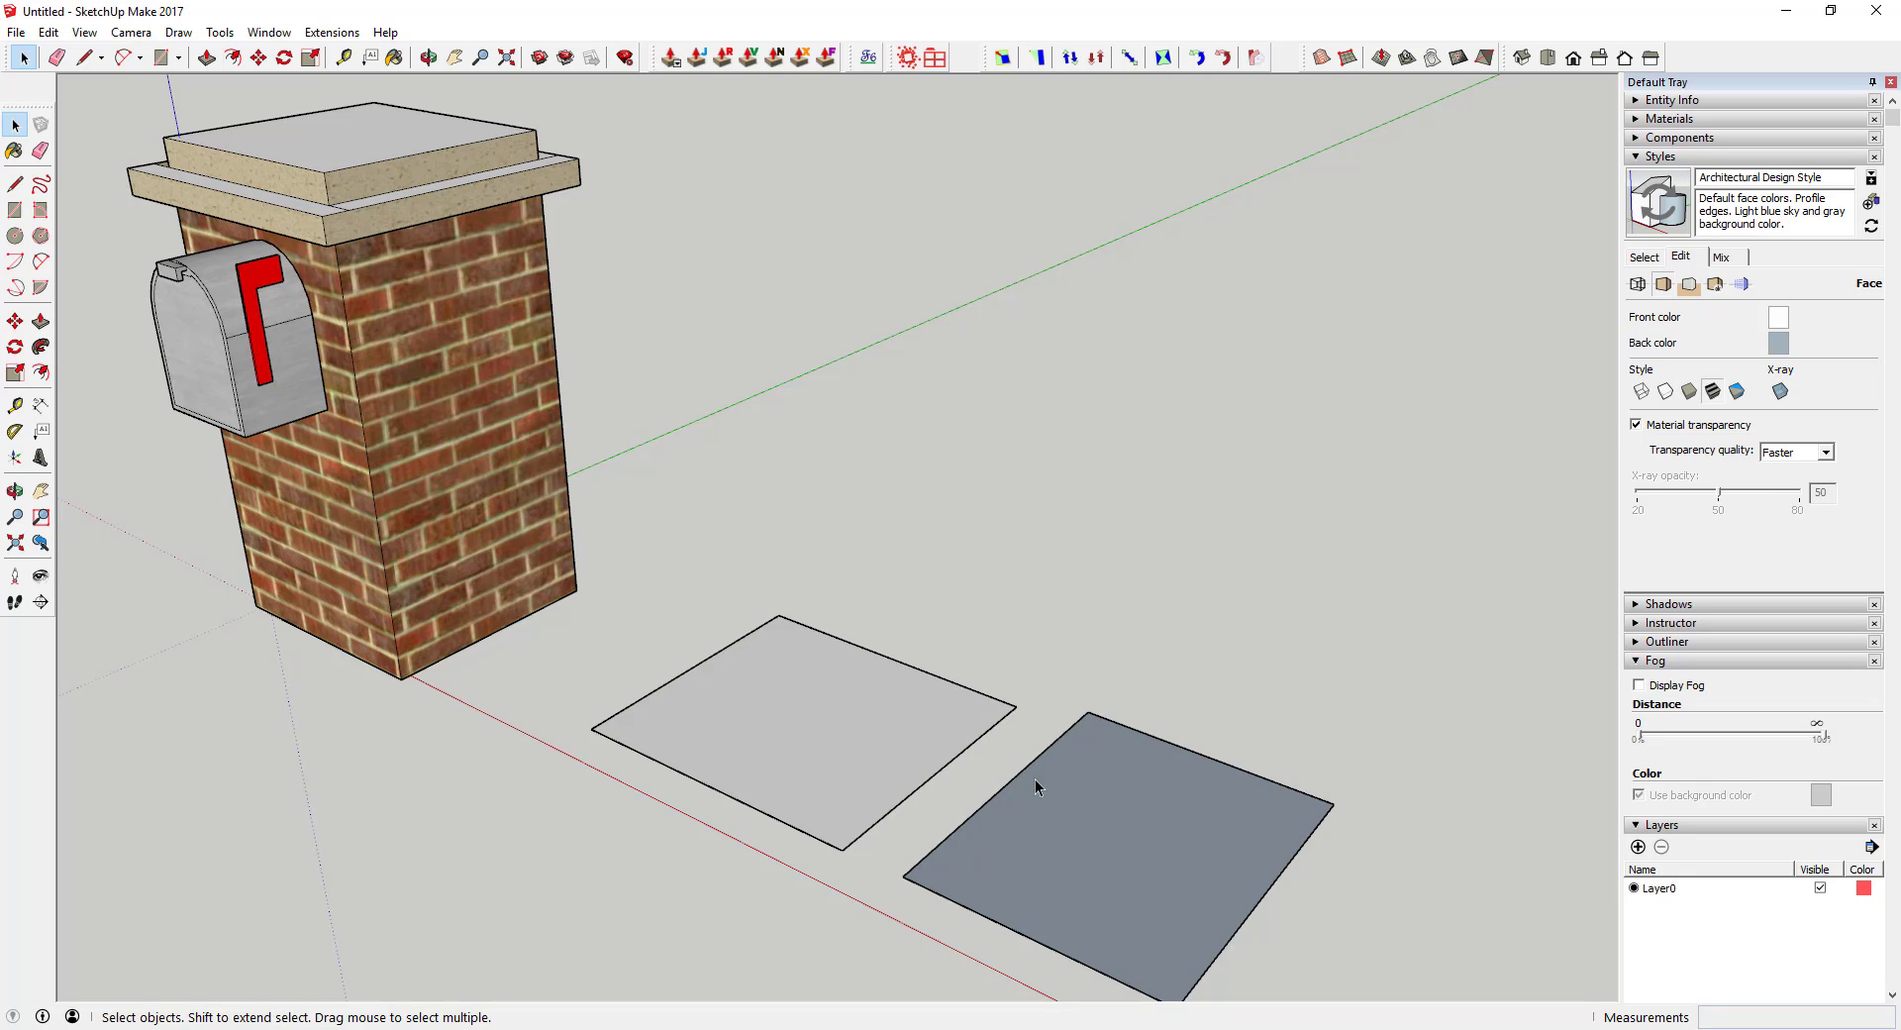
{"action": "scroll", "coordinate": [1218, 902], "scroll_direction": "down", "scroll_amount": 1}
{"action": "scroll", "coordinate": [1012, 663], "scroll_direction": "up", "scroll_amount": 2}
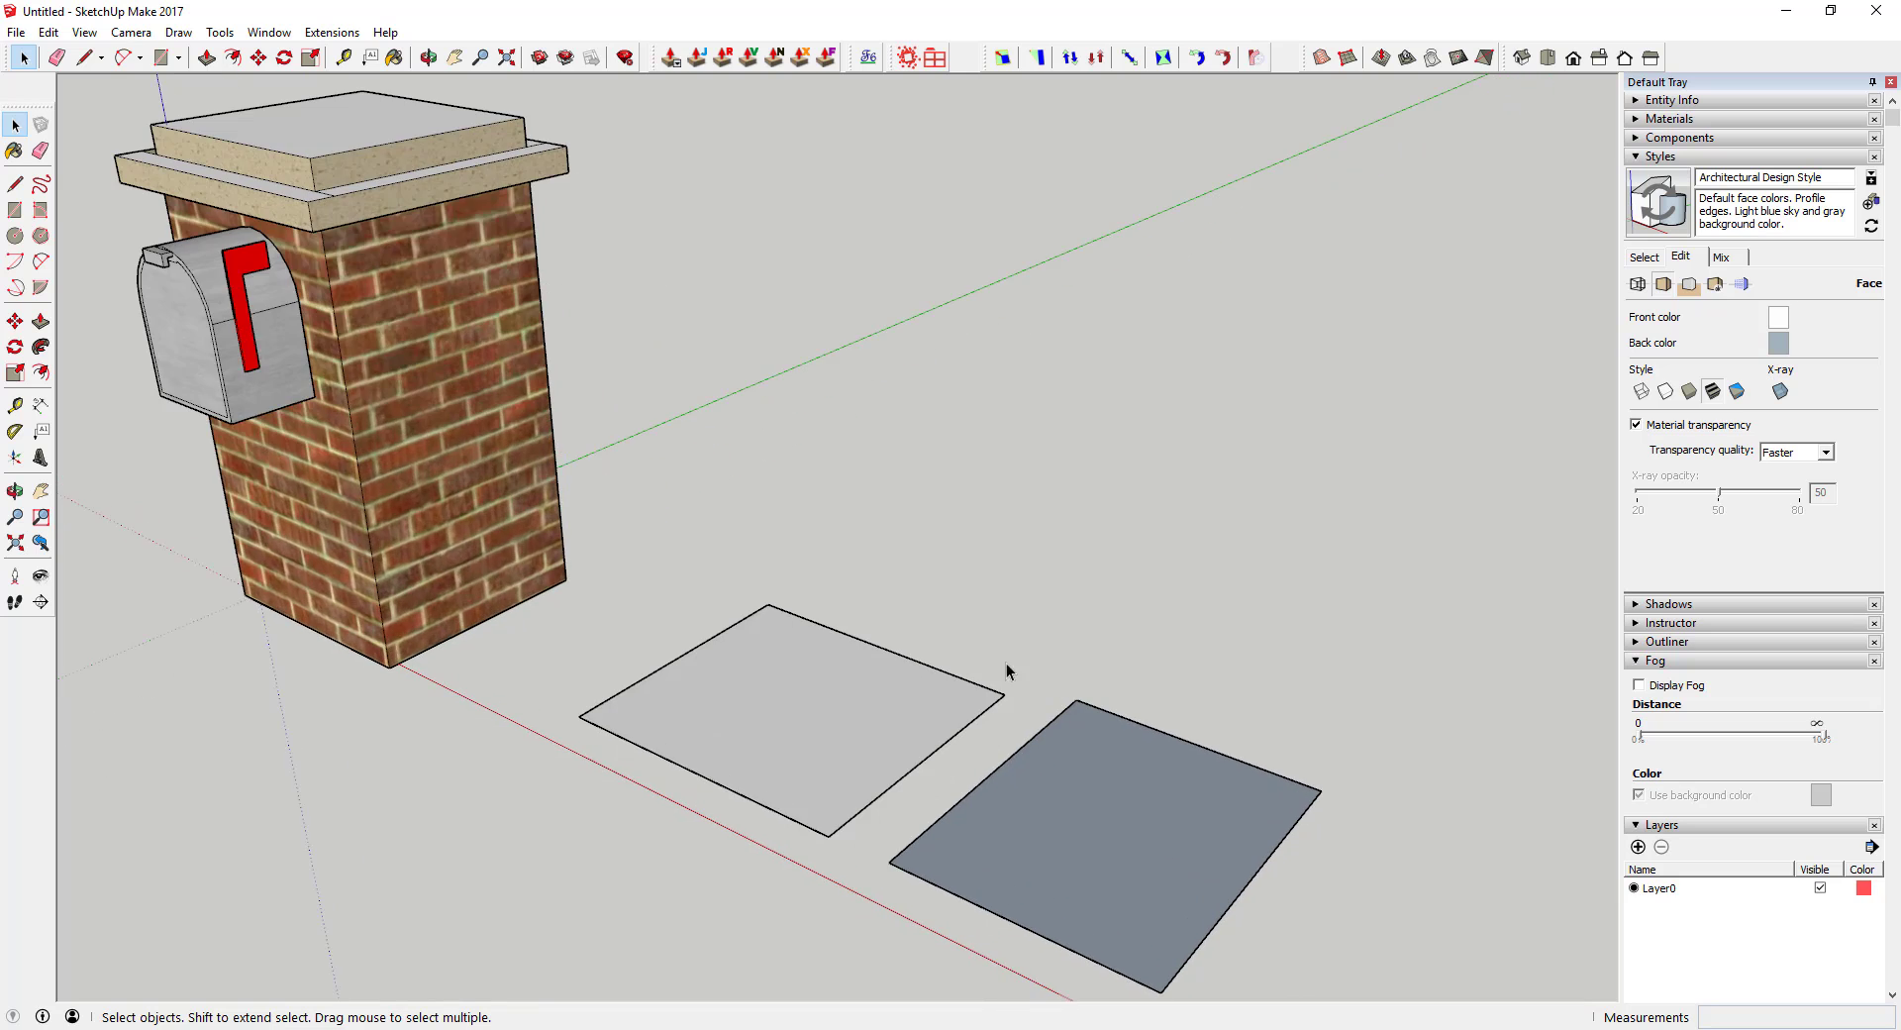
{"action": "scroll", "coordinate": [1044, 777], "scroll_direction": "down", "scroll_amount": 2}
{"action": "scroll", "coordinate": [1049, 818], "scroll_direction": "up", "scroll_amount": 3}
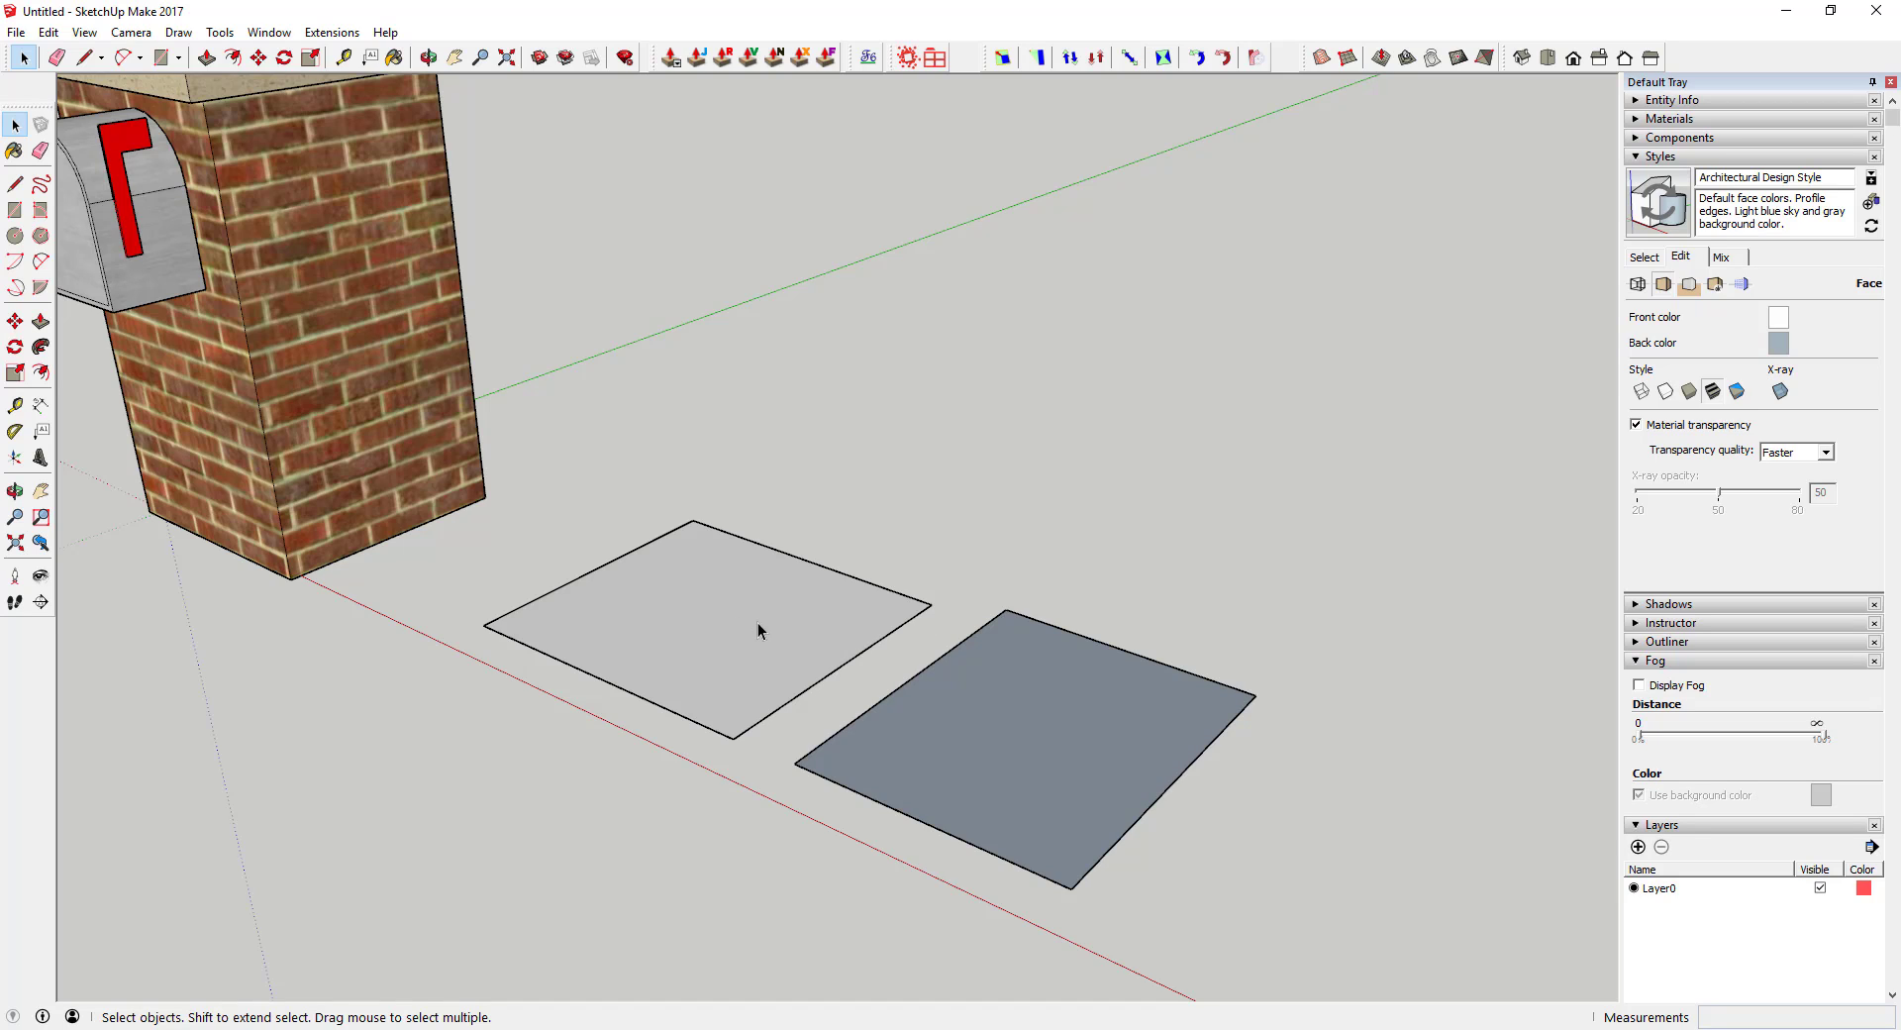
Set the style's back face color to red using the color wheel
{"action": "left_click", "coordinate": [1779, 342]}
{"action": "left_click", "coordinate": [972, 523]}
{"action": "left_click_drag", "start_coordinate": [973, 528], "coordinate": [988, 522]}
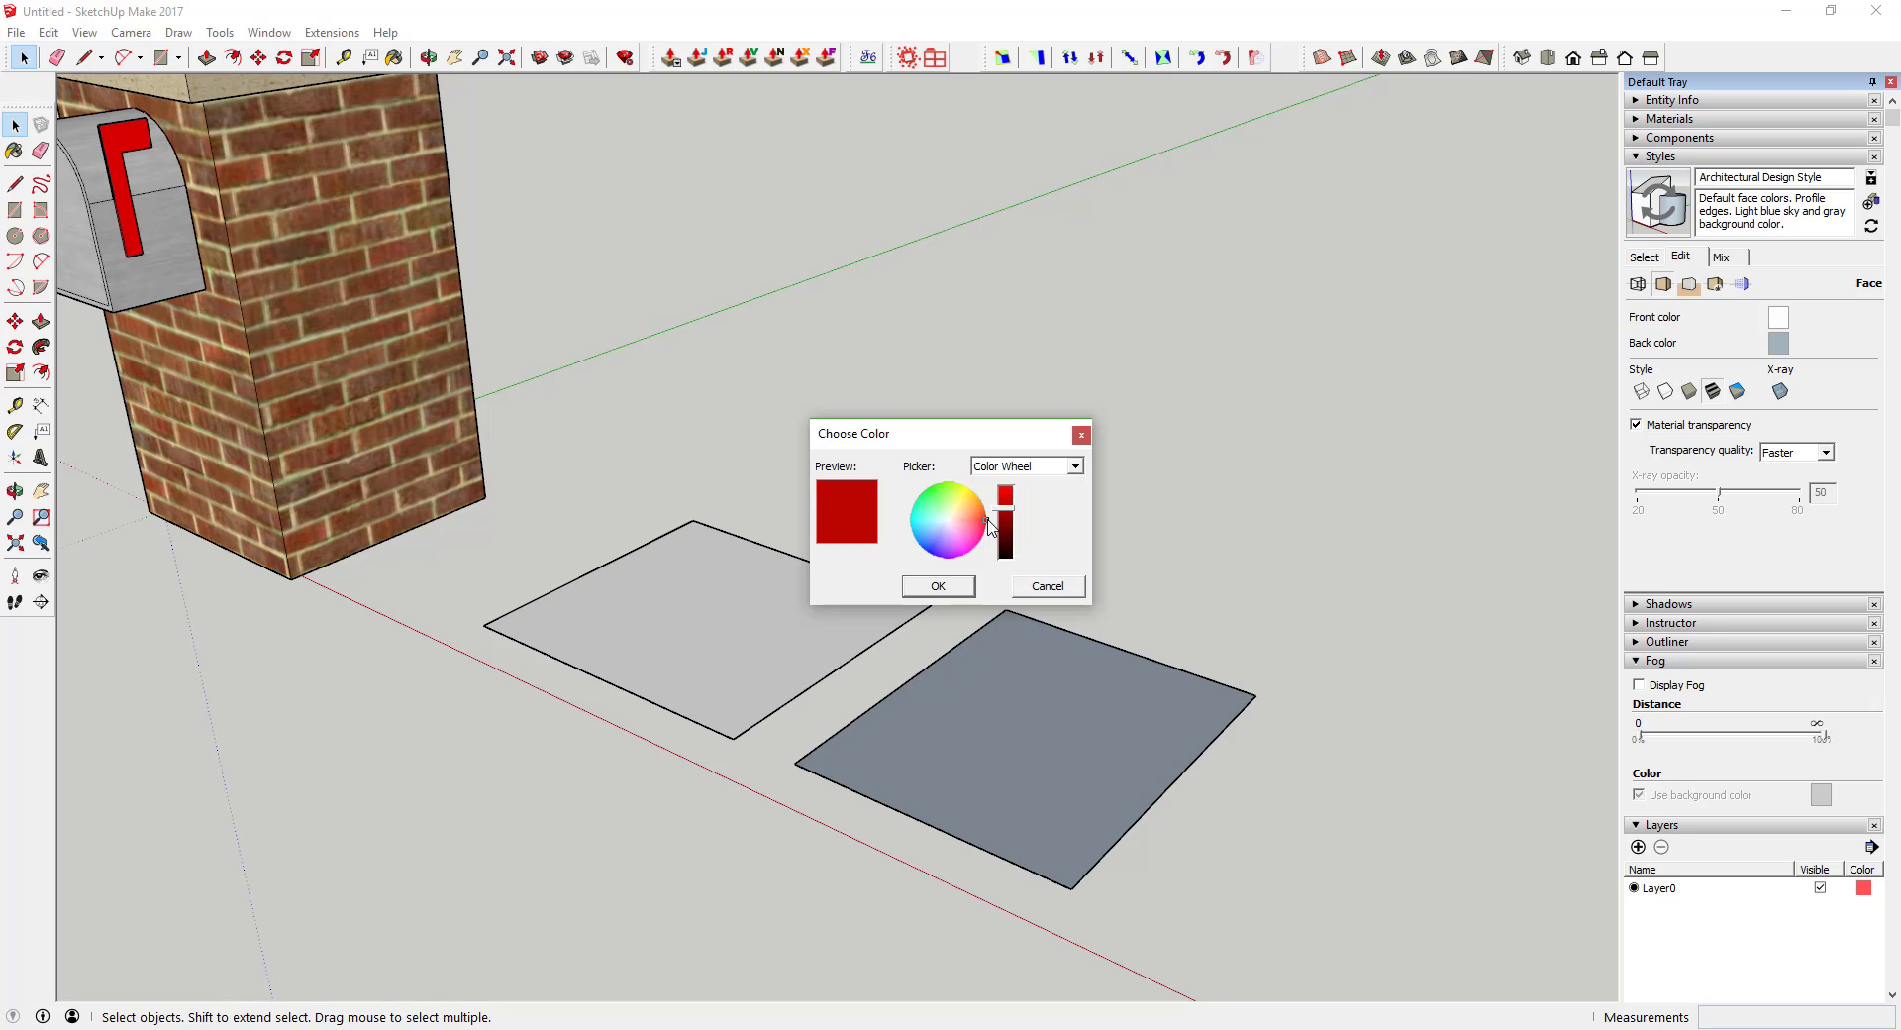
{"action": "left_click", "coordinate": [952, 586]}
Extrude the second rectangle upward about 2' 5" into a box with Push/Pull
{"action": "middle_click_drag", "start_coordinate": [1036, 727], "coordinate": [1071, 657]}
{"action": "scroll", "coordinate": [1070, 656], "scroll_direction": "down", "scroll_amount": 5}
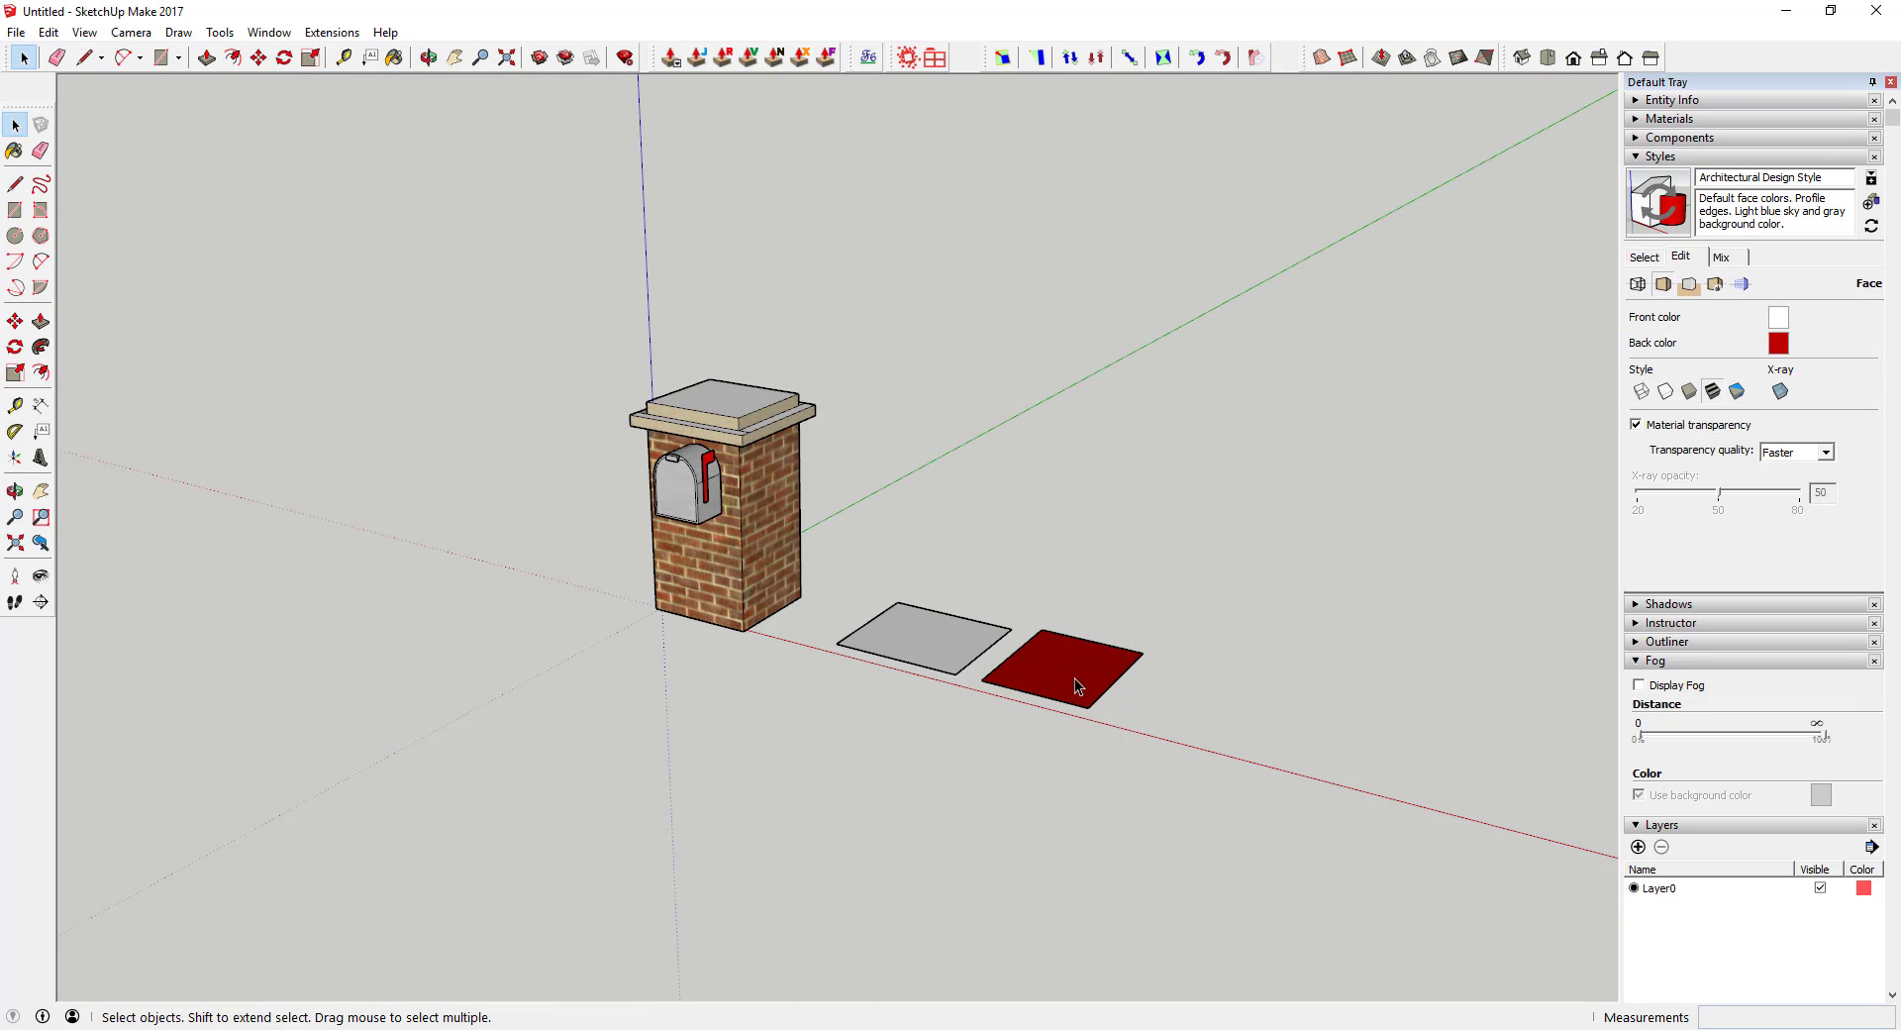
{"action": "key", "text": "p"}
{"action": "left_click_drag", "start_coordinate": [1073, 677], "coordinate": [1068, 589]}
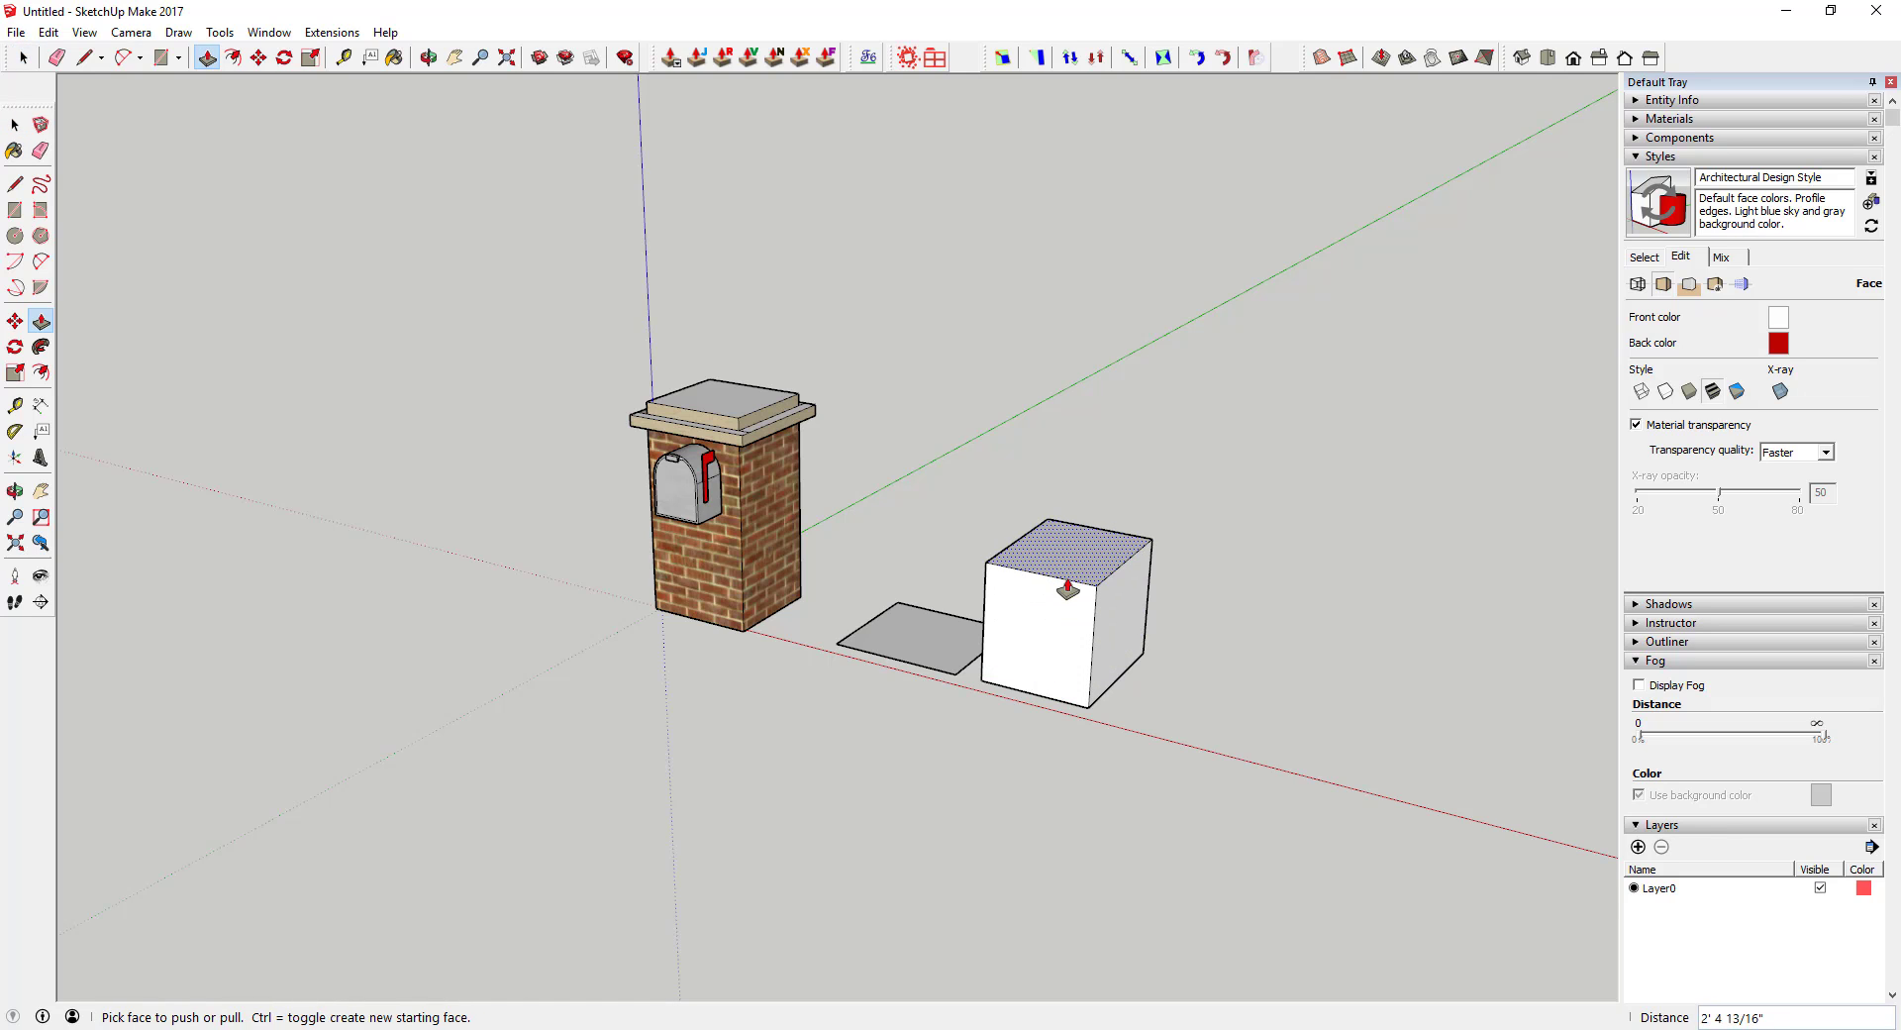
Reverse one side face of the box to show its red back, and reverse it again to restore the front side
{"action": "key", "text": "space"}
{"action": "right_click", "coordinate": [1127, 602]}
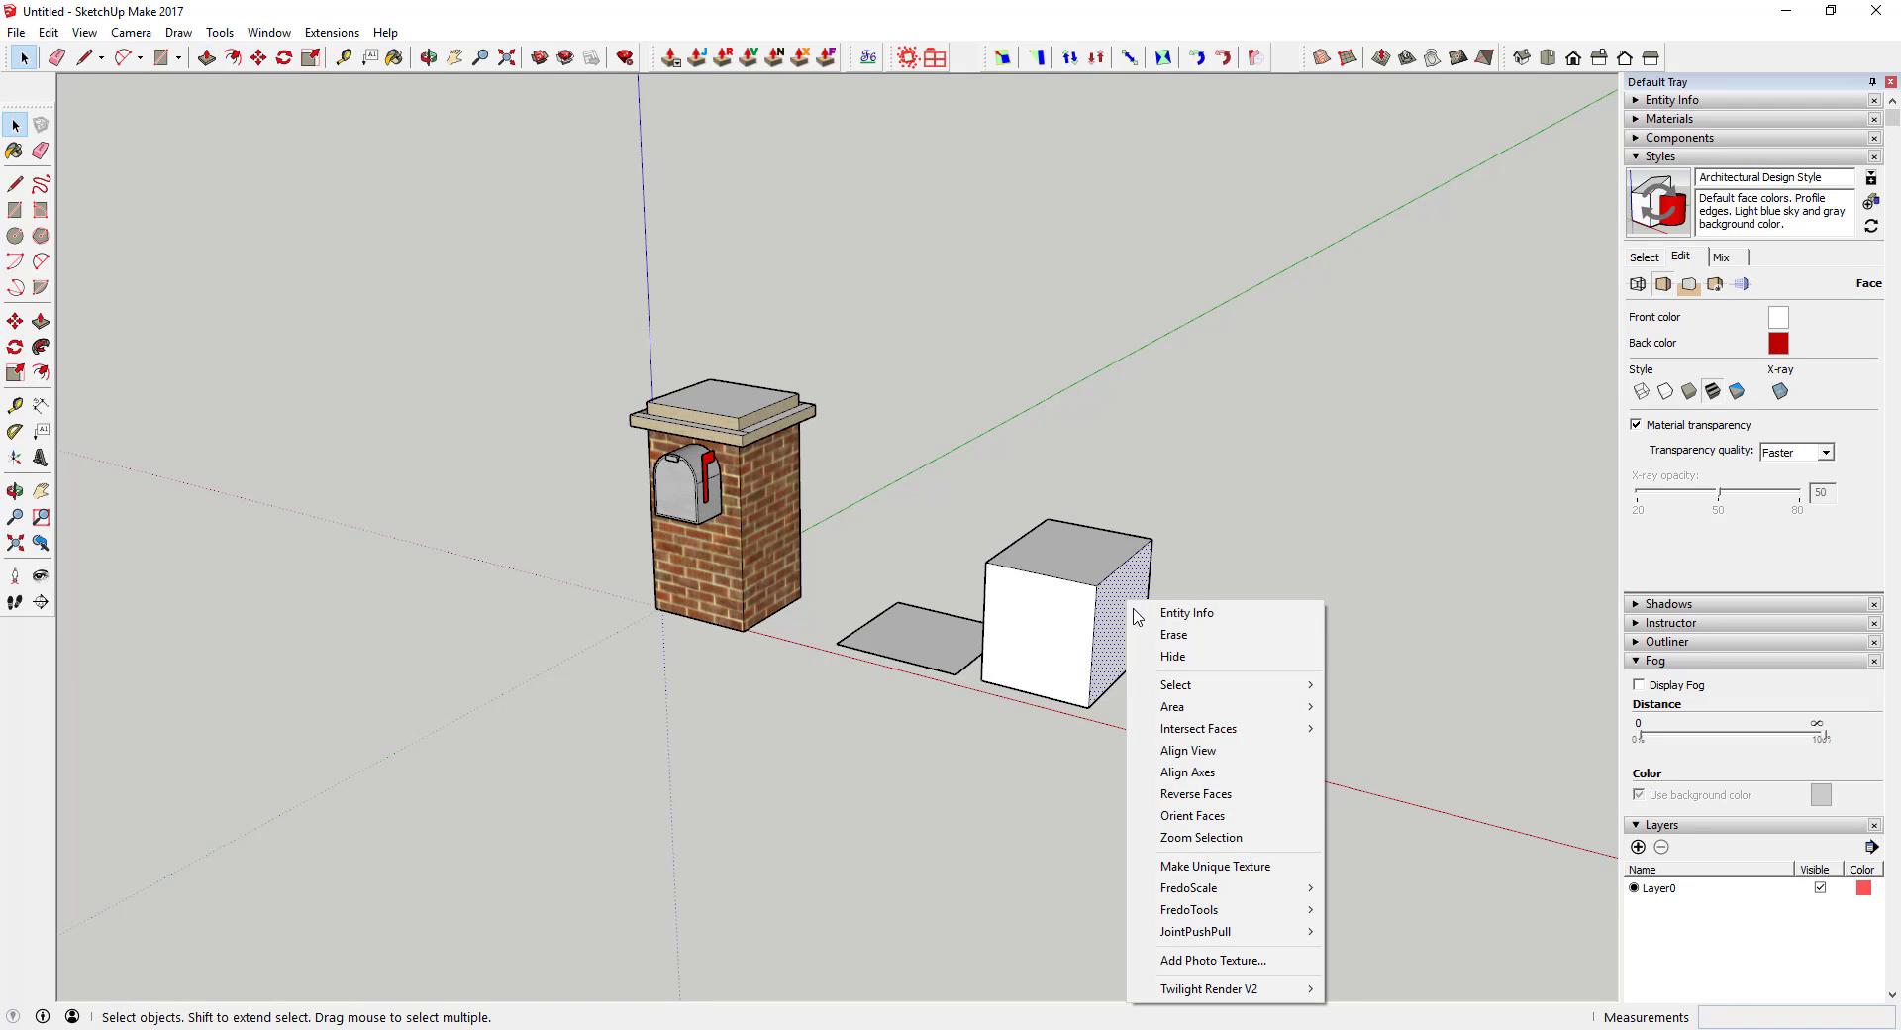
{"action": "left_click", "coordinate": [1218, 794]}
{"action": "scroll", "coordinate": [1163, 614], "scroll_direction": "up", "scroll_amount": 3}
{"action": "middle_click_drag", "start_coordinate": [1163, 606], "coordinate": [1088, 676]}
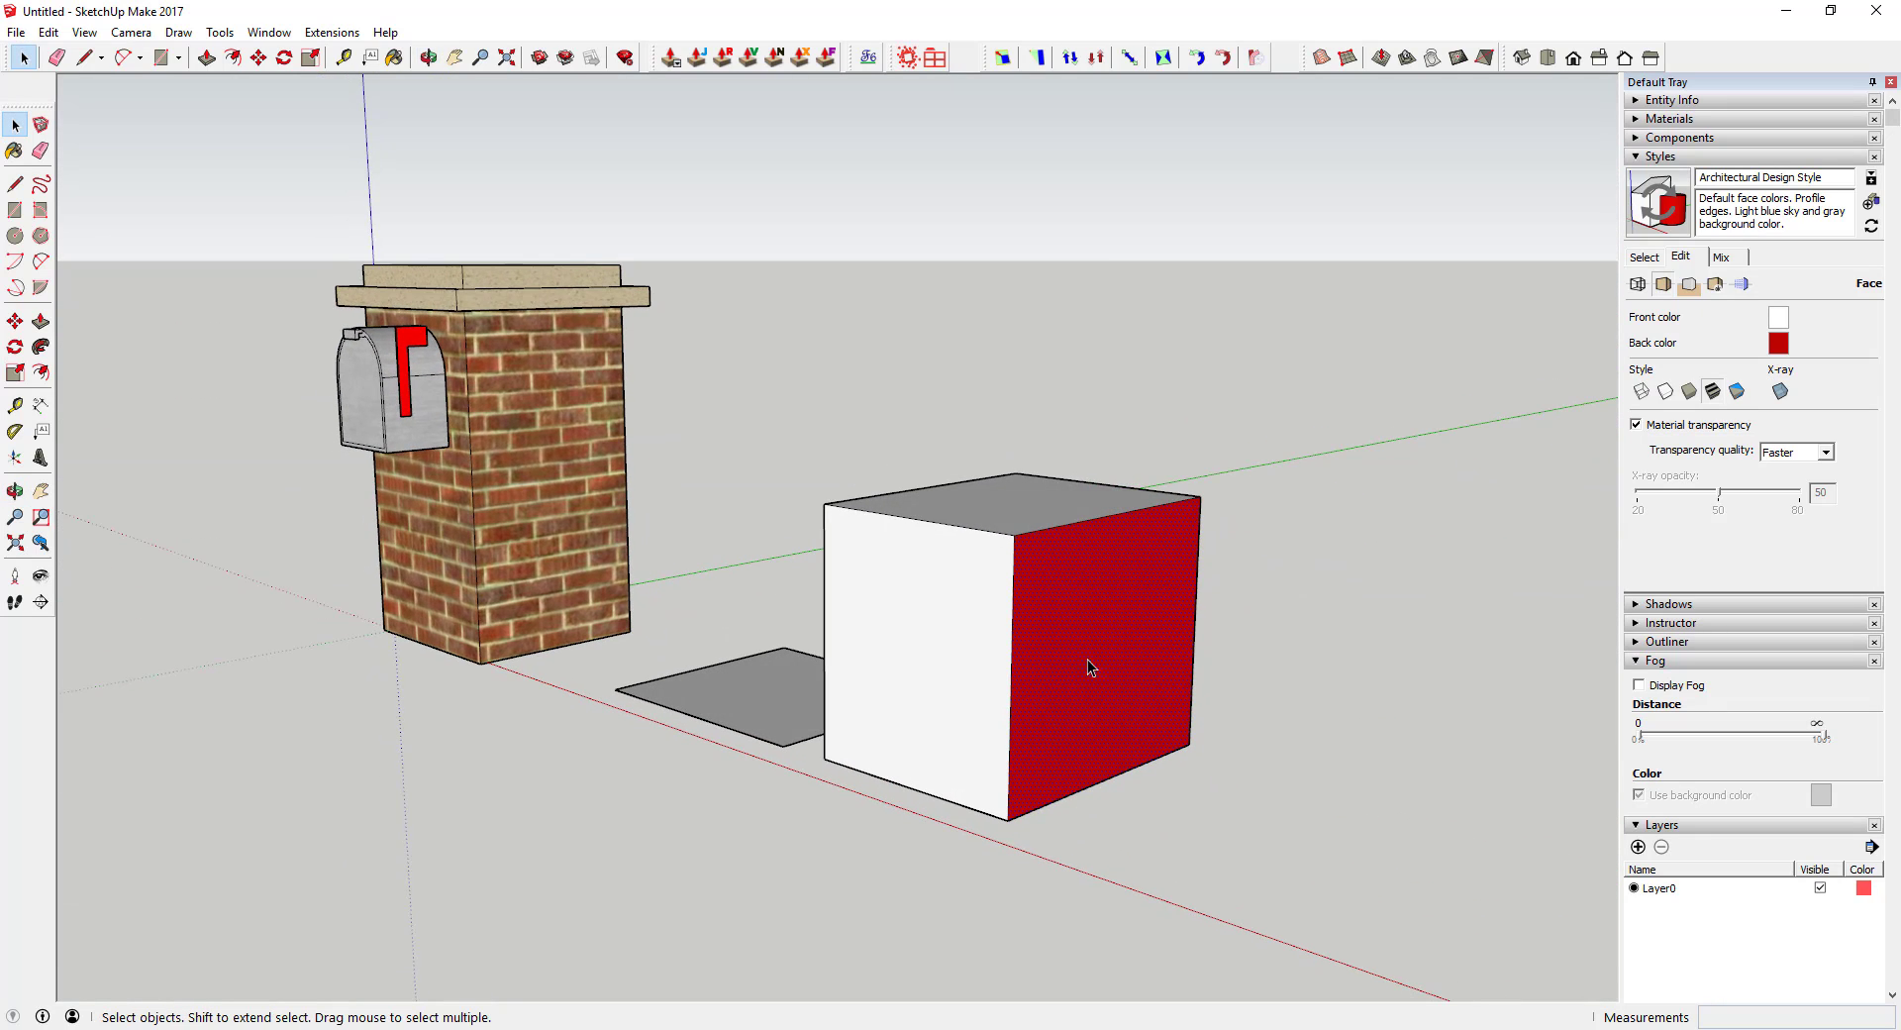
{"action": "right_click", "coordinate": [1073, 632]}
{"action": "left_click", "coordinate": [1183, 423]}
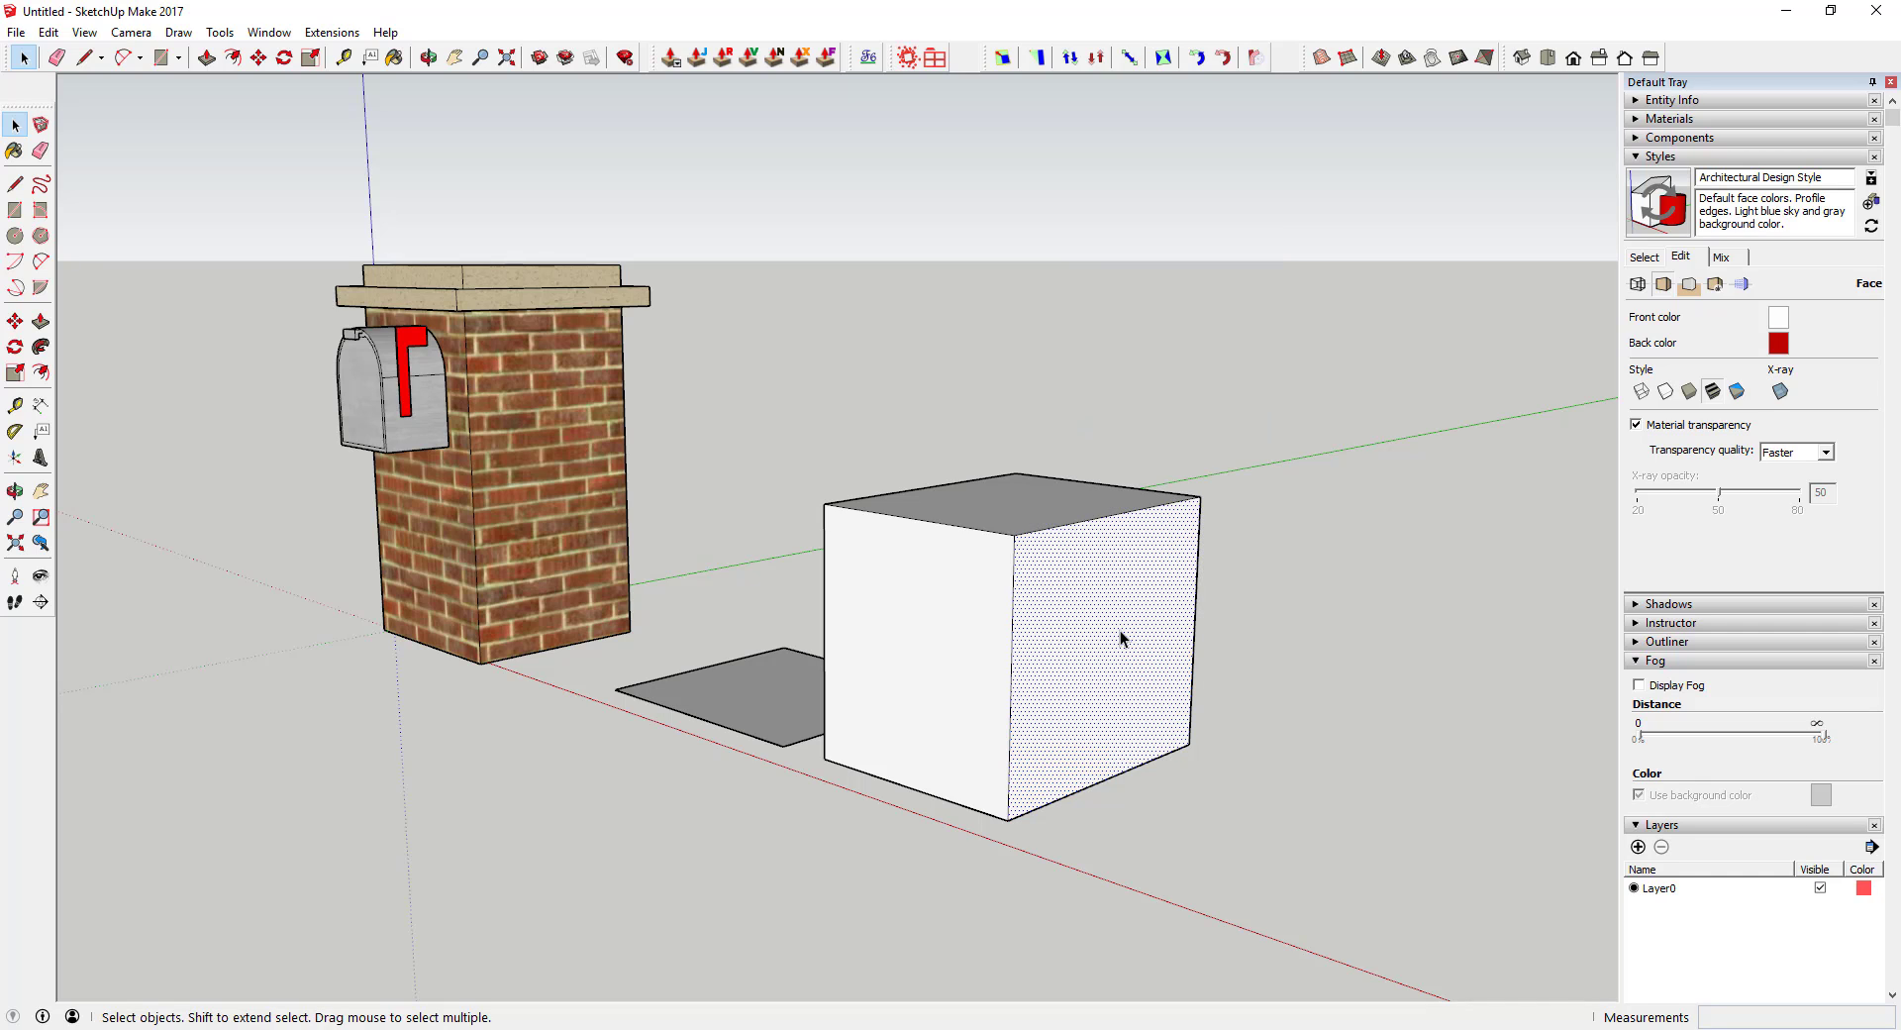
Set the style's back face color to a medium gray using the color wheel and its brightness slider
{"action": "left_click", "coordinate": [1779, 343]}
{"action": "left_click", "coordinate": [948, 521]}
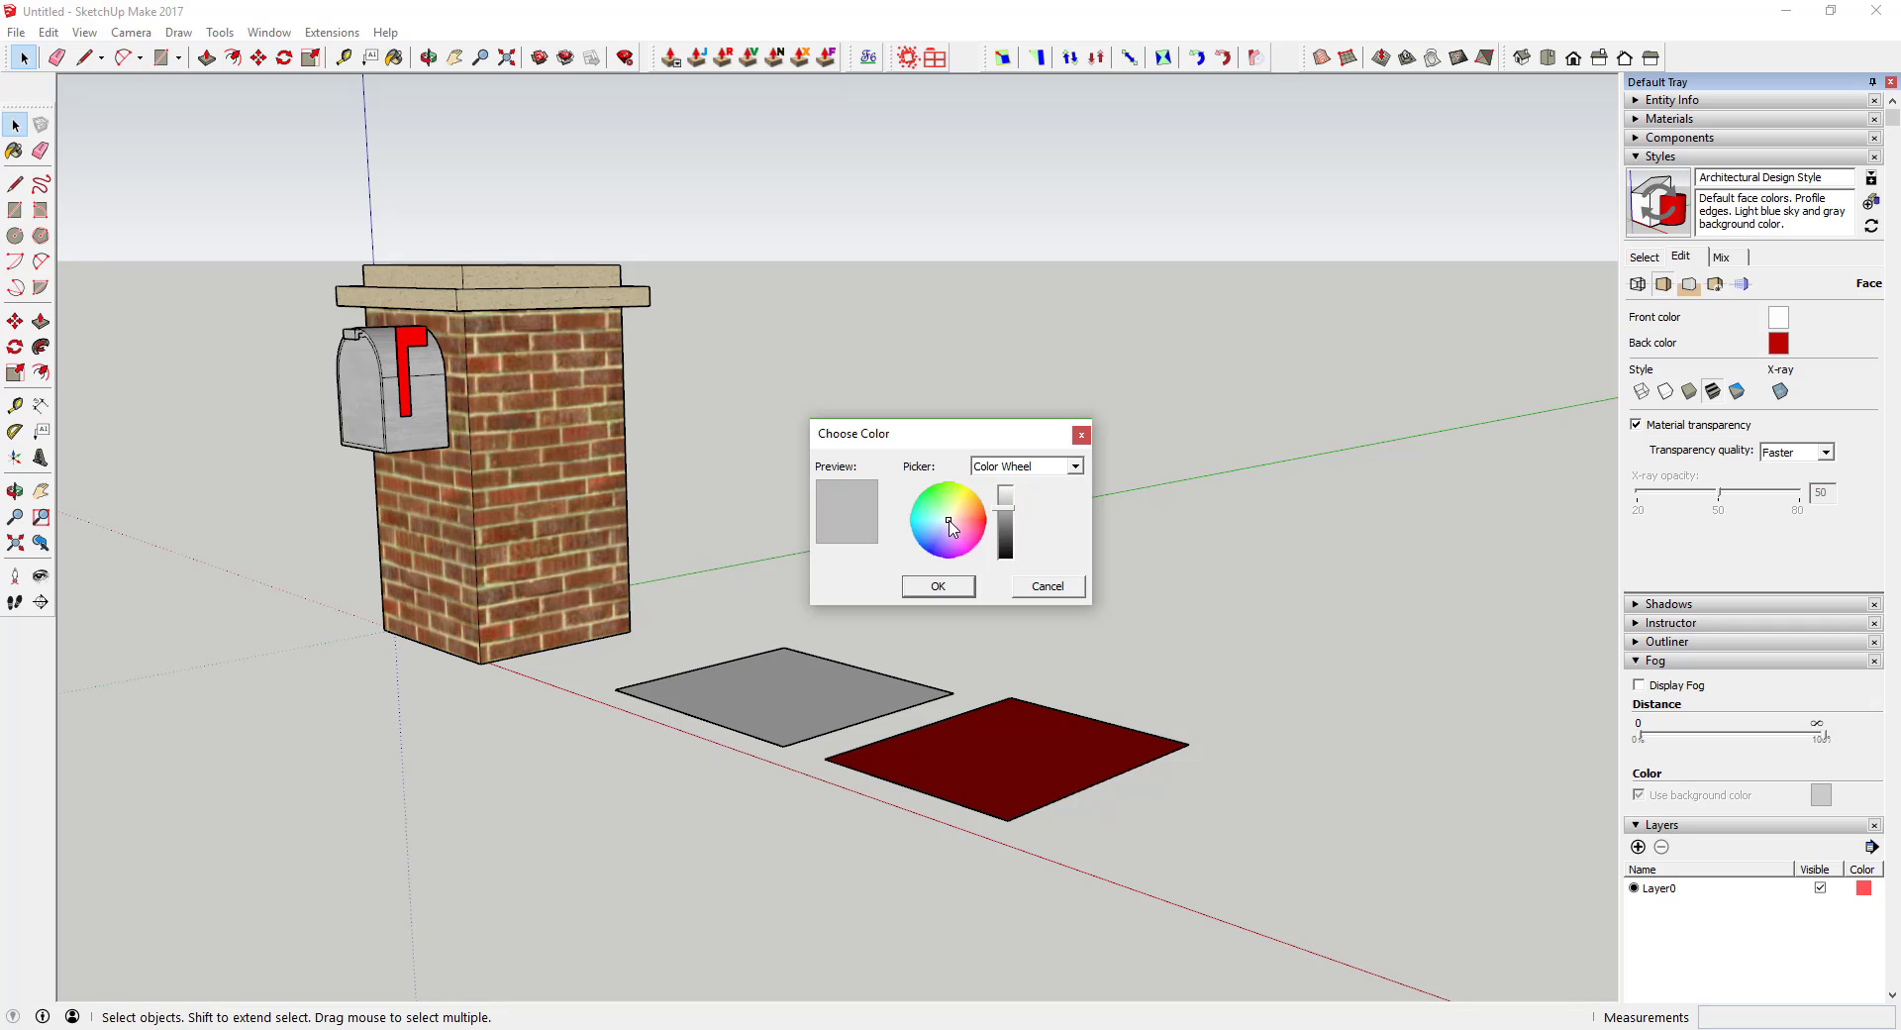
{"action": "left_click", "coordinate": [1005, 516]}
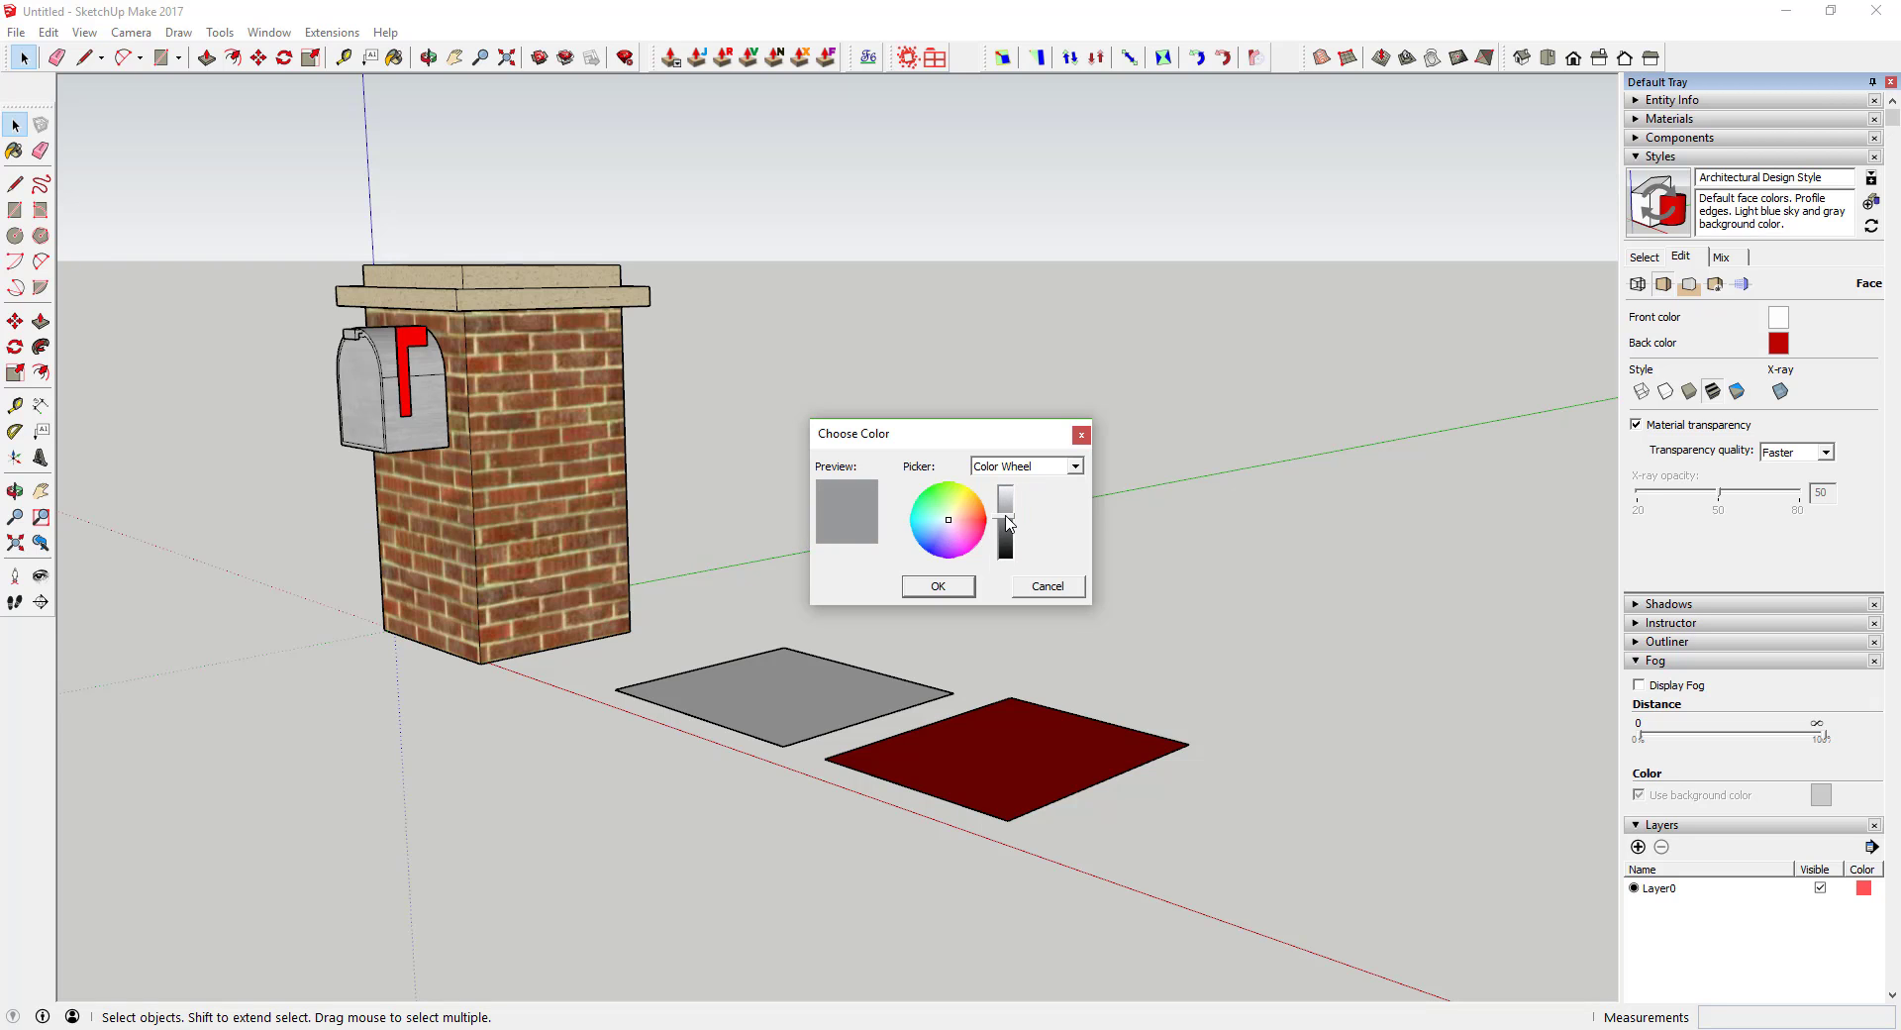
{"action": "left_click", "coordinate": [948, 584]}
{"action": "middle_click_drag", "start_coordinate": [934, 598], "coordinate": [1108, 773]}
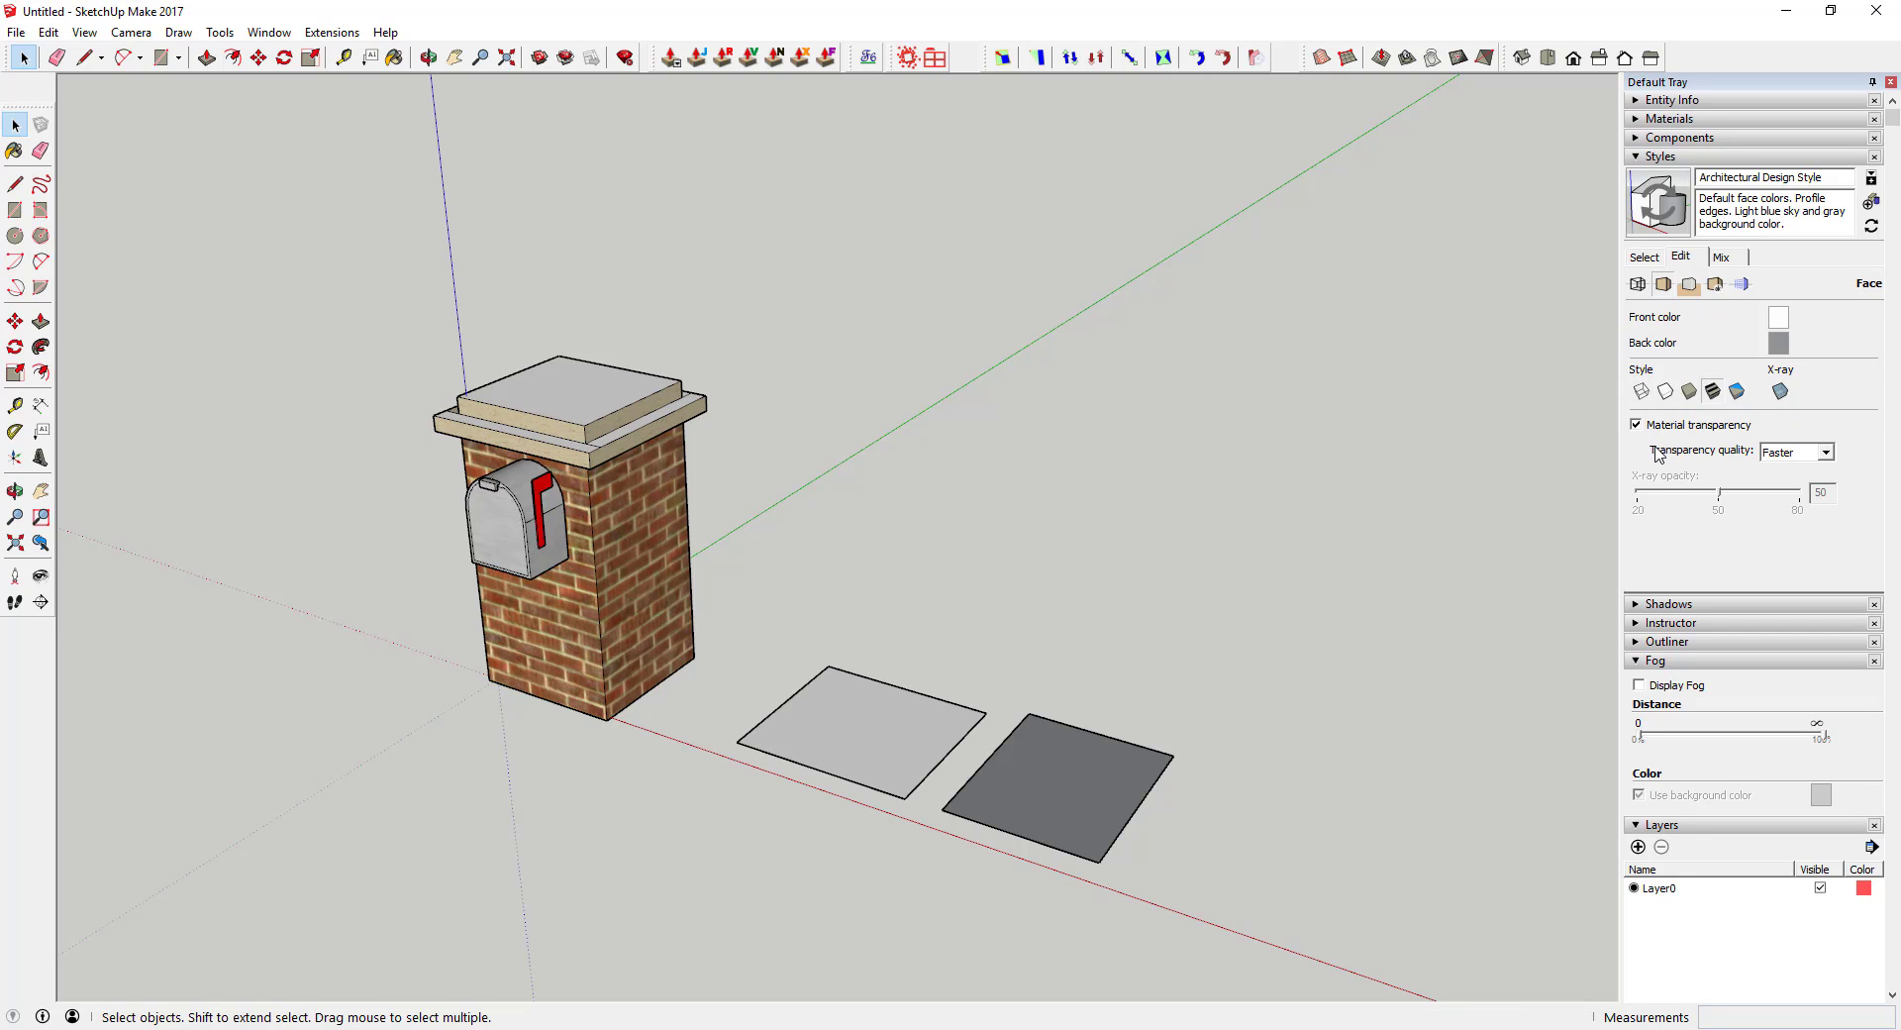
Switch the face style to wireframe and examine the mailbox and rectangles from several angles
{"action": "left_click", "coordinate": [1641, 394]}
{"action": "middle_click_drag", "start_coordinate": [1006, 709], "coordinate": [827, 479]}
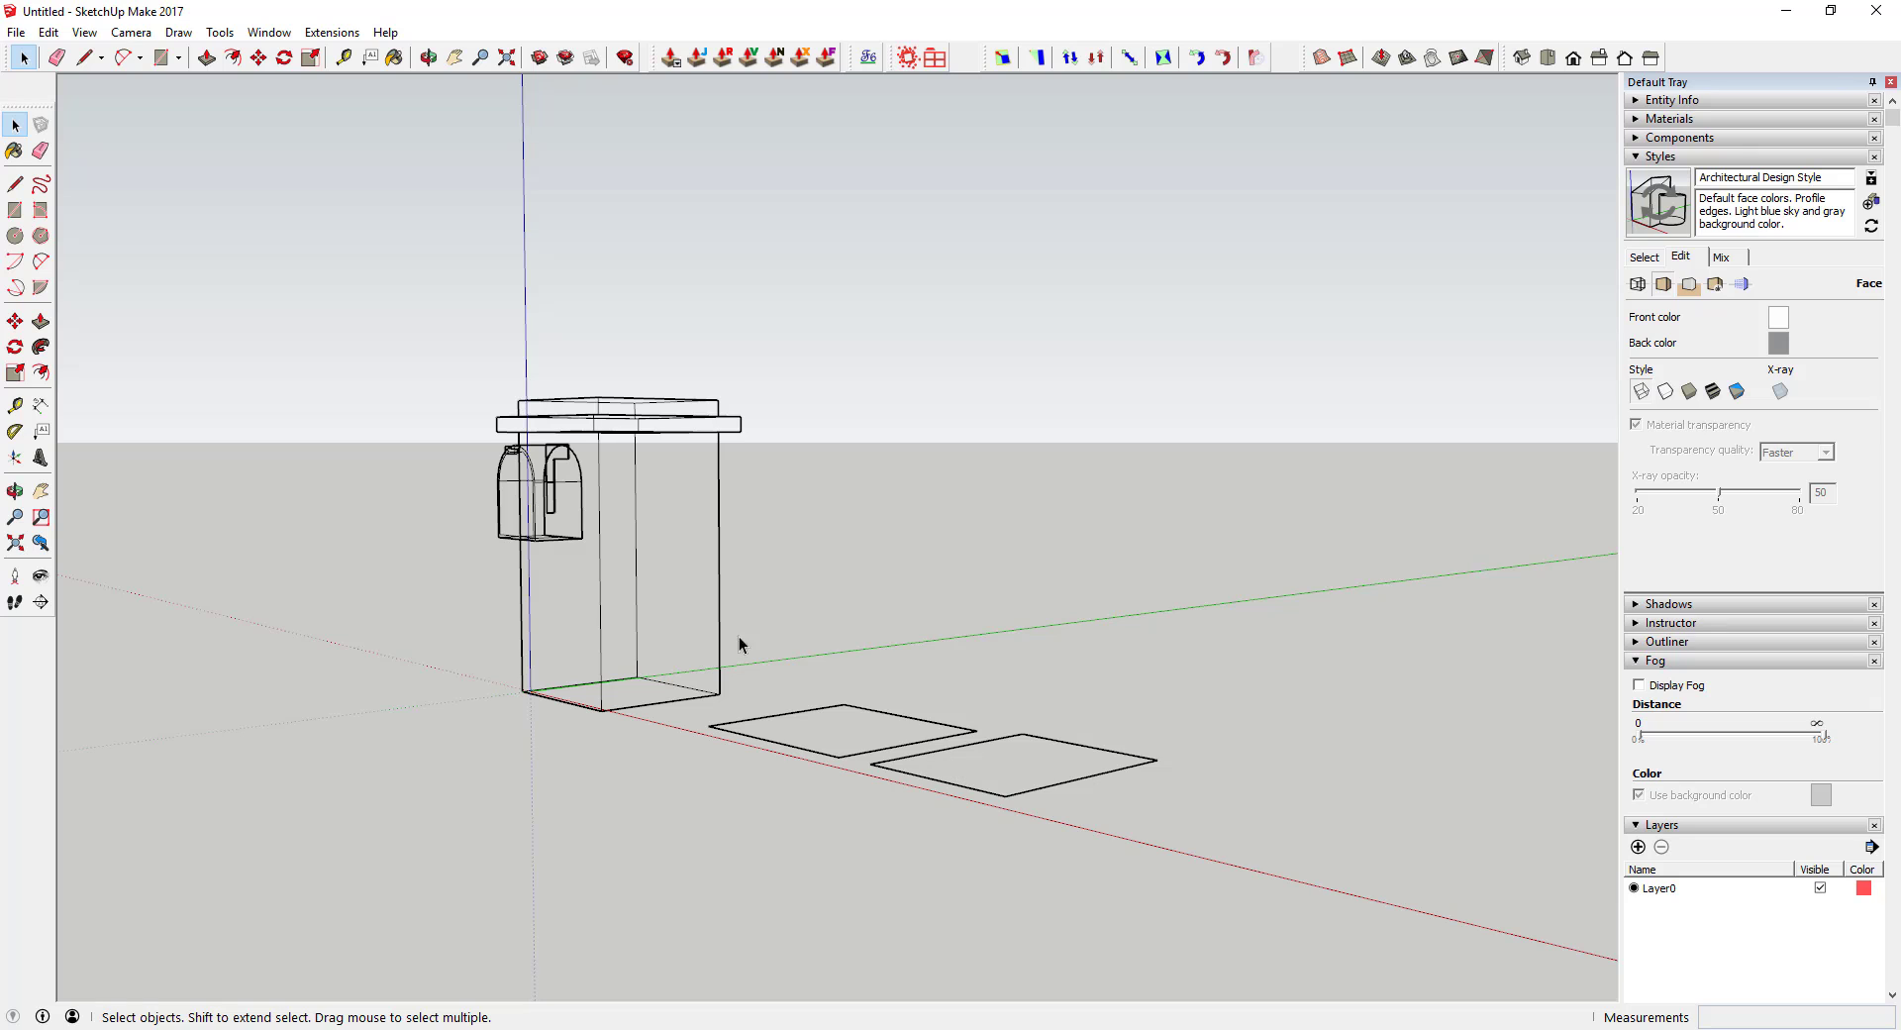
{"action": "middle_click_drag", "start_coordinate": [598, 548], "coordinate": [630, 535]}
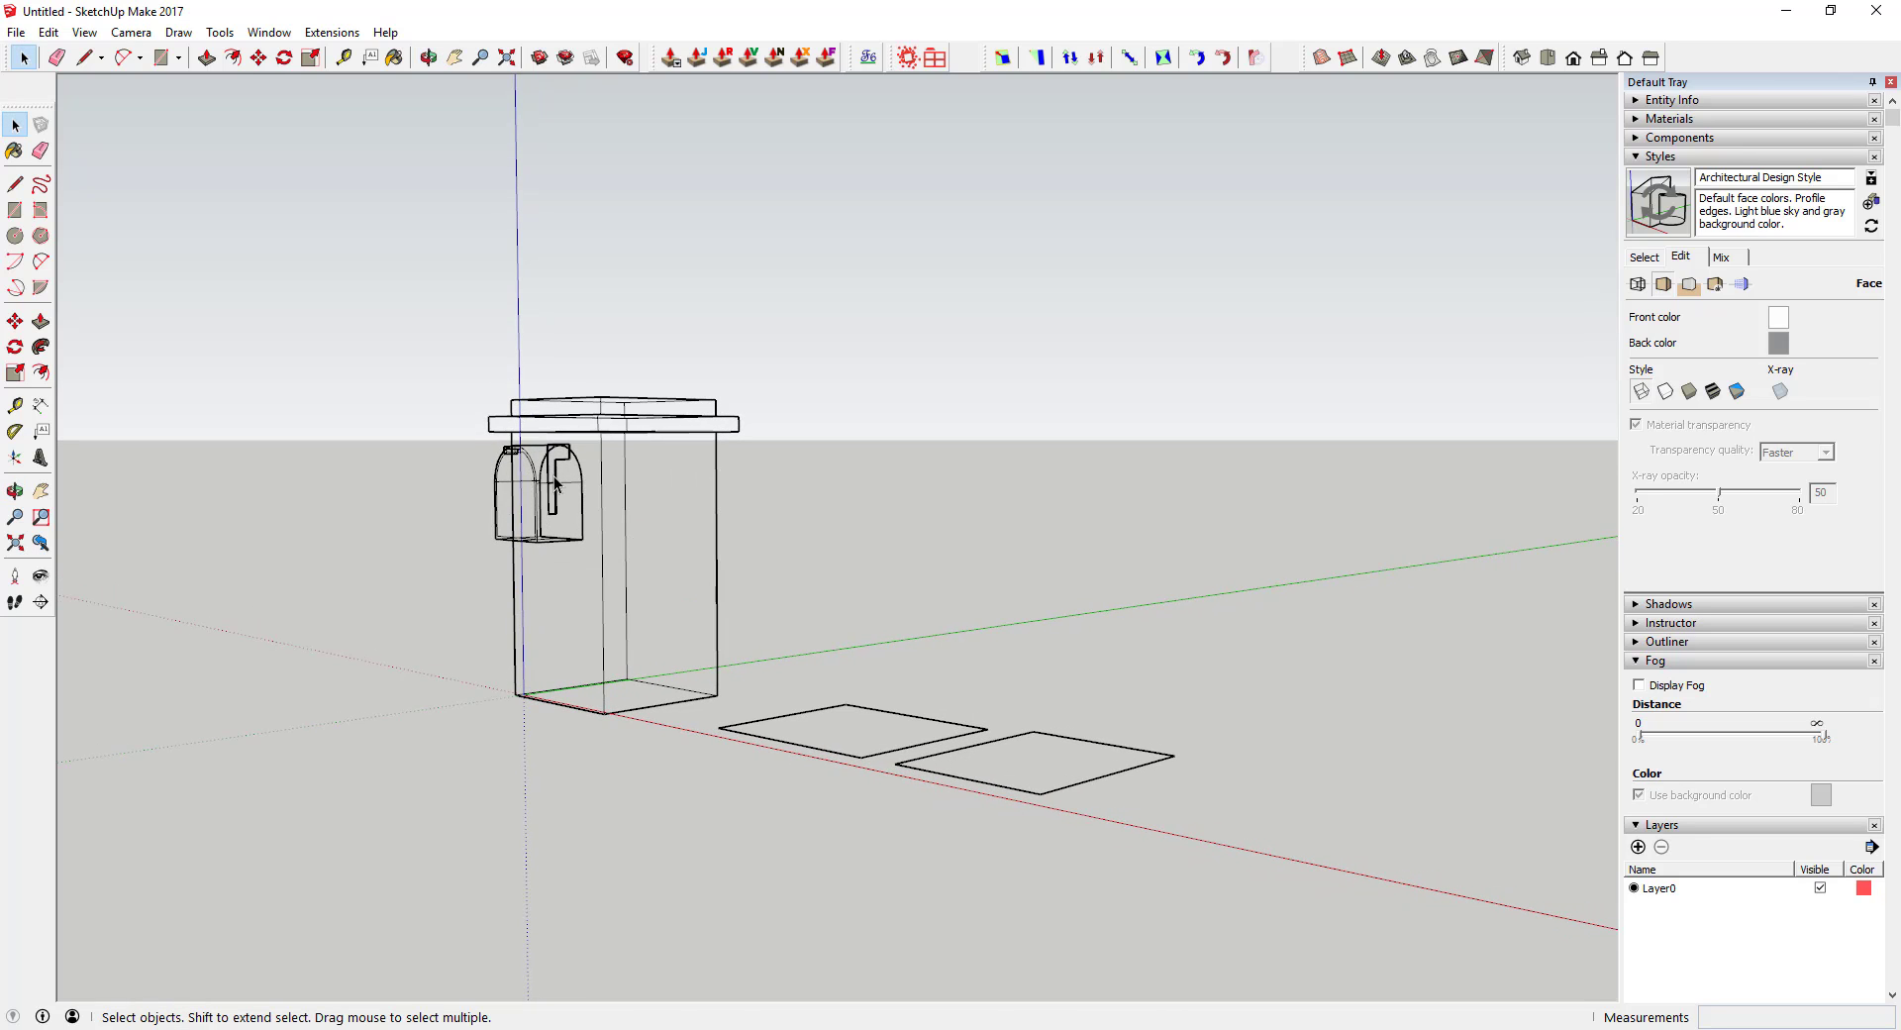
{"action": "middle_click_drag", "start_coordinate": [703, 478], "coordinate": [659, 508]}
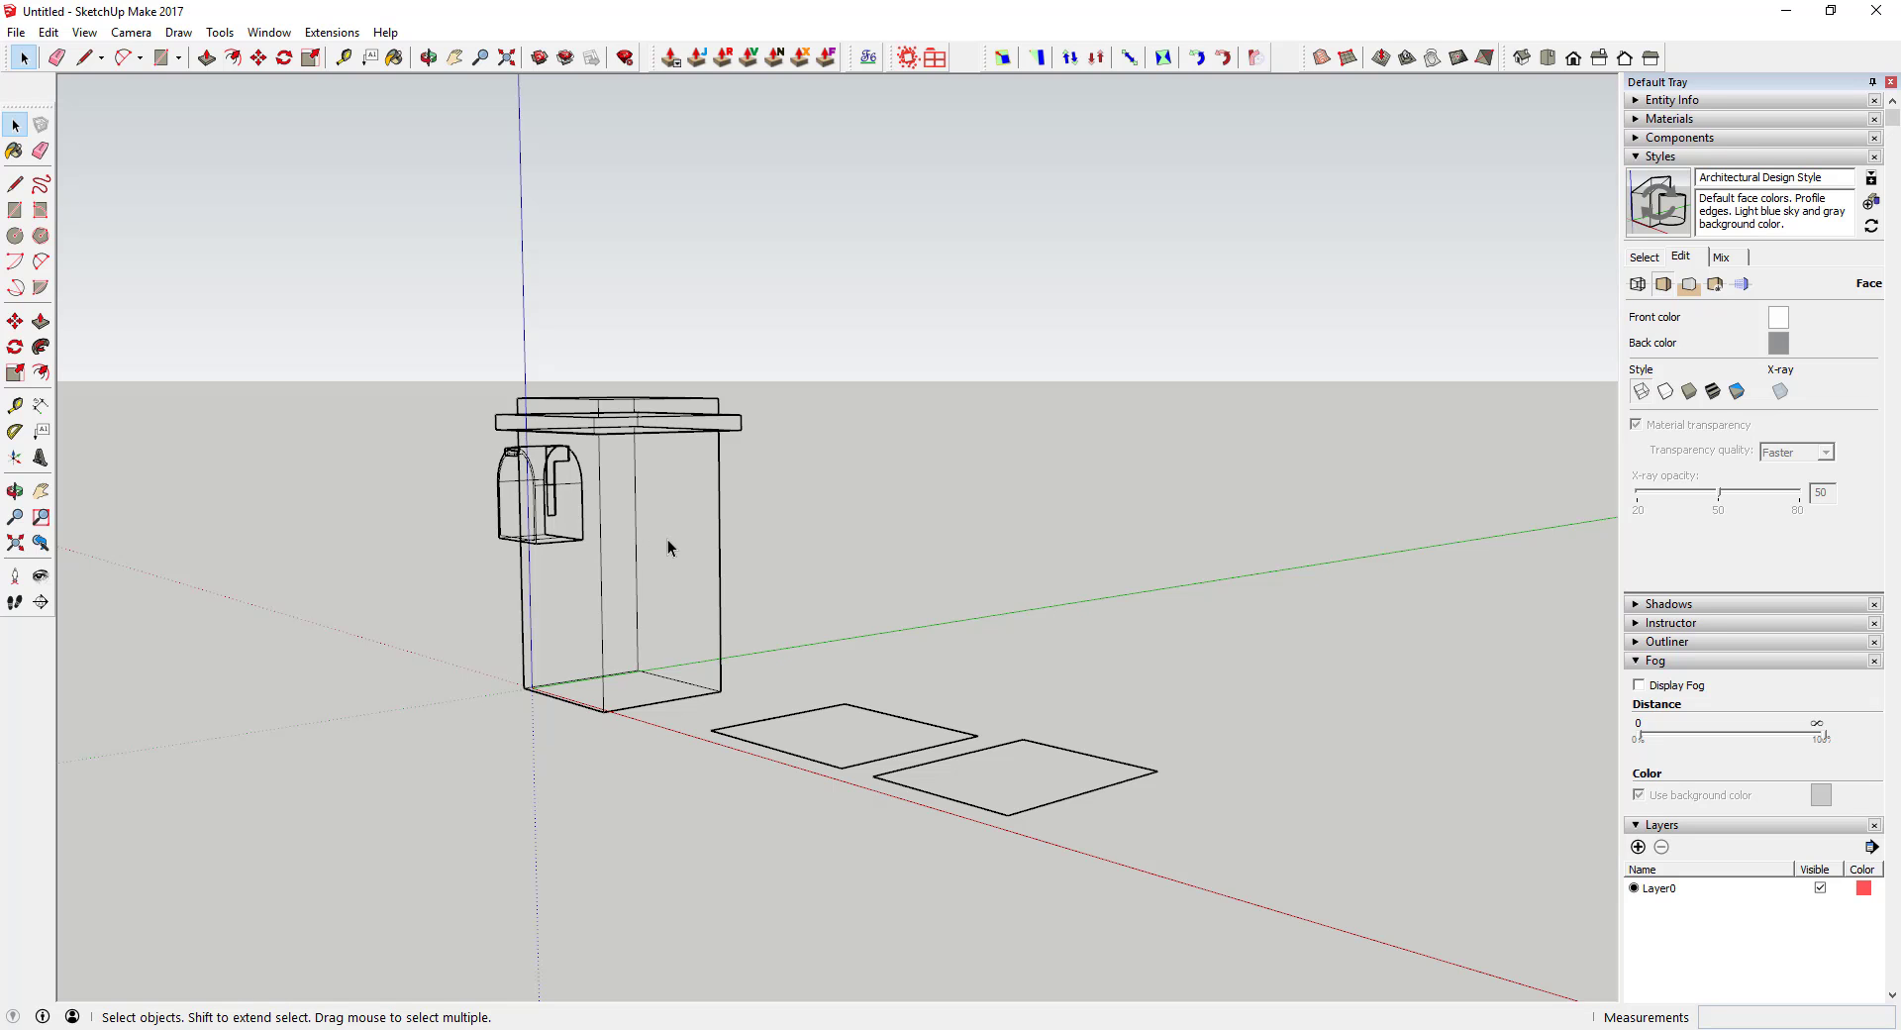
{"action": "middle_click_drag", "start_coordinate": [663, 533], "coordinate": [725, 544]}
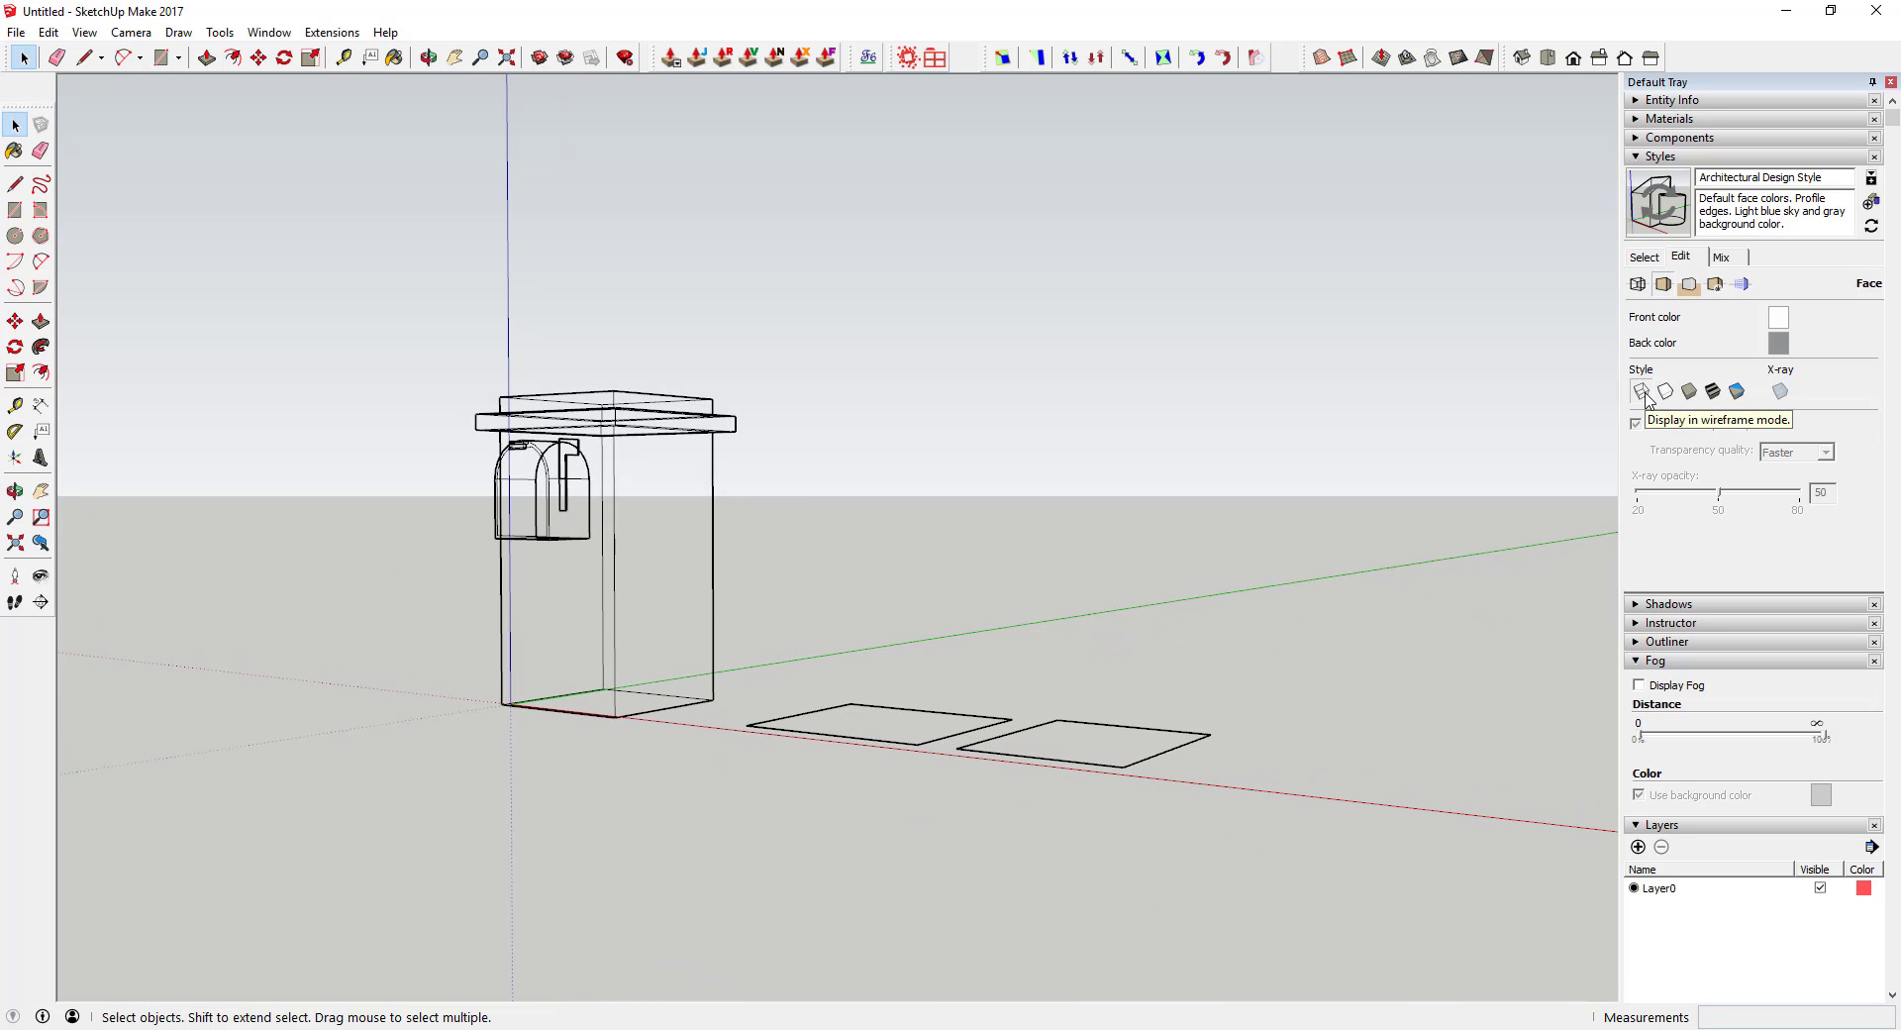
{"action": "middle_click_drag", "start_coordinate": [795, 581], "coordinate": [679, 585]}
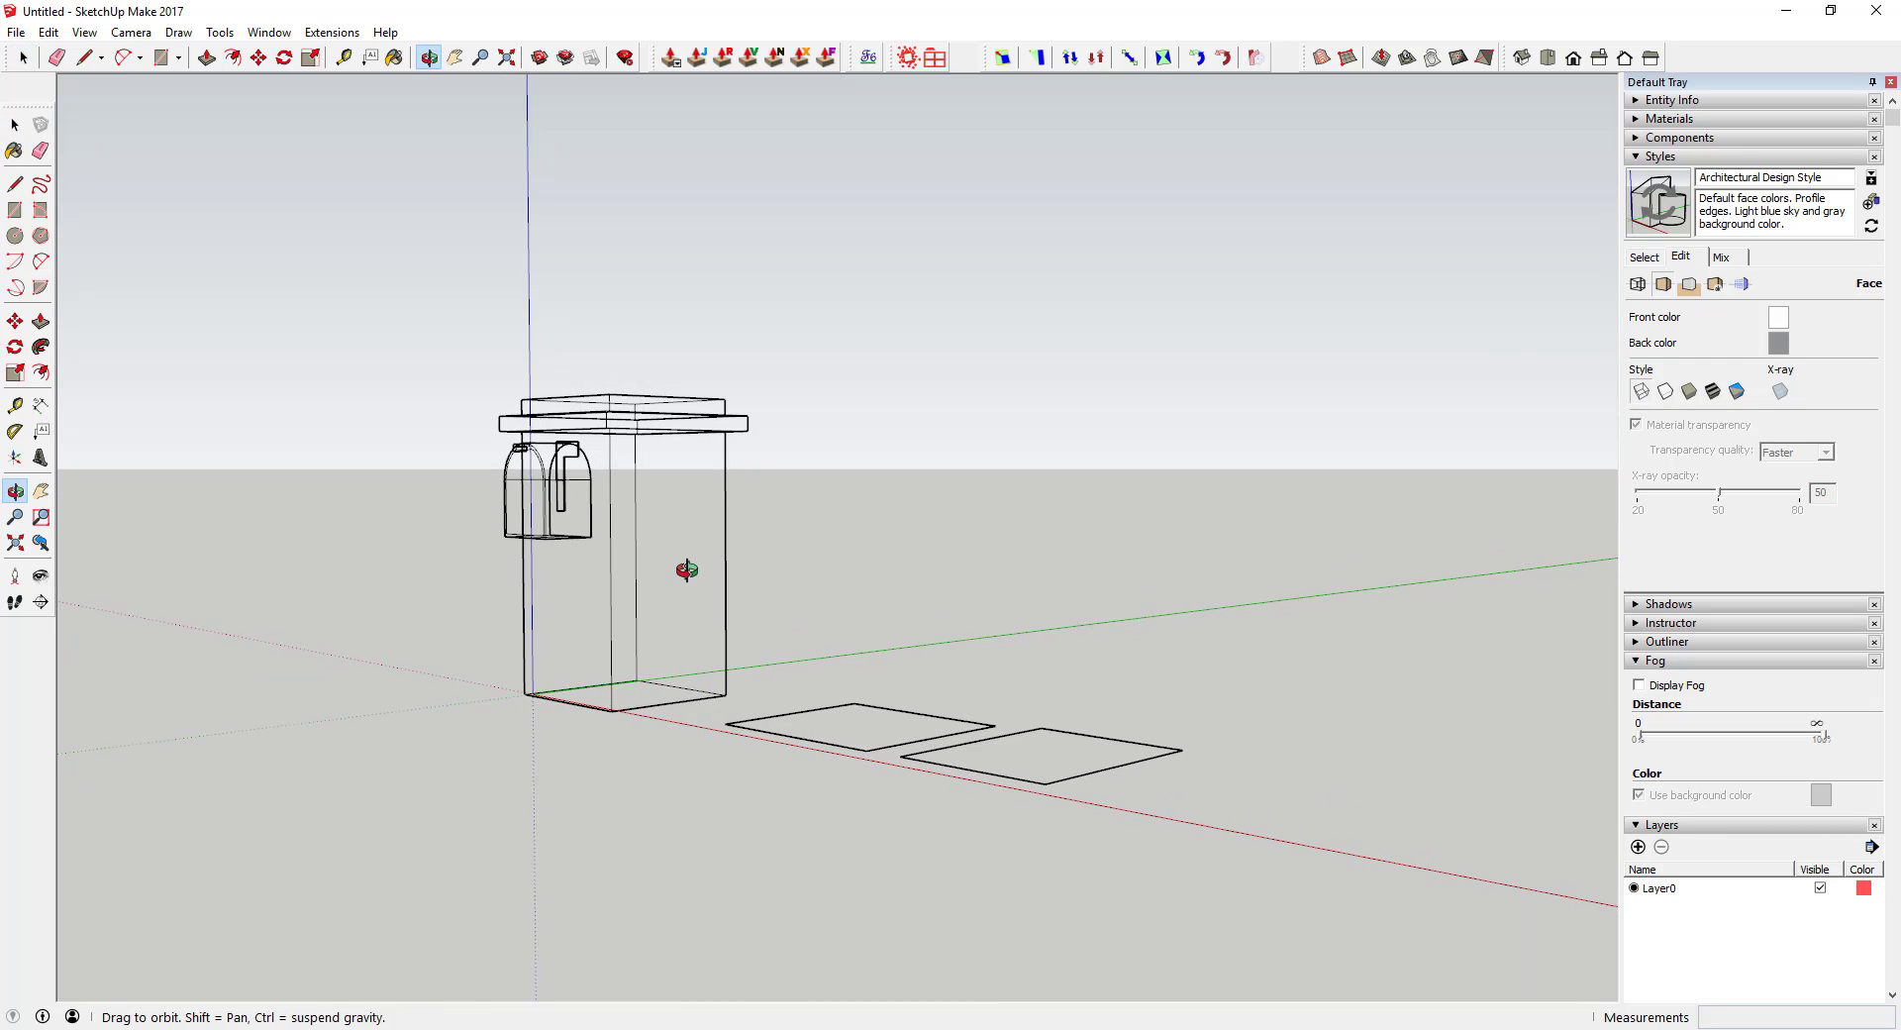
Compare the hidden line and wireframe face styles on the model, finishing with hidden line
{"action": "left_click", "coordinate": [1665, 393]}
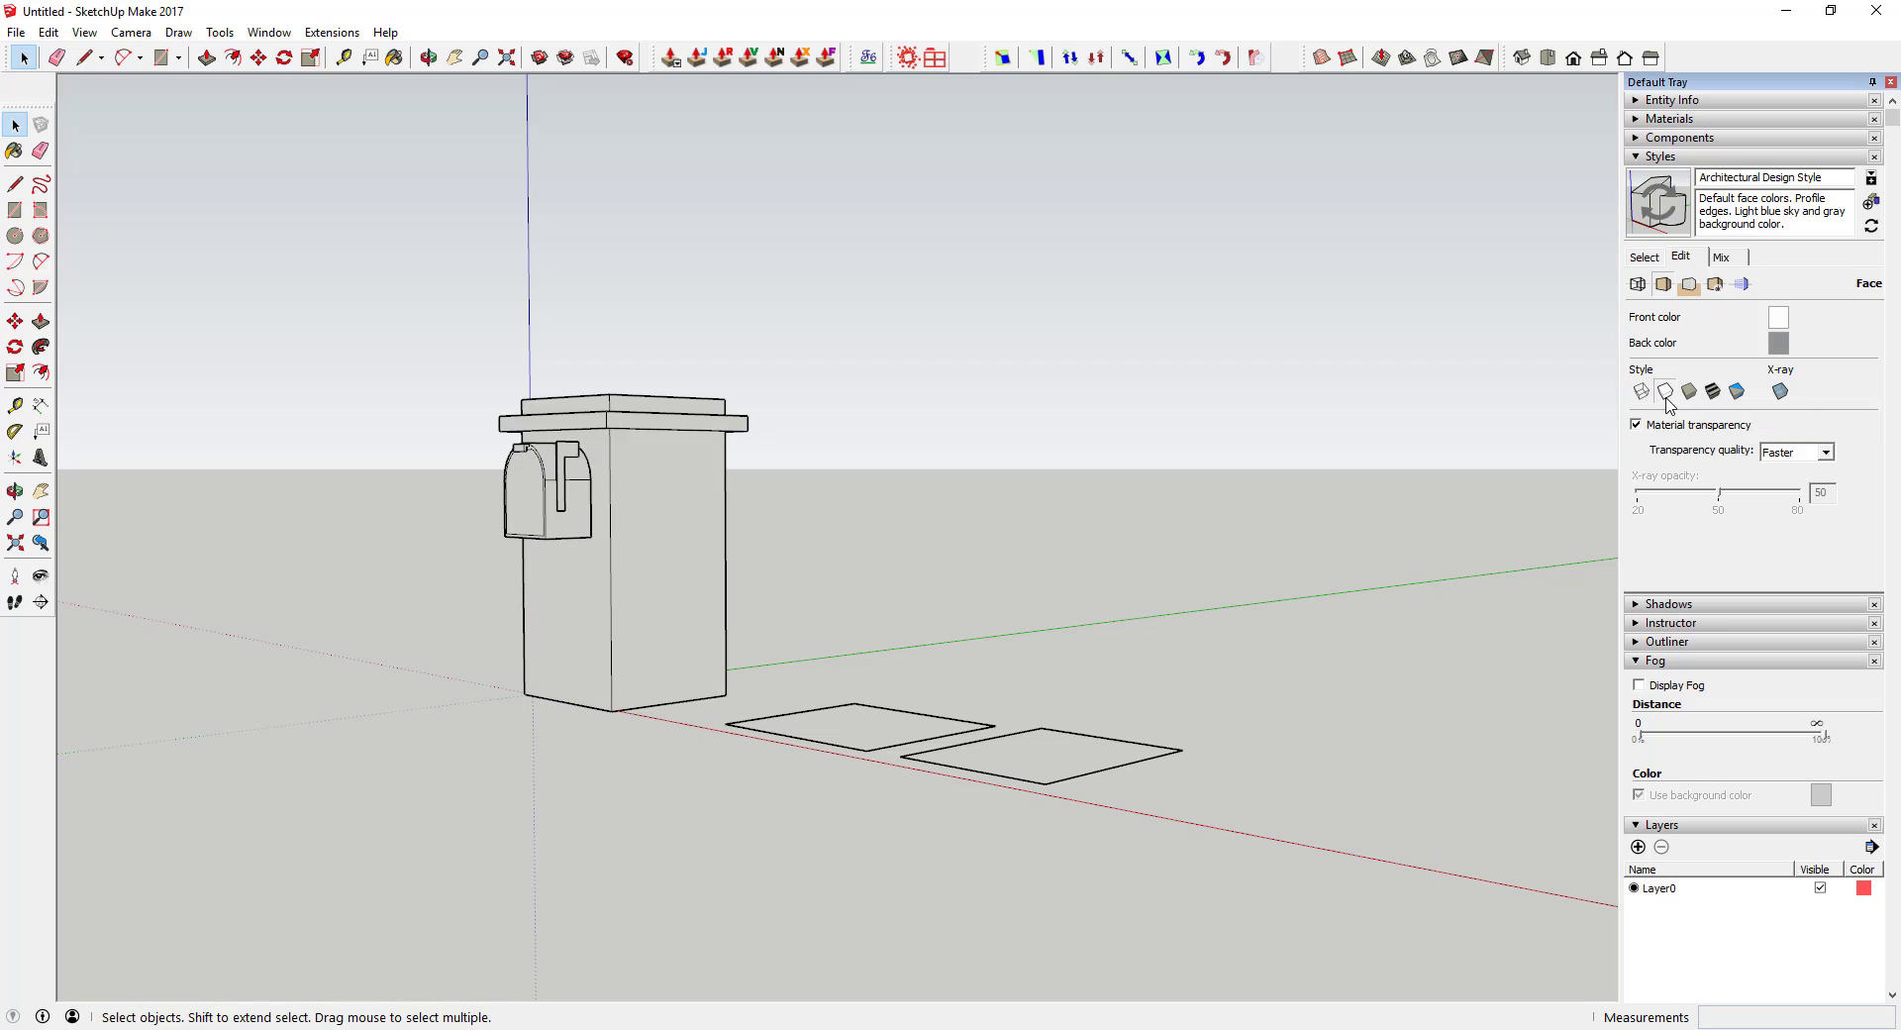
{"action": "left_click", "coordinate": [1640, 392]}
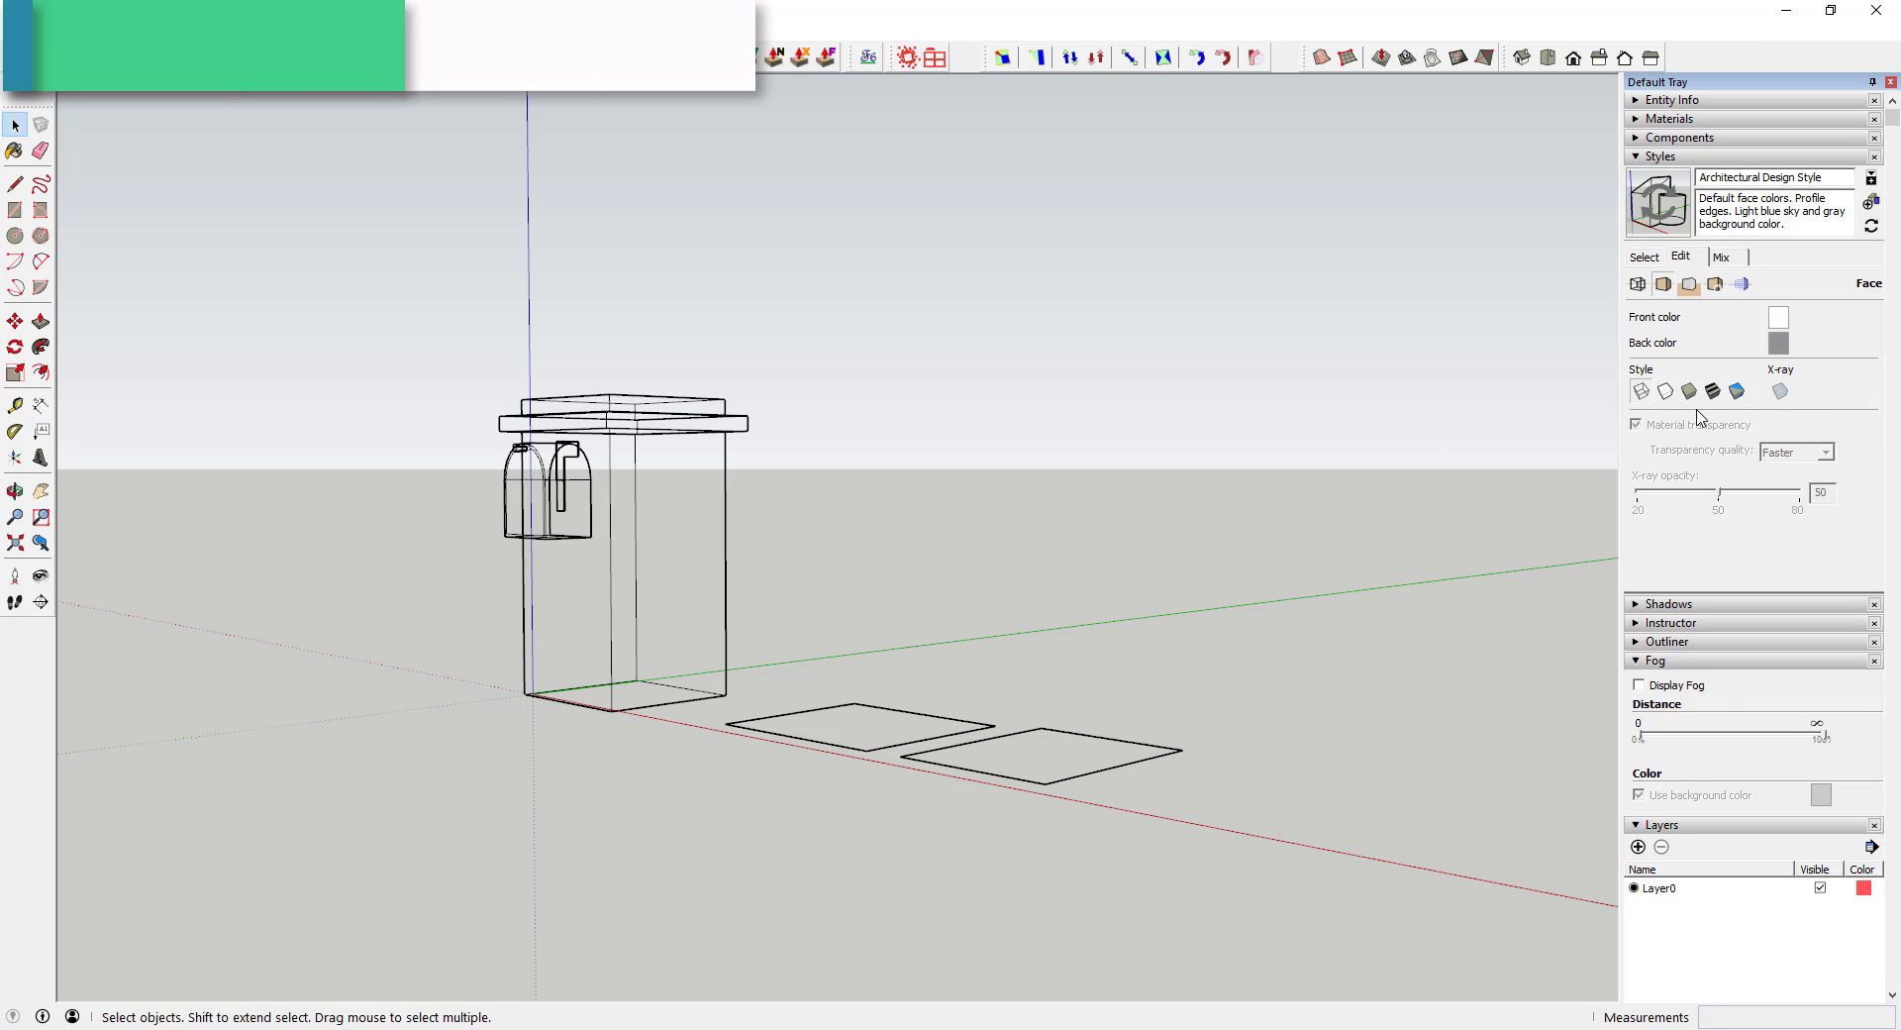
{"action": "left_click", "coordinate": [1660, 391]}
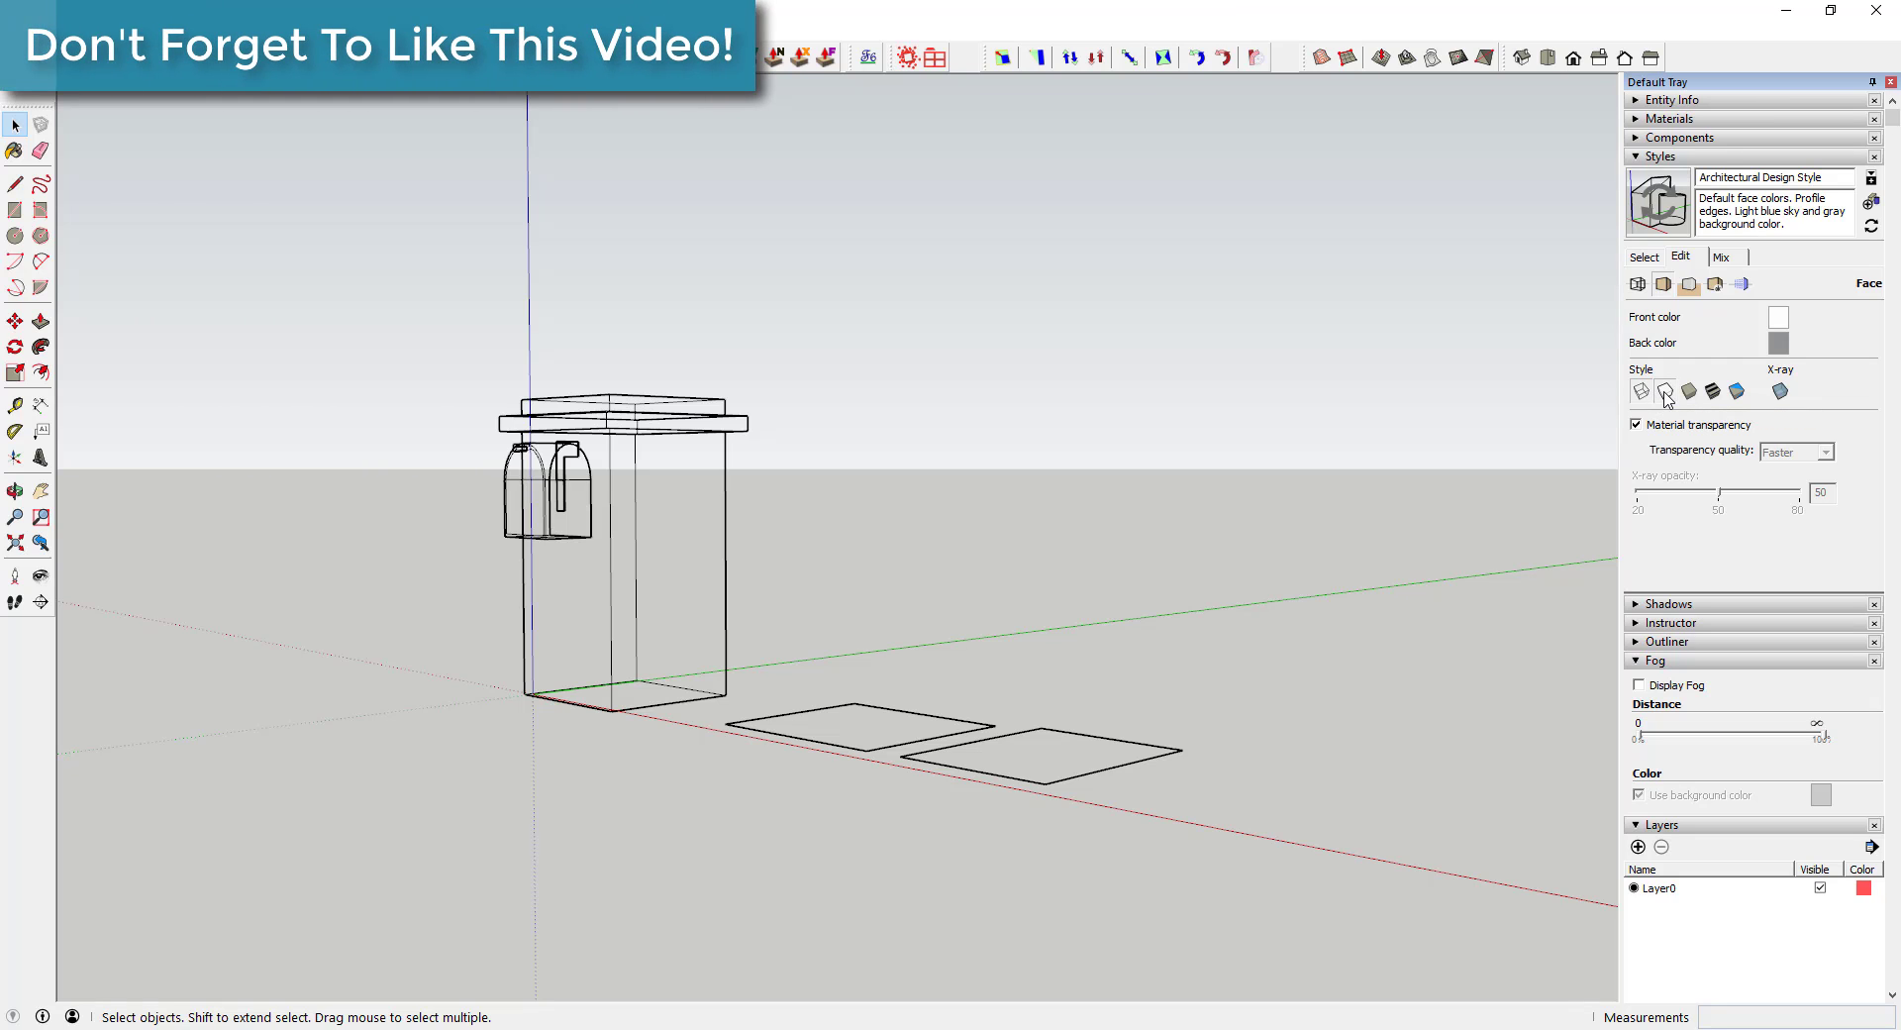
Examine the hidden line model from several angles, selecting the mailbox pillar's two visible side faces one at a time
{"action": "middle_click_drag", "start_coordinate": [670, 637], "coordinate": [677, 616]}
{"action": "left_click", "coordinate": [673, 608]}
{"action": "left_click", "coordinate": [572, 612]}
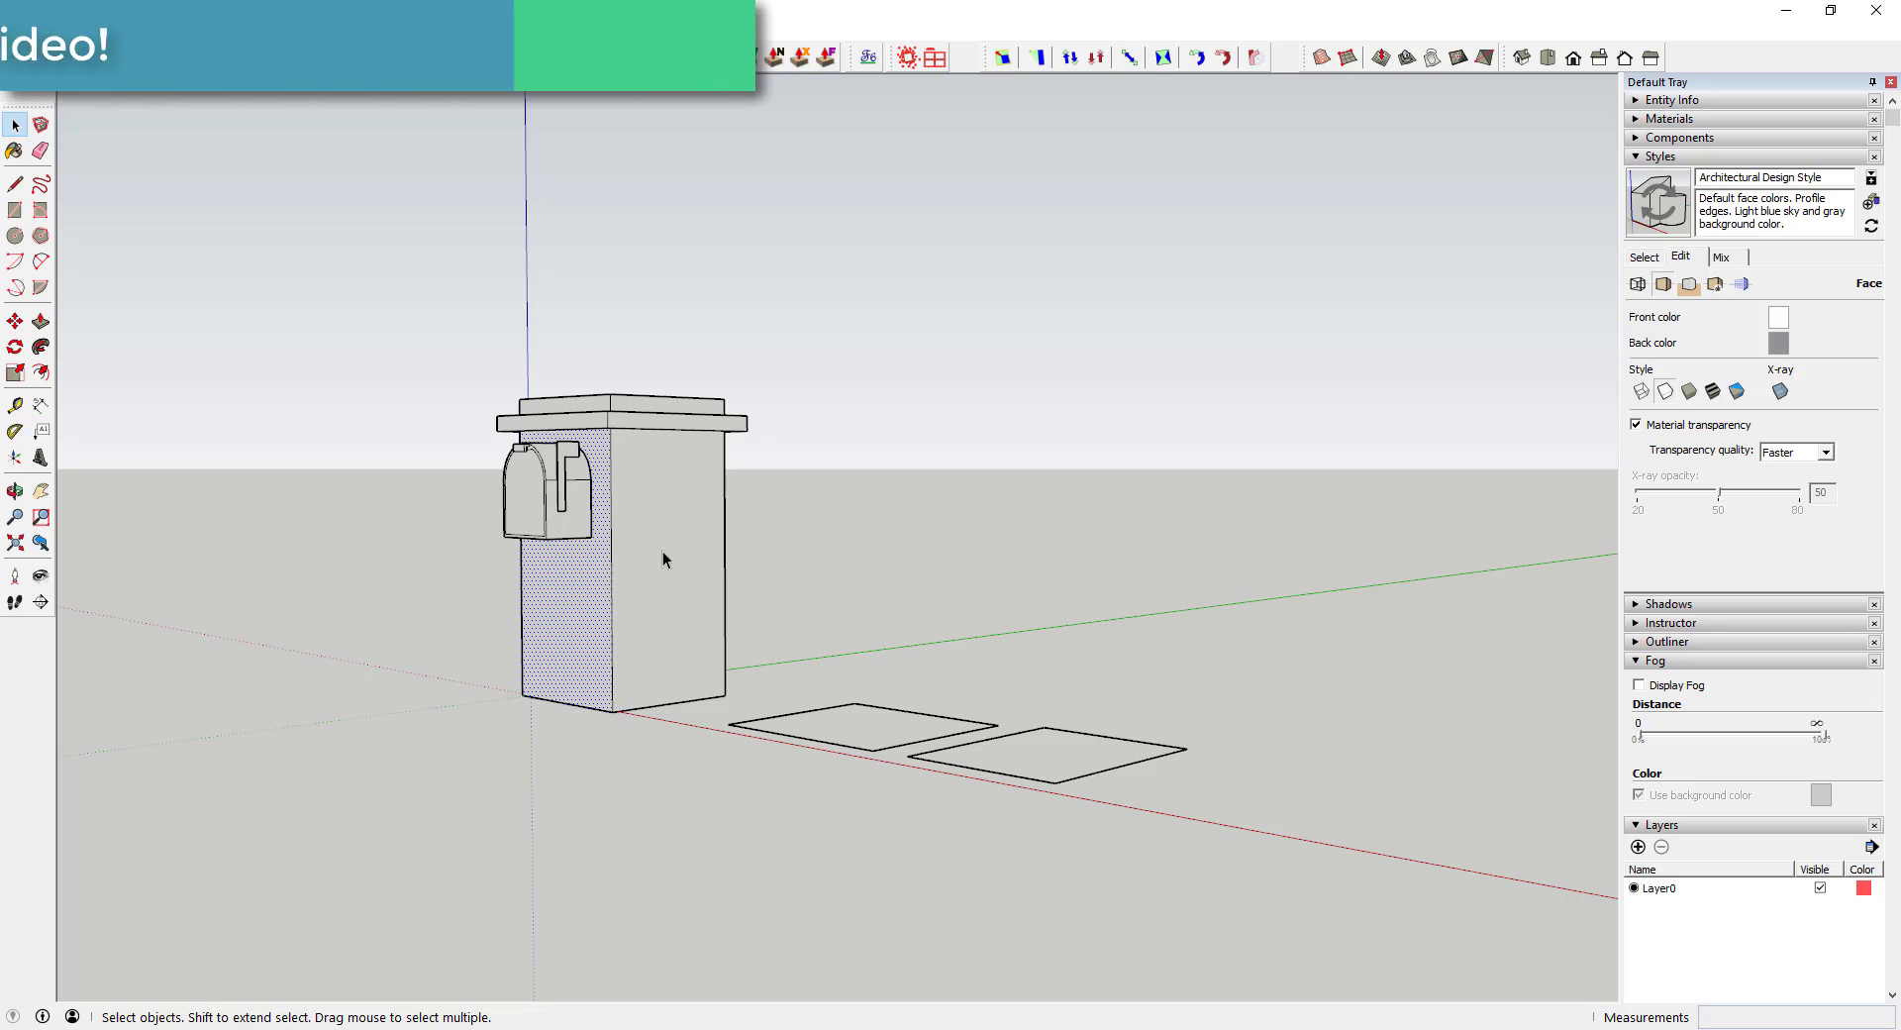
{"action": "left_click", "coordinate": [793, 556]}
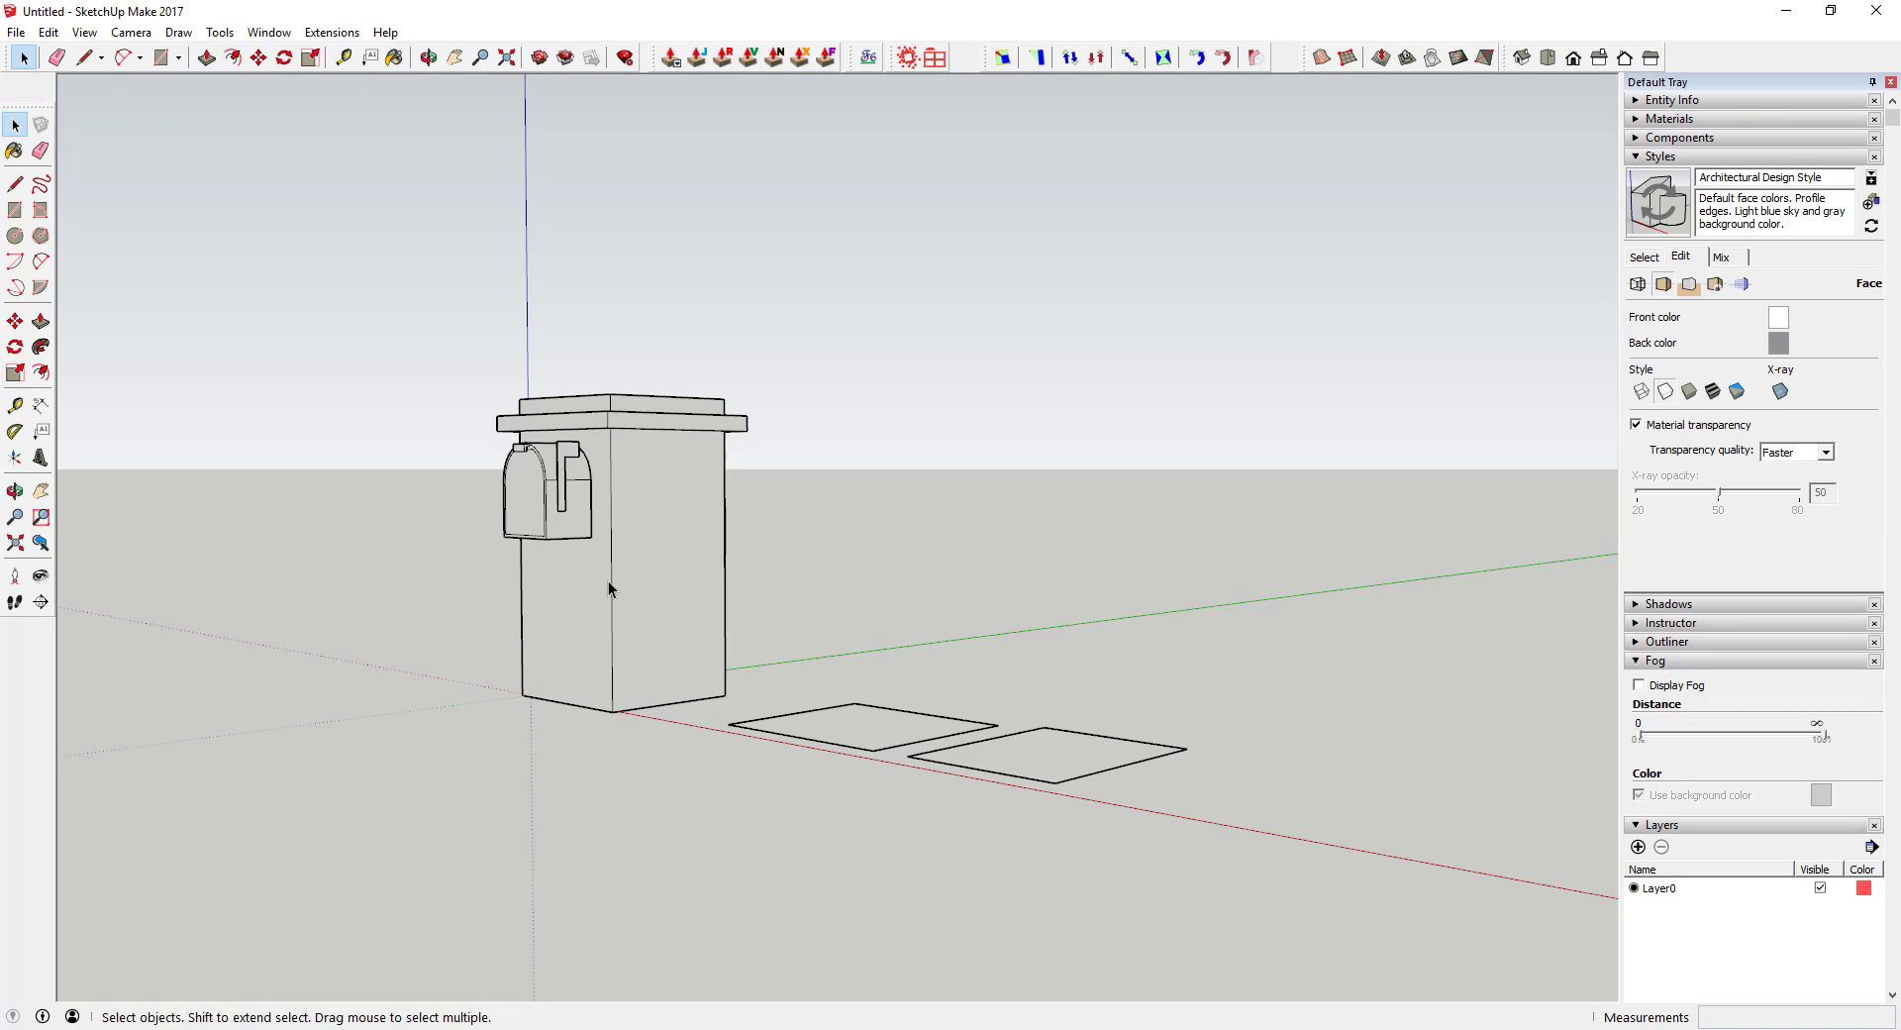
{"action": "mouse_move", "coordinate": [680, 550]}
{"action": "middle_mouse_down"}
{"action": "mouse_move", "coordinate": [726, 607]}
{"action": "mouse_move", "coordinate": [646, 551]}
{"action": "middle_mouse_up"}
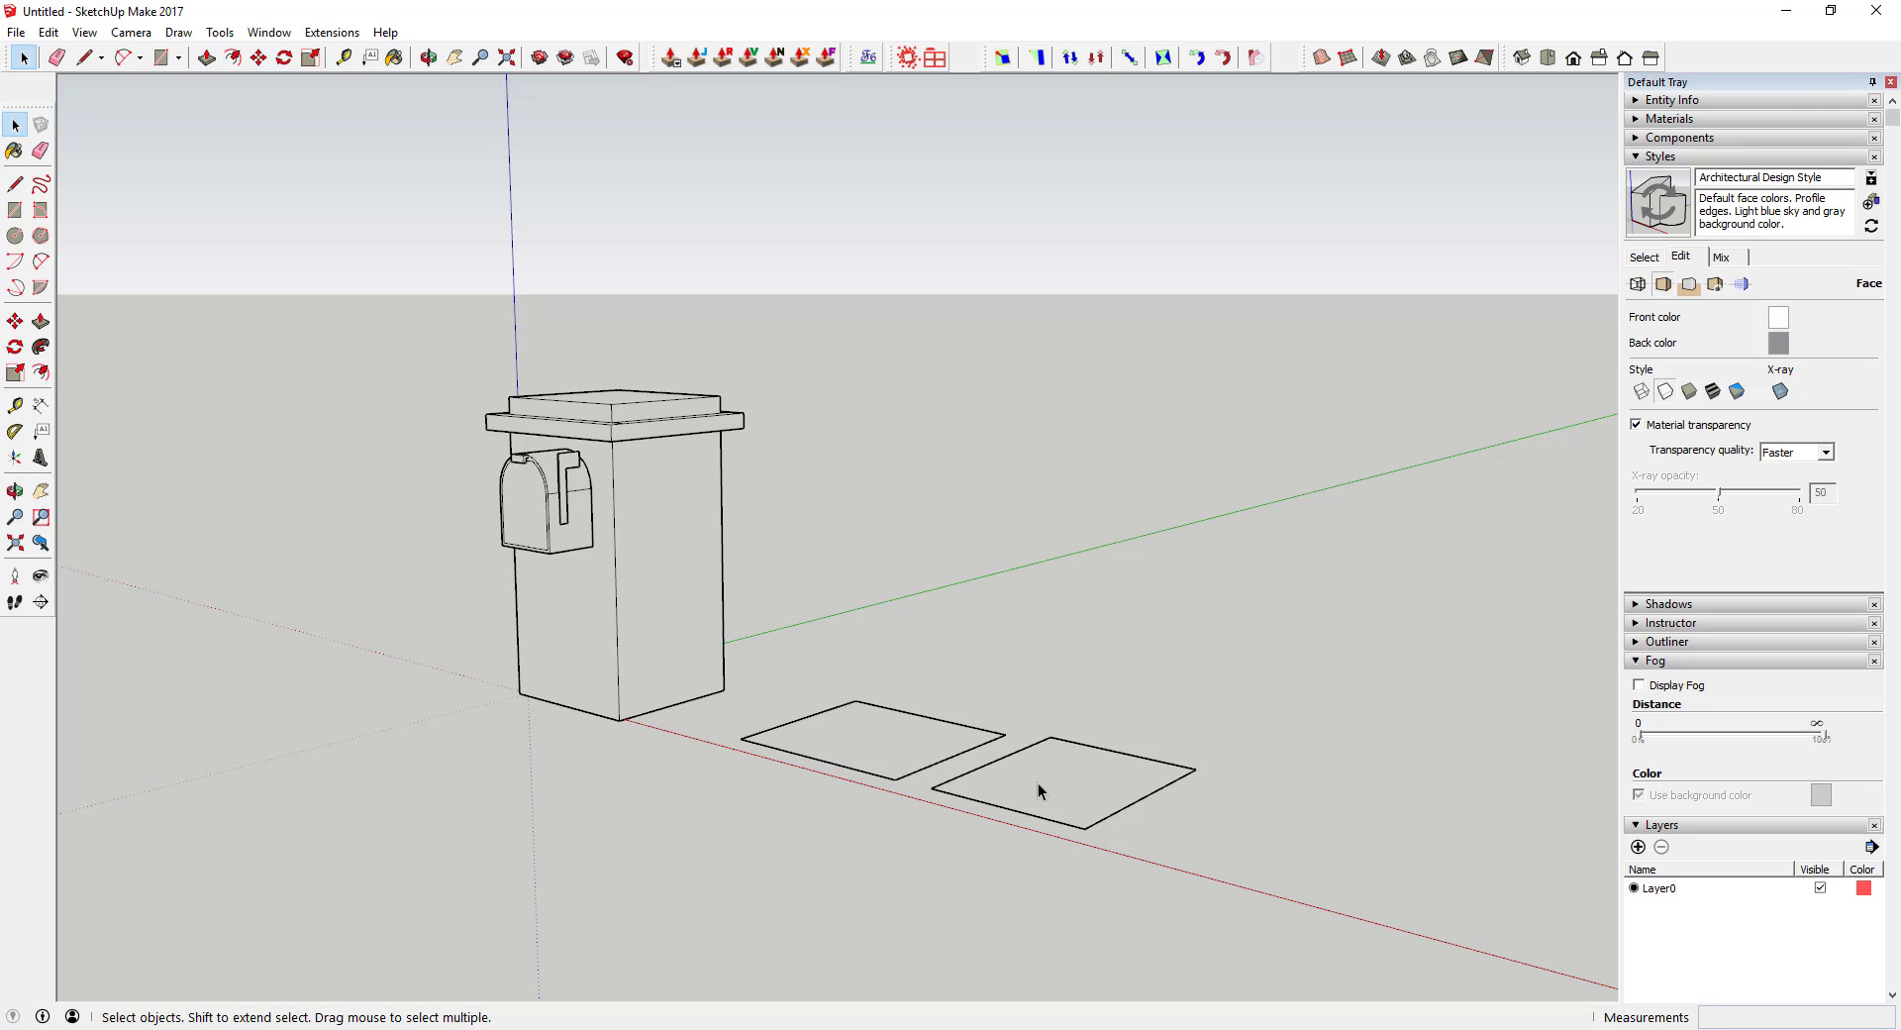
{"action": "left_click", "coordinate": [644, 634]}
{"action": "left_click", "coordinate": [586, 618]}
{"action": "middle_click_drag", "start_coordinate": [585, 618], "coordinate": [642, 524]}
{"action": "scroll", "coordinate": [642, 525], "scroll_direction": "up", "scroll_amount": 1}
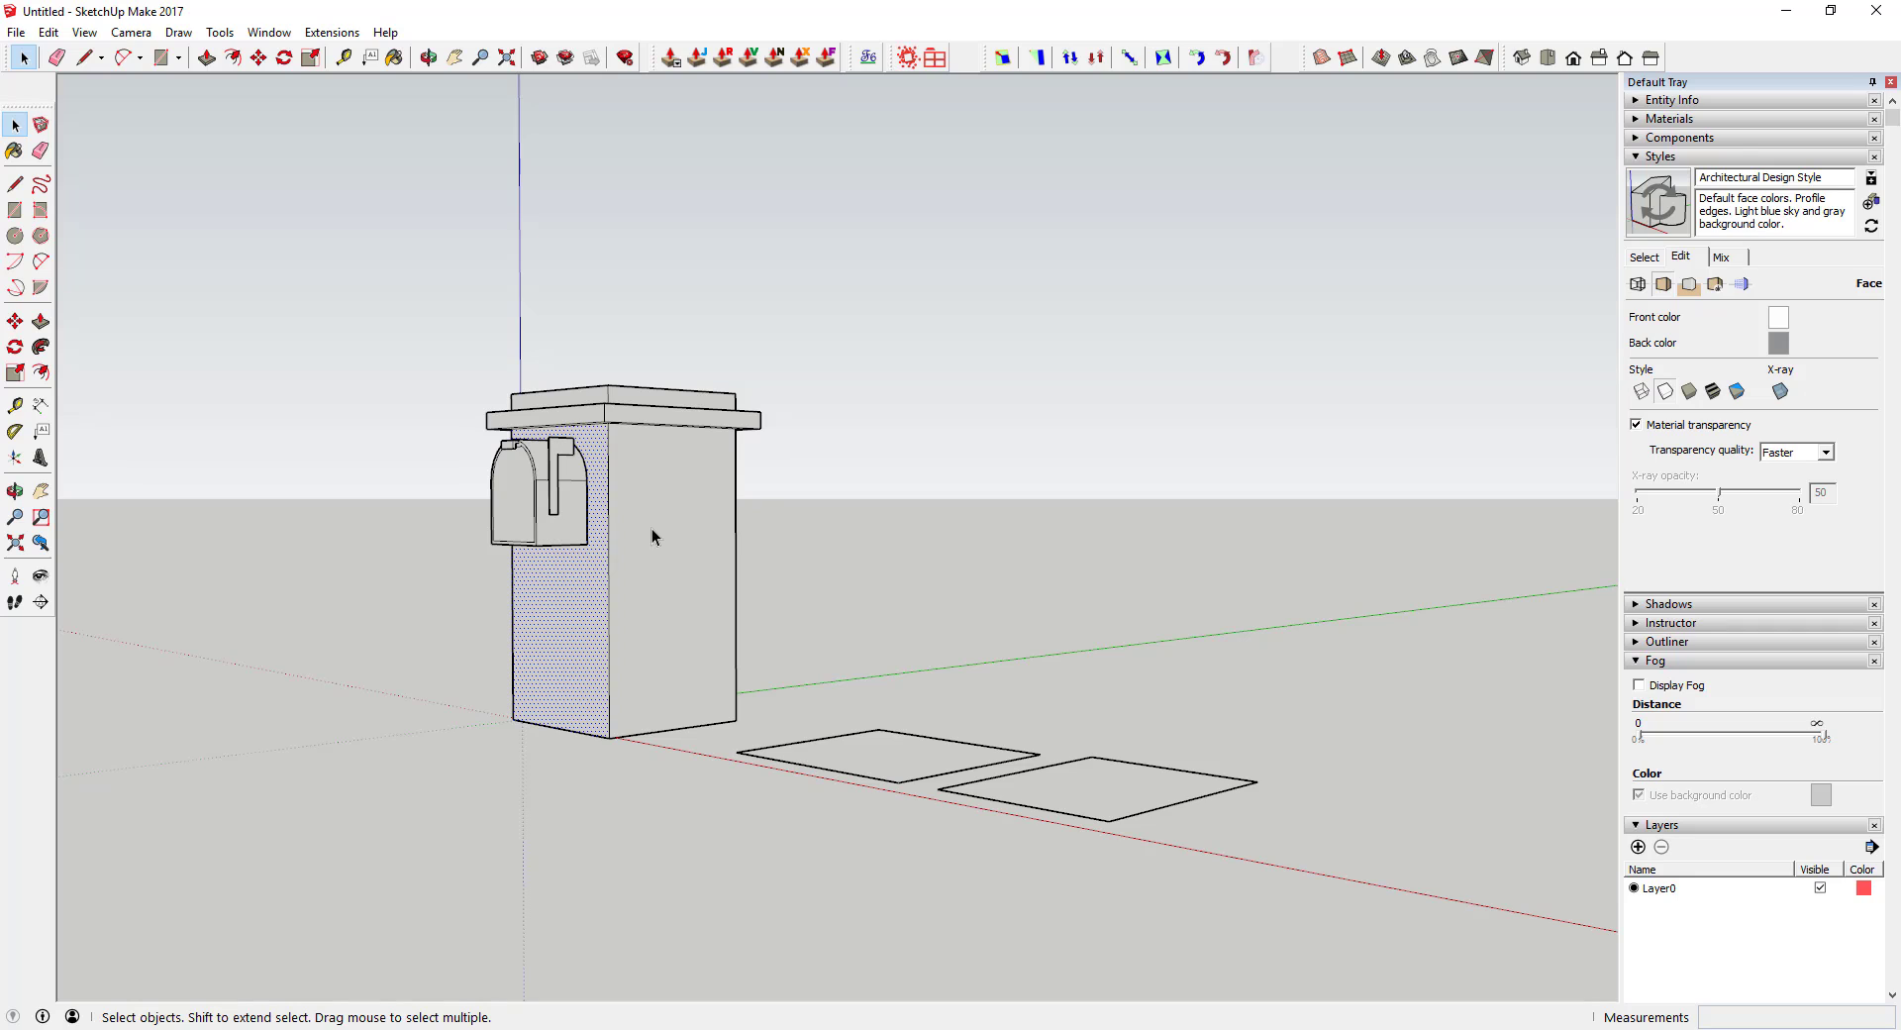
{"action": "left_click", "coordinate": [672, 553]}
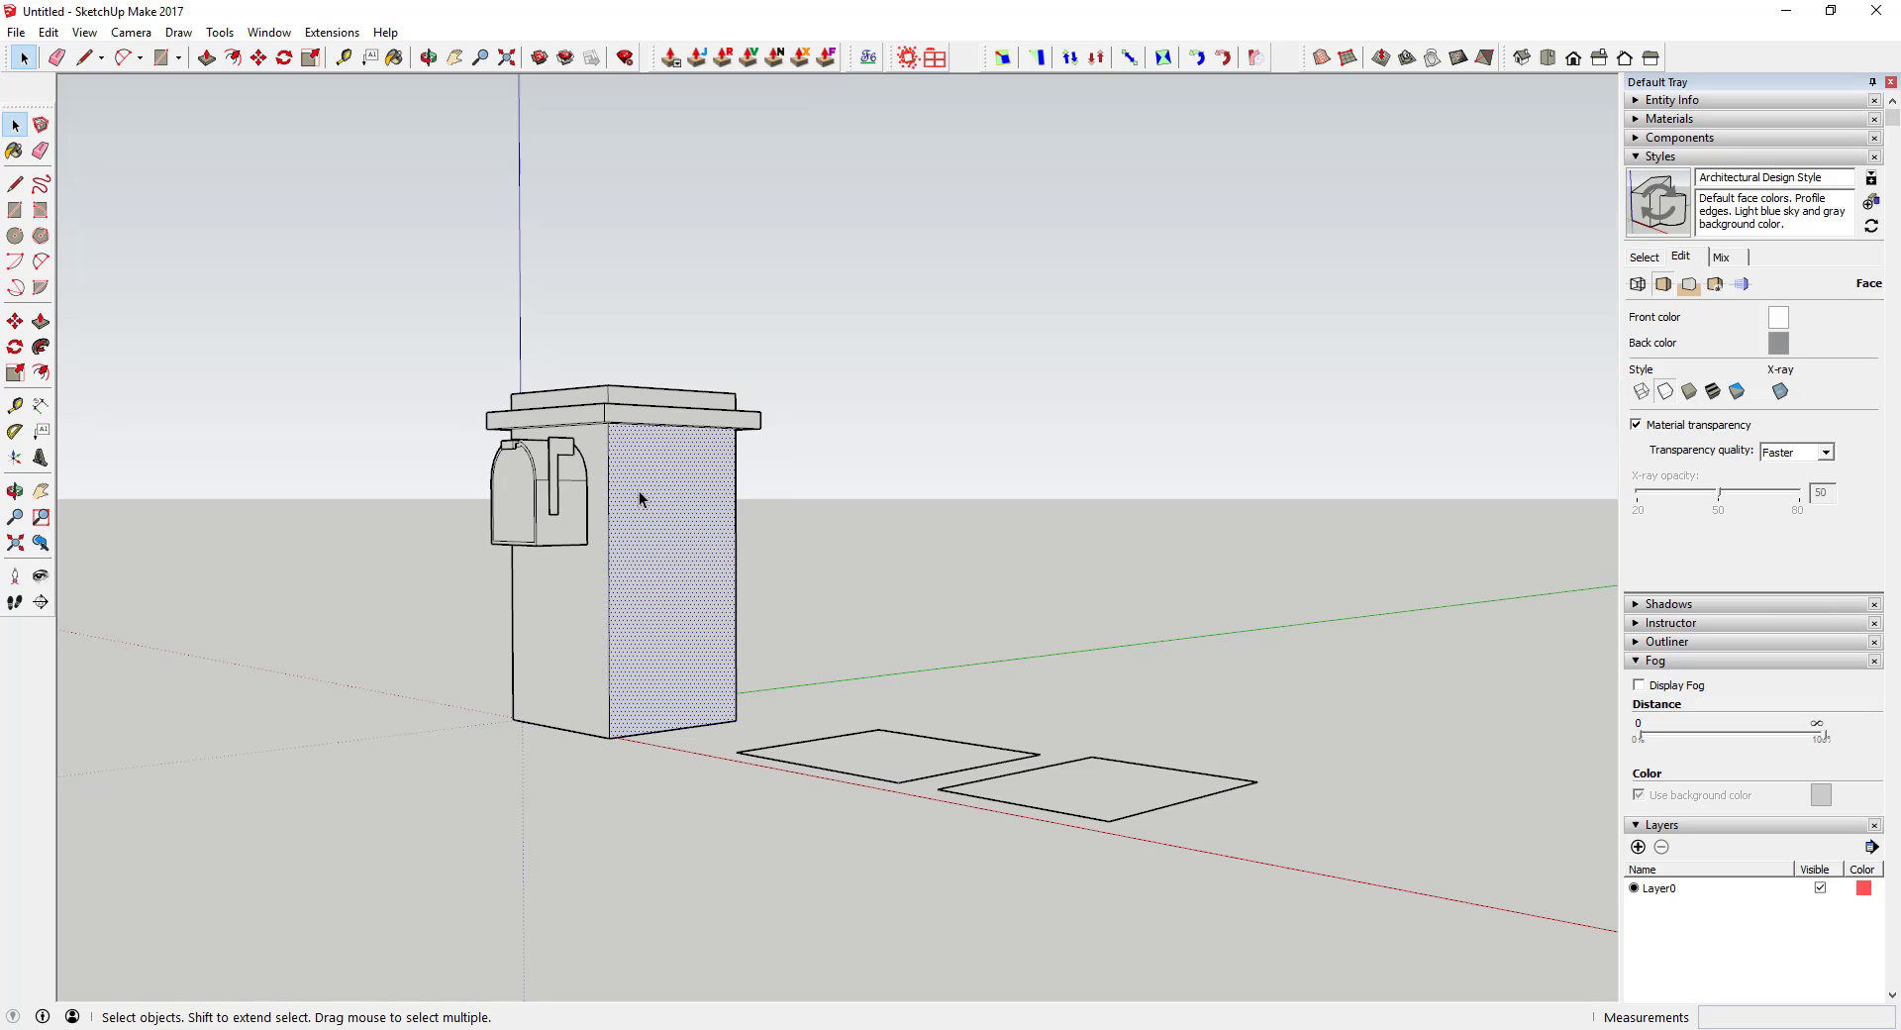
{"action": "scroll", "coordinate": [683, 564], "scroll_direction": "down", "scroll_amount": 3}
{"action": "middle_click_drag", "start_coordinate": [707, 611], "coordinate": [662, 621]}
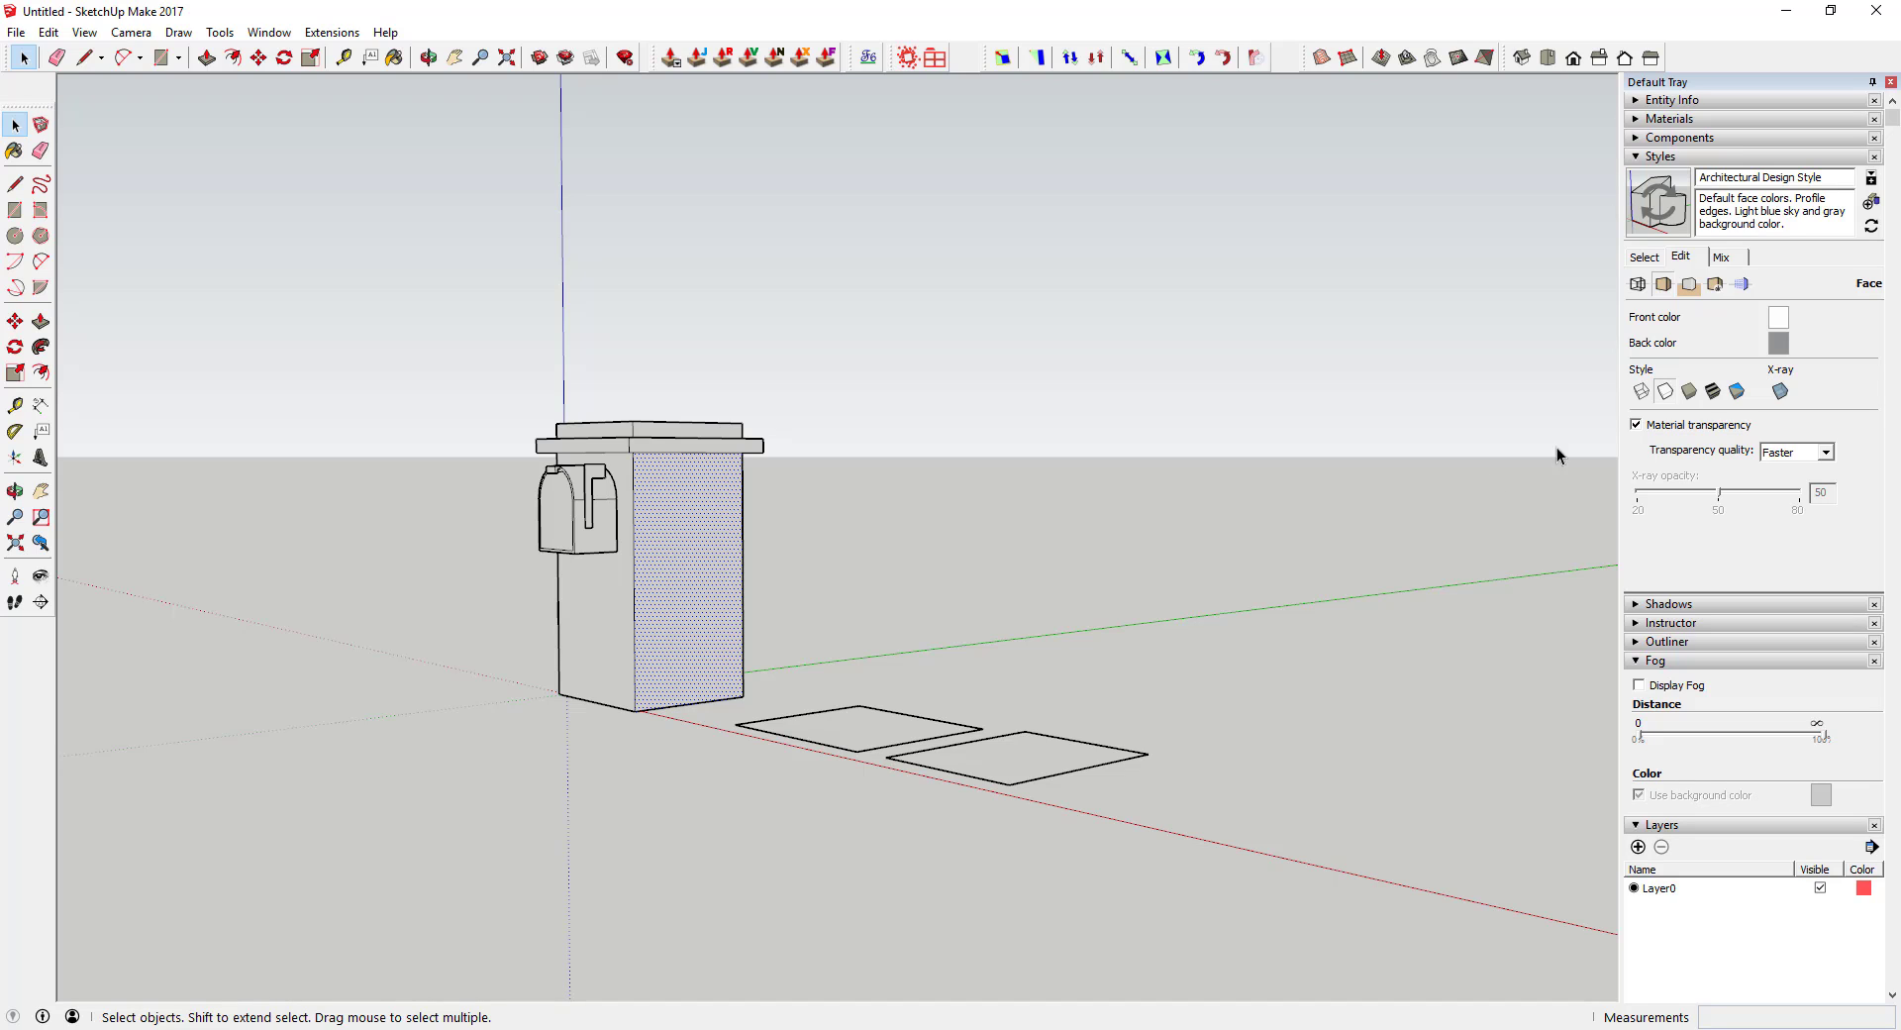
Display the model in the shaded face style, compare it with shaded with textures, and examine the pillar's plain shaded colors
{"action": "left_click", "coordinate": [1692, 394]}
{"action": "mouse_move", "coordinate": [895, 578]}
{"action": "middle_mouse_down"}
{"action": "mouse_move", "coordinate": [891, 607]}
{"action": "mouse_move", "coordinate": [1035, 616]}
{"action": "mouse_move", "coordinate": [954, 628]}
{"action": "middle_mouse_up"}
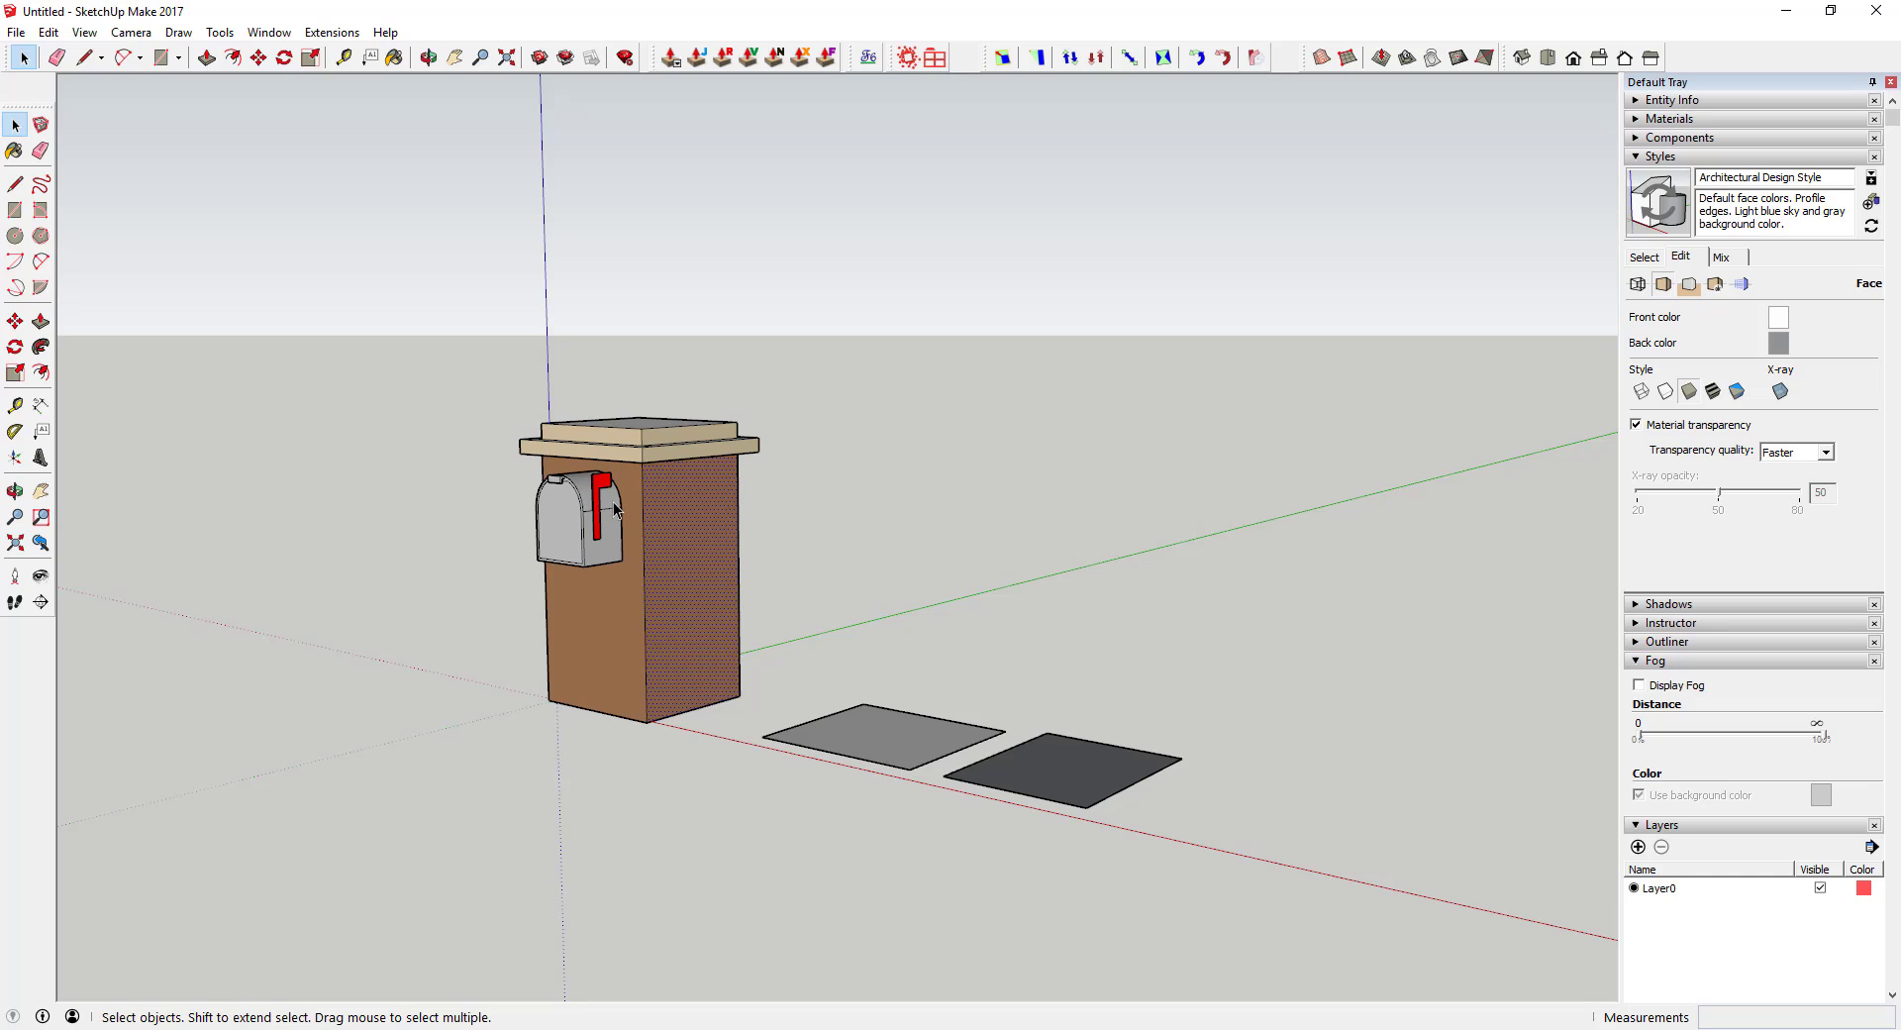
{"action": "left_click", "coordinate": [1713, 392]}
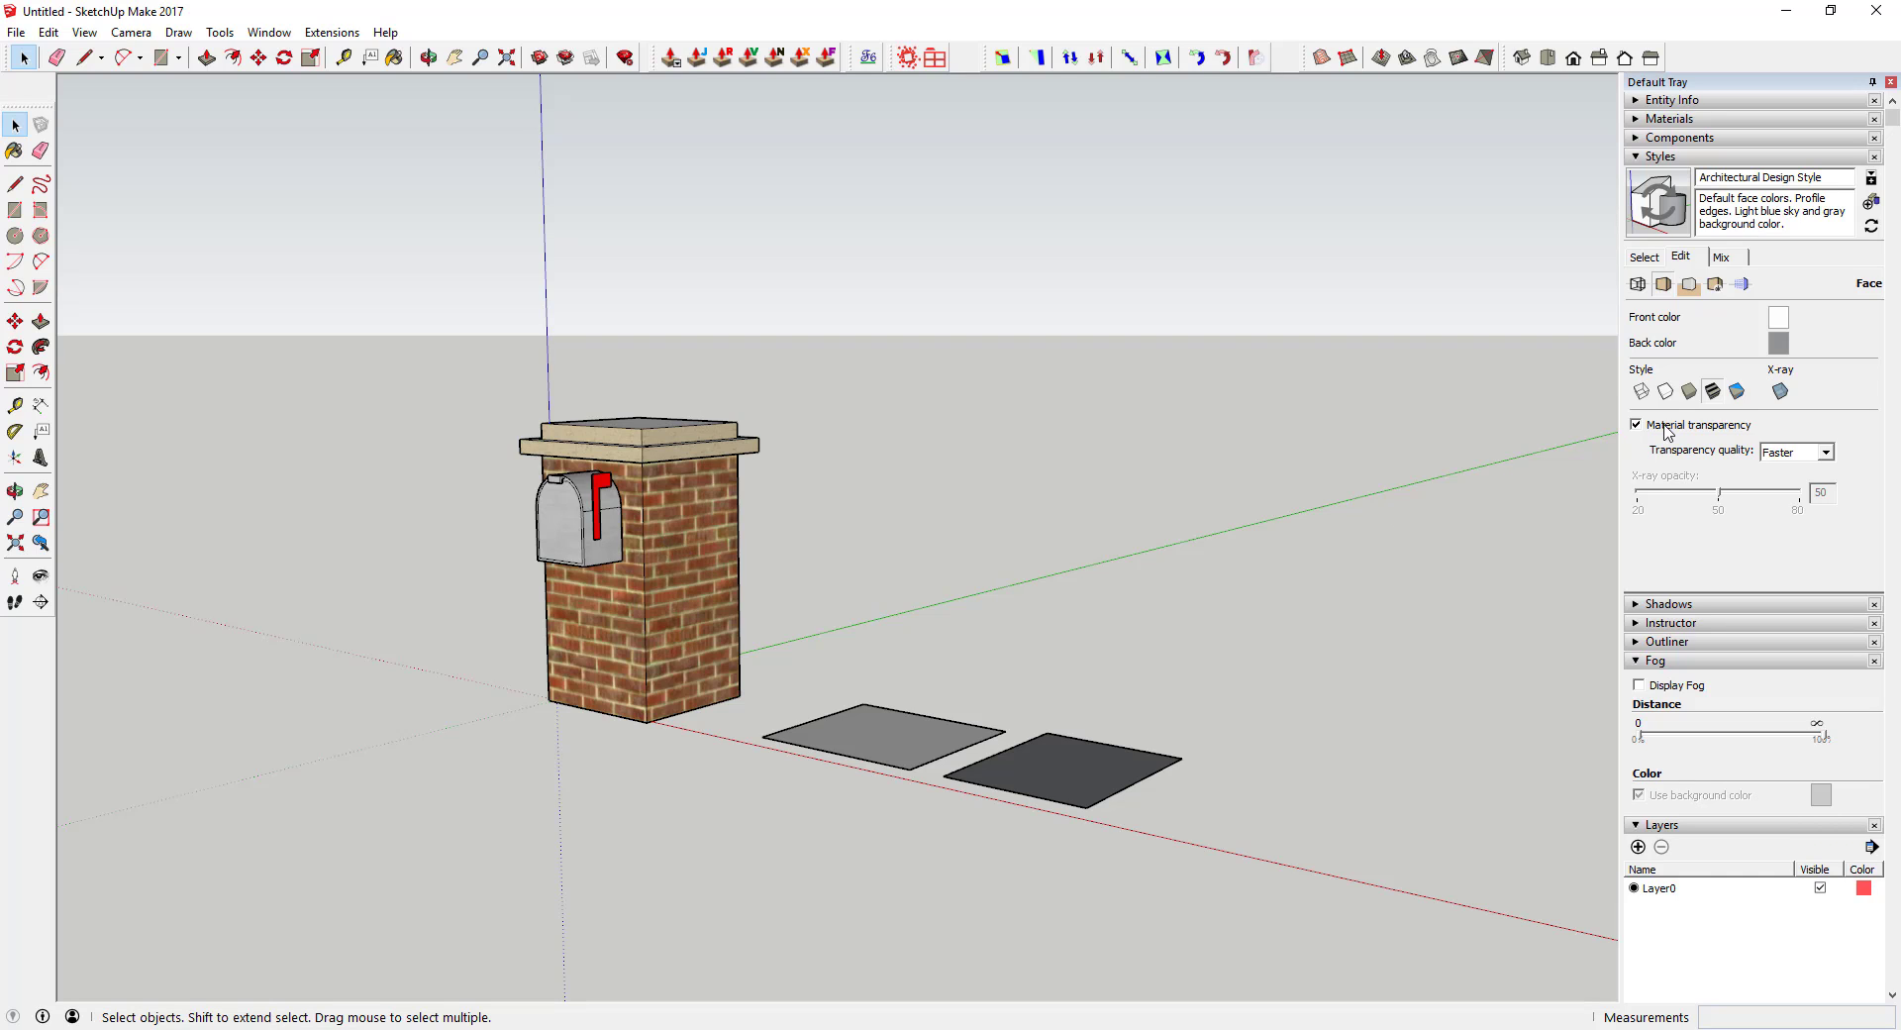
{"action": "left_click", "coordinate": [1690, 392]}
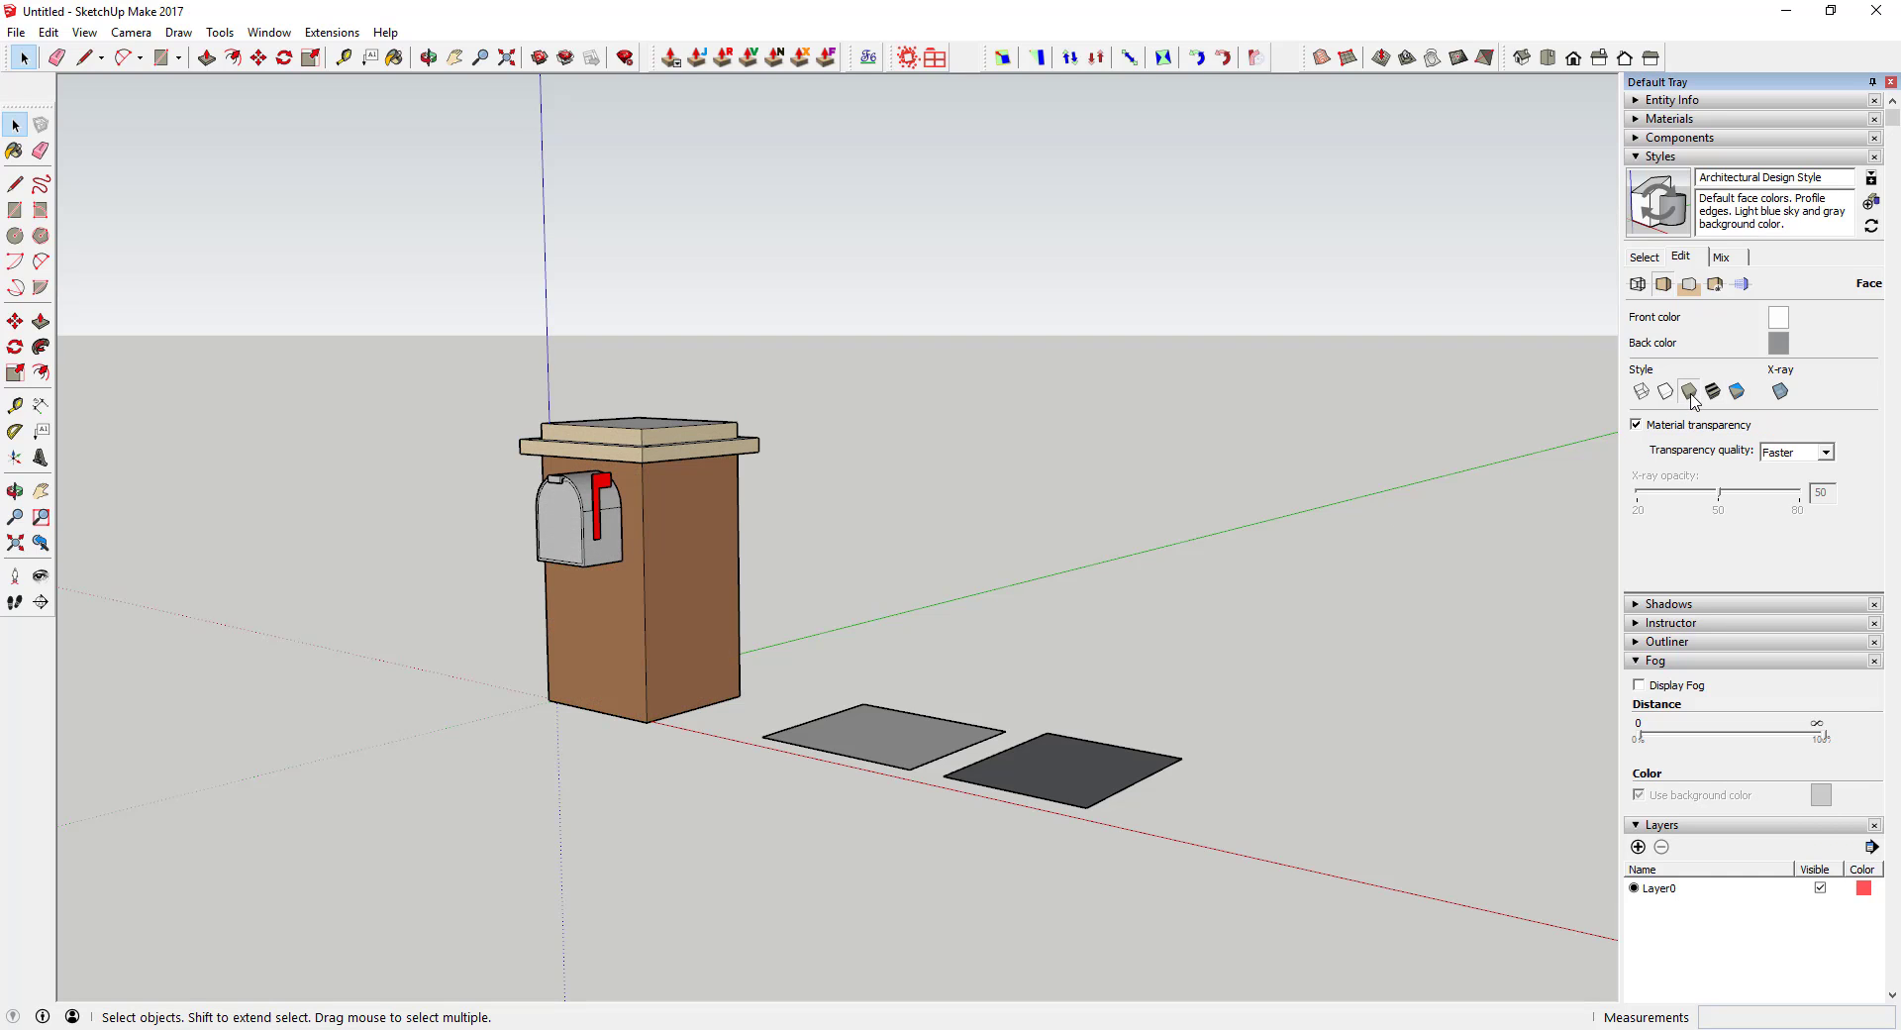
{"action": "scroll", "coordinate": [683, 565], "scroll_direction": "up", "scroll_amount": 3}
{"action": "middle_click_drag", "start_coordinate": [679, 563], "coordinate": [721, 474]}
{"action": "scroll", "coordinate": [627, 509], "scroll_direction": "down", "scroll_amount": 3}
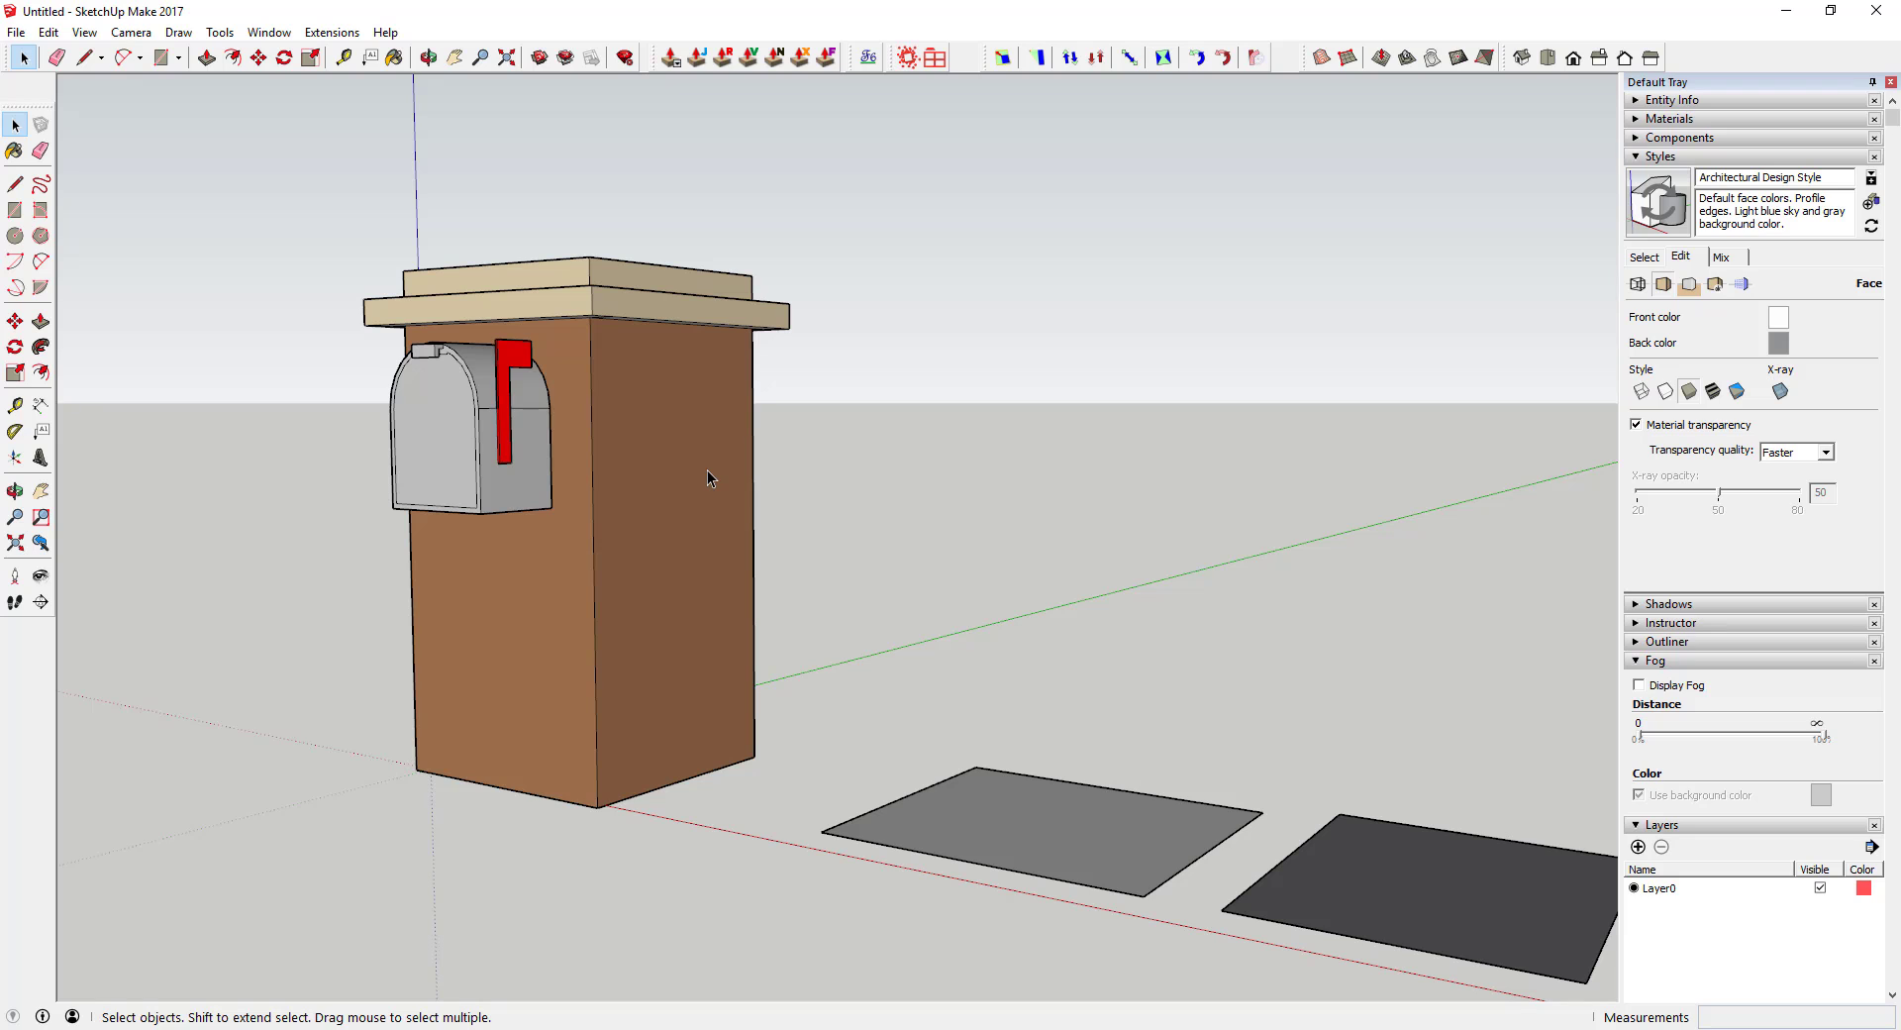
{"action": "scroll", "coordinate": [668, 545], "scroll_direction": "down", "scroll_amount": 1}
{"action": "middle_click_drag", "start_coordinate": [717, 552], "coordinate": [563, 597]}
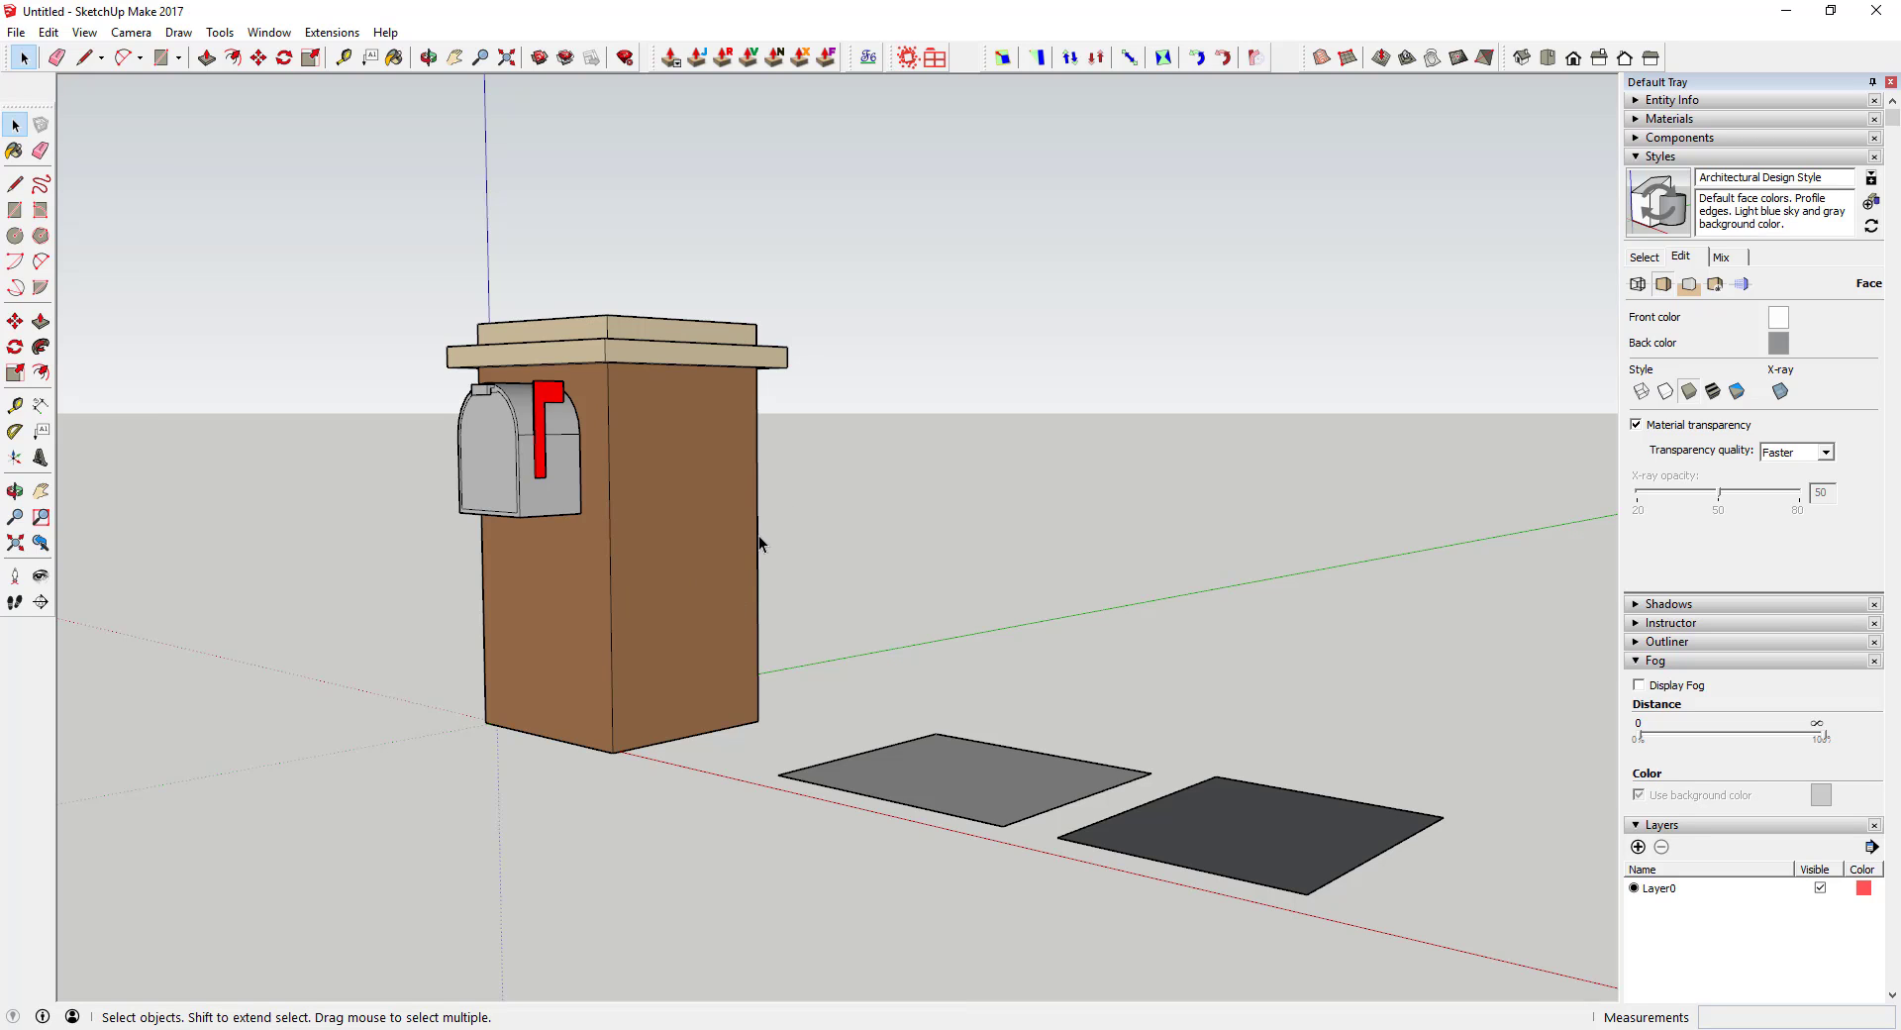
Switch the face style to shaded with textures and examine the pillar's brick texture up close and from farther away
{"action": "left_click", "coordinate": [1714, 392]}
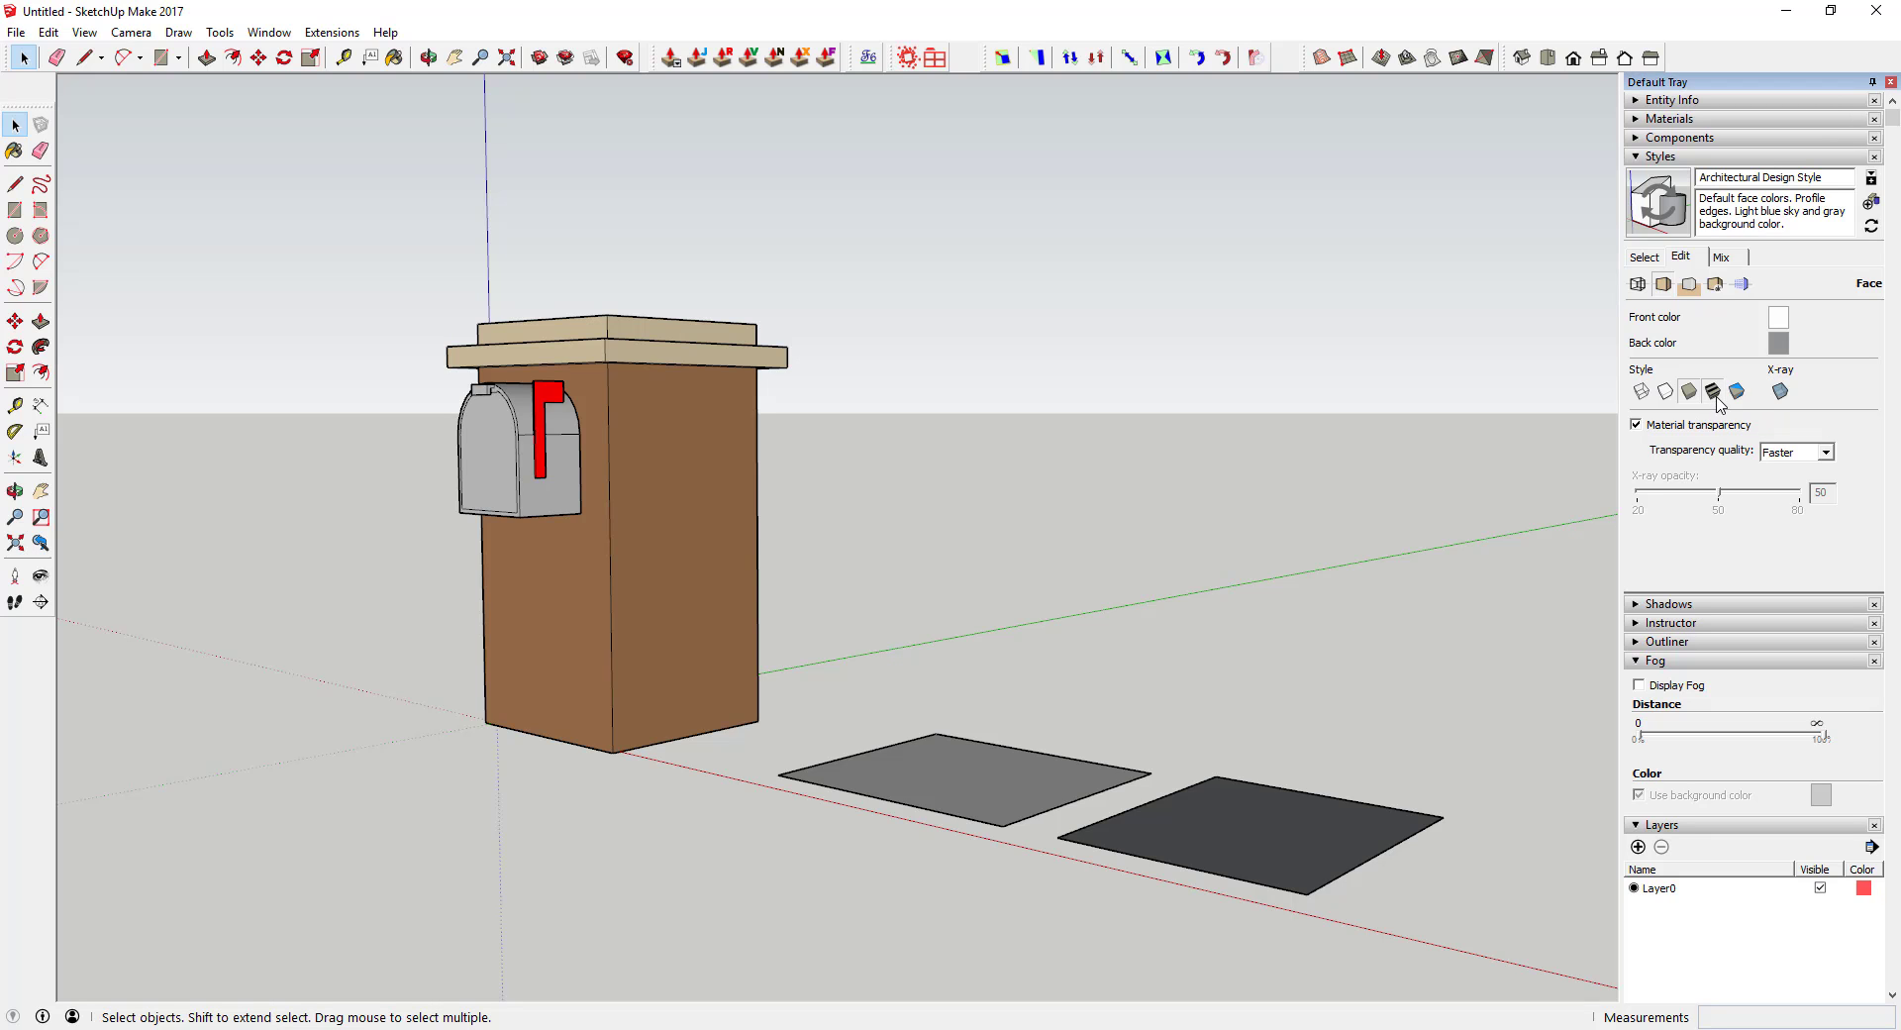
{"action": "middle_click_drag", "start_coordinate": [1020, 557], "coordinate": [989, 551]}
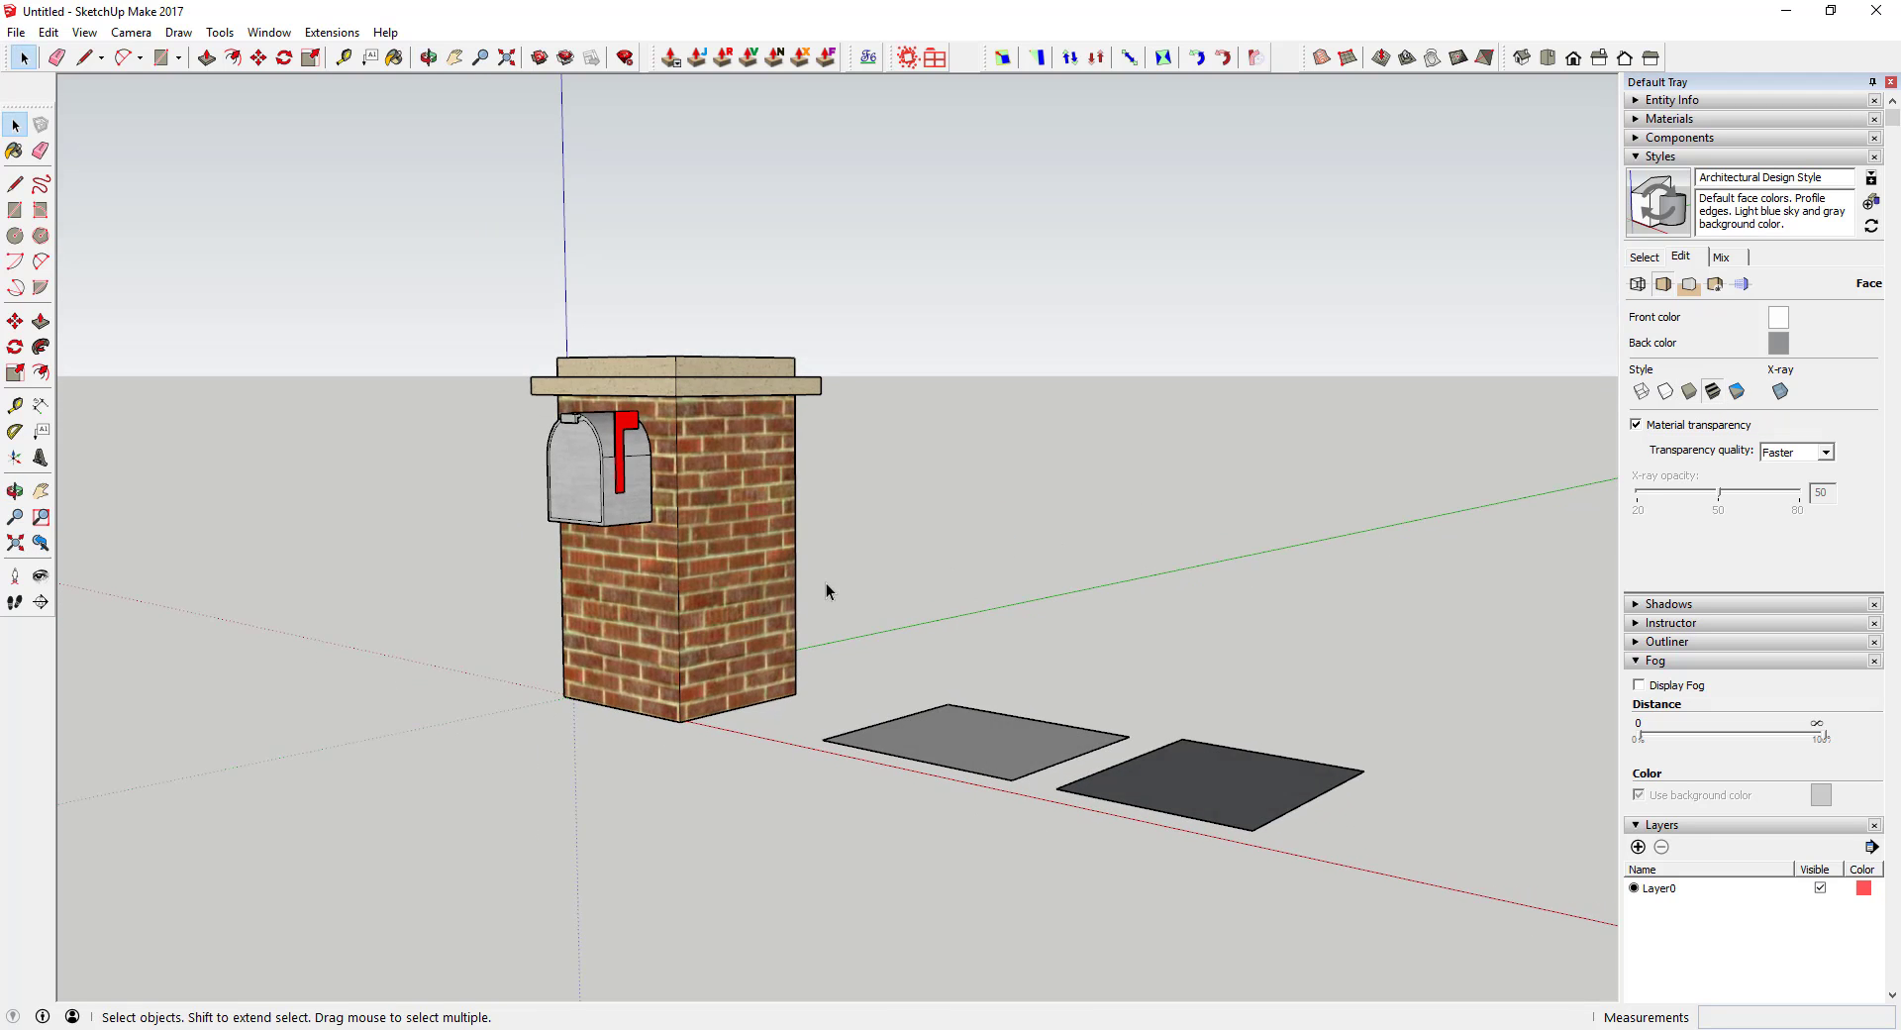
{"action": "scroll", "coordinate": [634, 557], "scroll_direction": "up", "scroll_amount": 5}
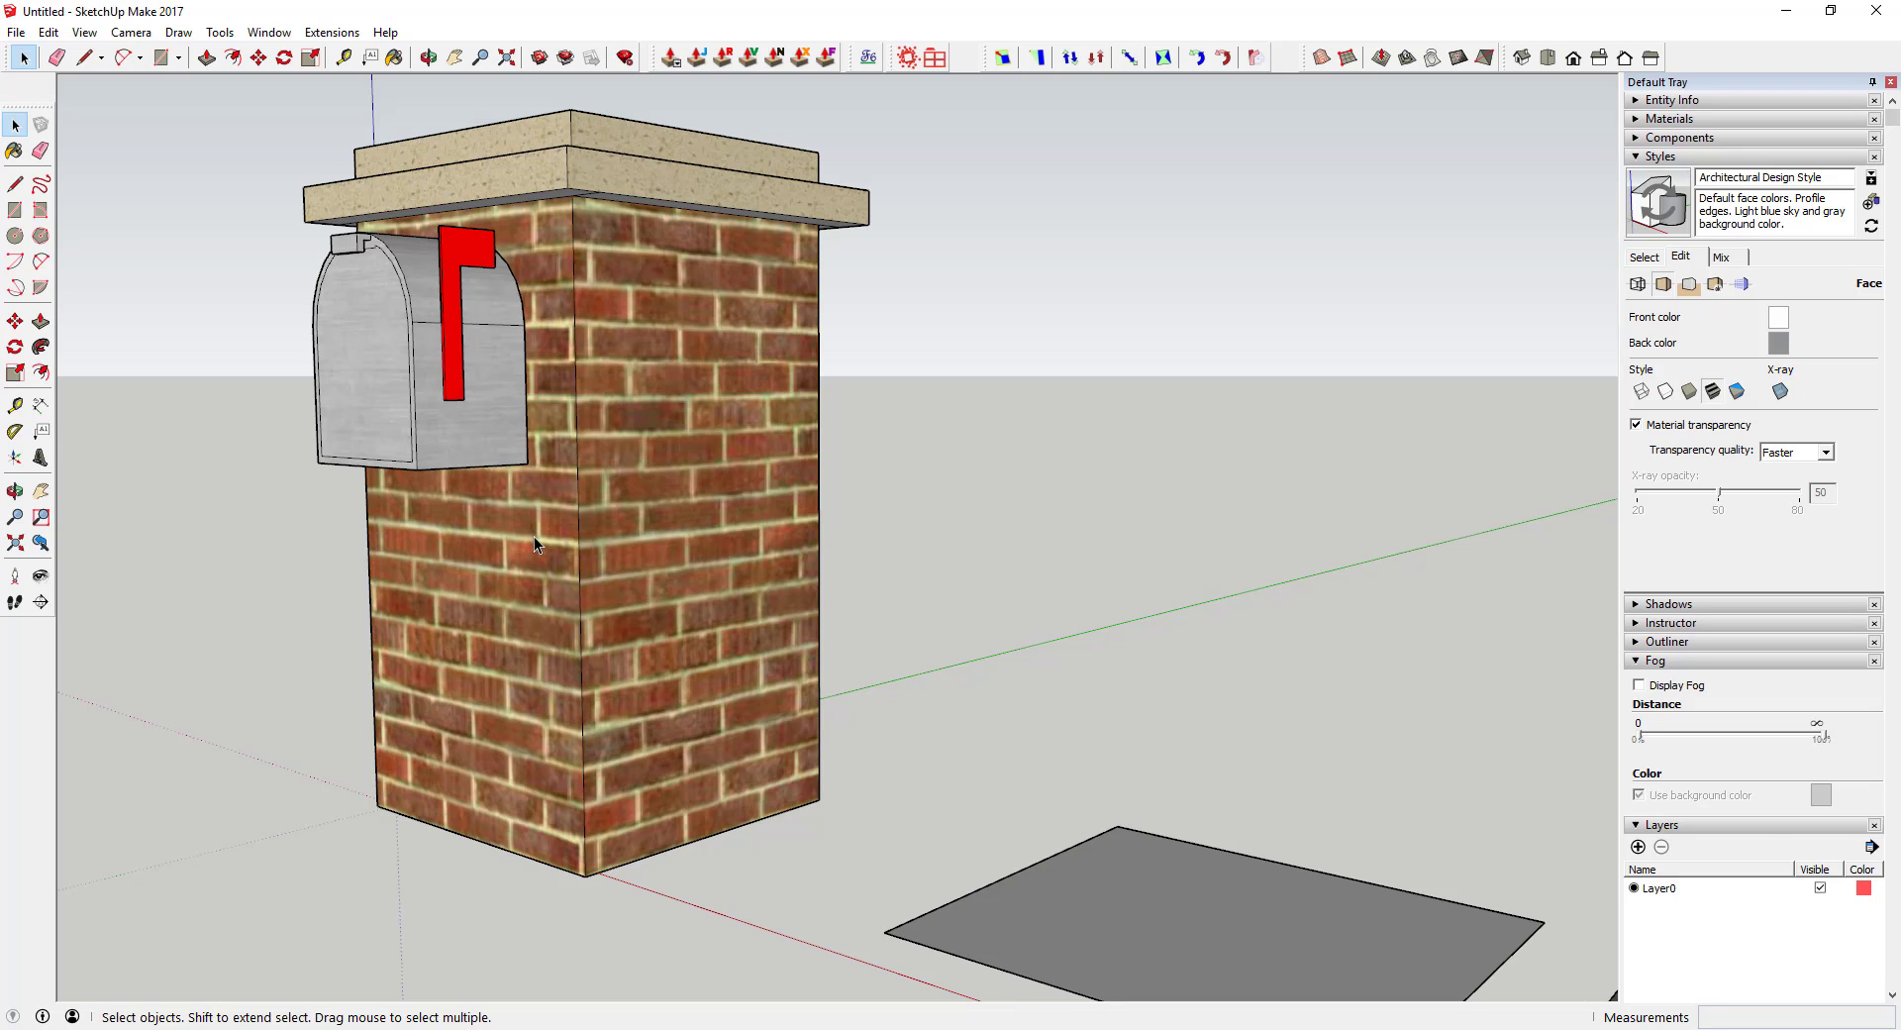
{"action": "scroll", "coordinate": [630, 524], "scroll_direction": "down", "scroll_amount": 3}
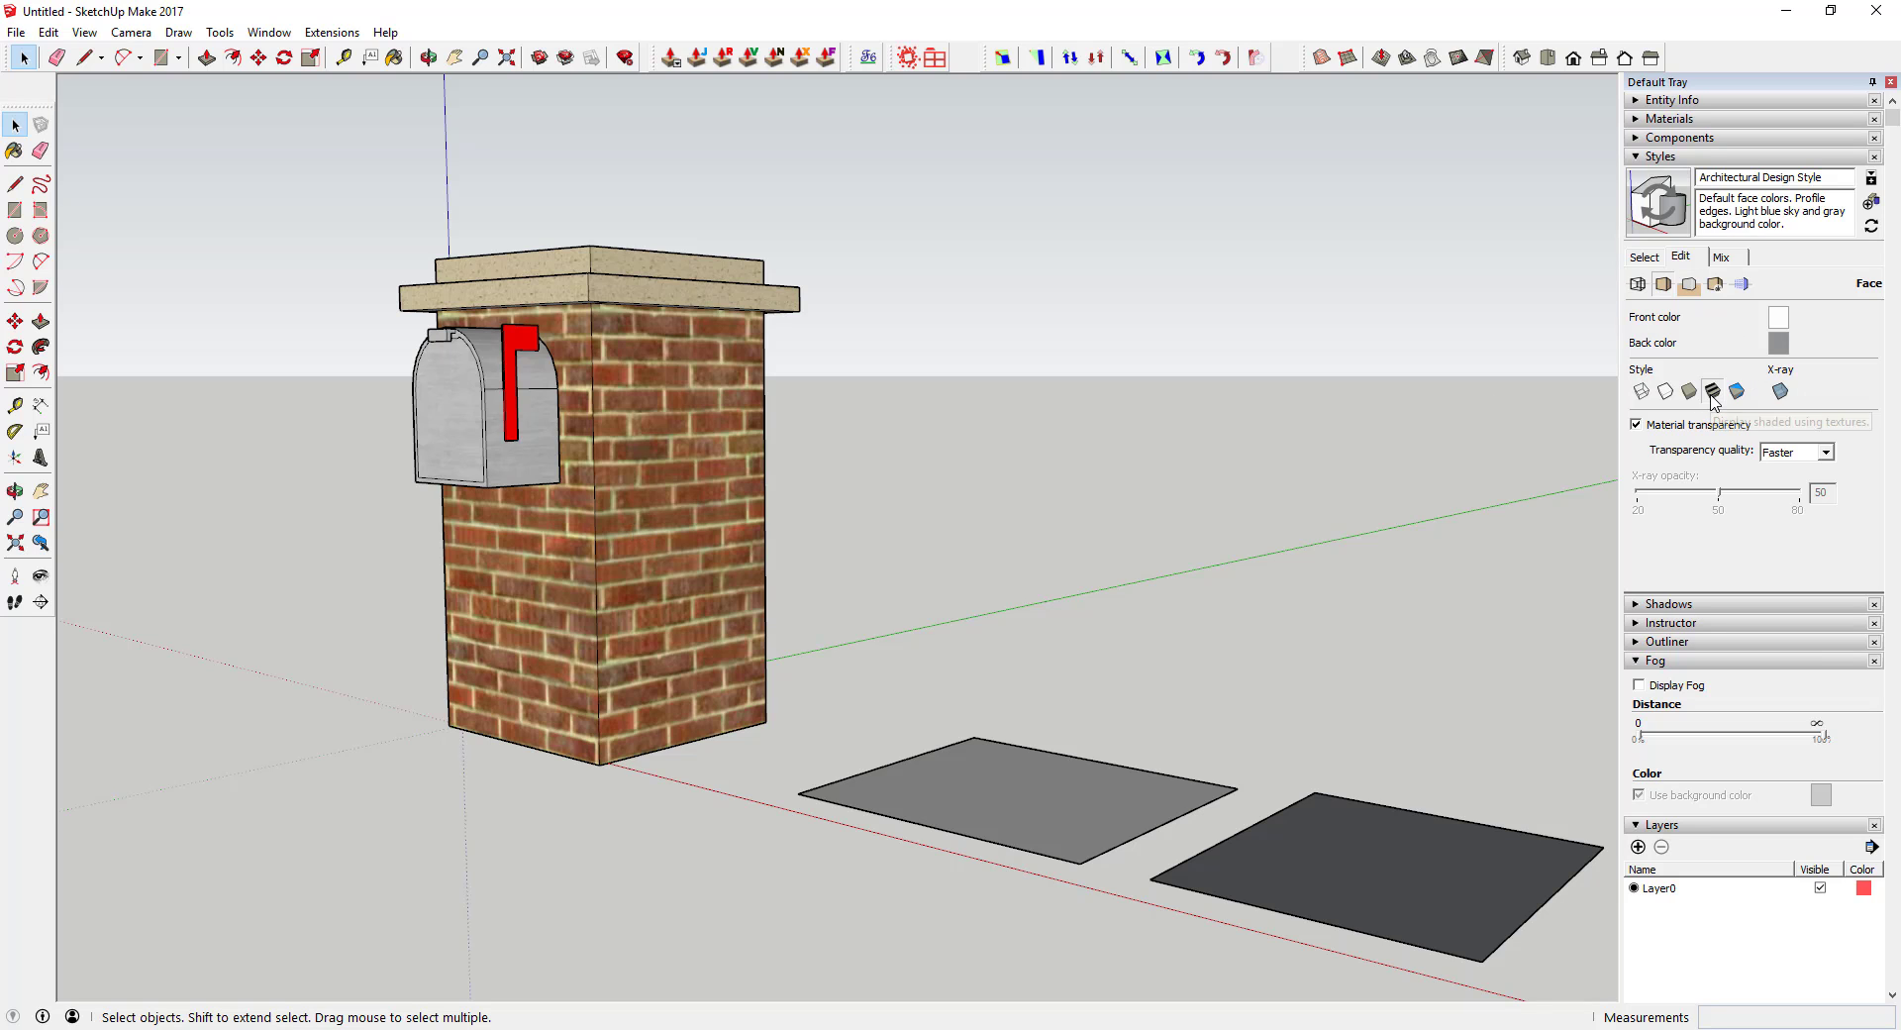
{"action": "scroll", "coordinate": [775, 547], "scroll_direction": "down", "scroll_amount": 3}
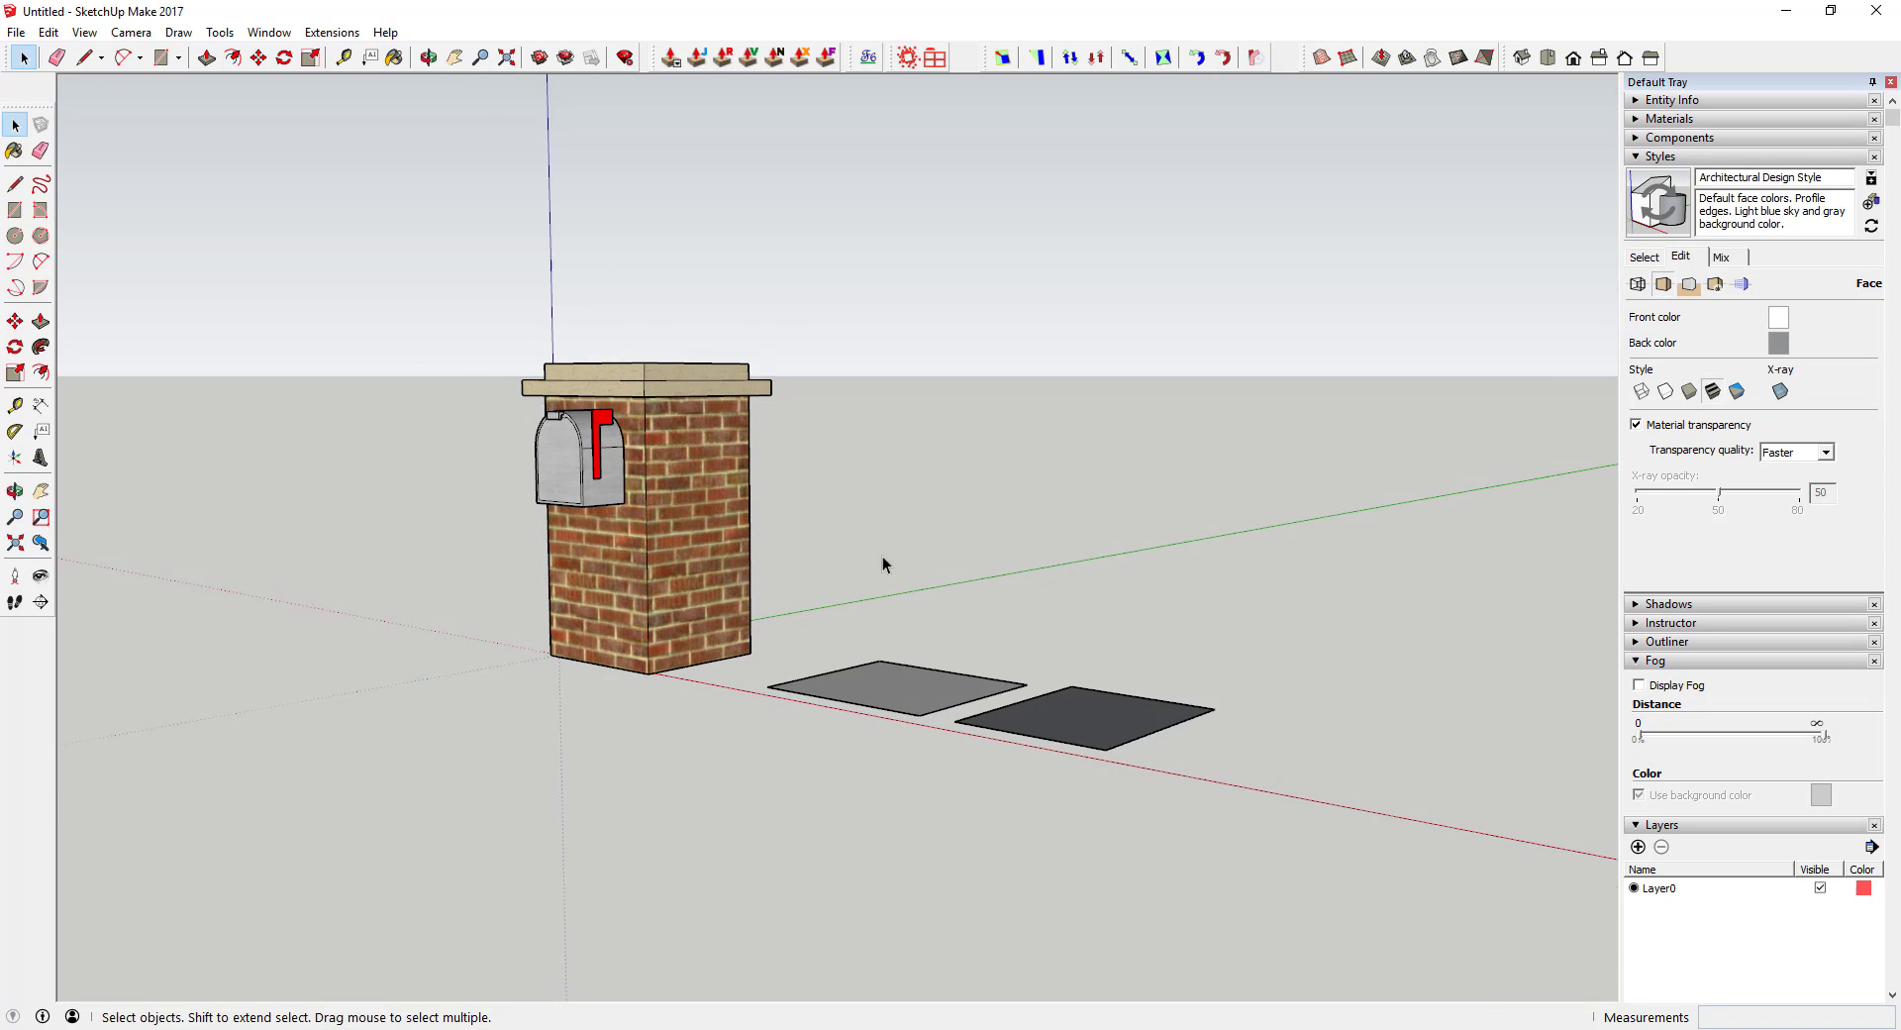
{"action": "scroll", "coordinate": [802, 588], "scroll_direction": "up", "scroll_amount": 1}
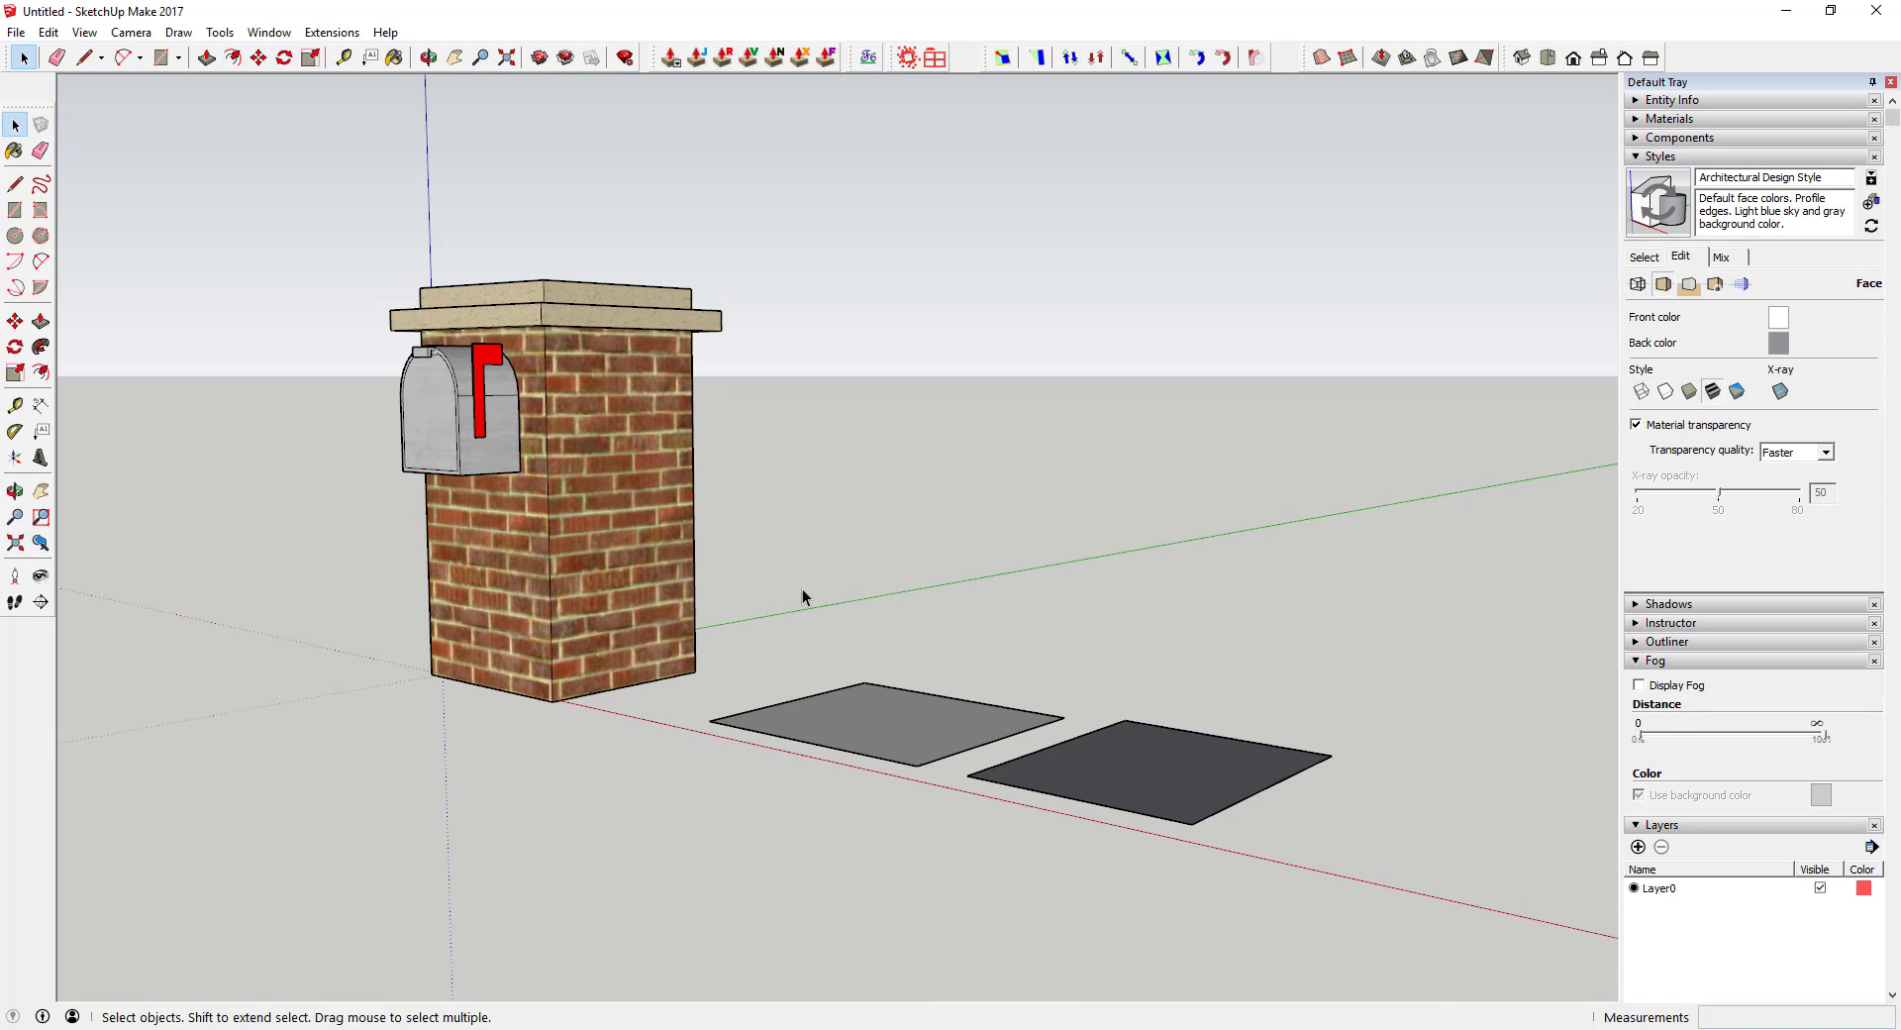
Switch the face style to monochrome and examine the front and back faces of the pillar and rectangles from several angles
{"action": "left_click", "coordinate": [1740, 392]}
{"action": "mouse_move", "coordinate": [1124, 501]}
{"action": "middle_mouse_down"}
{"action": "mouse_move", "coordinate": [1095, 581]}
{"action": "mouse_move", "coordinate": [857, 592]}
{"action": "middle_mouse_up"}
{"action": "middle_click_drag", "start_coordinate": [816, 501], "coordinate": [586, 541]}
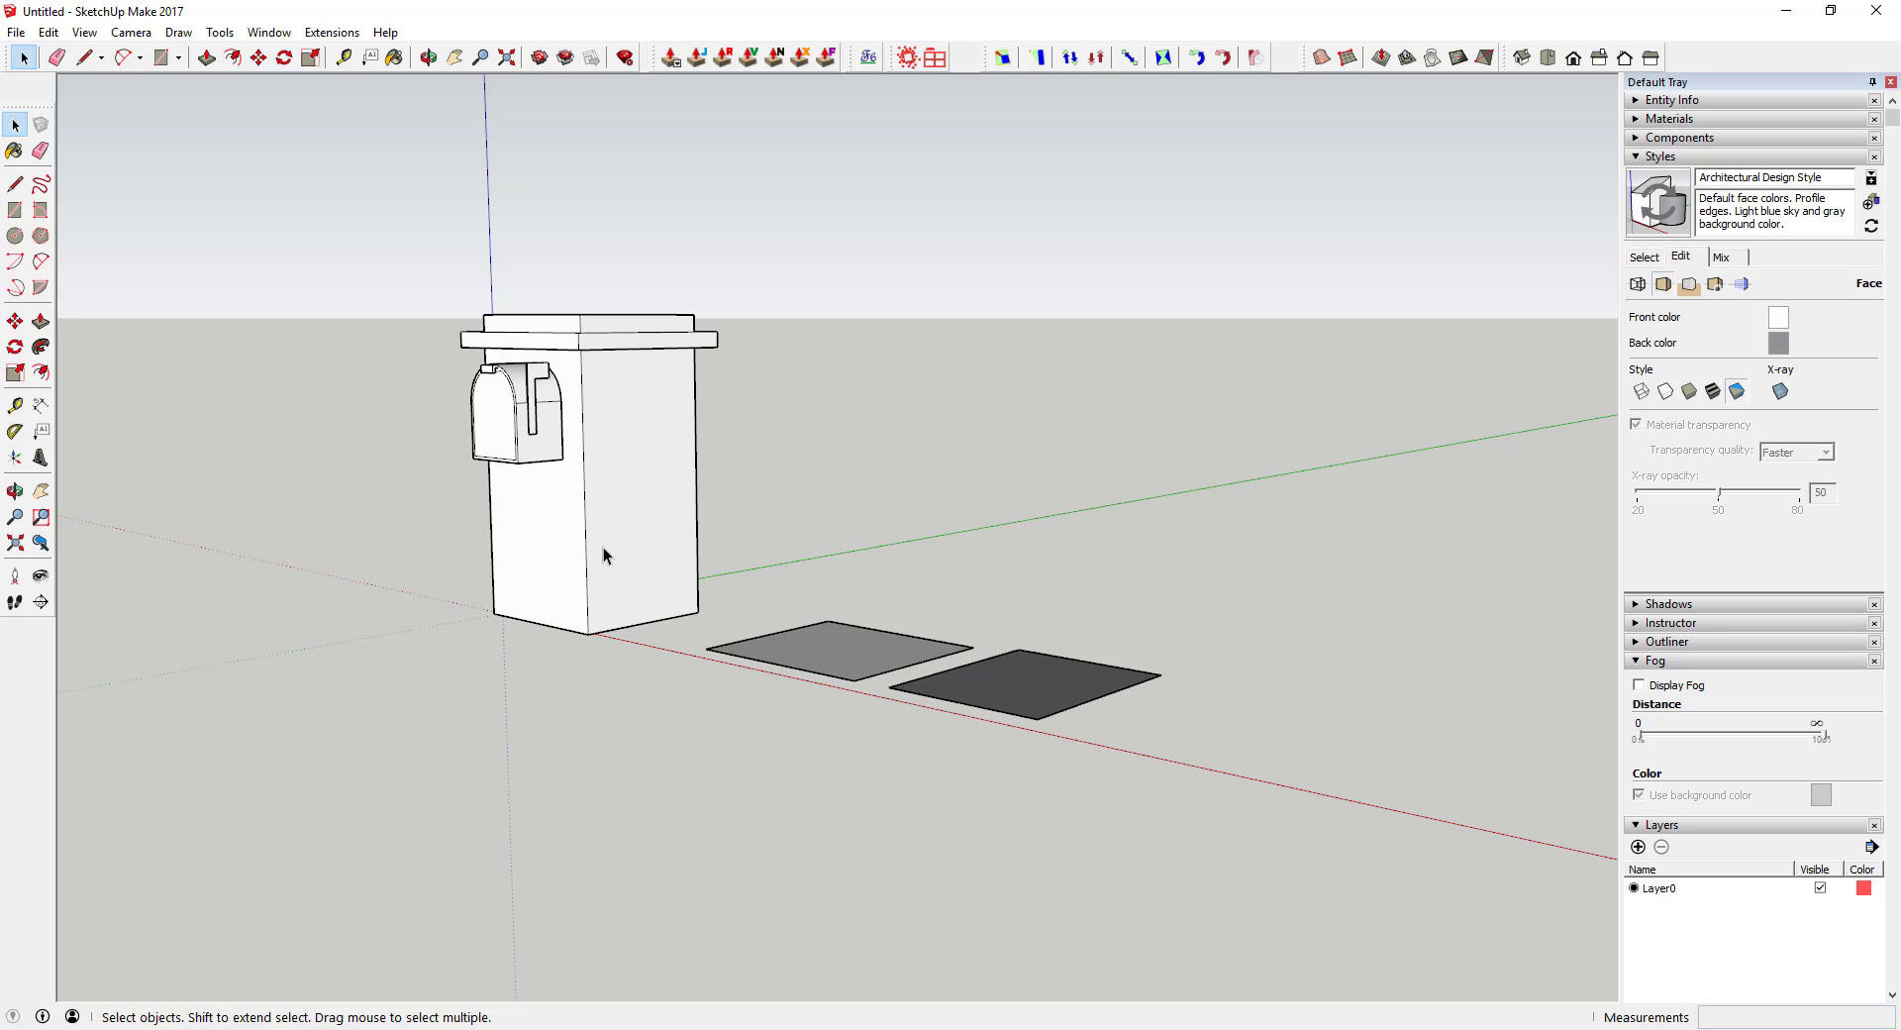
{"action": "middle_click_drag", "start_coordinate": [816, 637], "coordinate": [891, 733]}
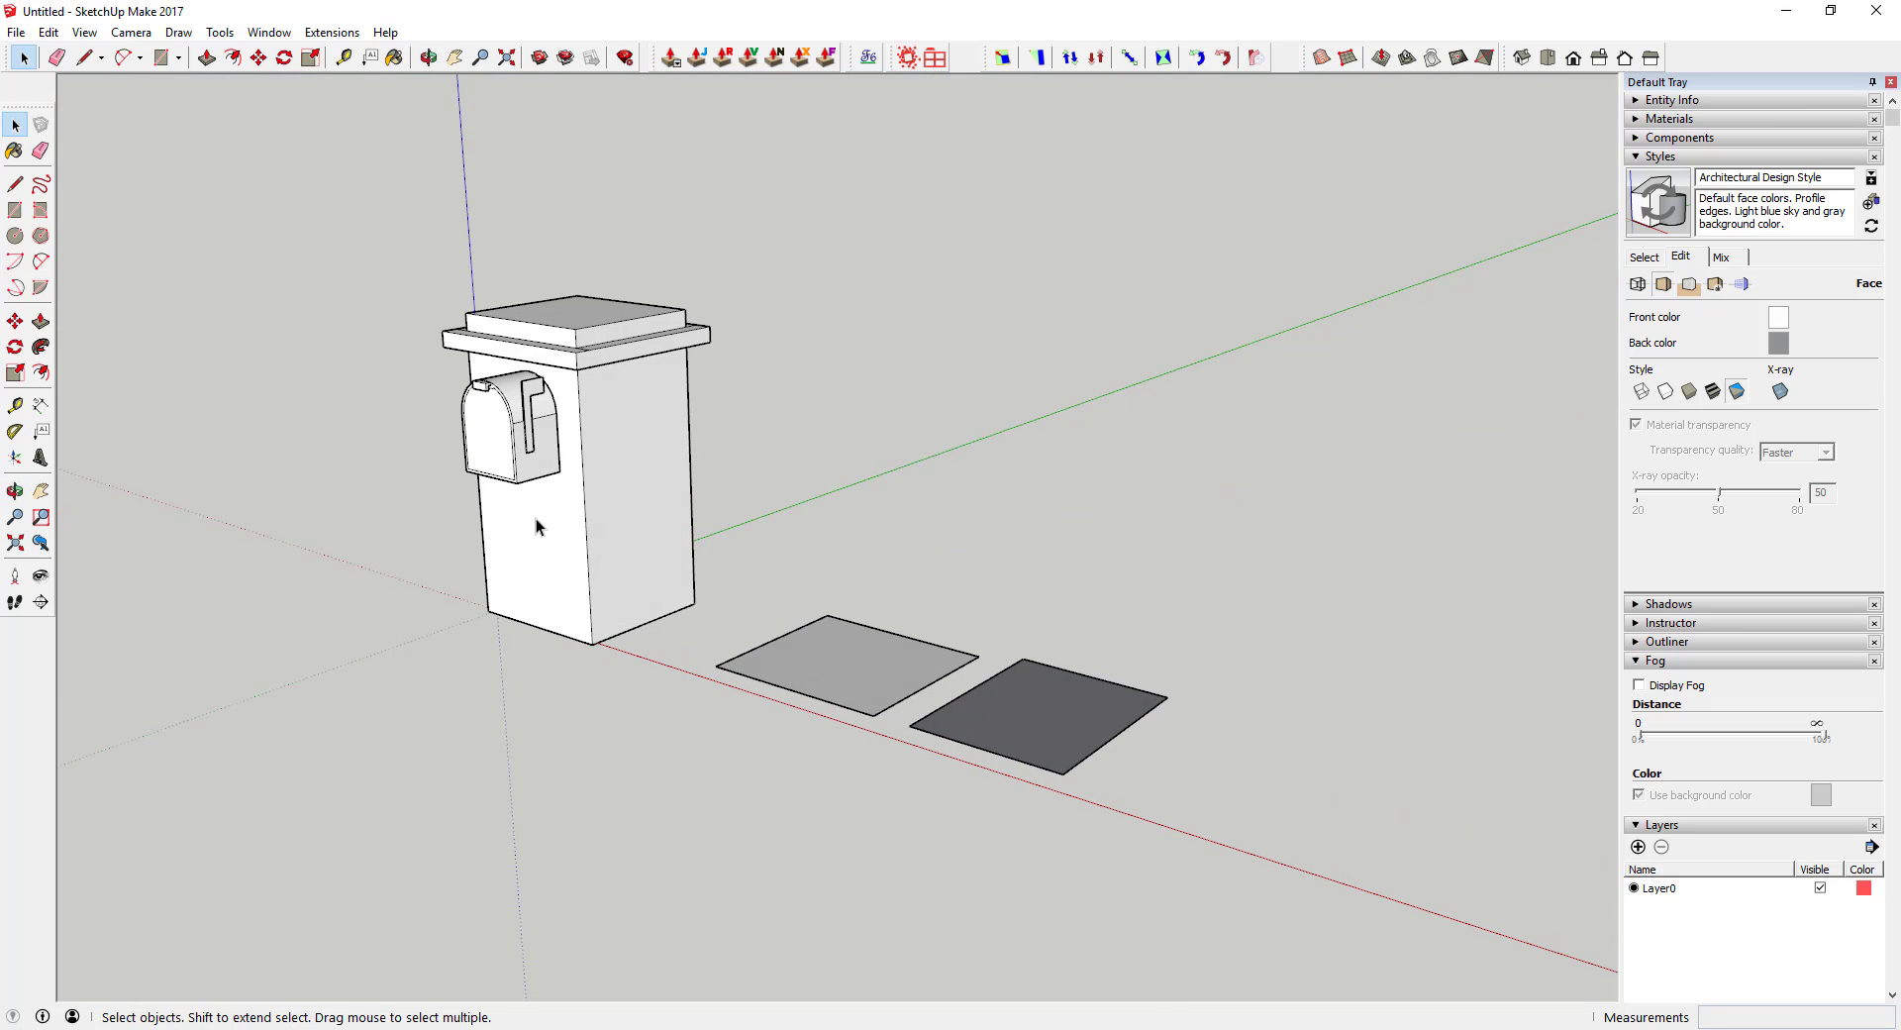
Reverse the pillar's side face nearest the rectangles to show its back color, and reverse it again to restore the front
{"action": "left_click", "coordinate": [1782, 348]}
{"action": "left_click", "coordinate": [641, 475]}
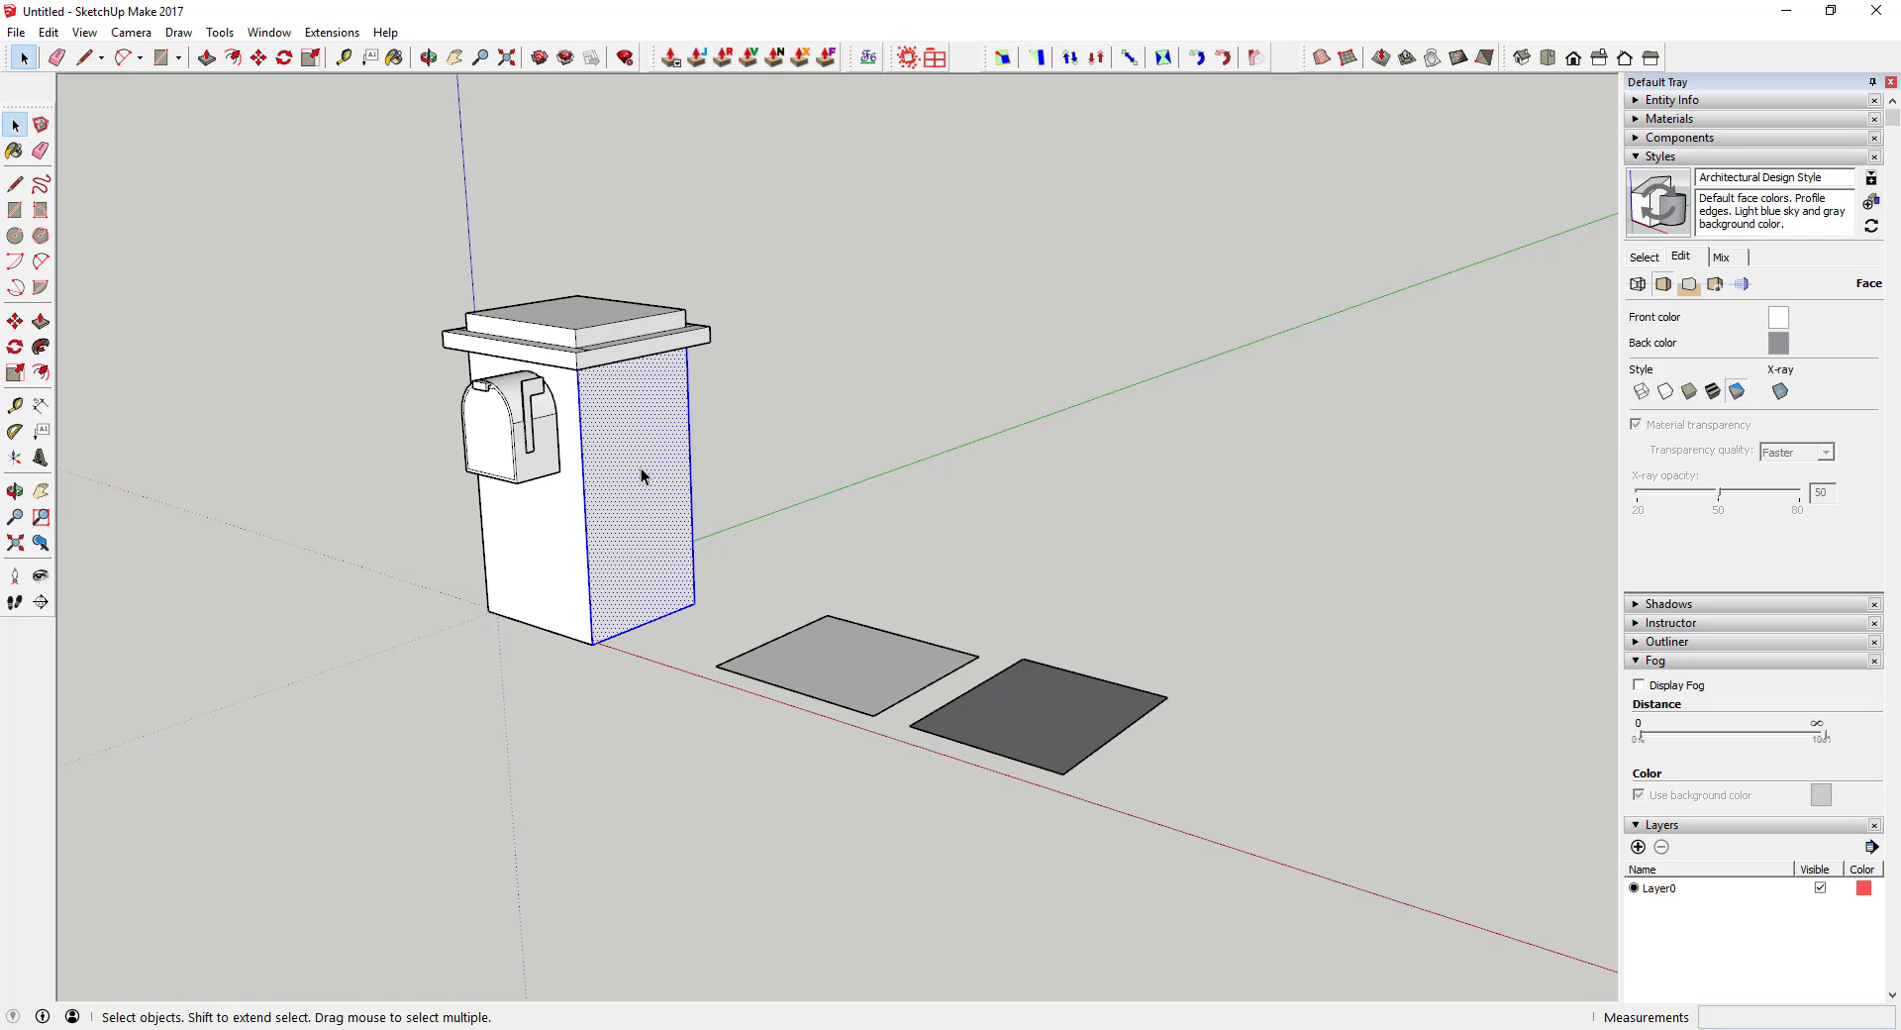
{"action": "right_click", "coordinate": [624, 461]}
{"action": "left_click", "coordinate": [683, 657]}
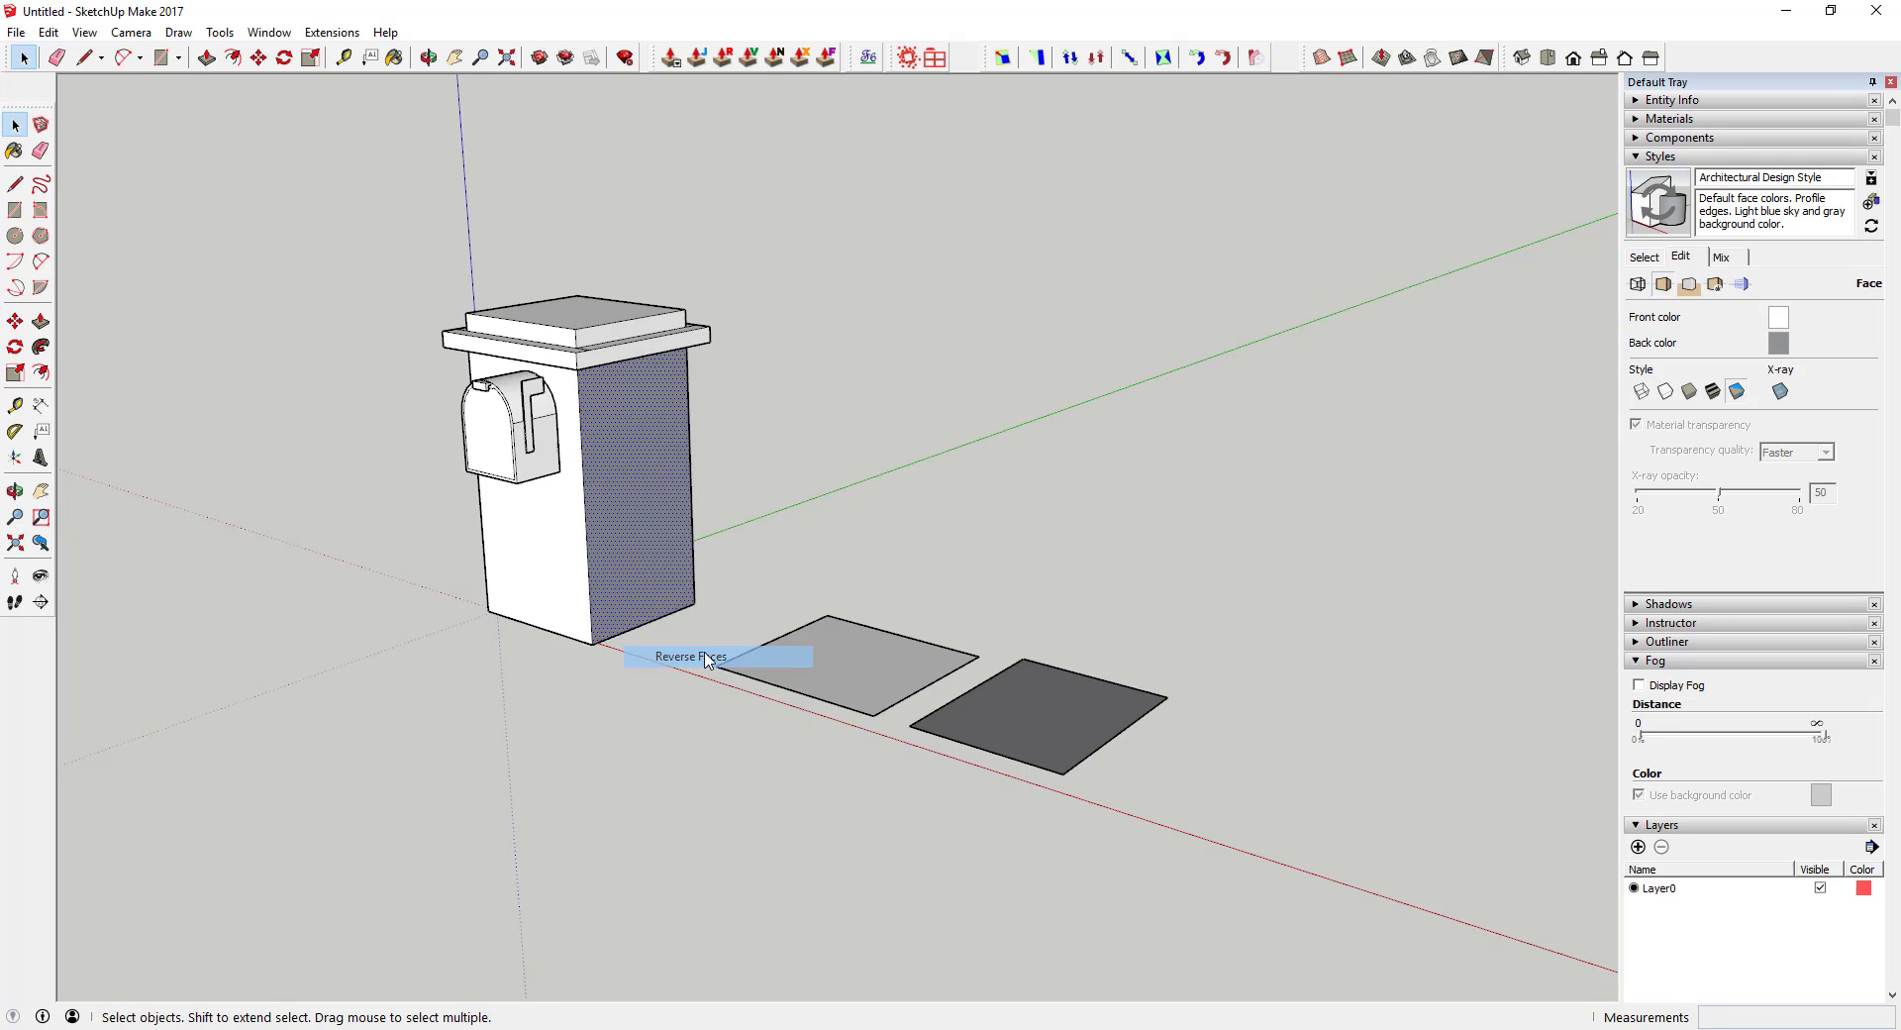
{"action": "left_click", "coordinate": [547, 527]}
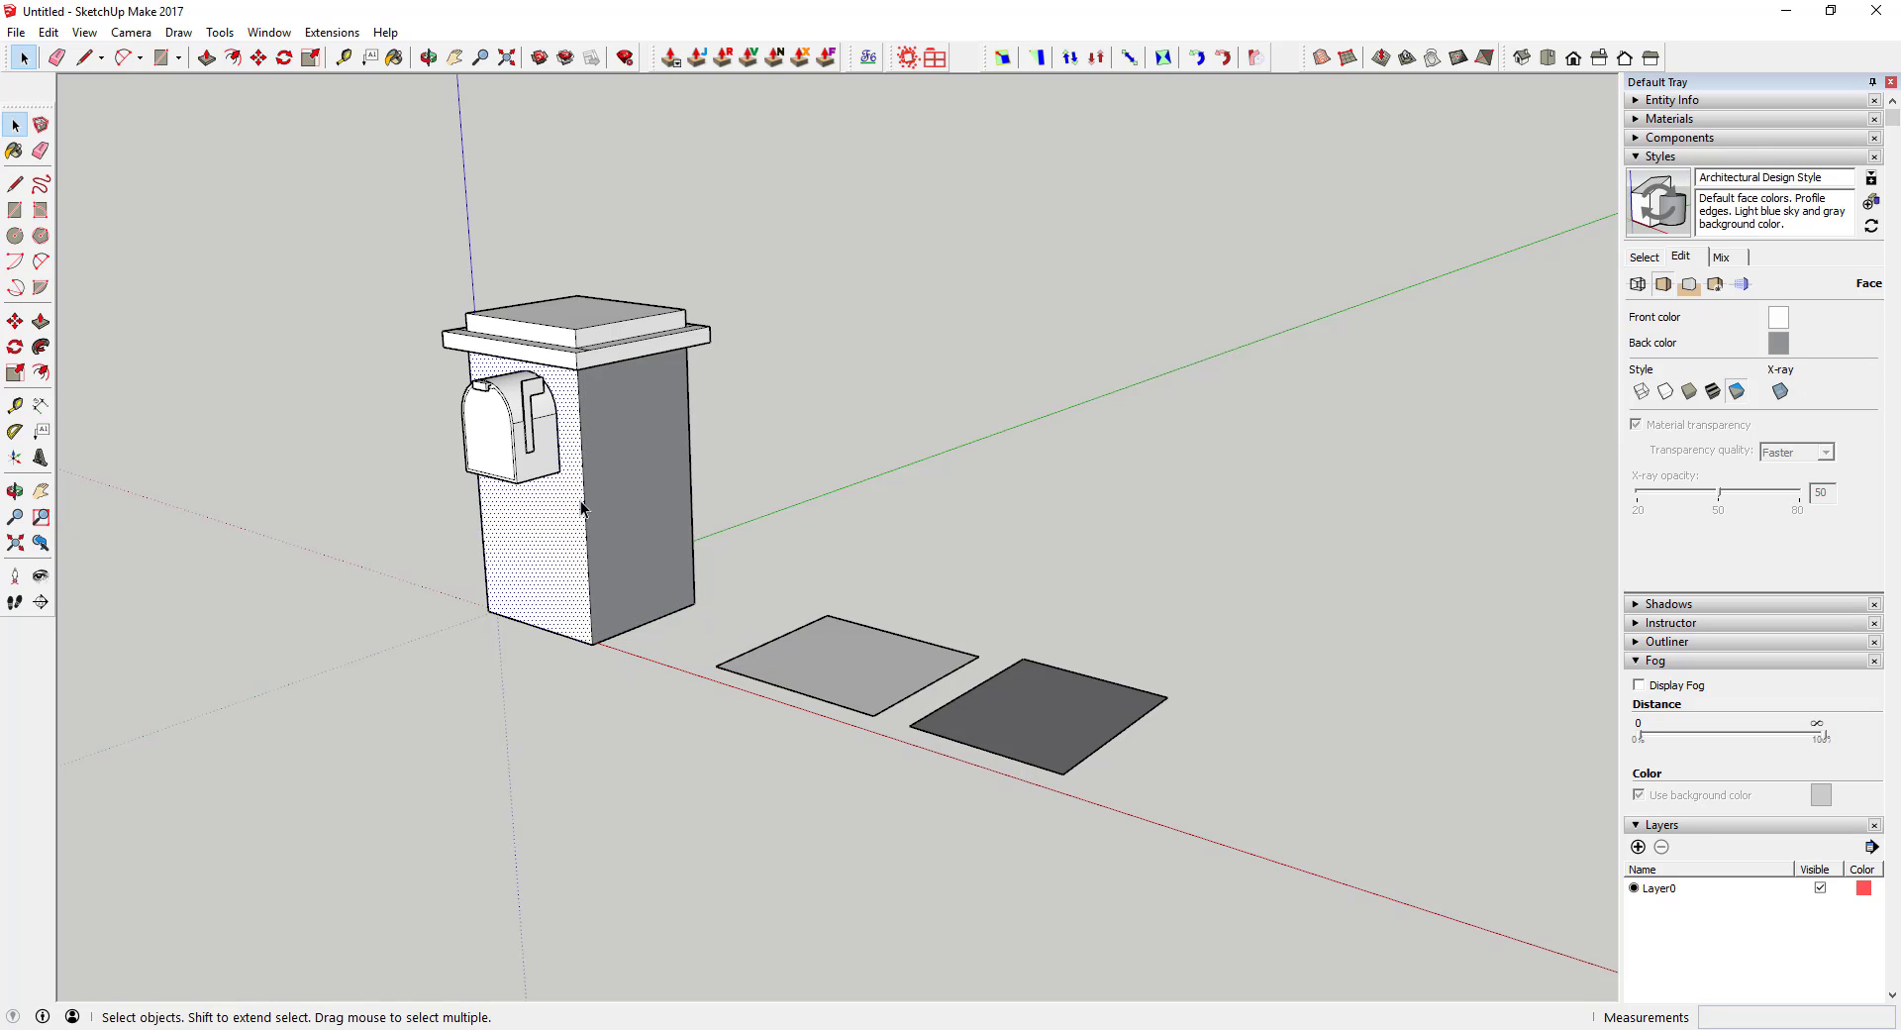
{"action": "right_click", "coordinate": [630, 488]}
{"action": "left_click", "coordinate": [705, 679]}
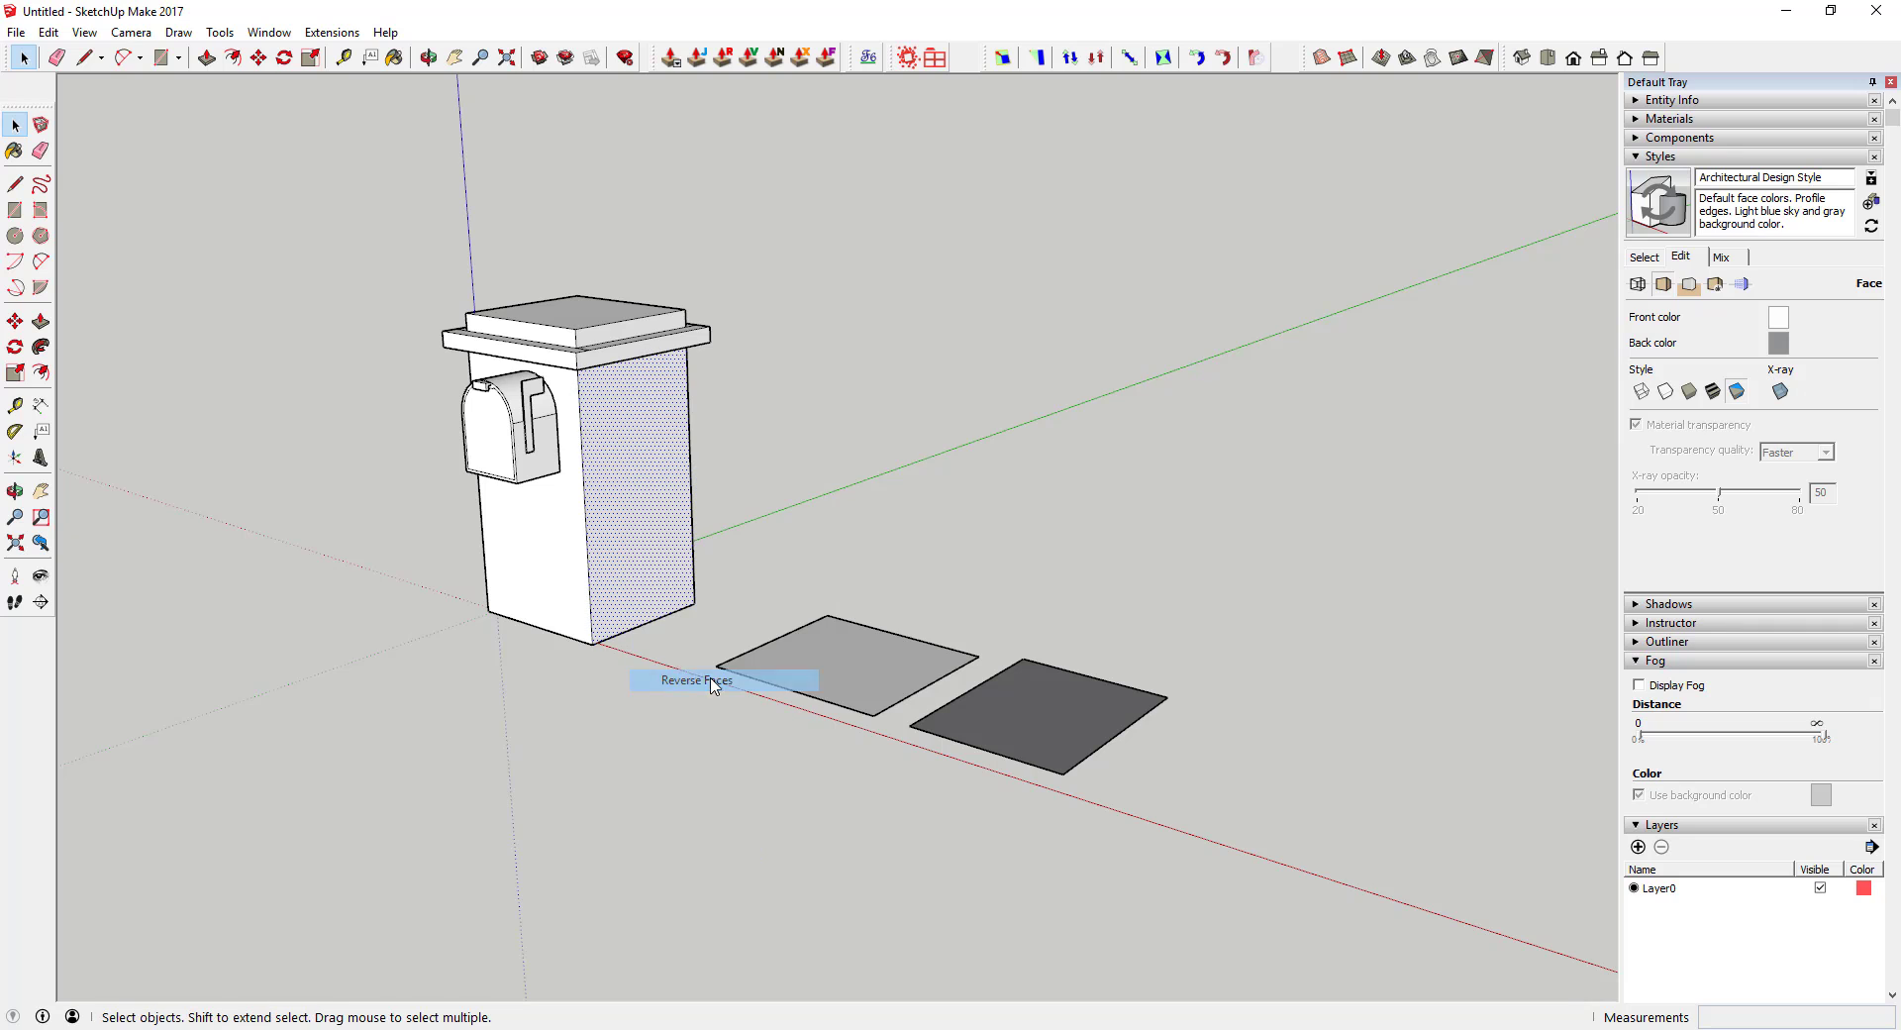
Clear the face selection, turn on X-ray, and switch the face style from monochrome to shaded with textures
{"action": "middle_click_drag", "start_coordinate": [764, 463], "coordinate": [765, 402]}
{"action": "scroll", "coordinate": [768, 451], "scroll_direction": "up", "scroll_amount": 2}
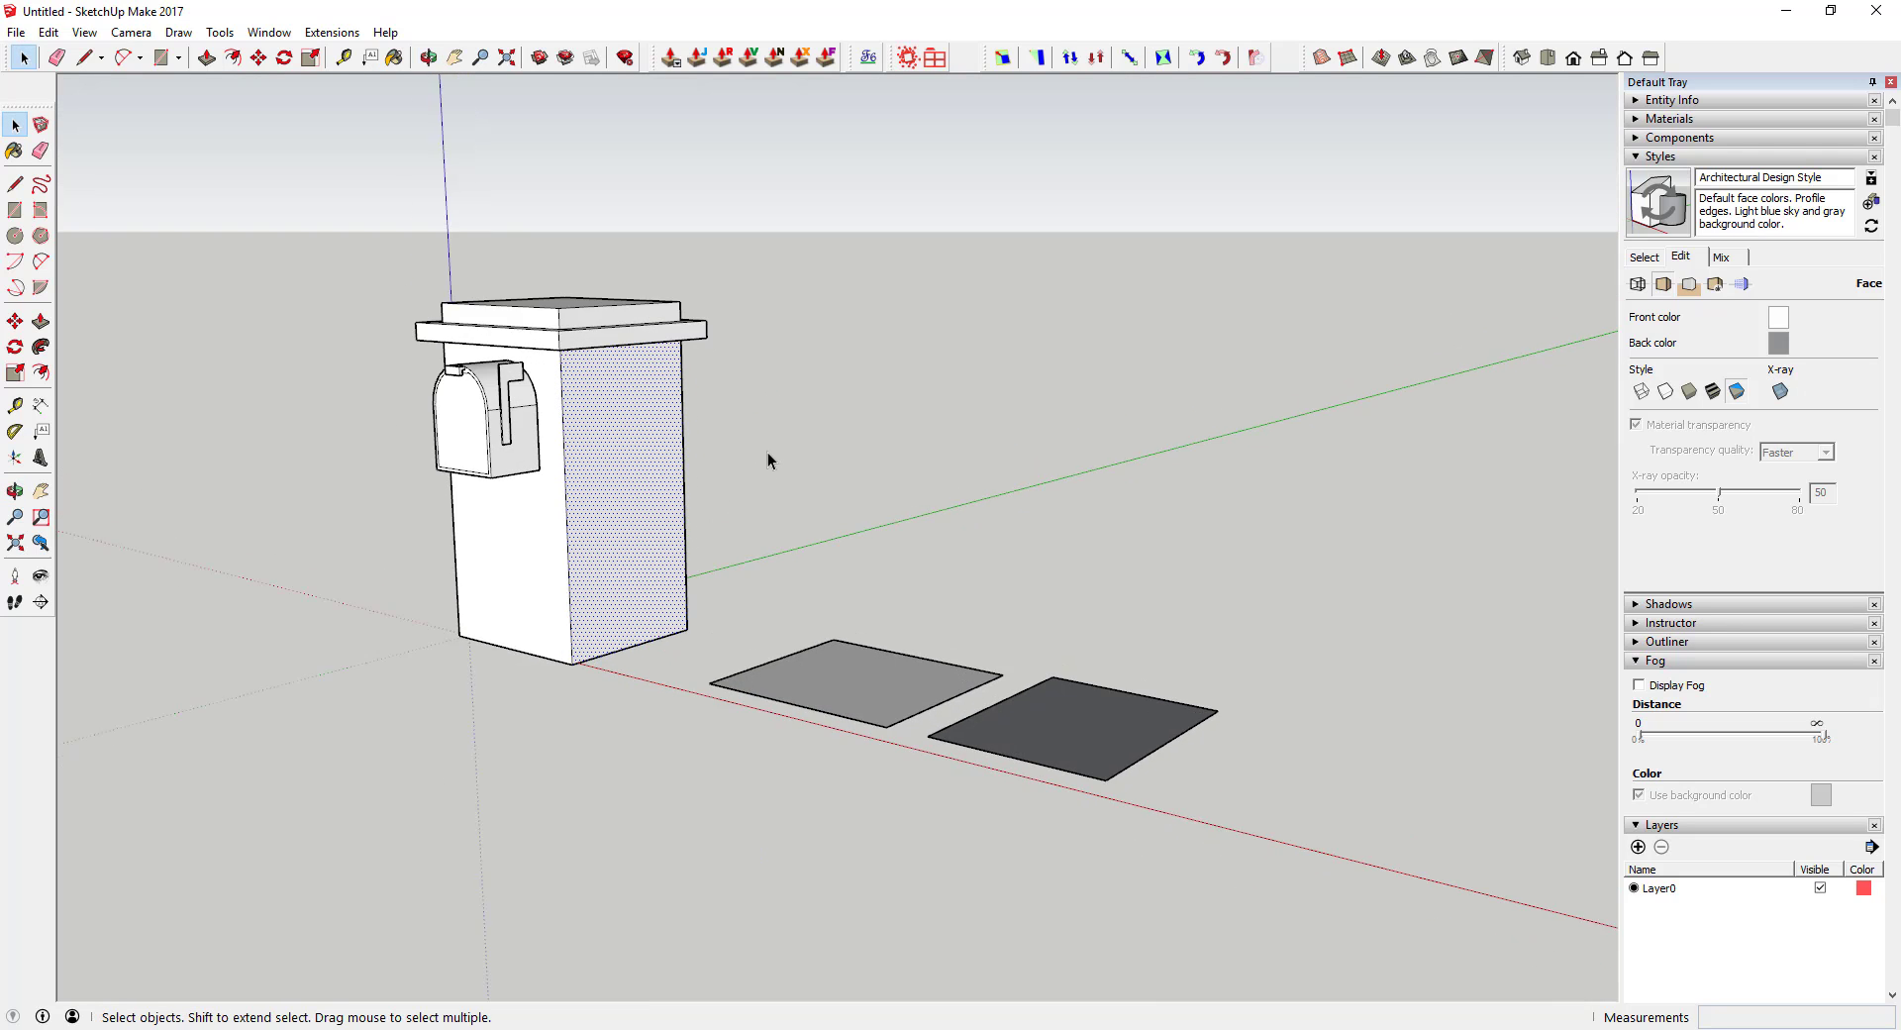
{"action": "scroll", "coordinate": [634, 440], "scroll_direction": "down", "scroll_amount": 1}
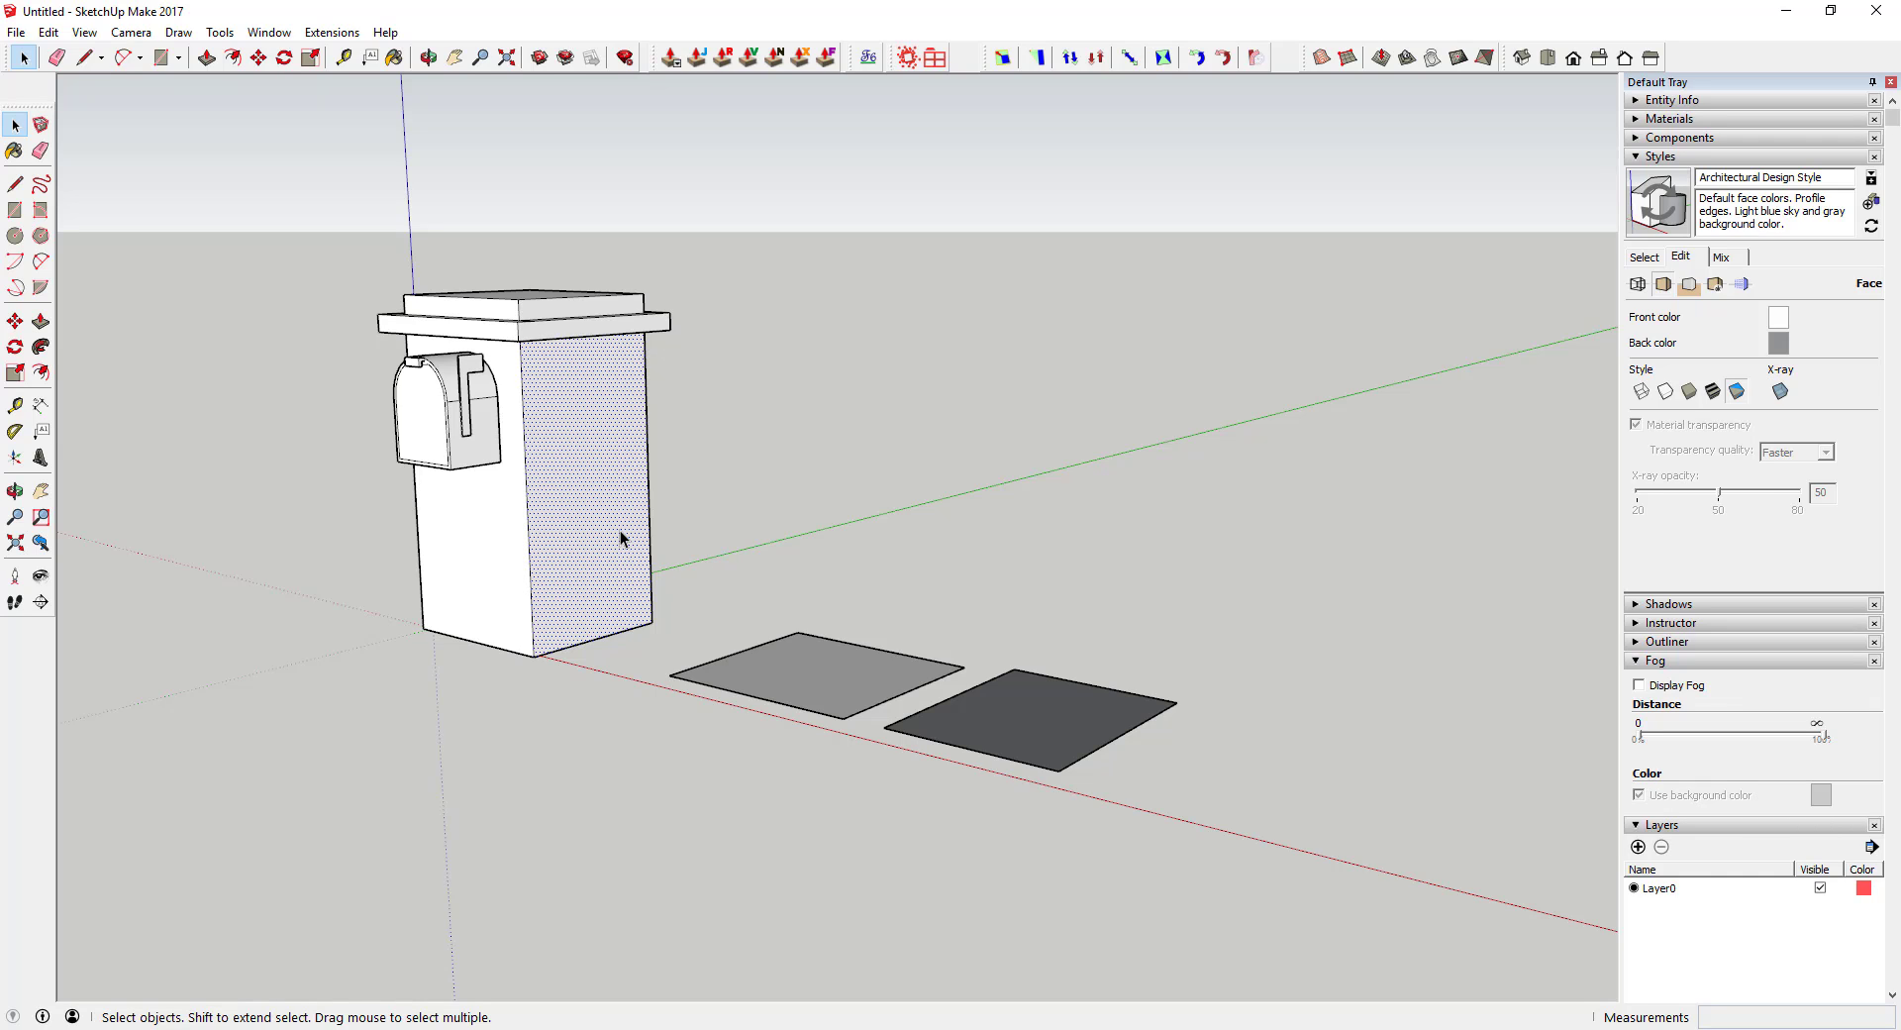
{"action": "left_click", "coordinate": [846, 460]}
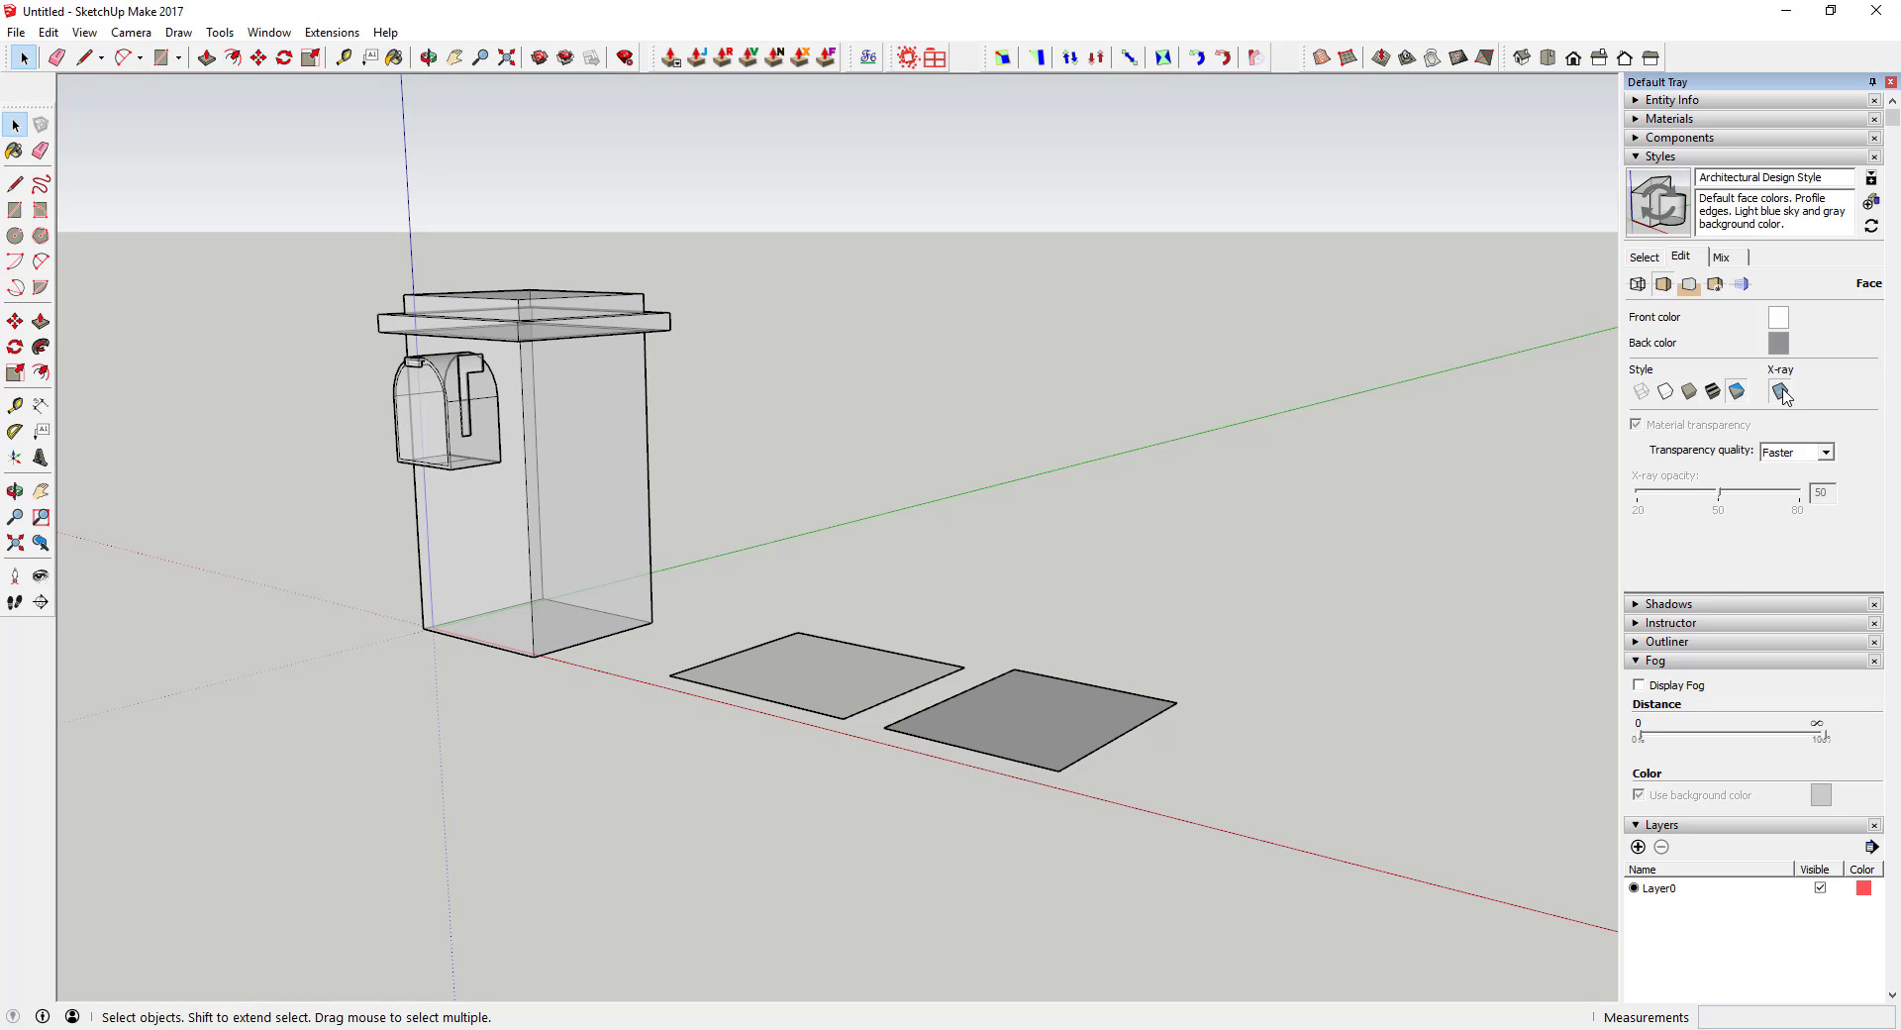
{"action": "left_click", "coordinate": [1714, 392]}
{"action": "left_click", "coordinate": [1714, 392]}
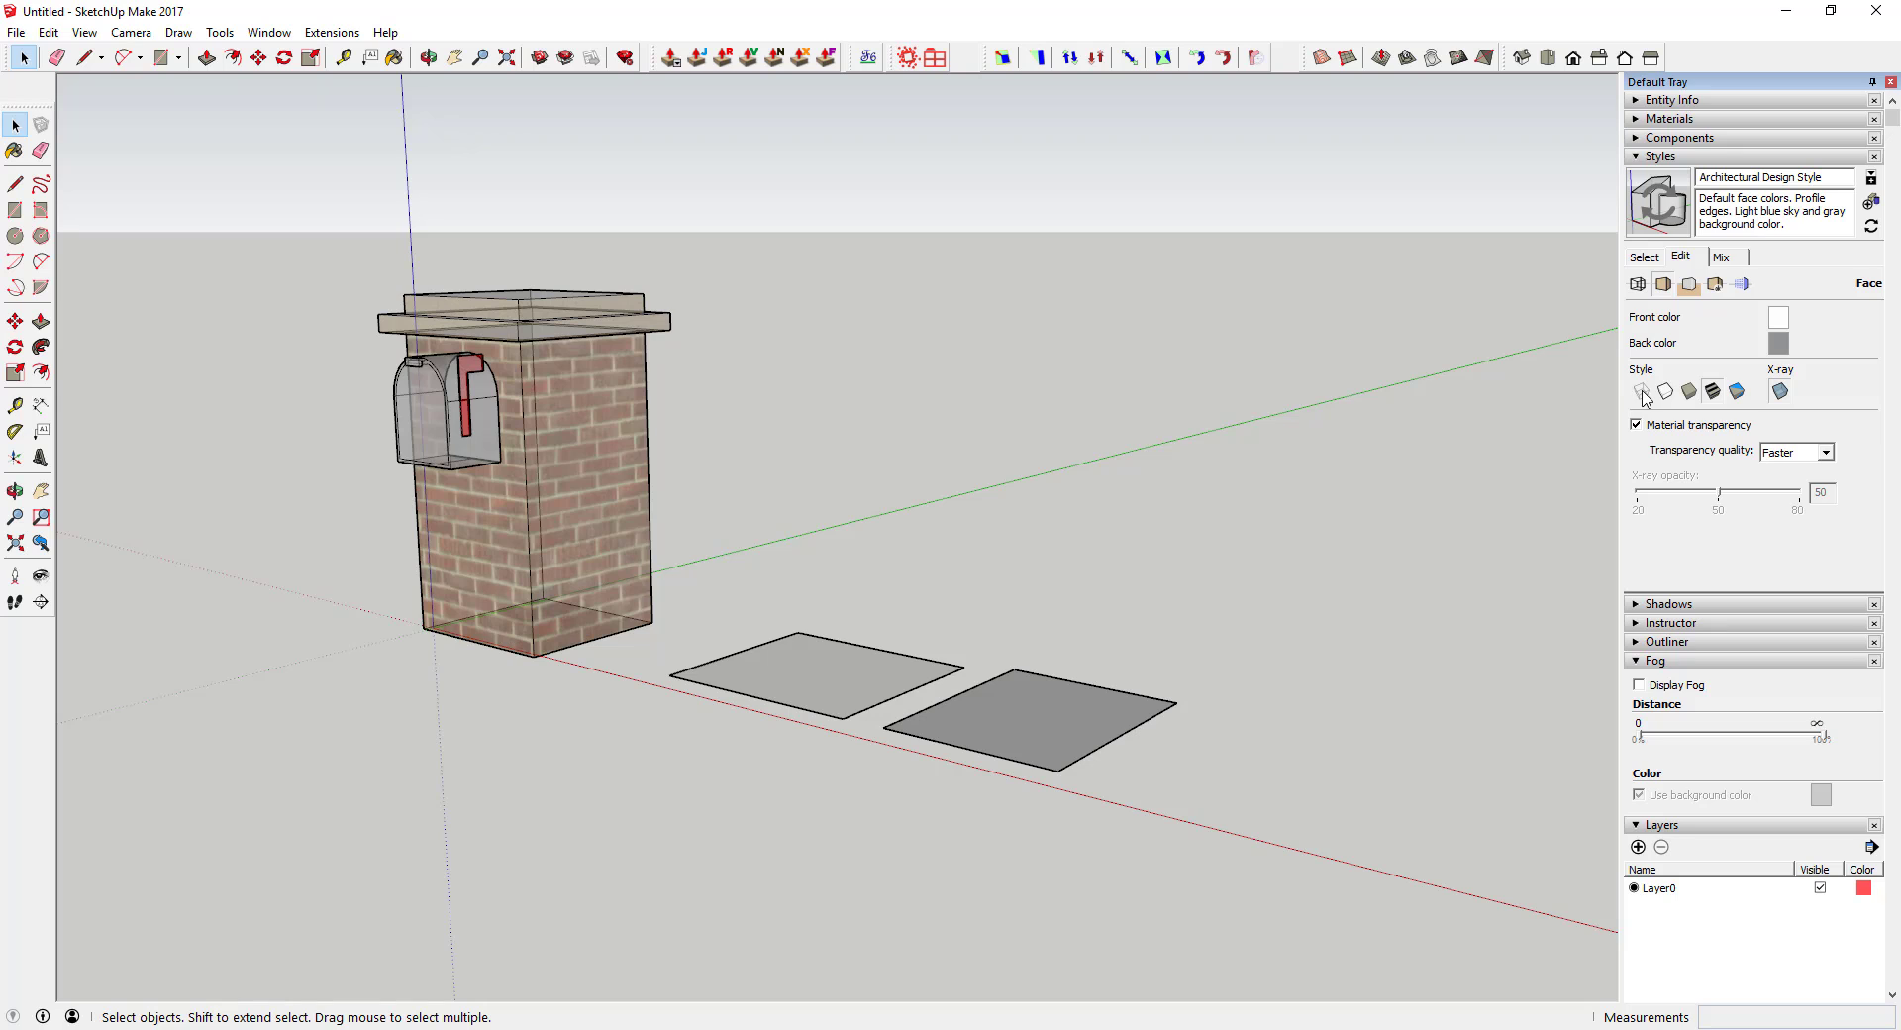
Examine the textured model with X-ray on and off, and show the Default Styles collection
{"action": "middle_click_drag", "start_coordinate": [717, 399], "coordinate": [574, 376]}
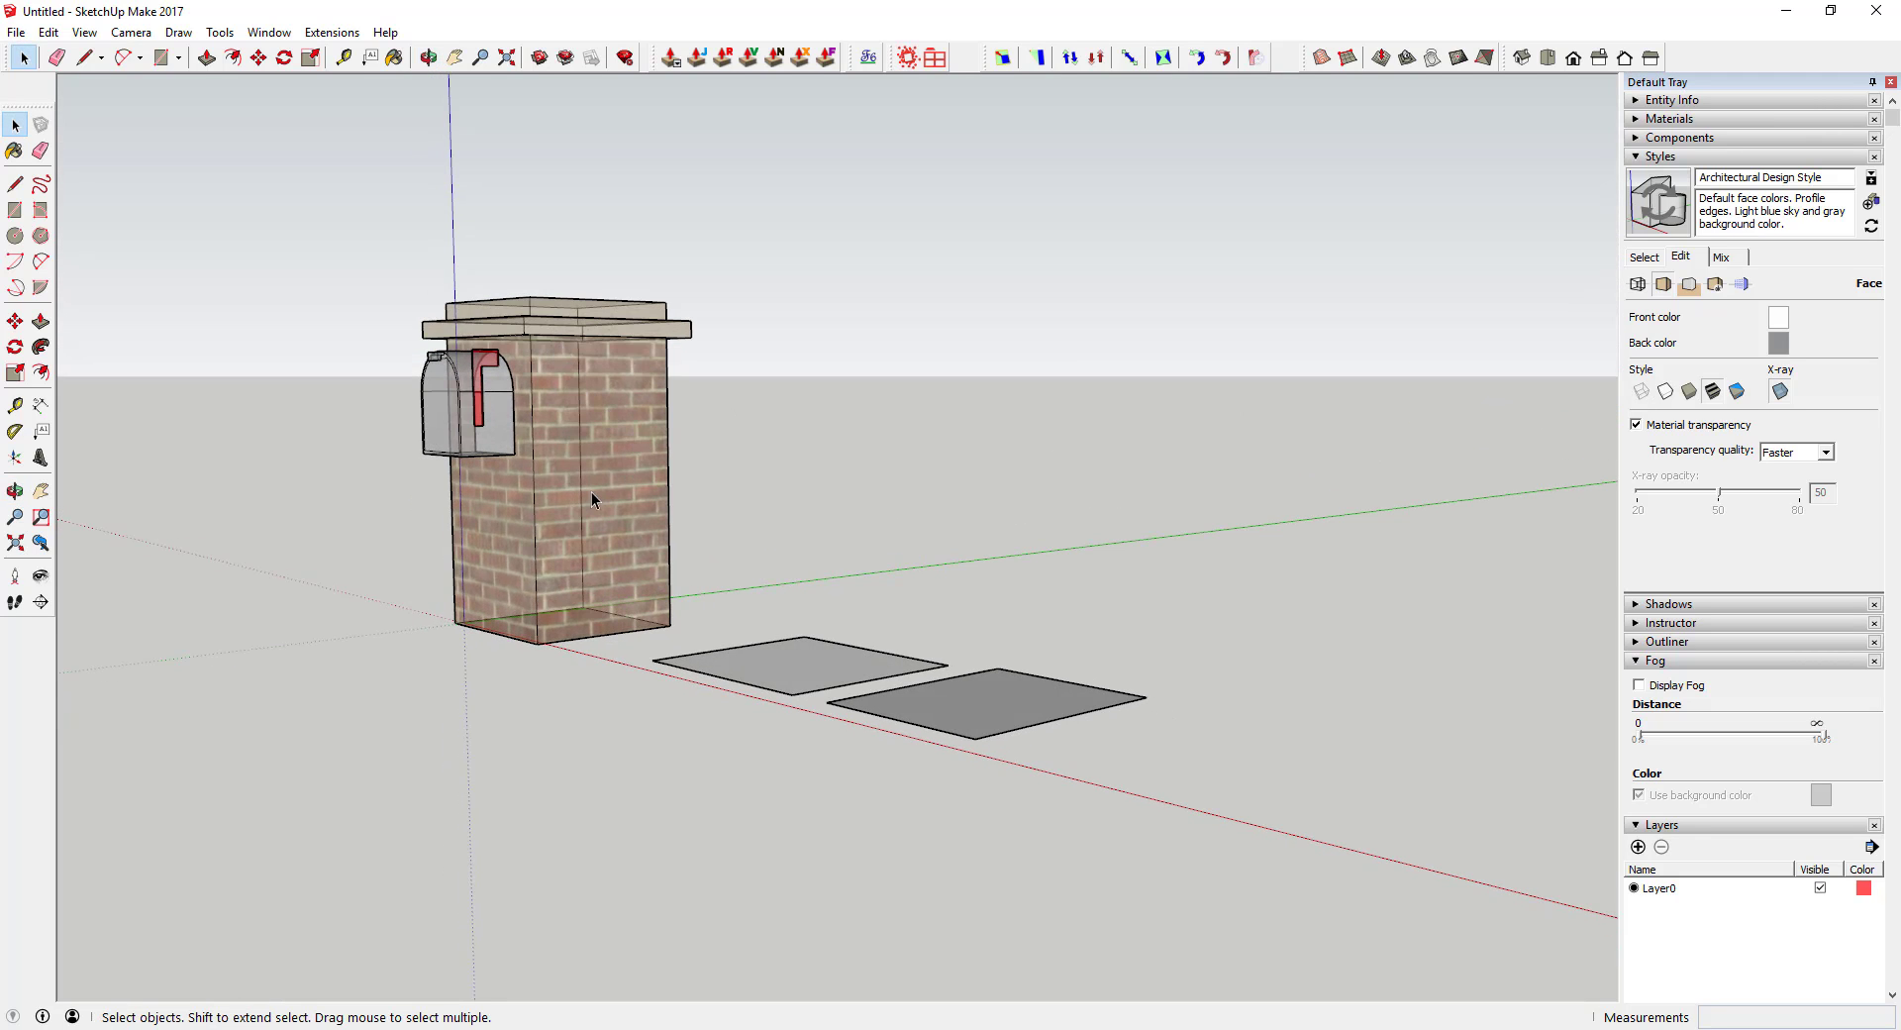
{"action": "middle_click_drag", "start_coordinate": [598, 495], "coordinate": [594, 554]}
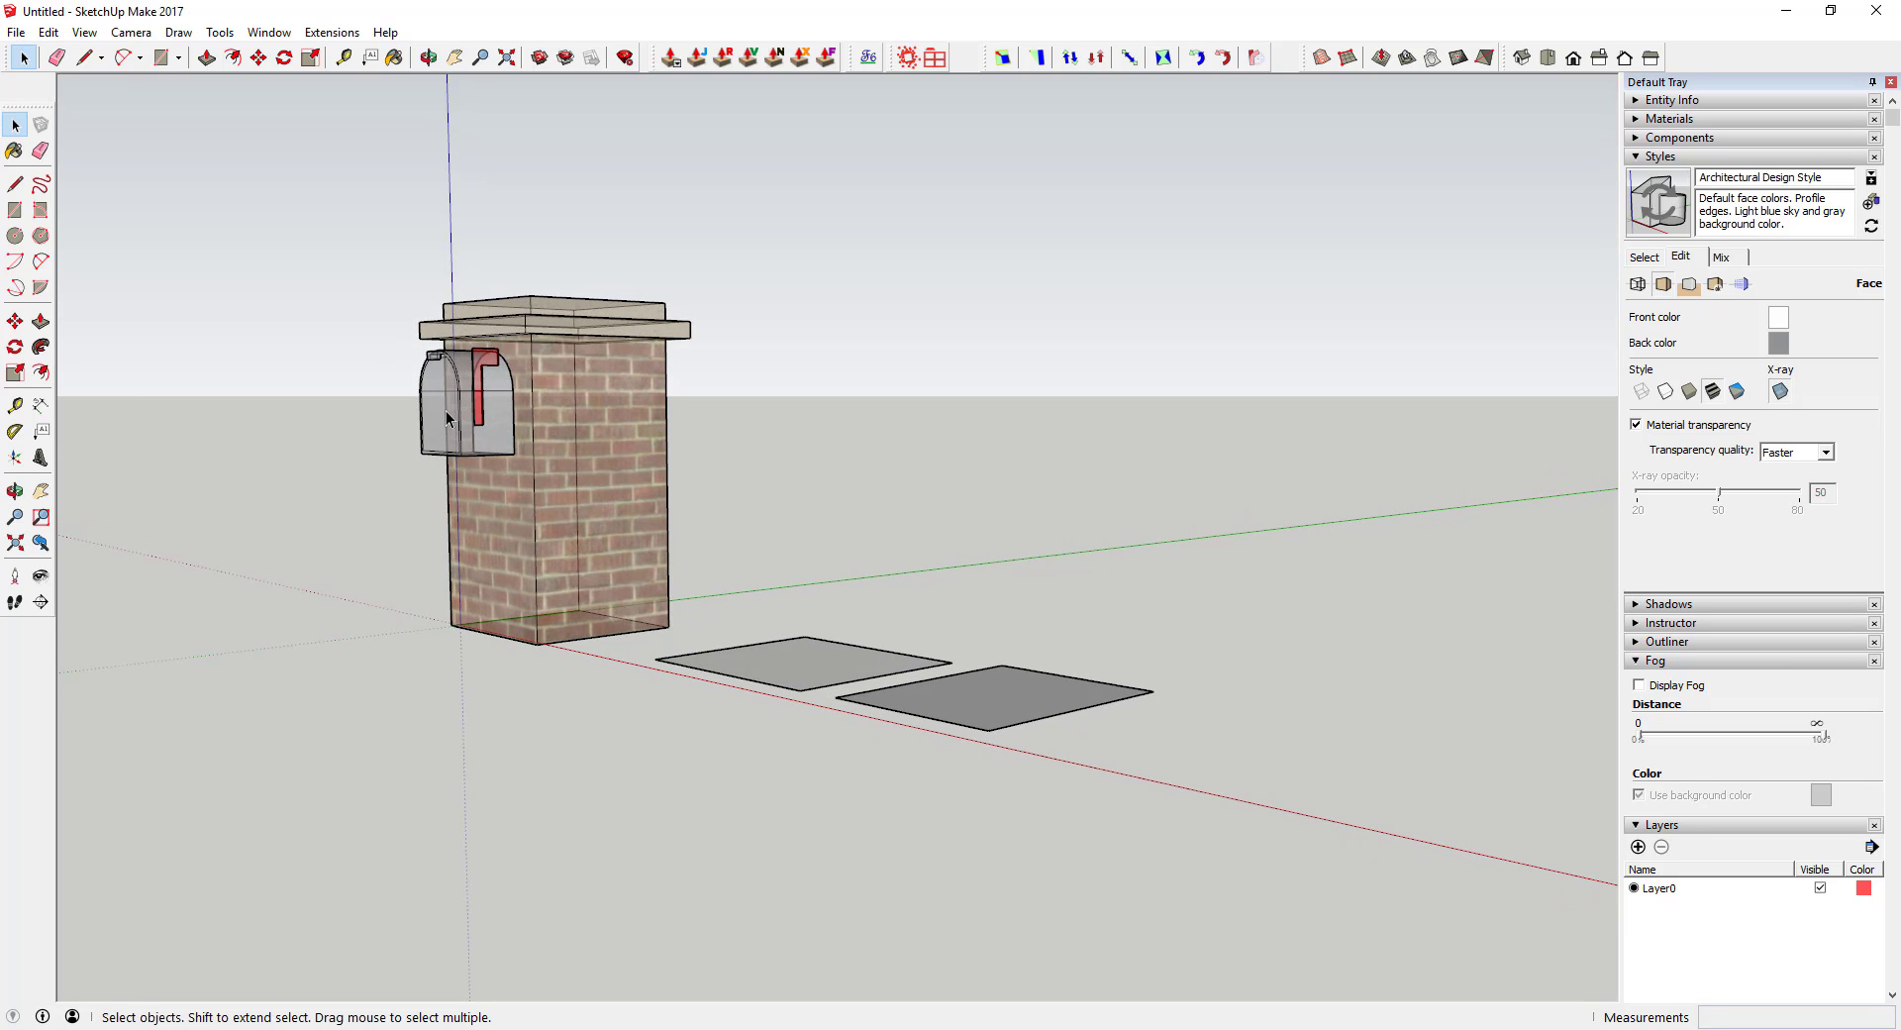
{"action": "left_click", "coordinate": [1781, 393]}
{"action": "left_click", "coordinate": [1780, 393]}
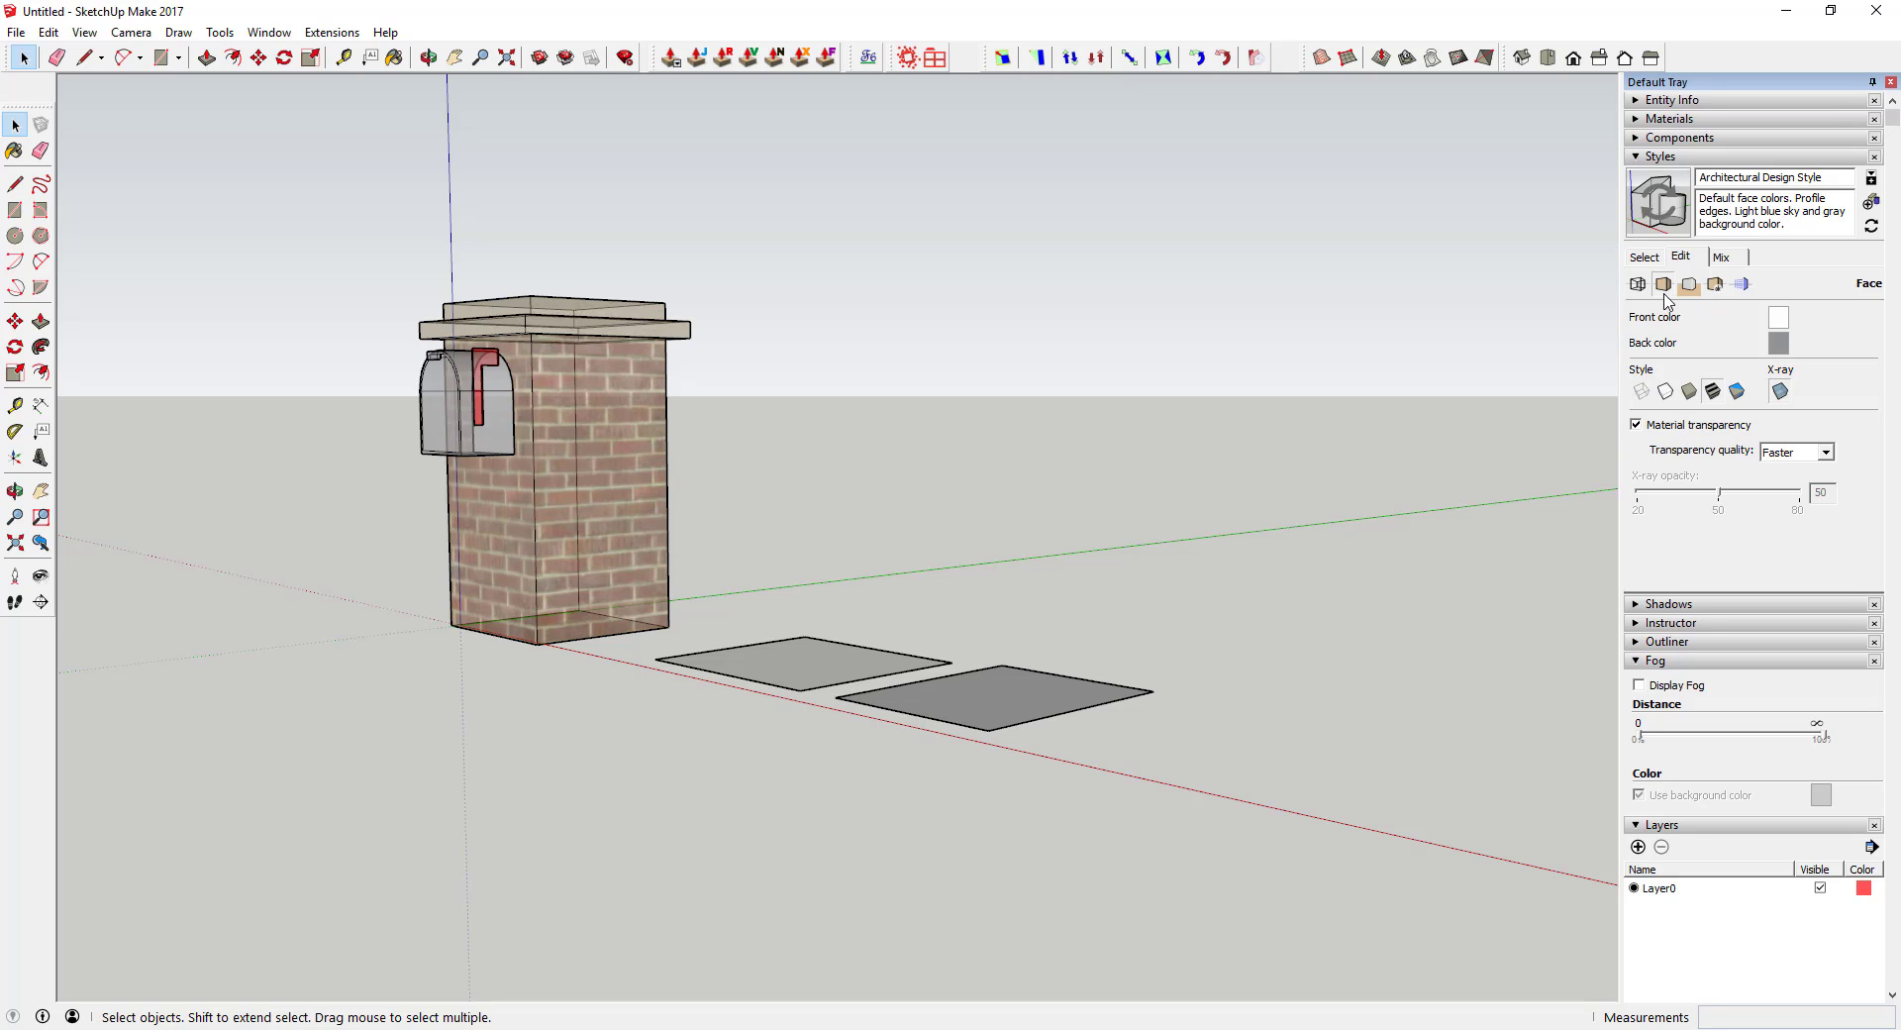
{"action": "left_click", "coordinate": [1652, 259]}
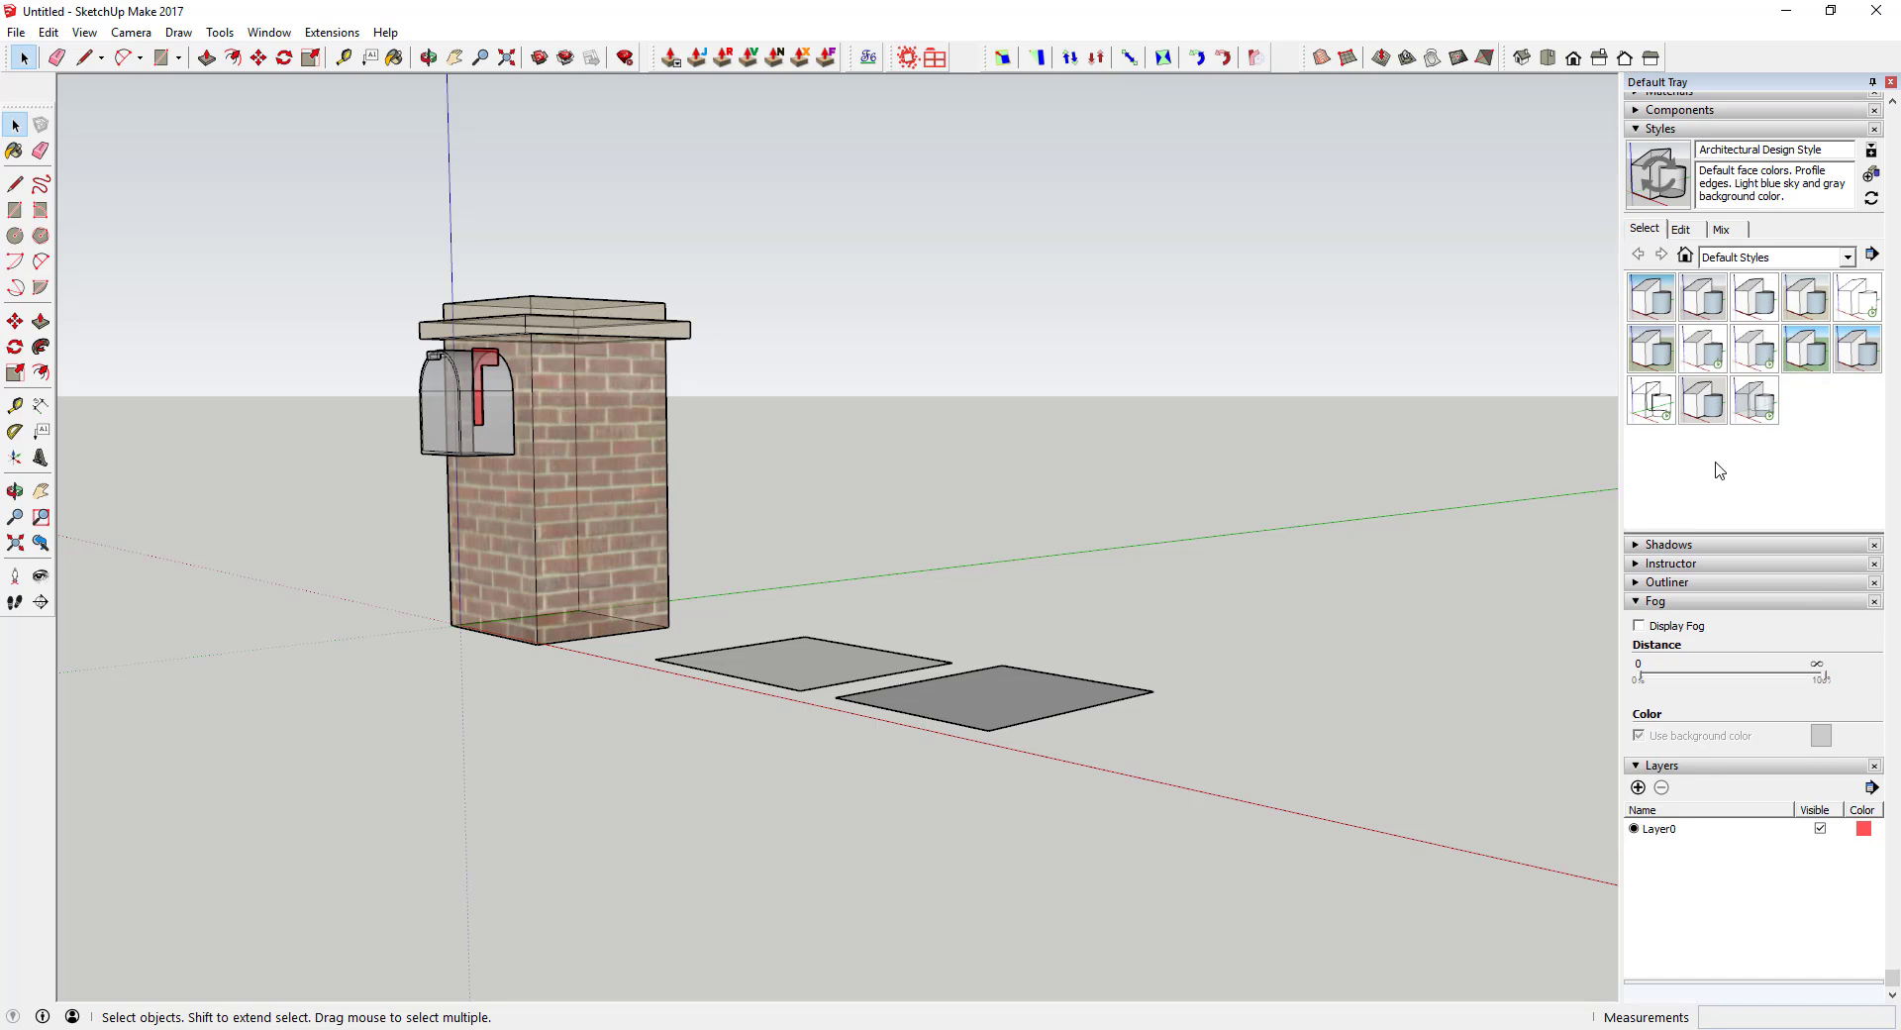
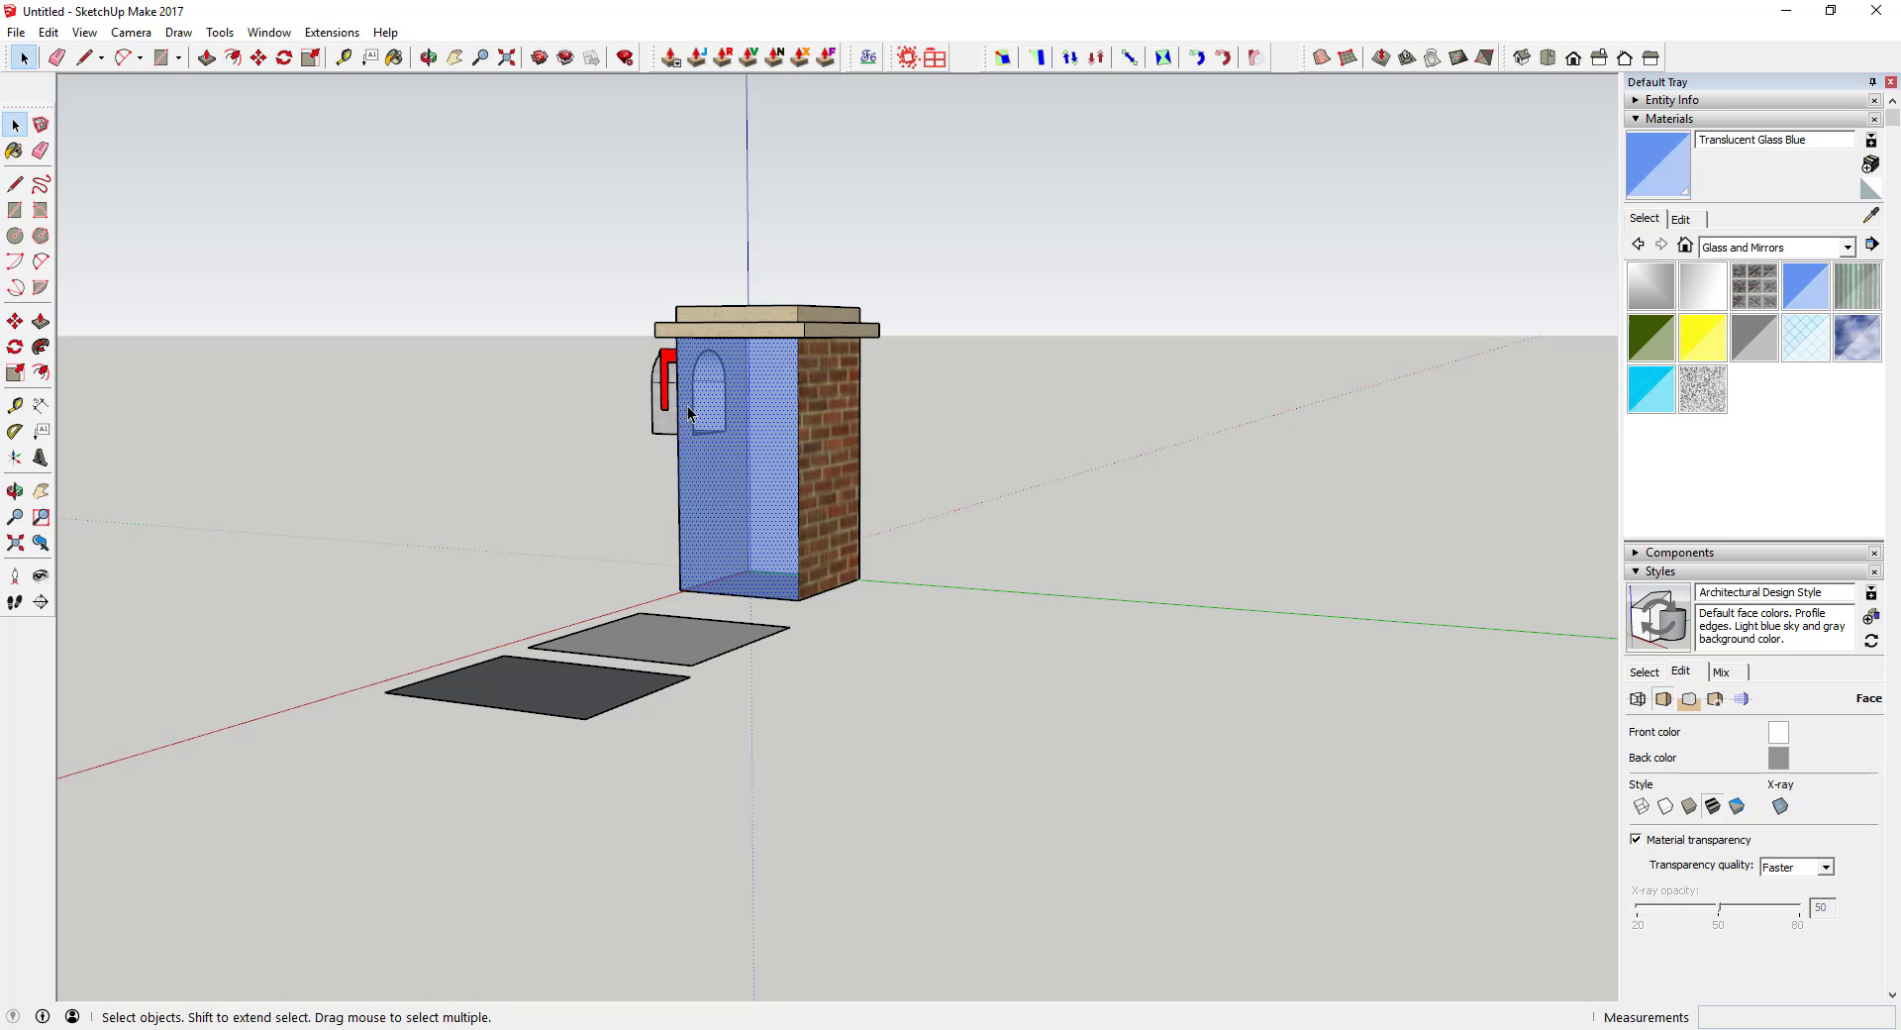
Turn off material transparency to compare the pillar's blue glass face, and turn it back on
{"action": "middle_click_drag", "start_coordinate": [795, 385], "coordinate": [1770, 614]}
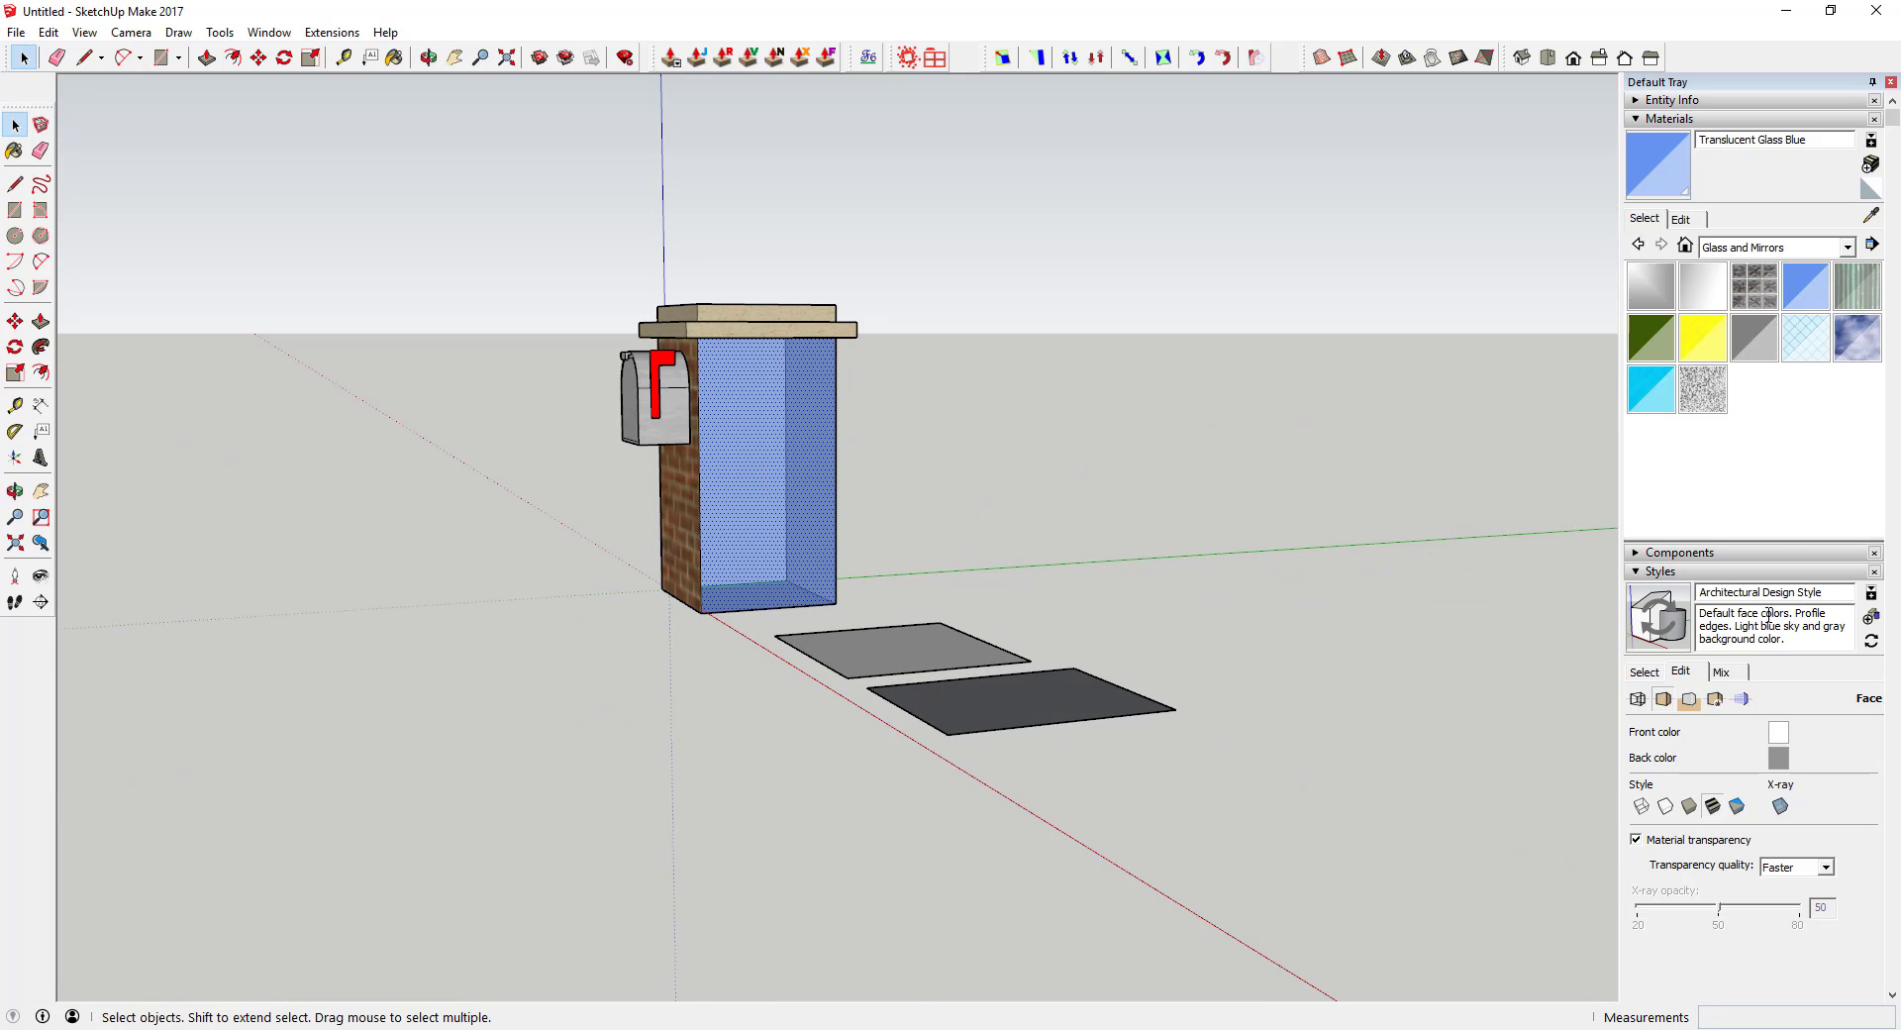
{"action": "left_click", "coordinate": [1684, 841]}
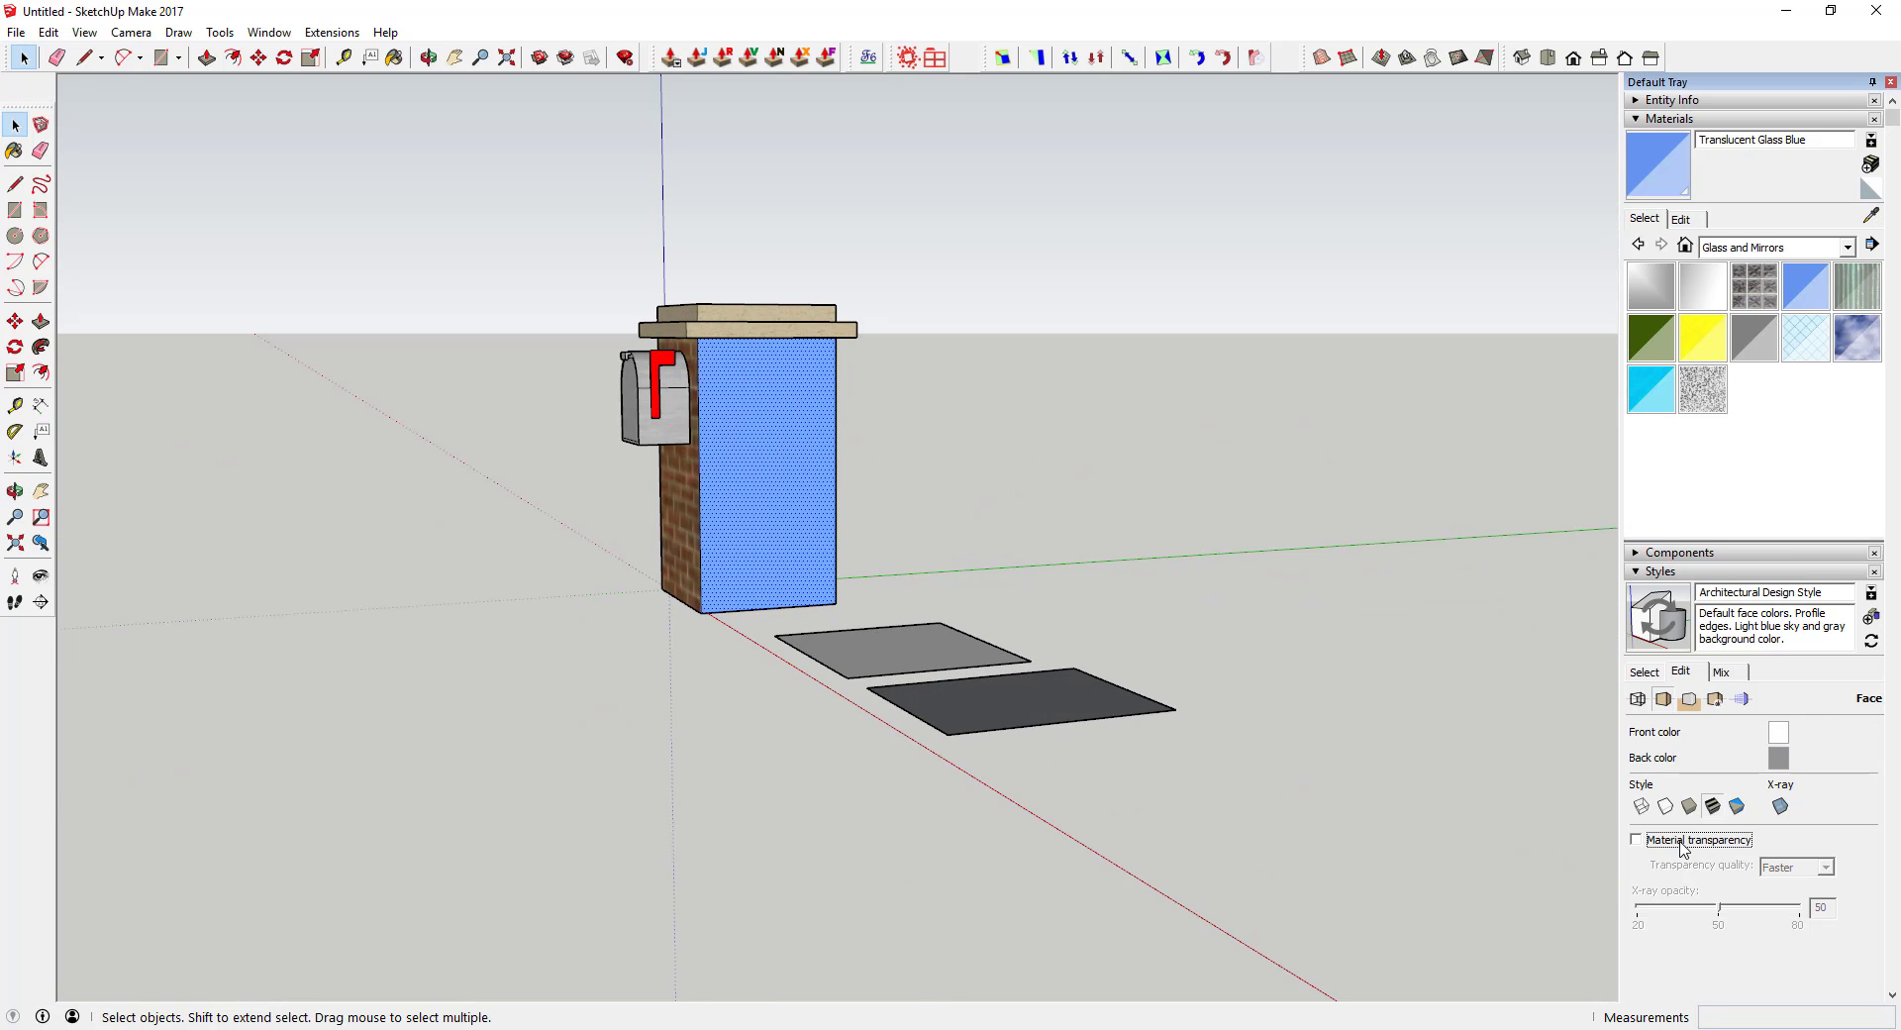
{"action": "middle_click_drag", "start_coordinate": [727, 462], "coordinate": [958, 465]}
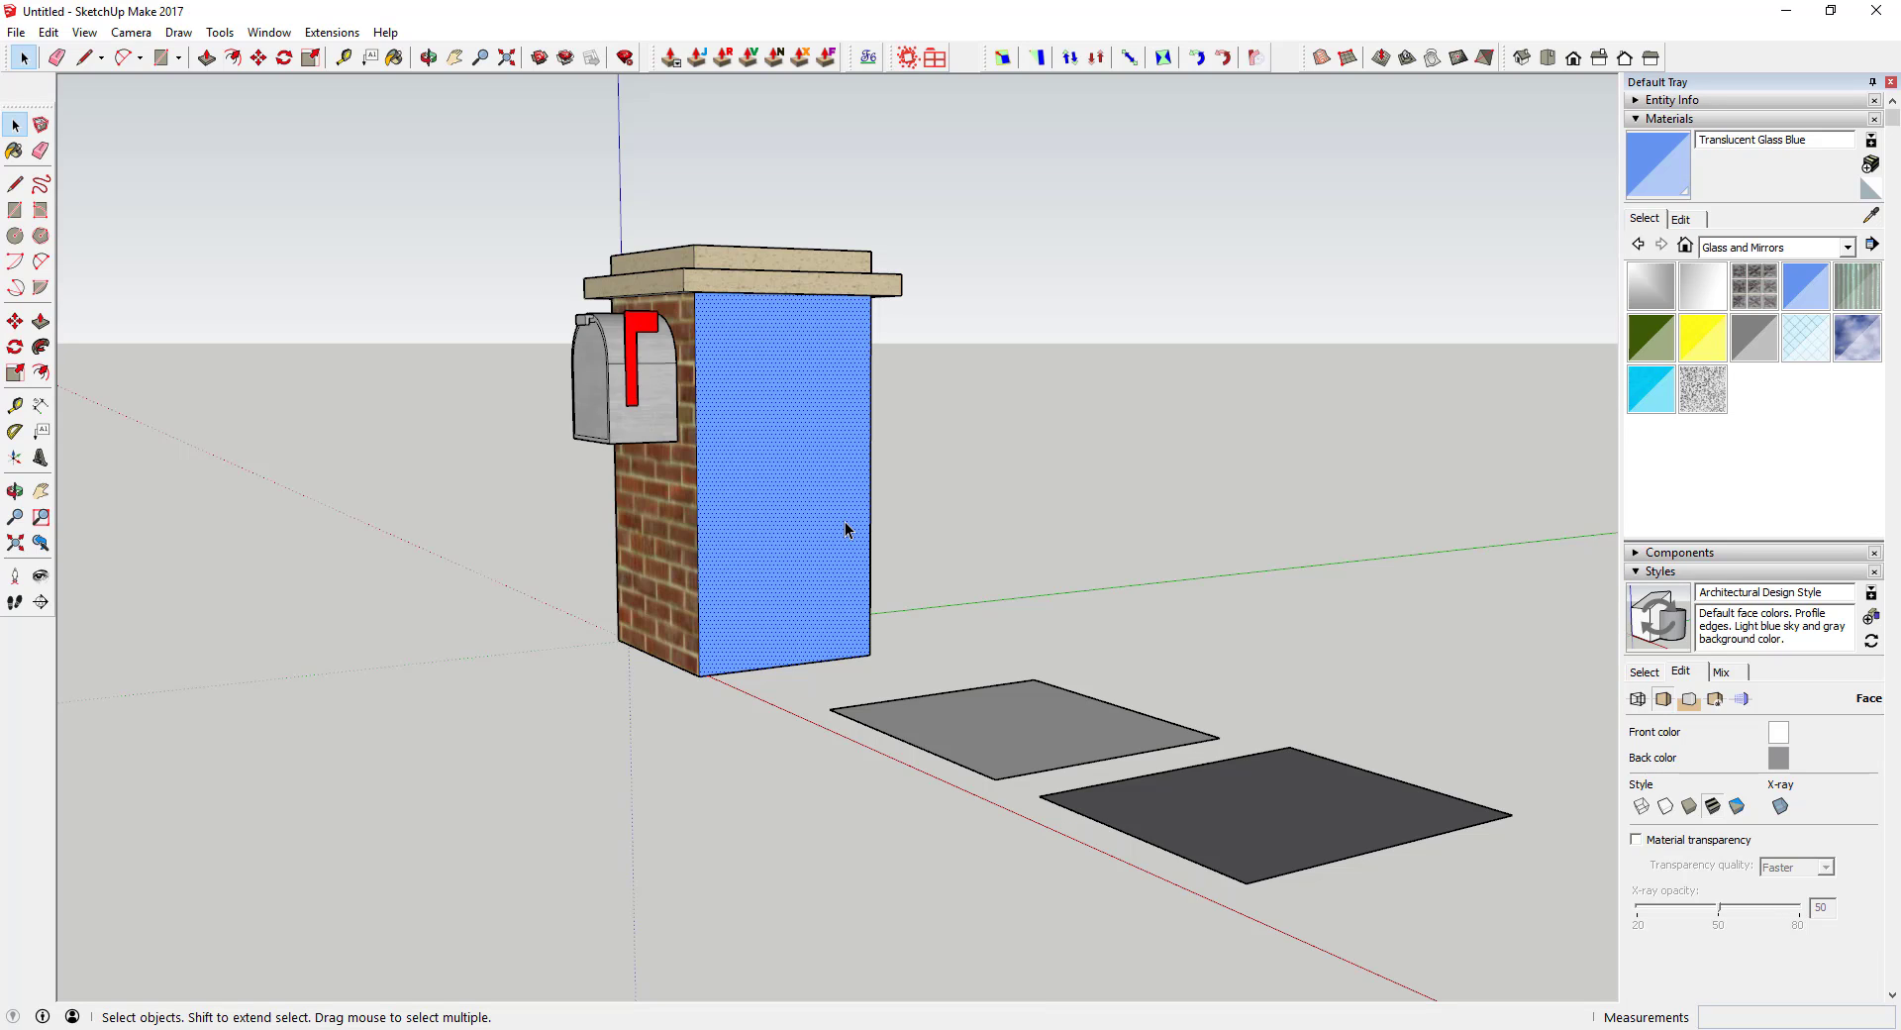
{"action": "left_click", "coordinate": [1636, 840]}
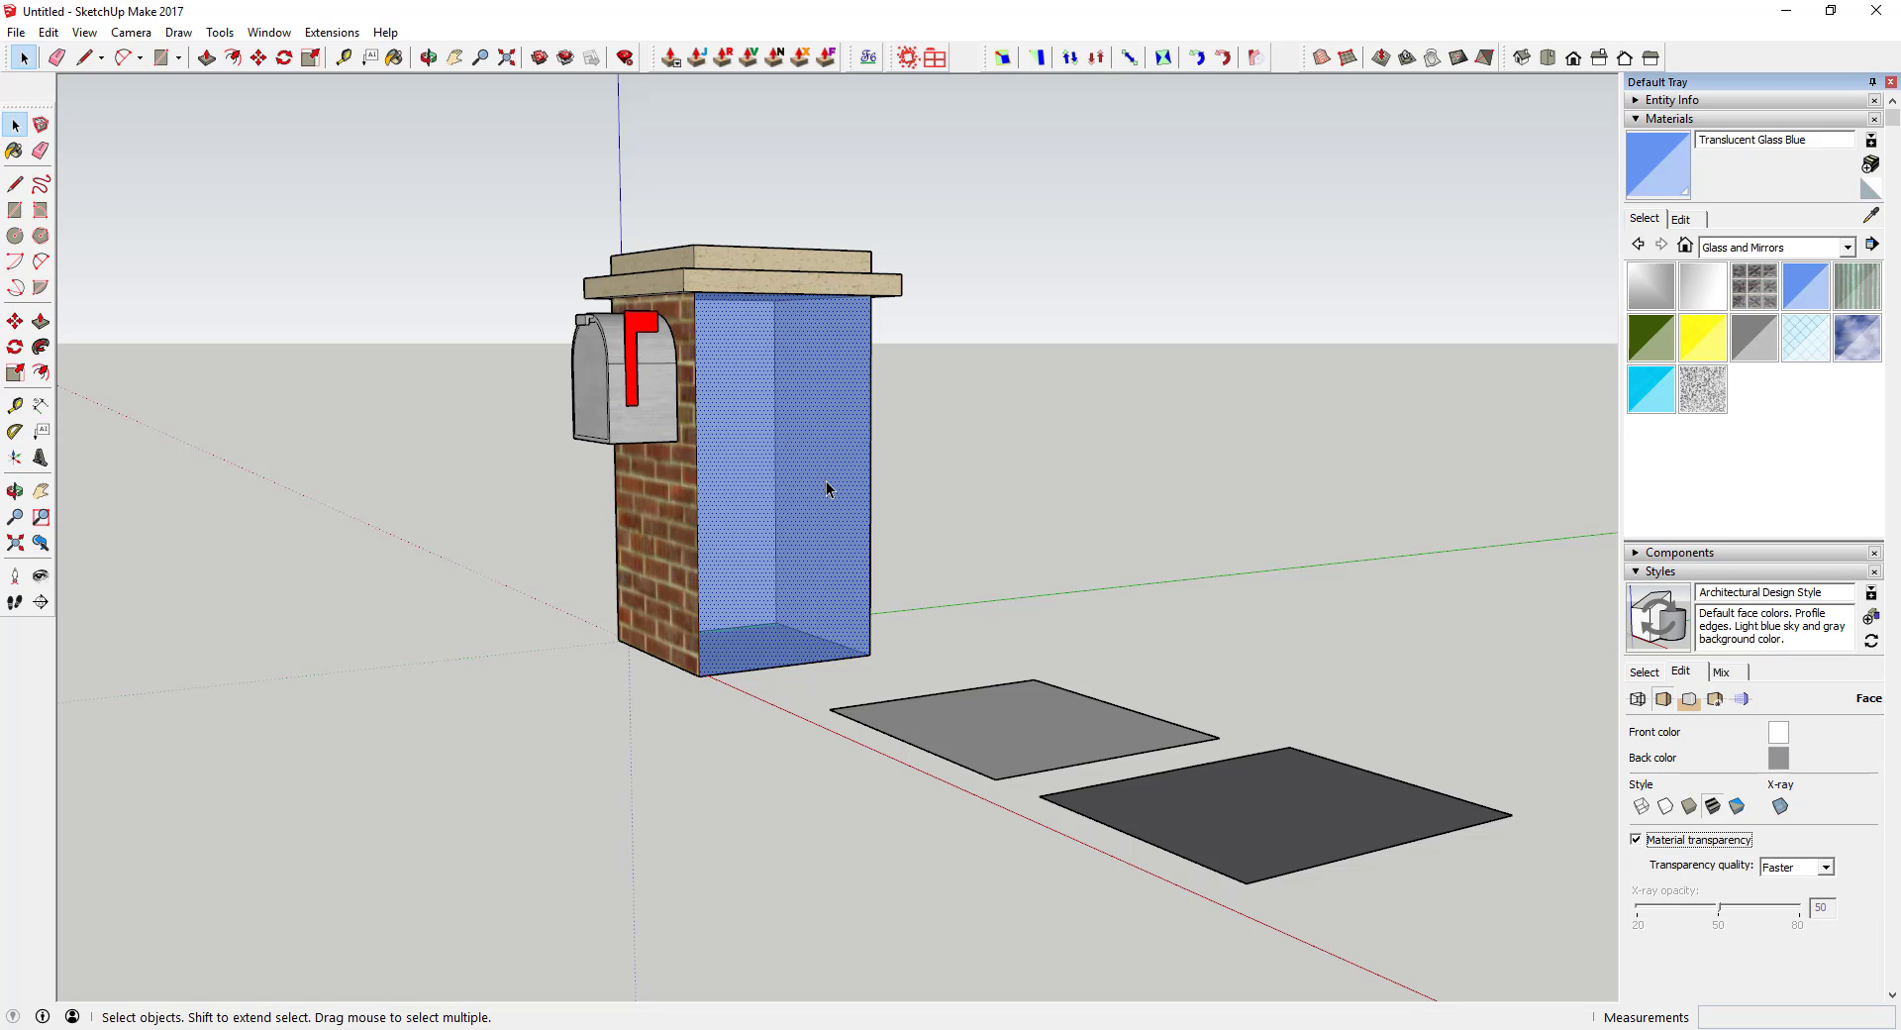
Set the transparency quality to Nicer and toggle X-ray on, off and on again
{"action": "left_click", "coordinate": [1793, 867]}
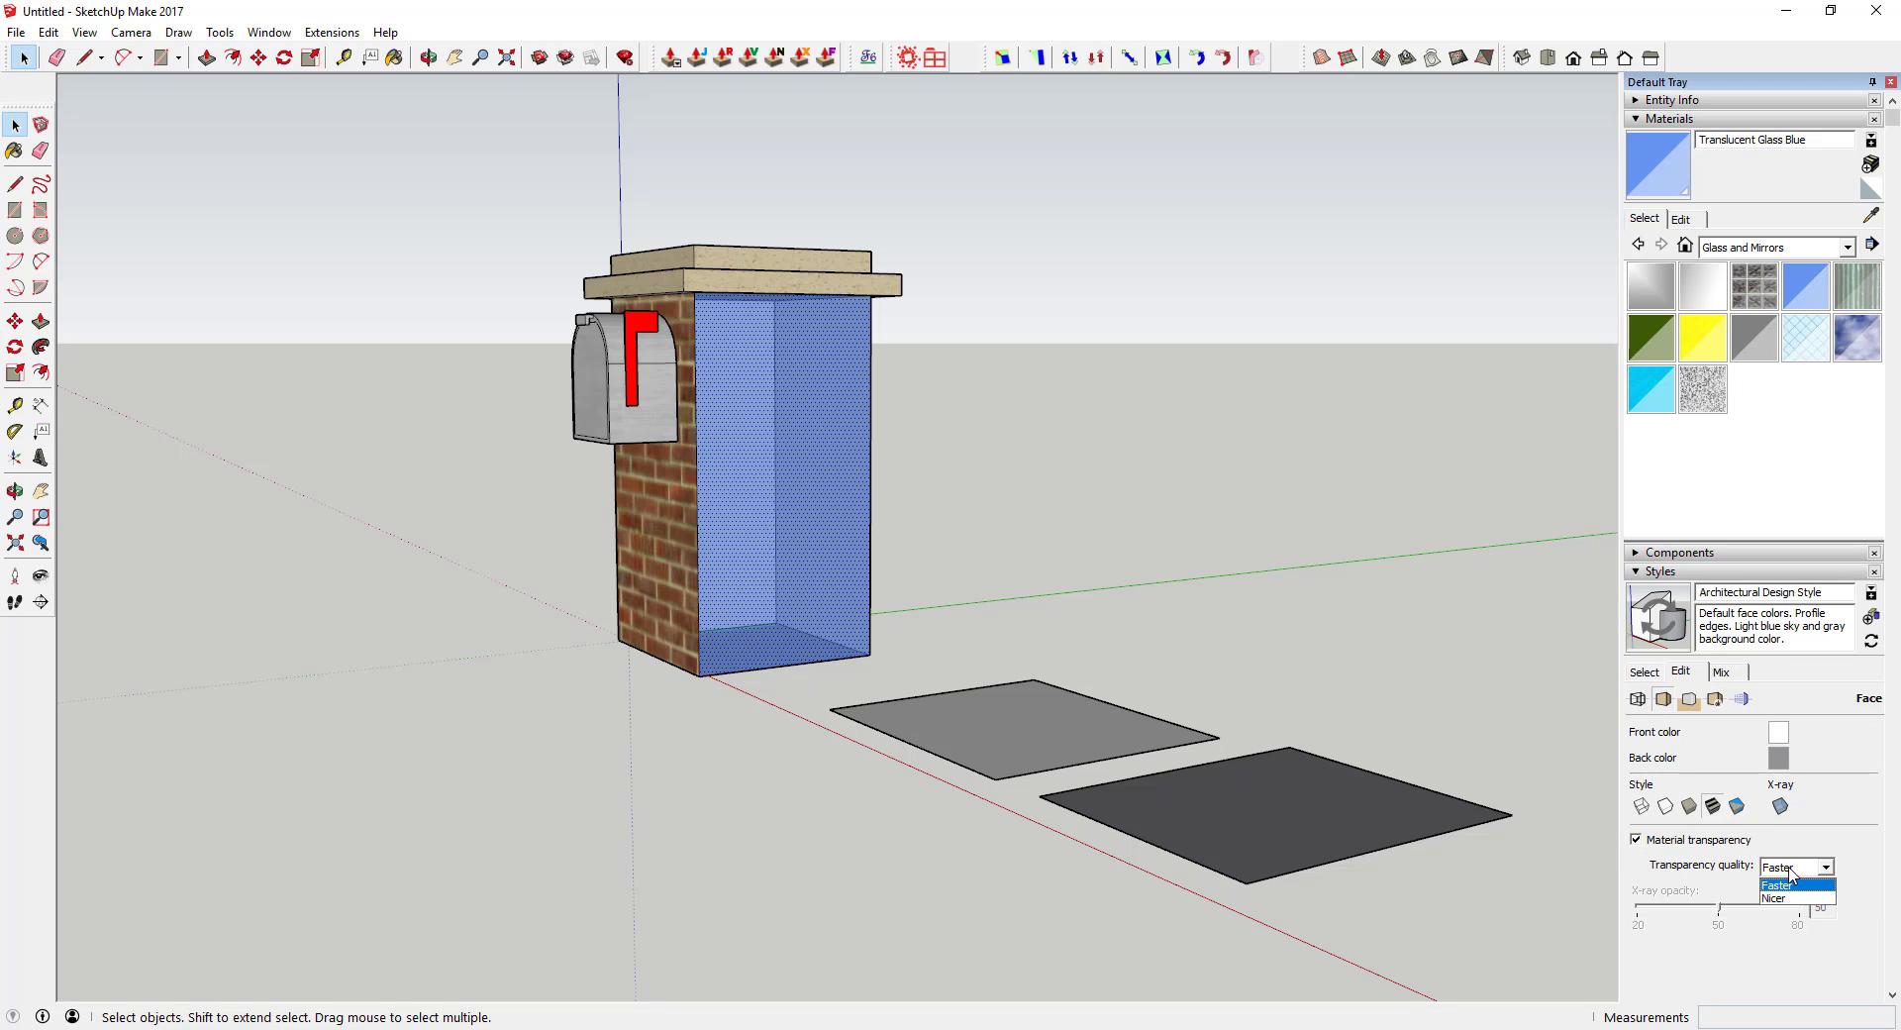
{"action": "left_click", "coordinate": [1796, 900]}
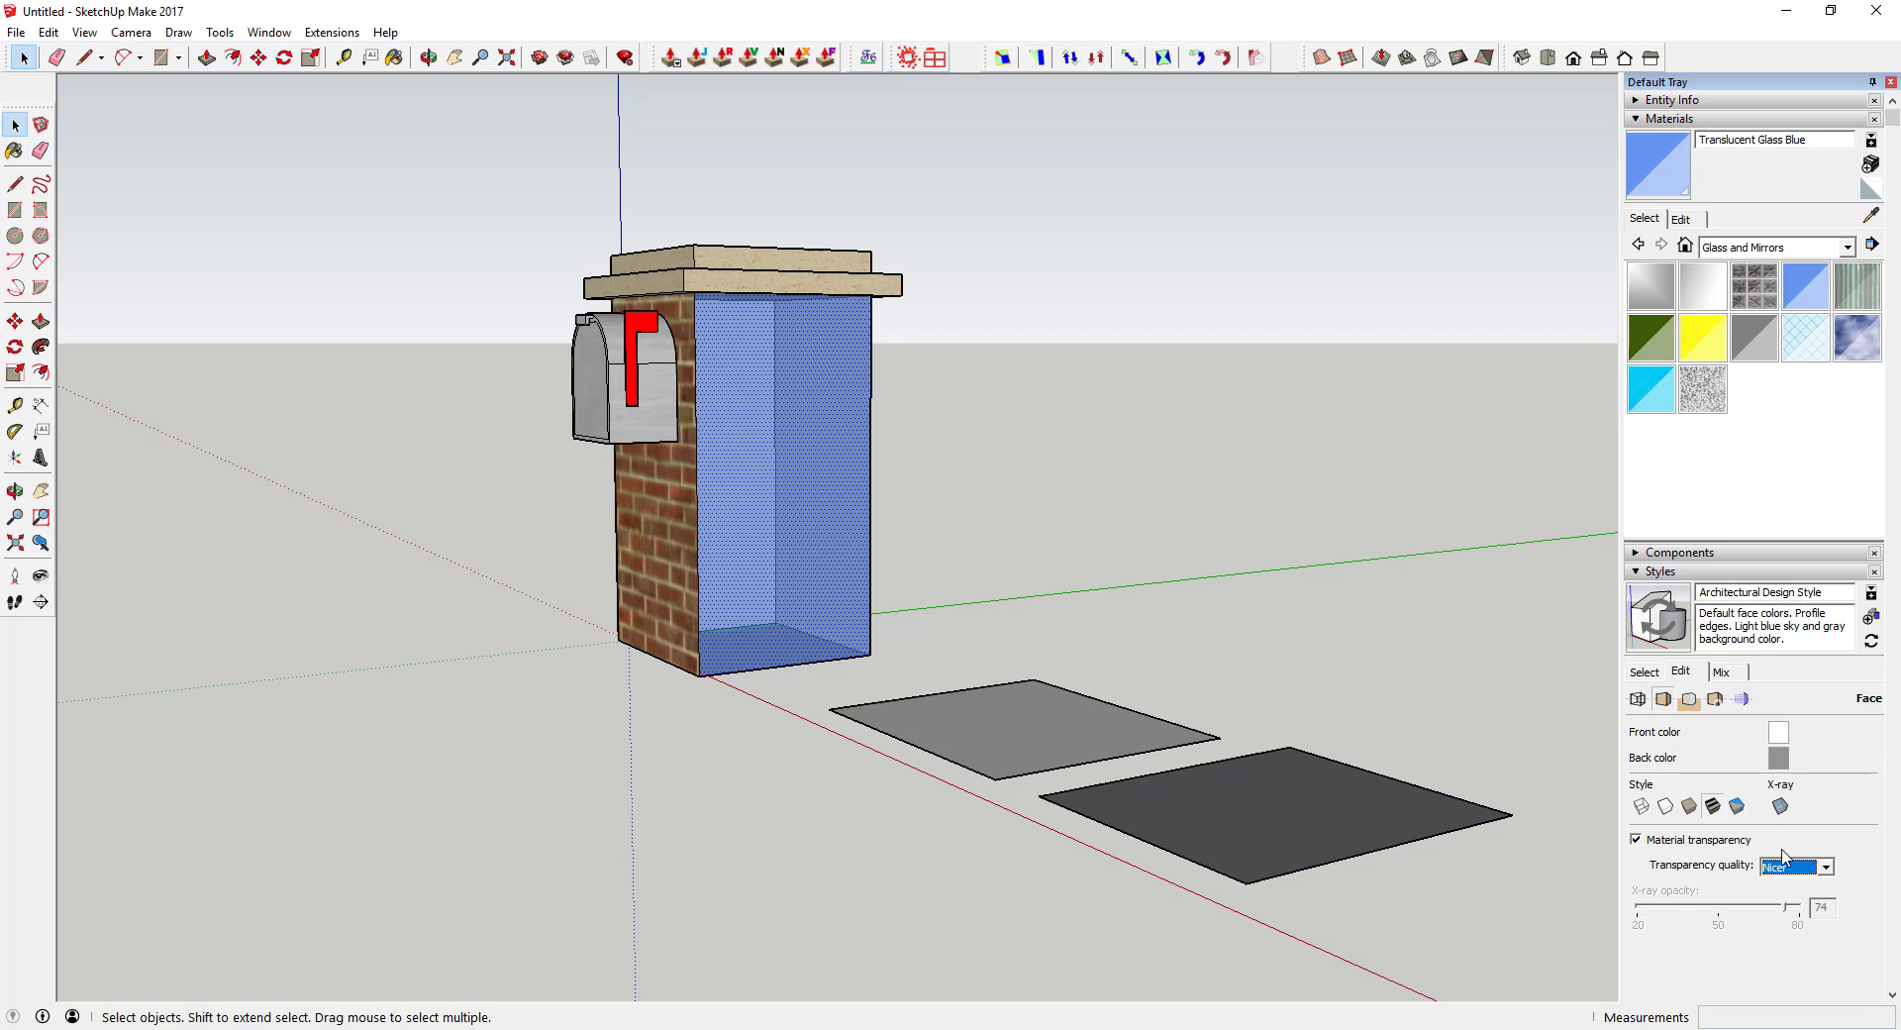
{"action": "left_click", "coordinate": [1780, 806]}
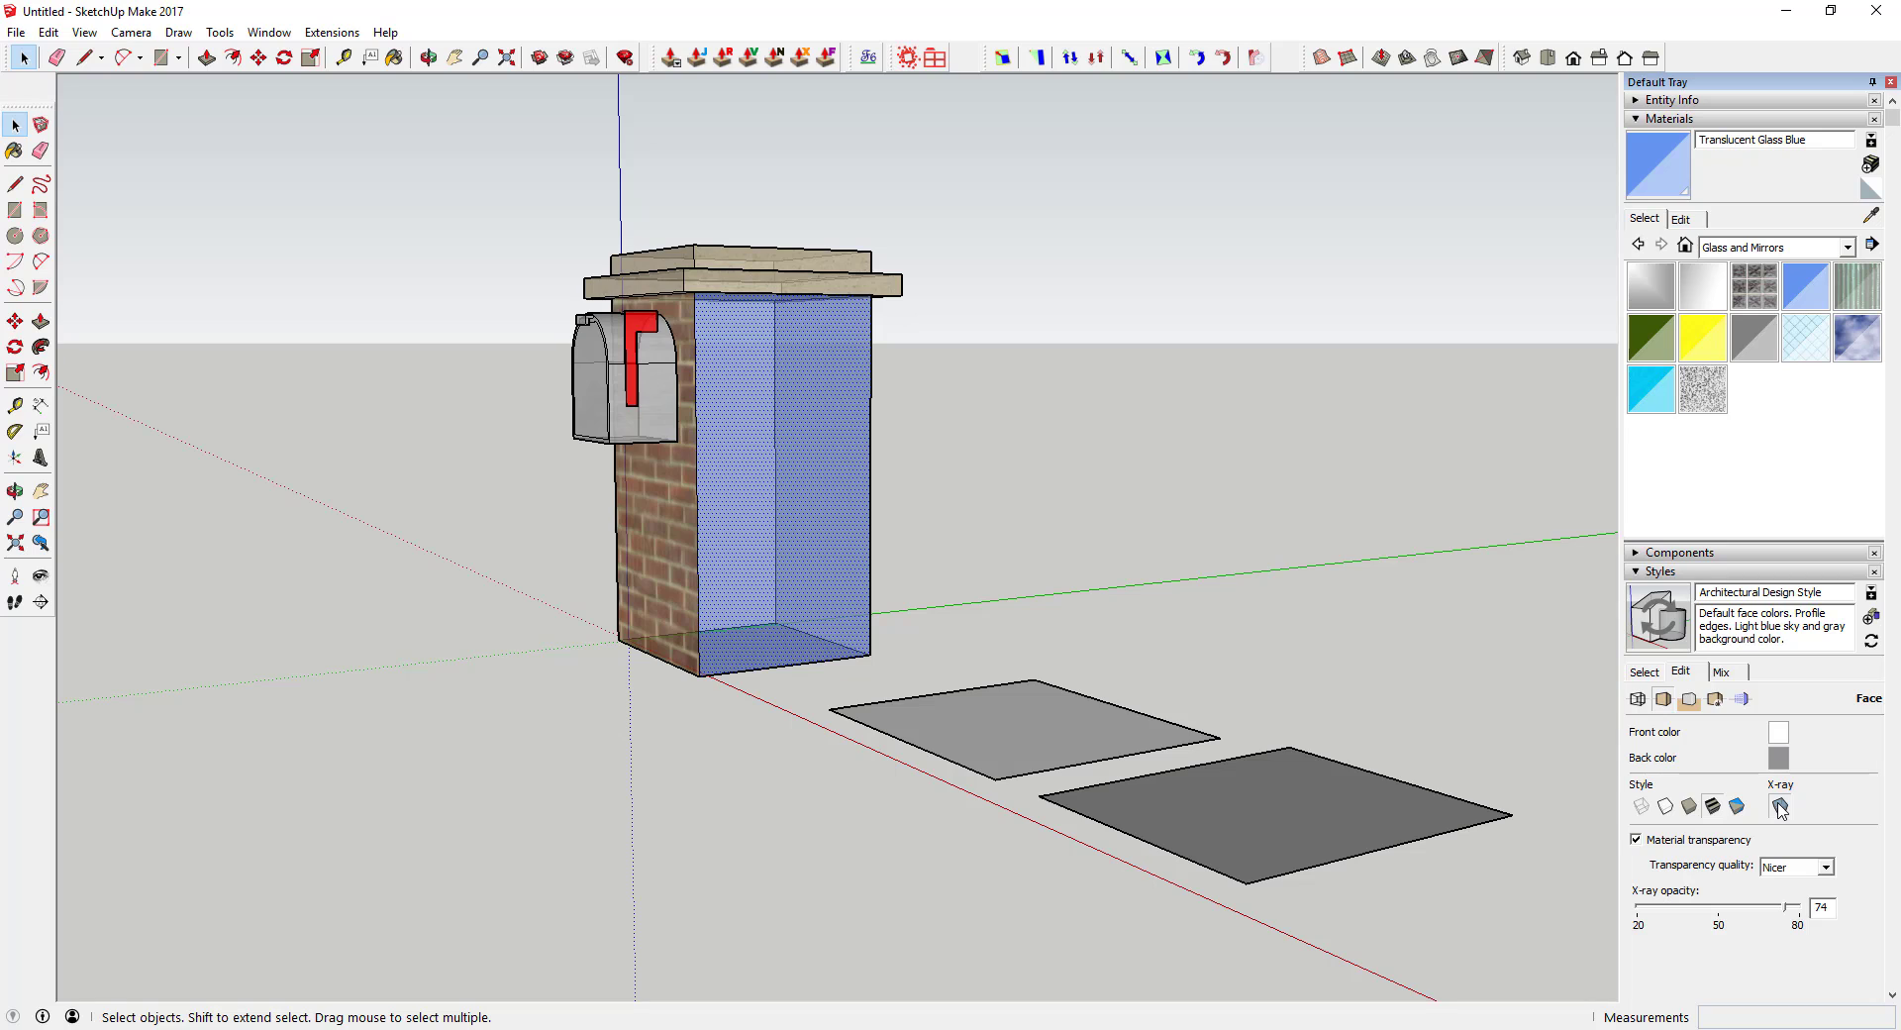
{"action": "left_click", "coordinate": [1780, 806]}
{"action": "left_click", "coordinate": [1780, 806]}
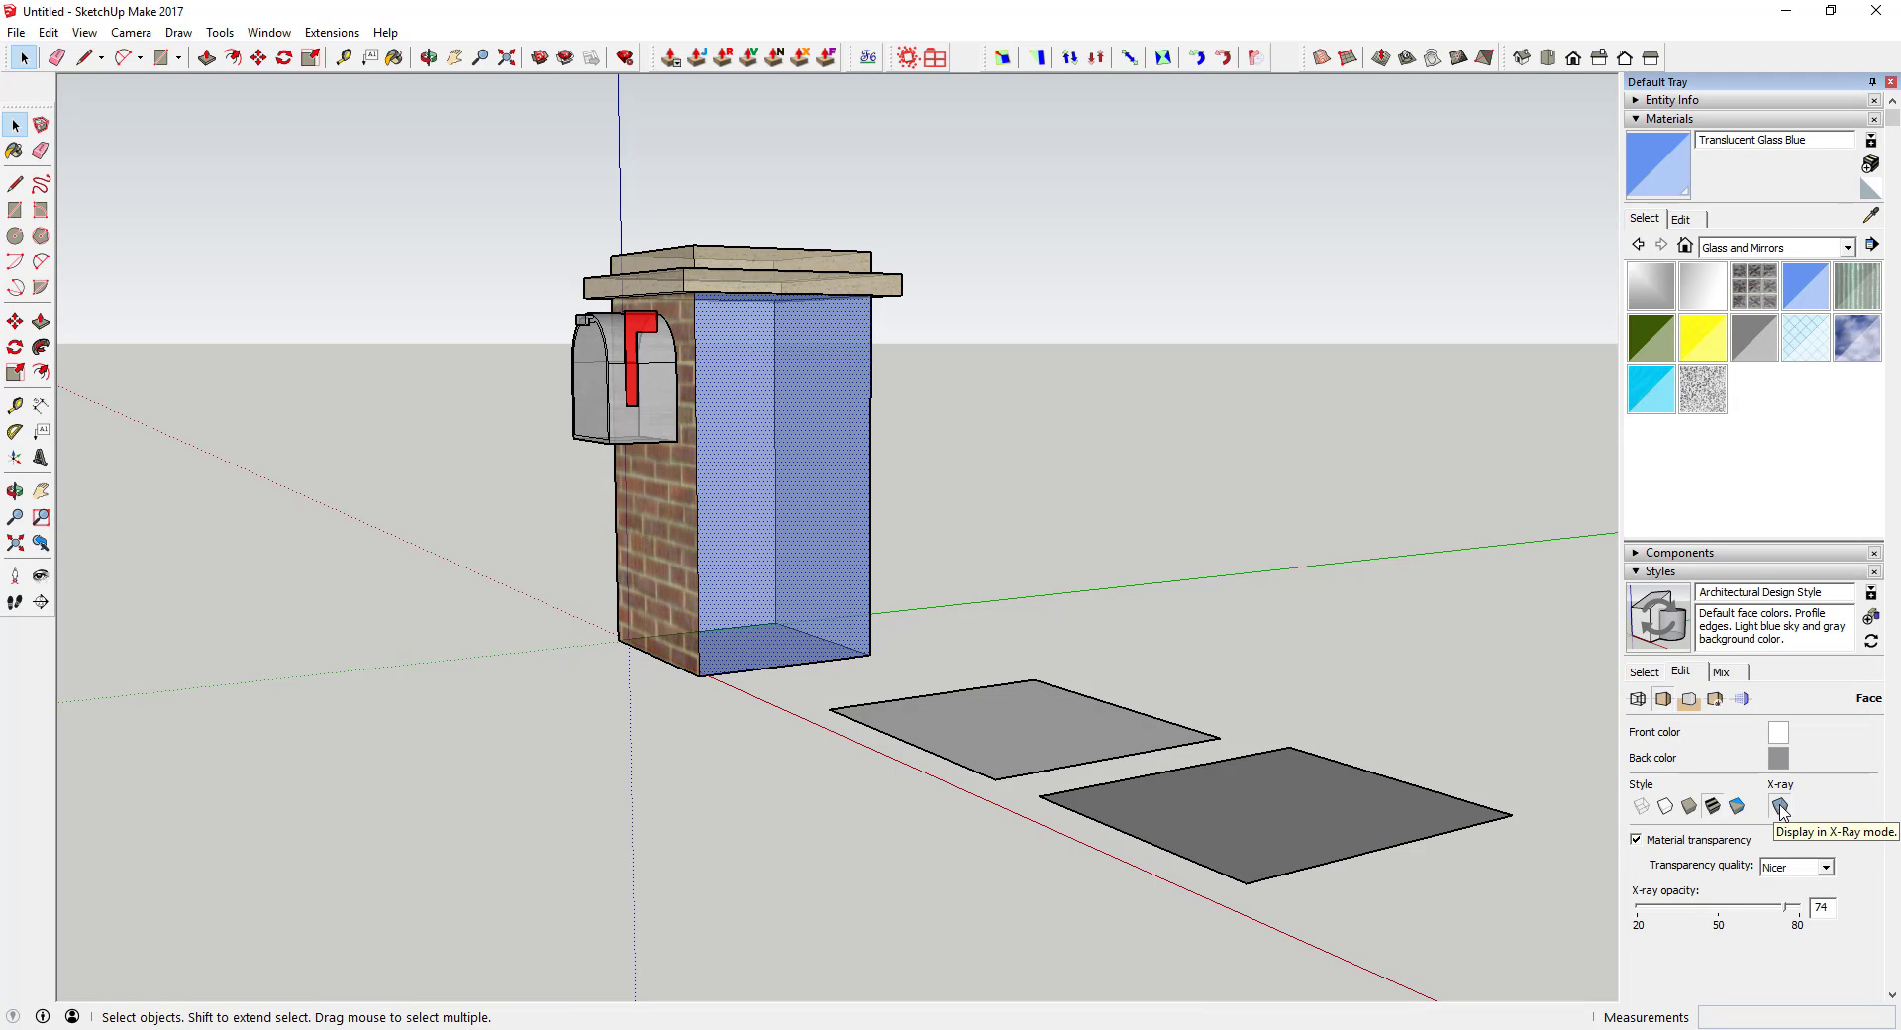
Try X-ray opacities of 80 and 60 with material transparency off, and re-enable transparency with the opacity at 66
{"action": "left_click", "coordinate": [1714, 848]}
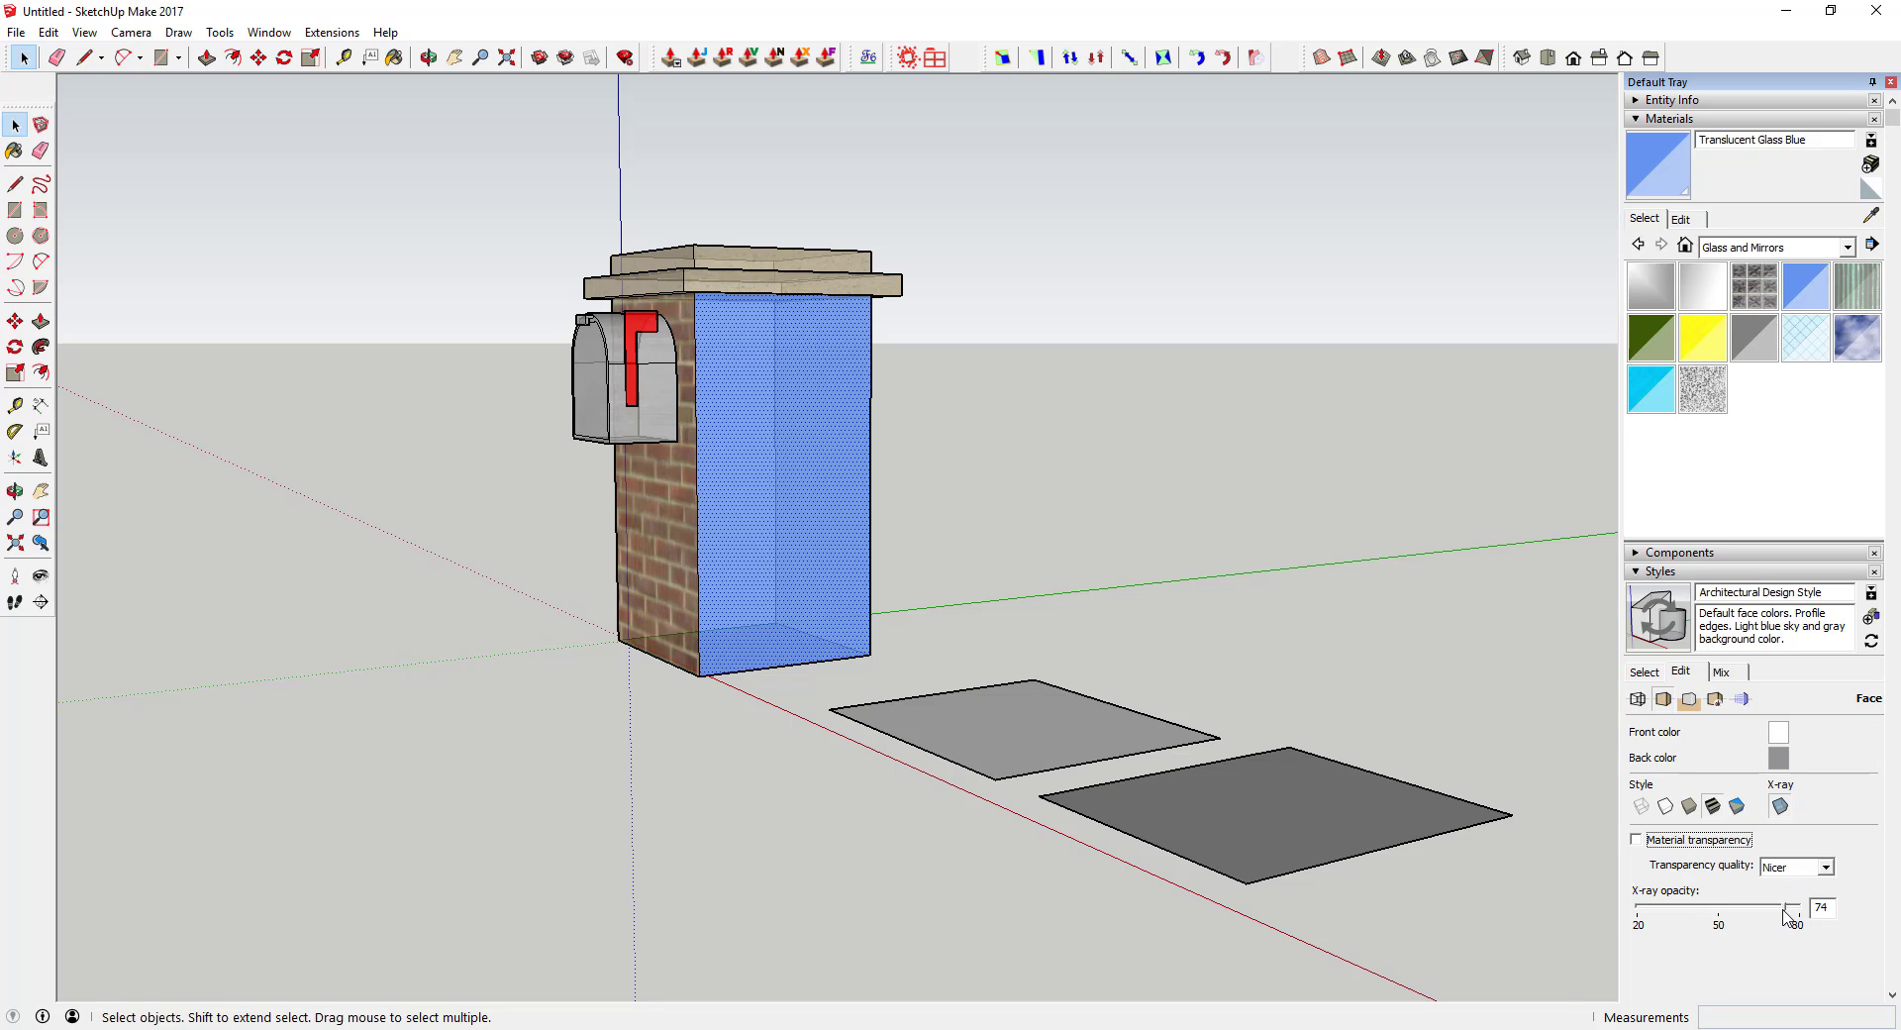
{"action": "mouse_move", "coordinate": [1790, 907]}
{"action": "left_mouse_down"}
{"action": "mouse_move", "coordinate": [1655, 909]}
{"action": "mouse_move", "coordinate": [1788, 912]}
{"action": "left_mouse_up"}
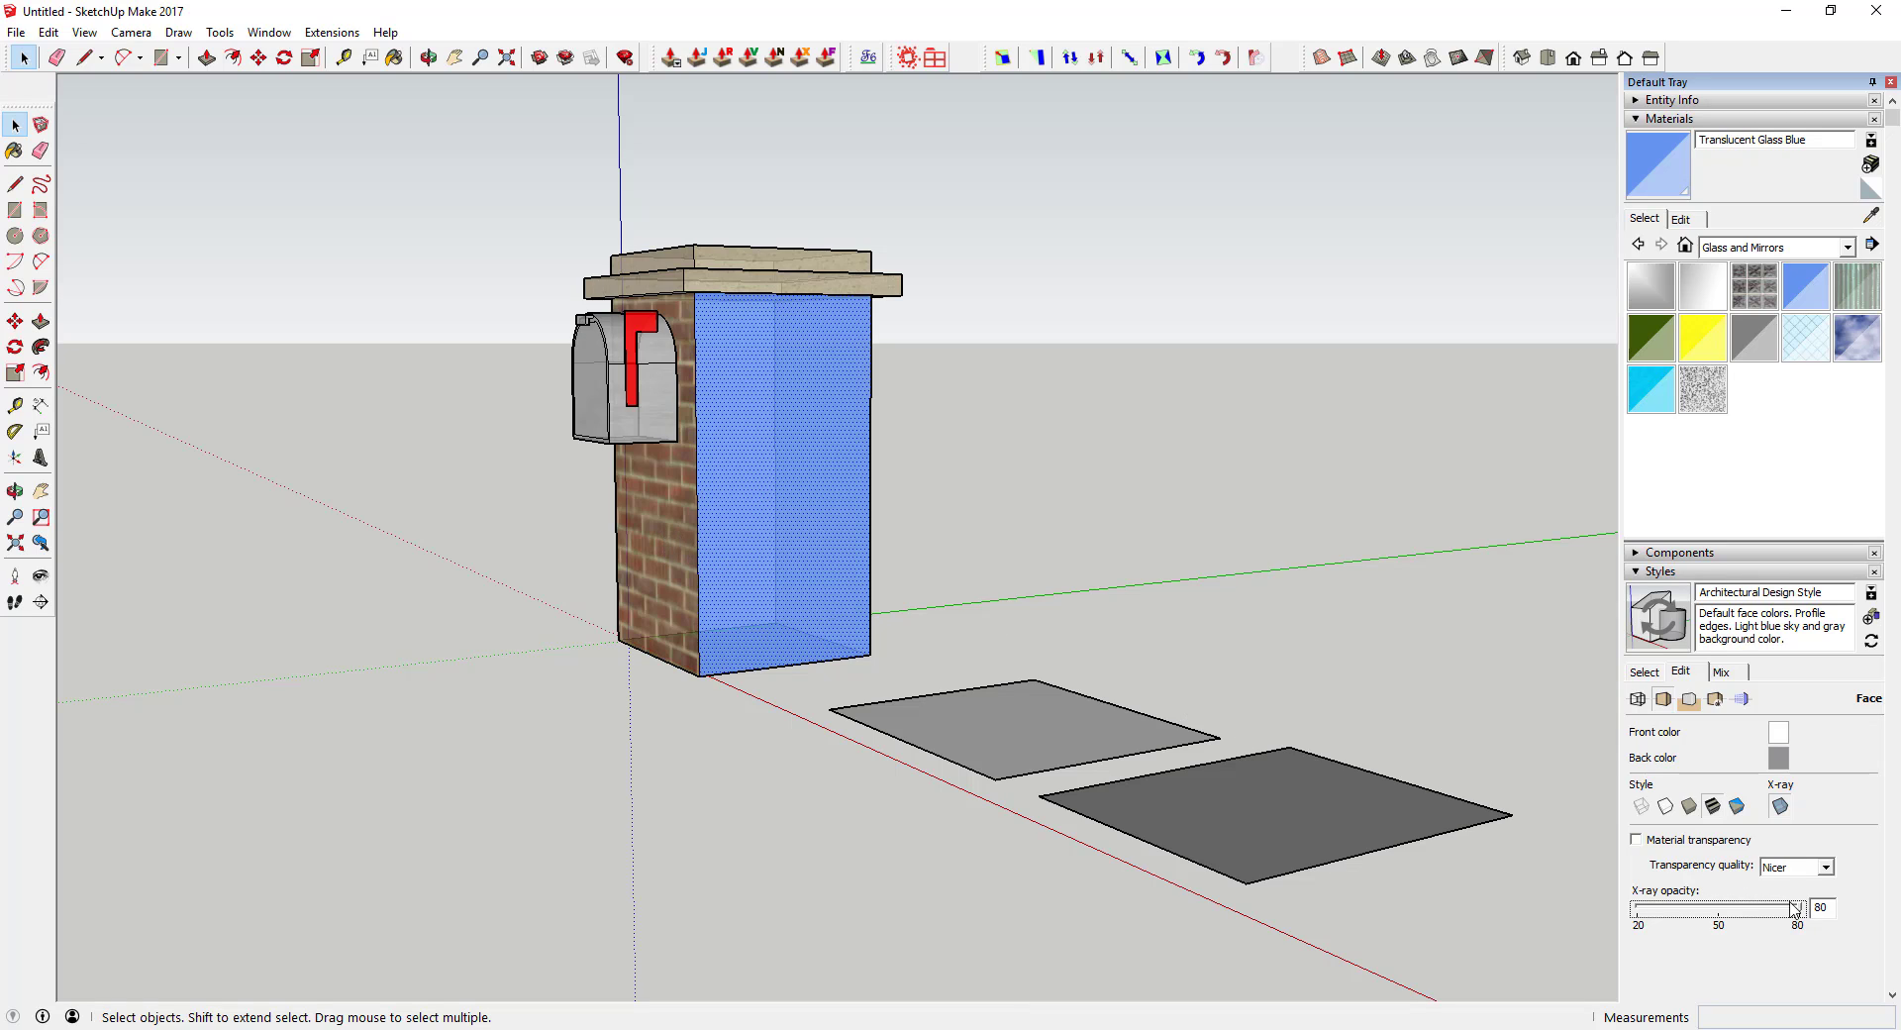
{"action": "left_click_drag", "start_coordinate": [1795, 909], "coordinate": [1746, 909]}
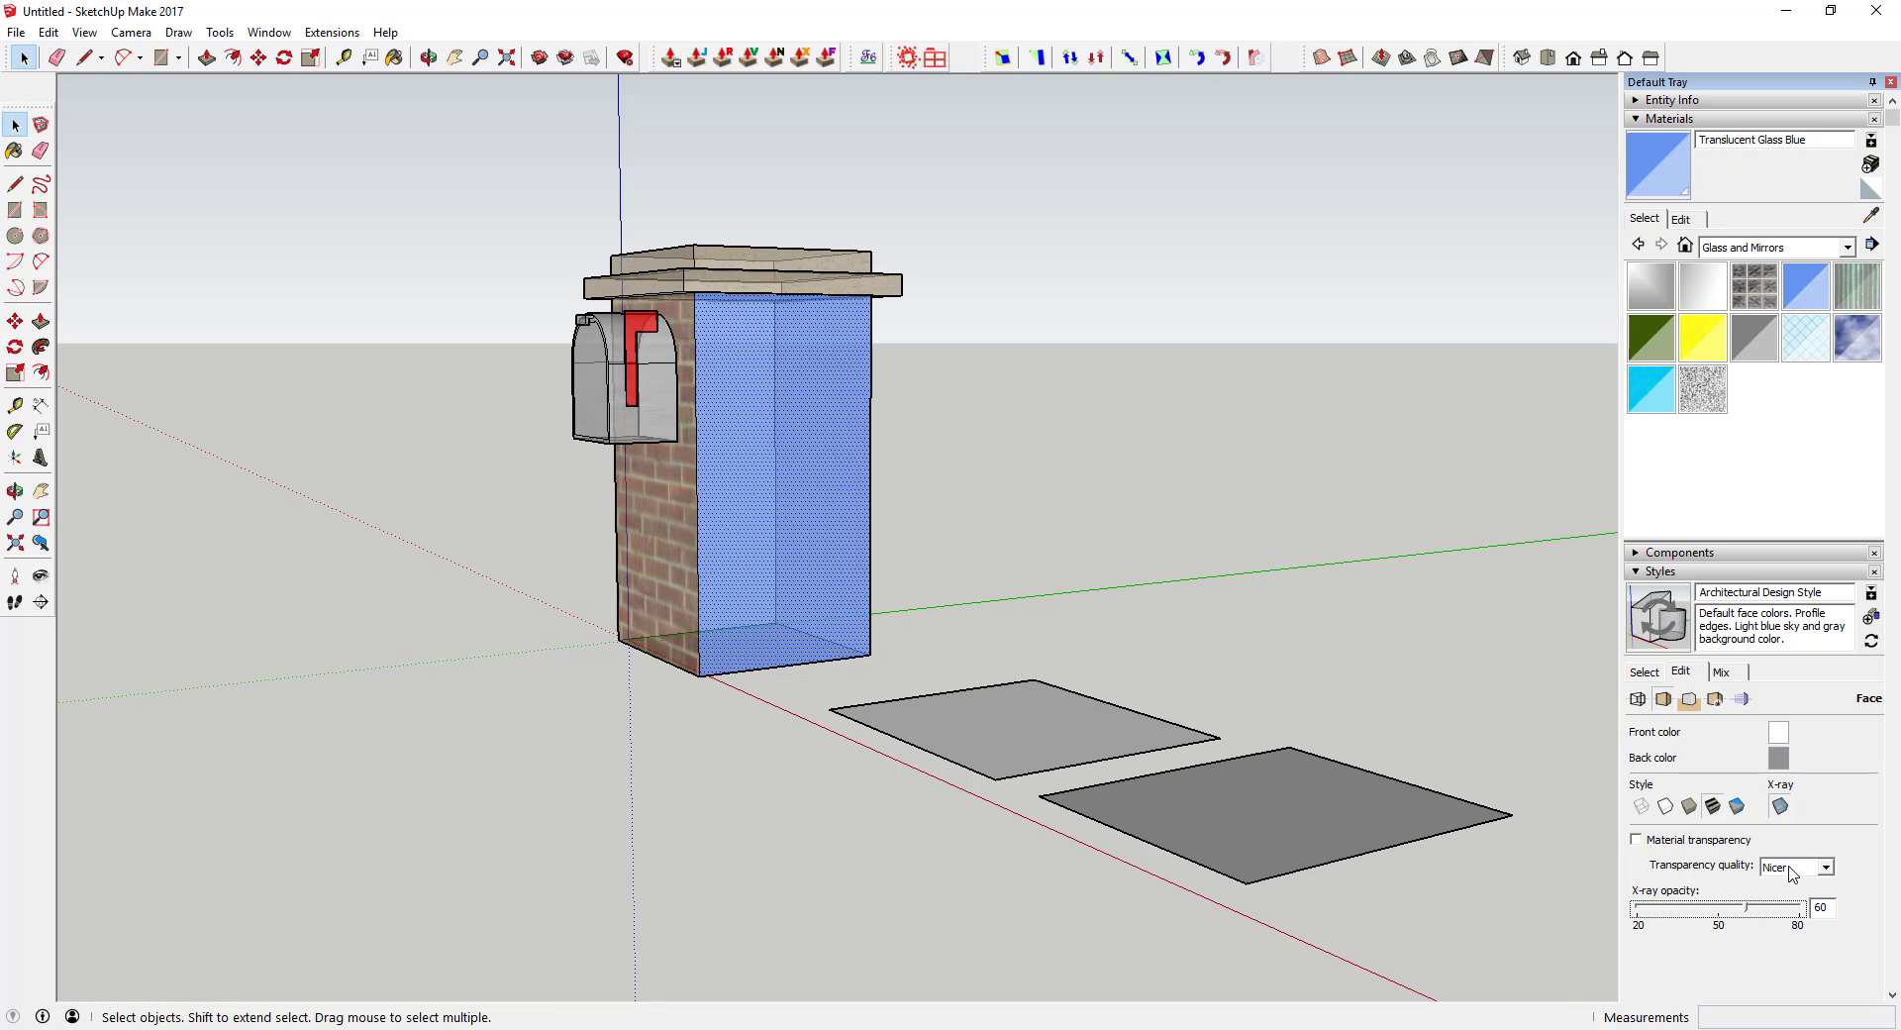
{"action": "left_click", "coordinate": [1664, 841]}
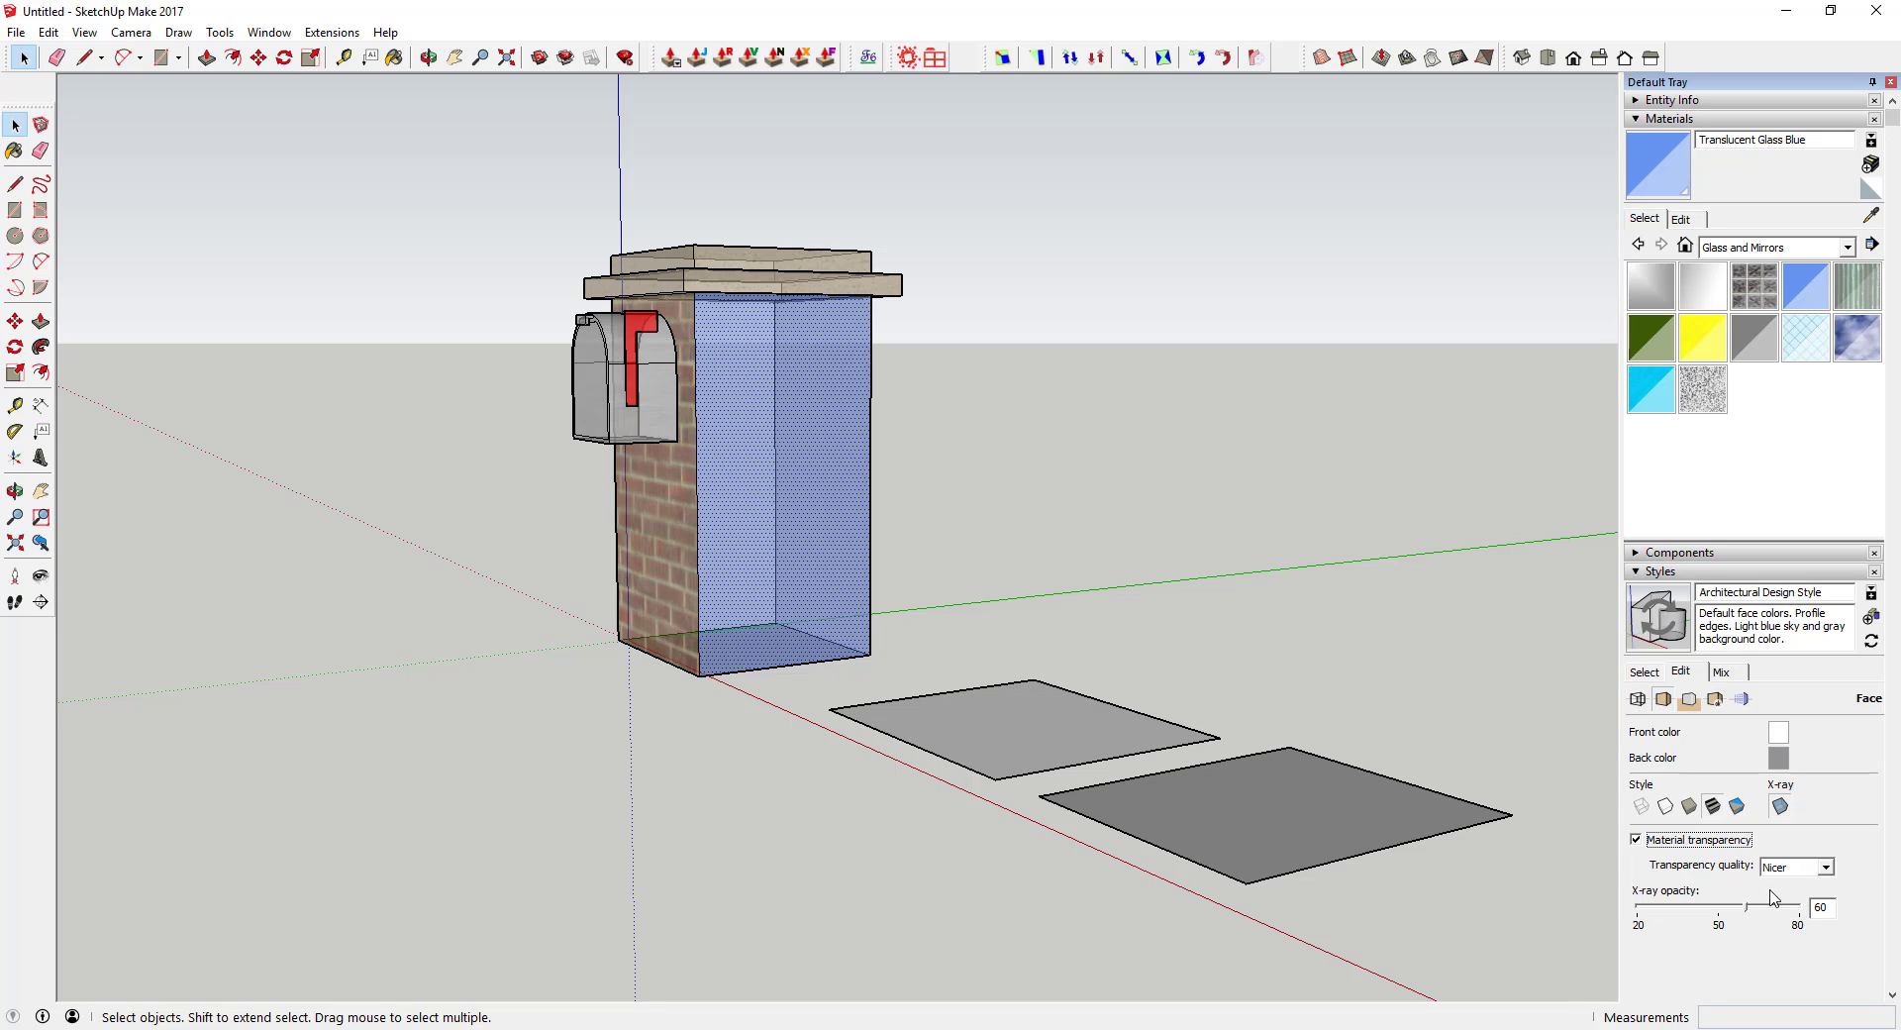
{"action": "mouse_move", "coordinate": [1747, 911]}
{"action": "left_mouse_down"}
{"action": "mouse_move", "coordinate": [1685, 911]}
{"action": "mouse_move", "coordinate": [1762, 911]}
{"action": "left_mouse_up"}
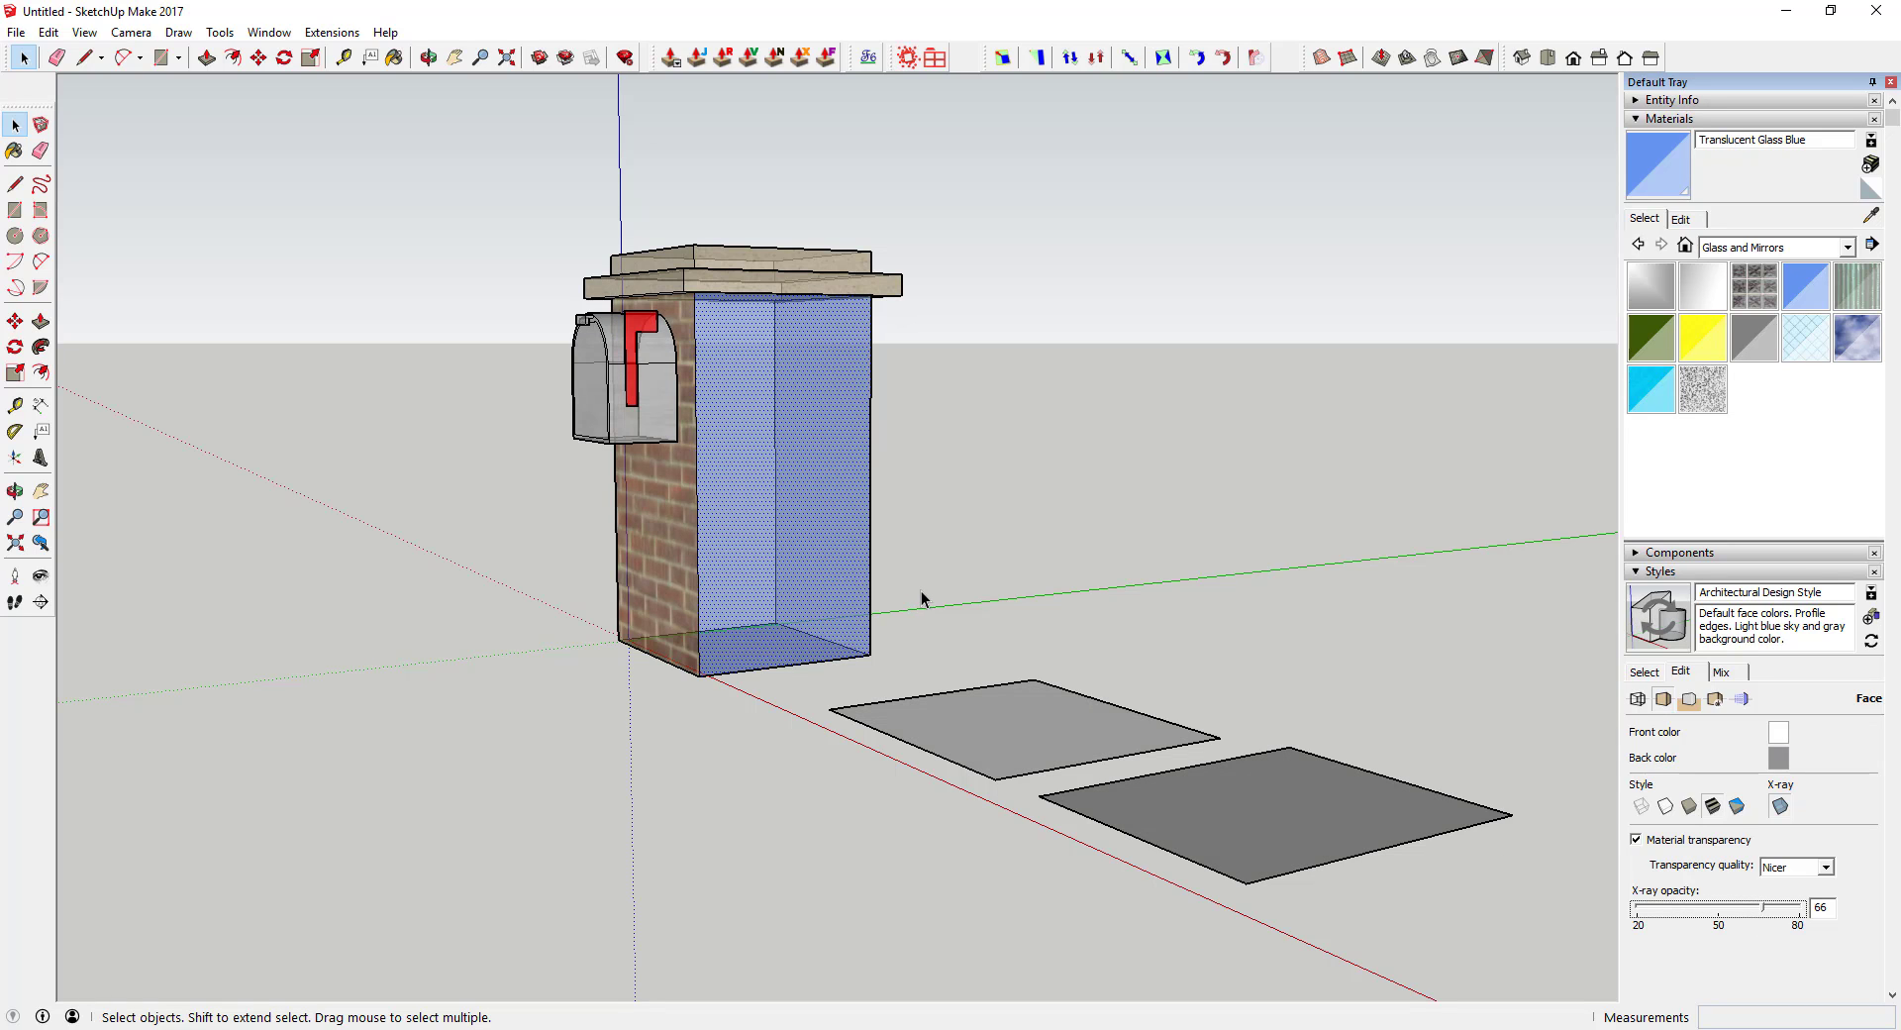
Set the transparency quality back to Faster and turn off X-ray
{"action": "left_click", "coordinate": [1799, 868]}
{"action": "left_click", "coordinate": [1777, 885]}
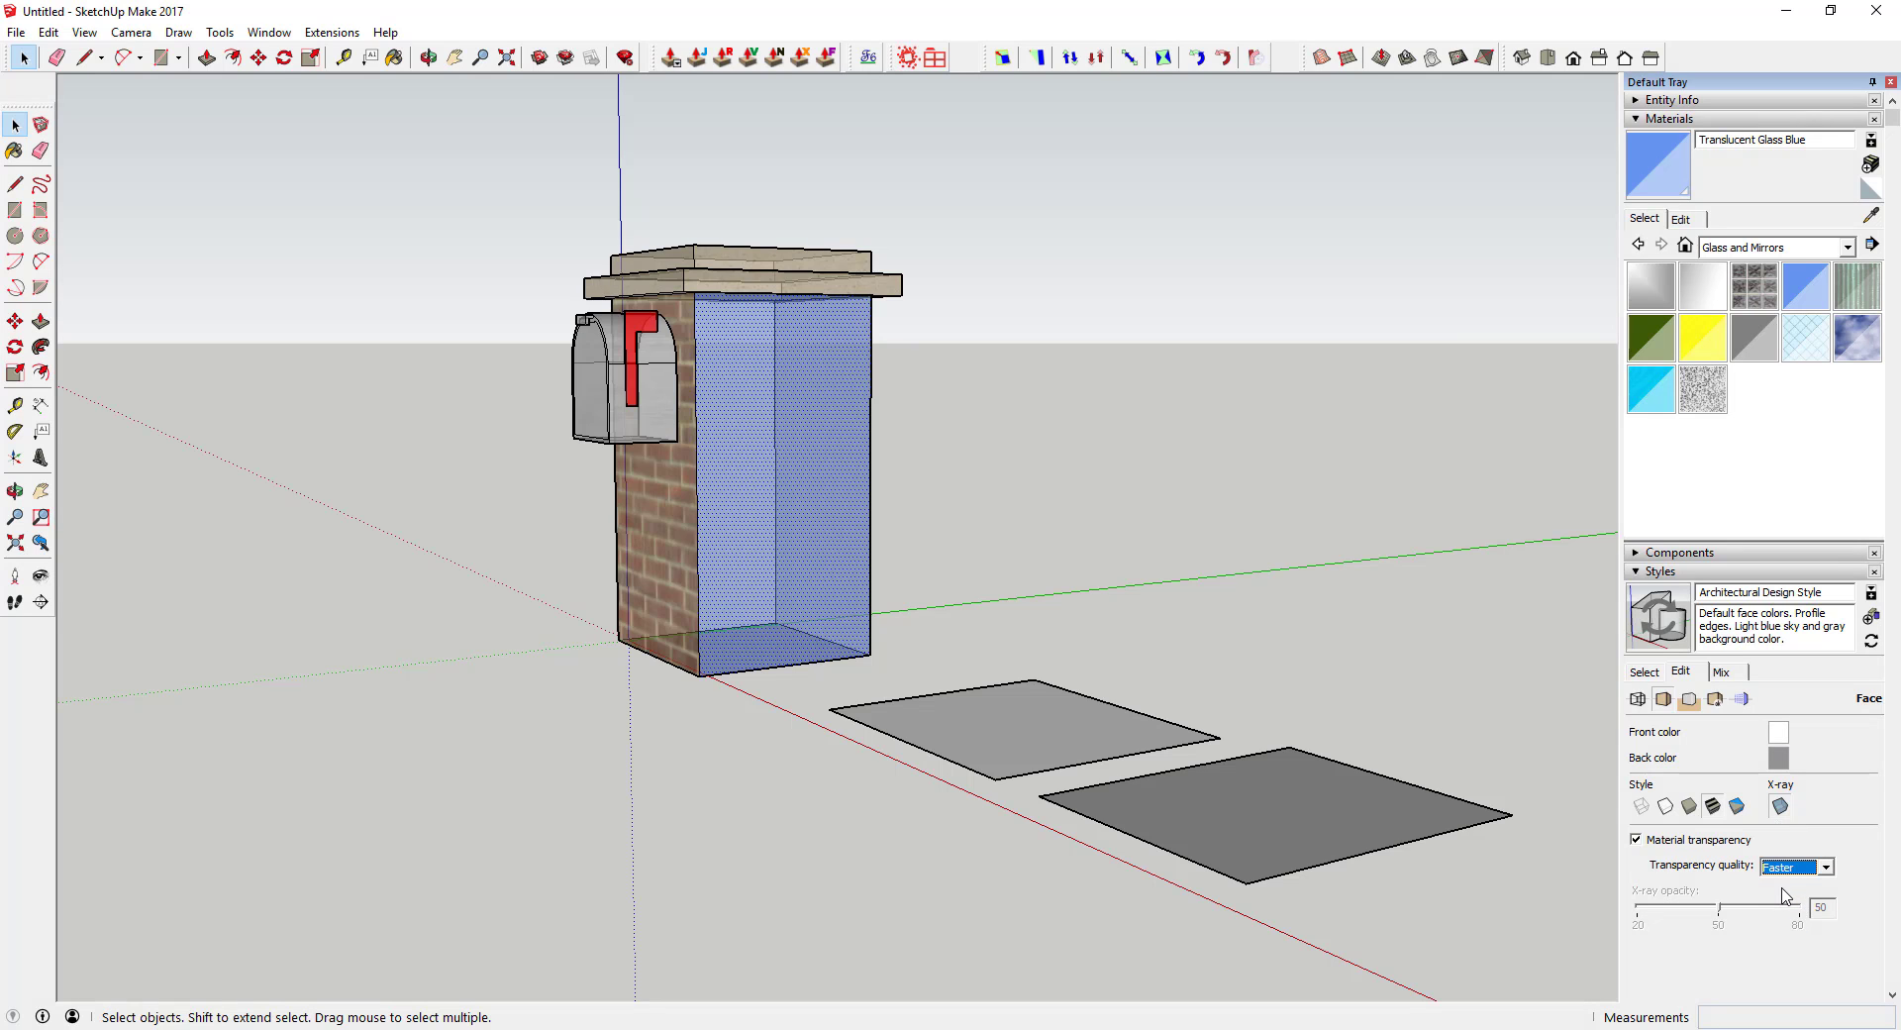
{"action": "left_click", "coordinate": [1780, 806]}
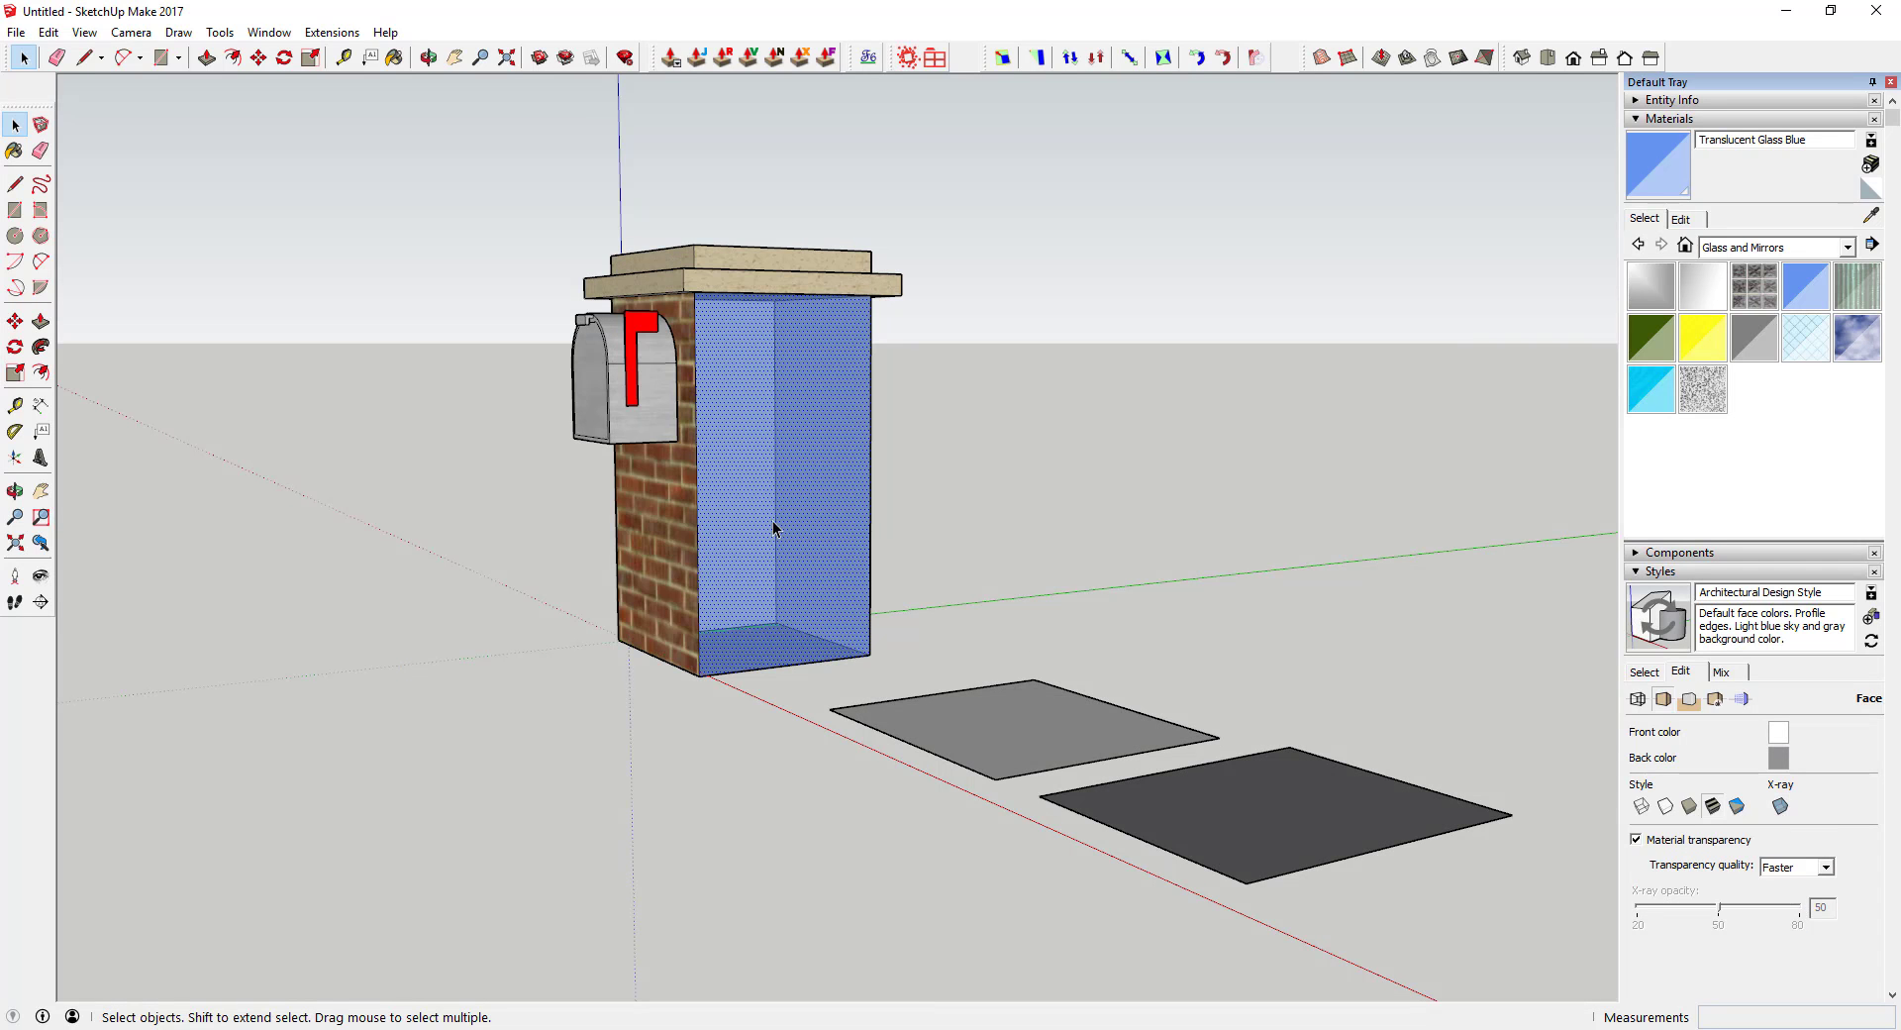
Sample the Brick Antique 01 material from the pillar's mailbox side and paint the blue glass face with it
{"action": "middle_click_drag", "start_coordinate": [773, 531], "coordinate": [953, 532]}
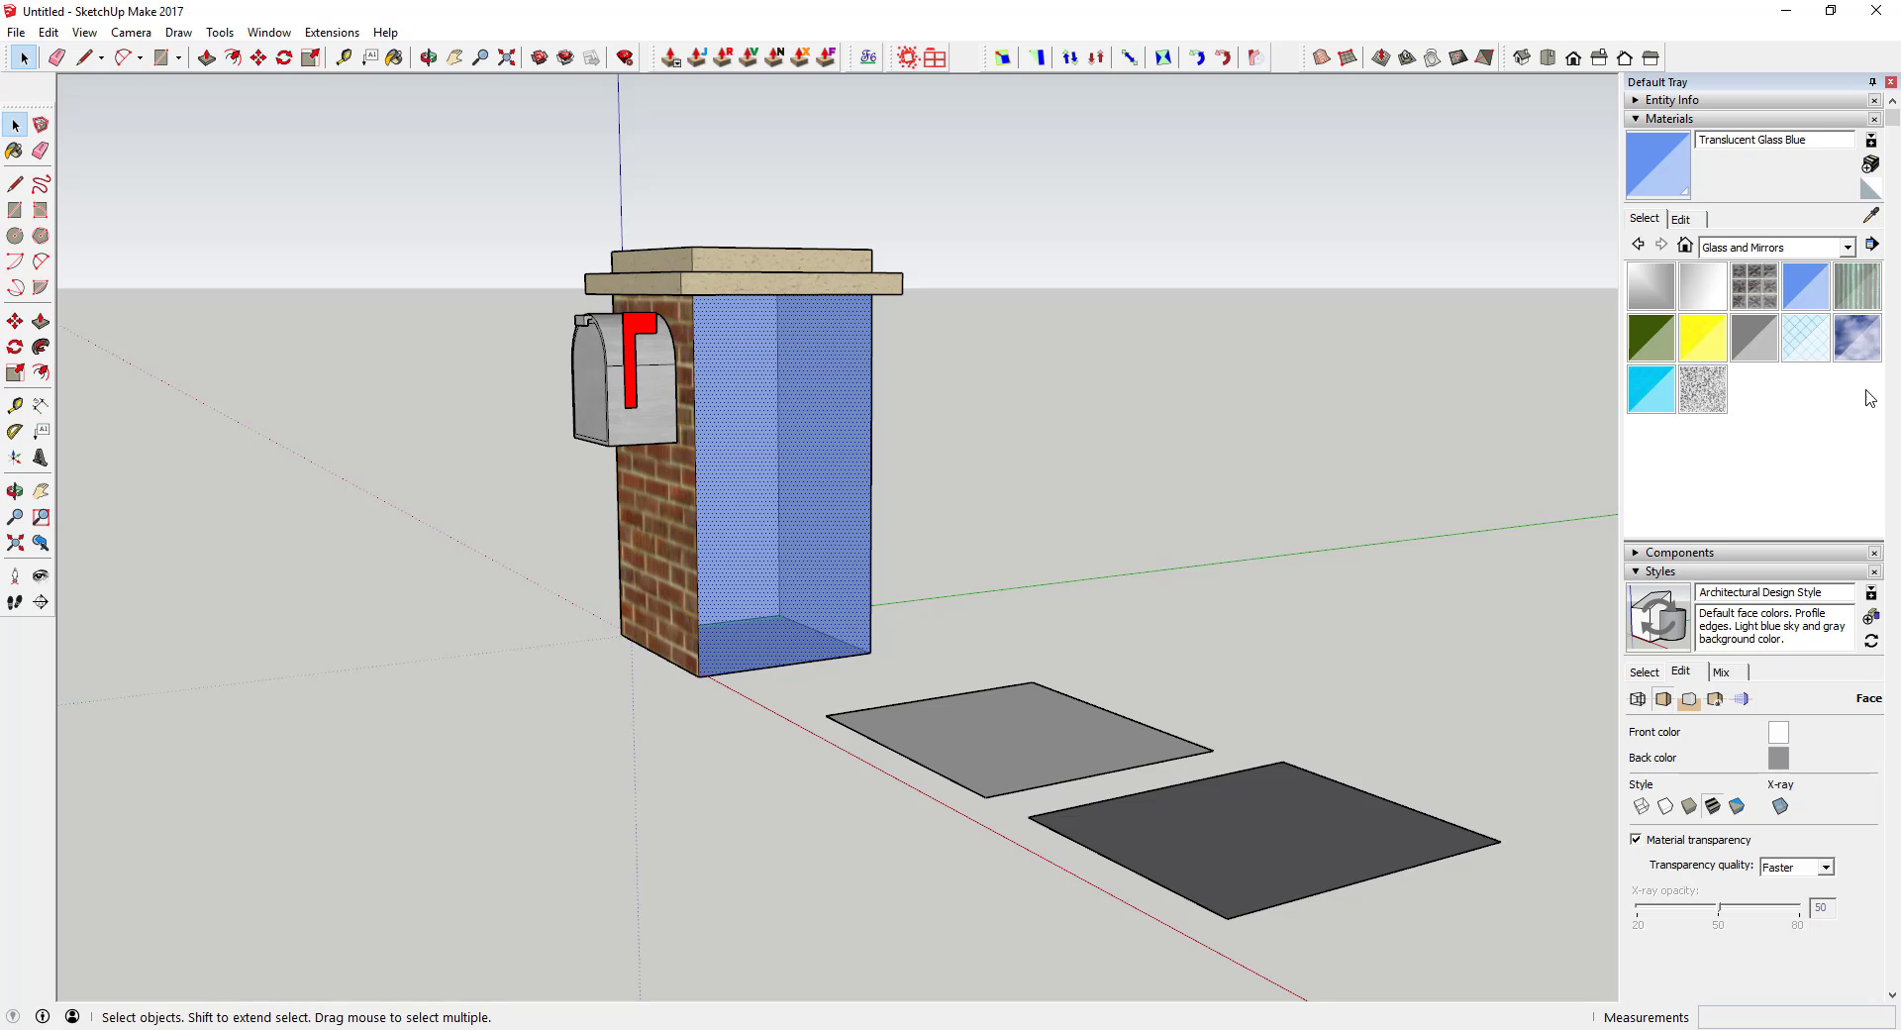
{"action": "left_click", "coordinate": [1871, 215]}
{"action": "left_click", "coordinate": [664, 533]}
{"action": "left_click", "coordinate": [773, 503]}
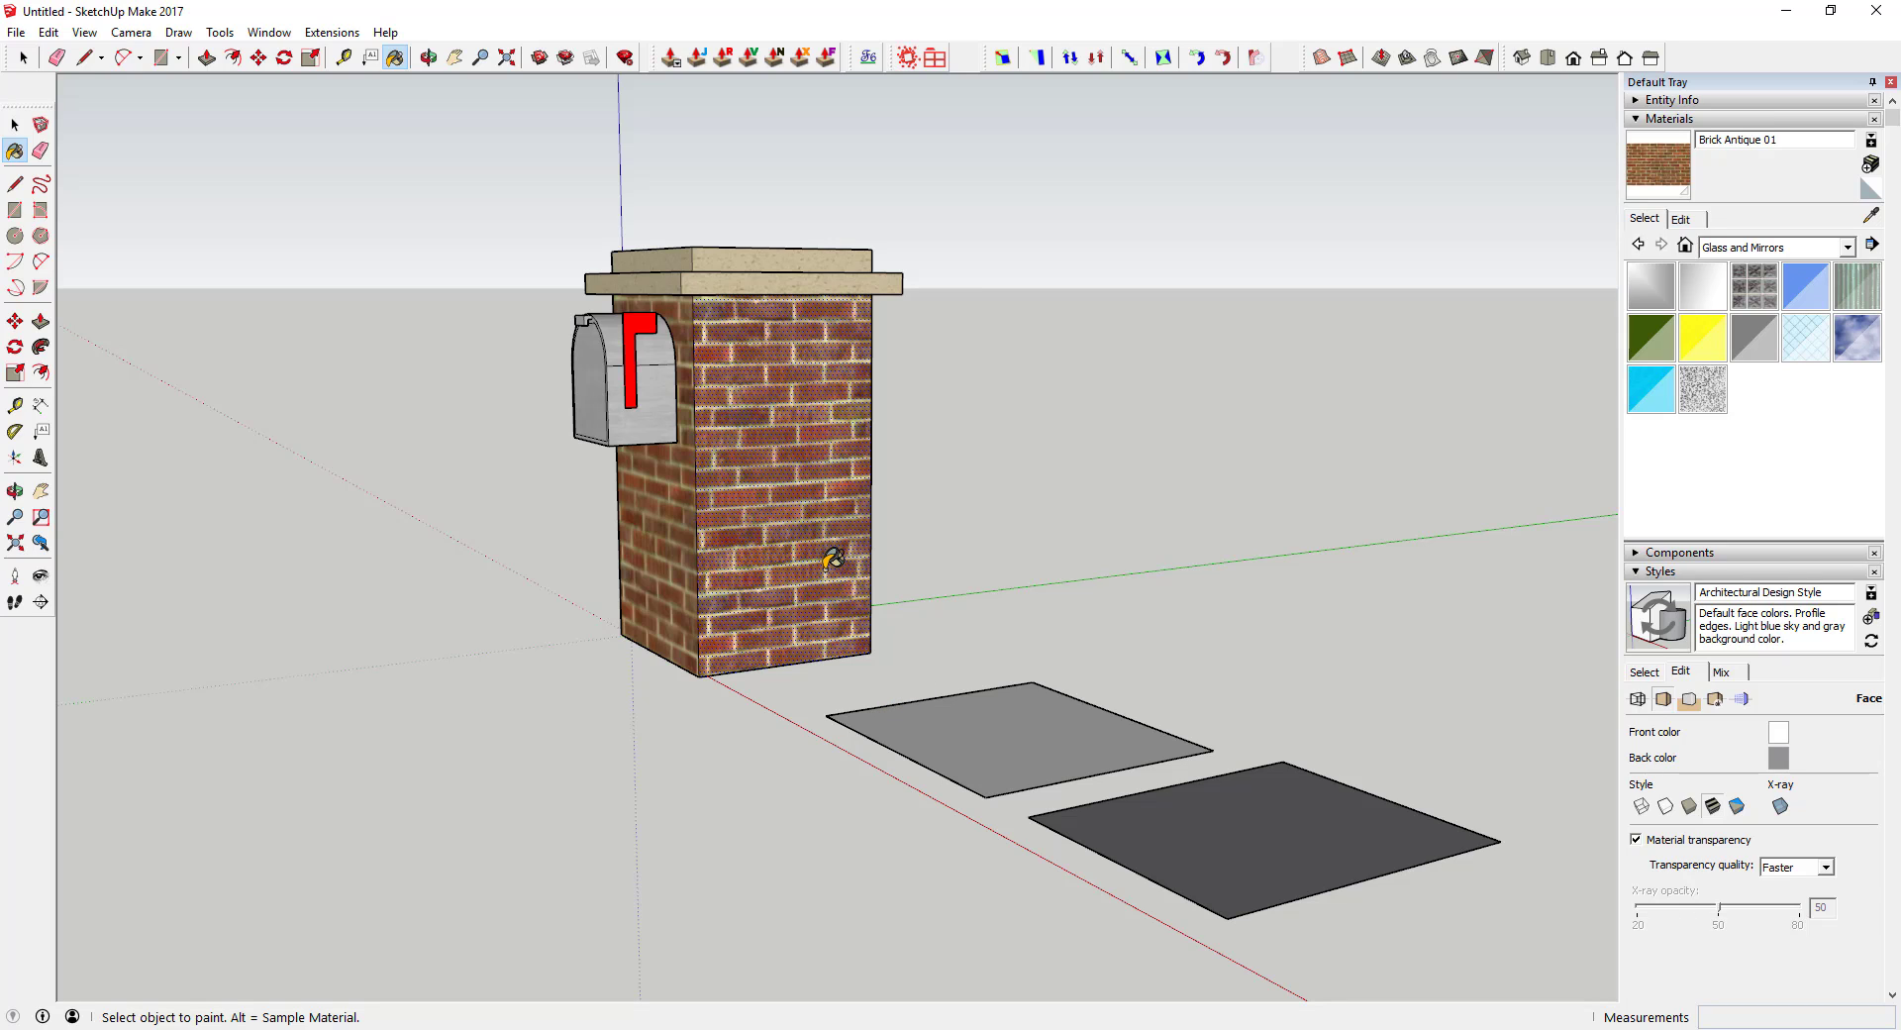
{"action": "middle_click_drag", "start_coordinate": [836, 544], "coordinate": [1506, 751]}
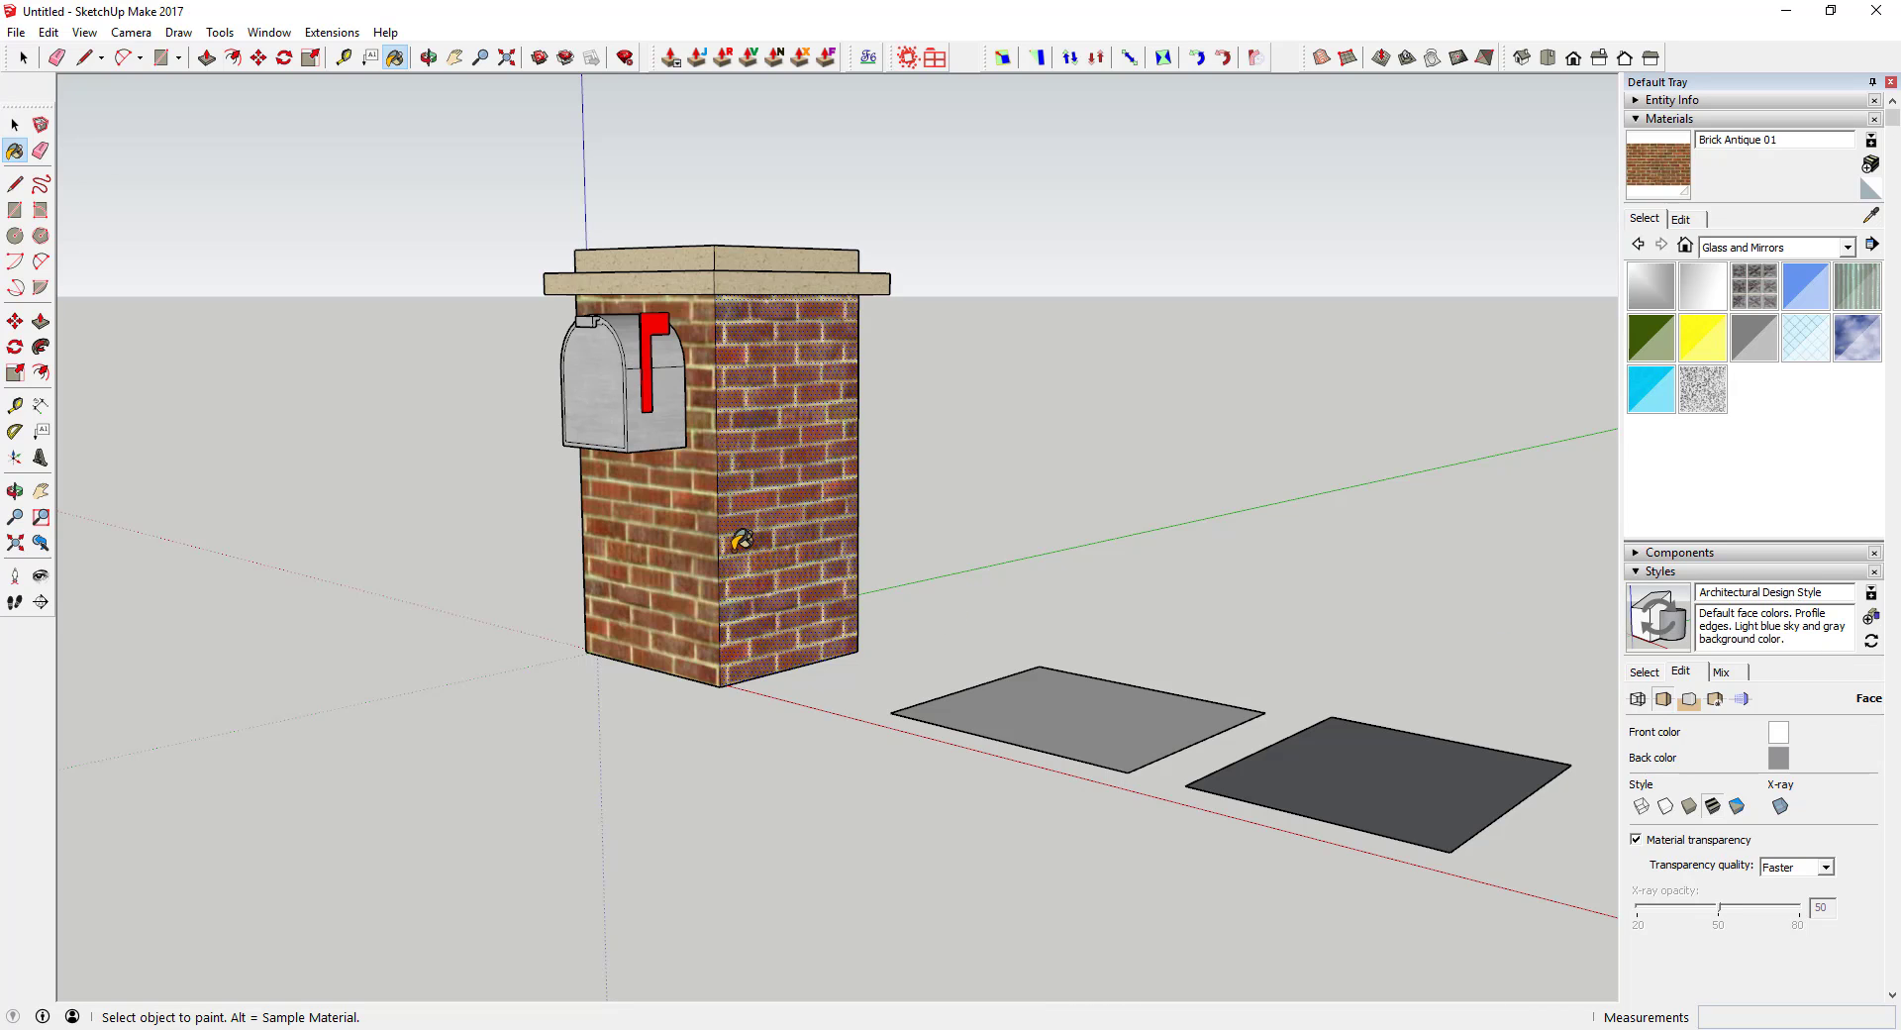
Apply Architectural Design Style1 from the Default Styles collection, and reapply the edited Architectural Design Style from the In Model collection
{"action": "left_click", "coordinate": [1643, 672]}
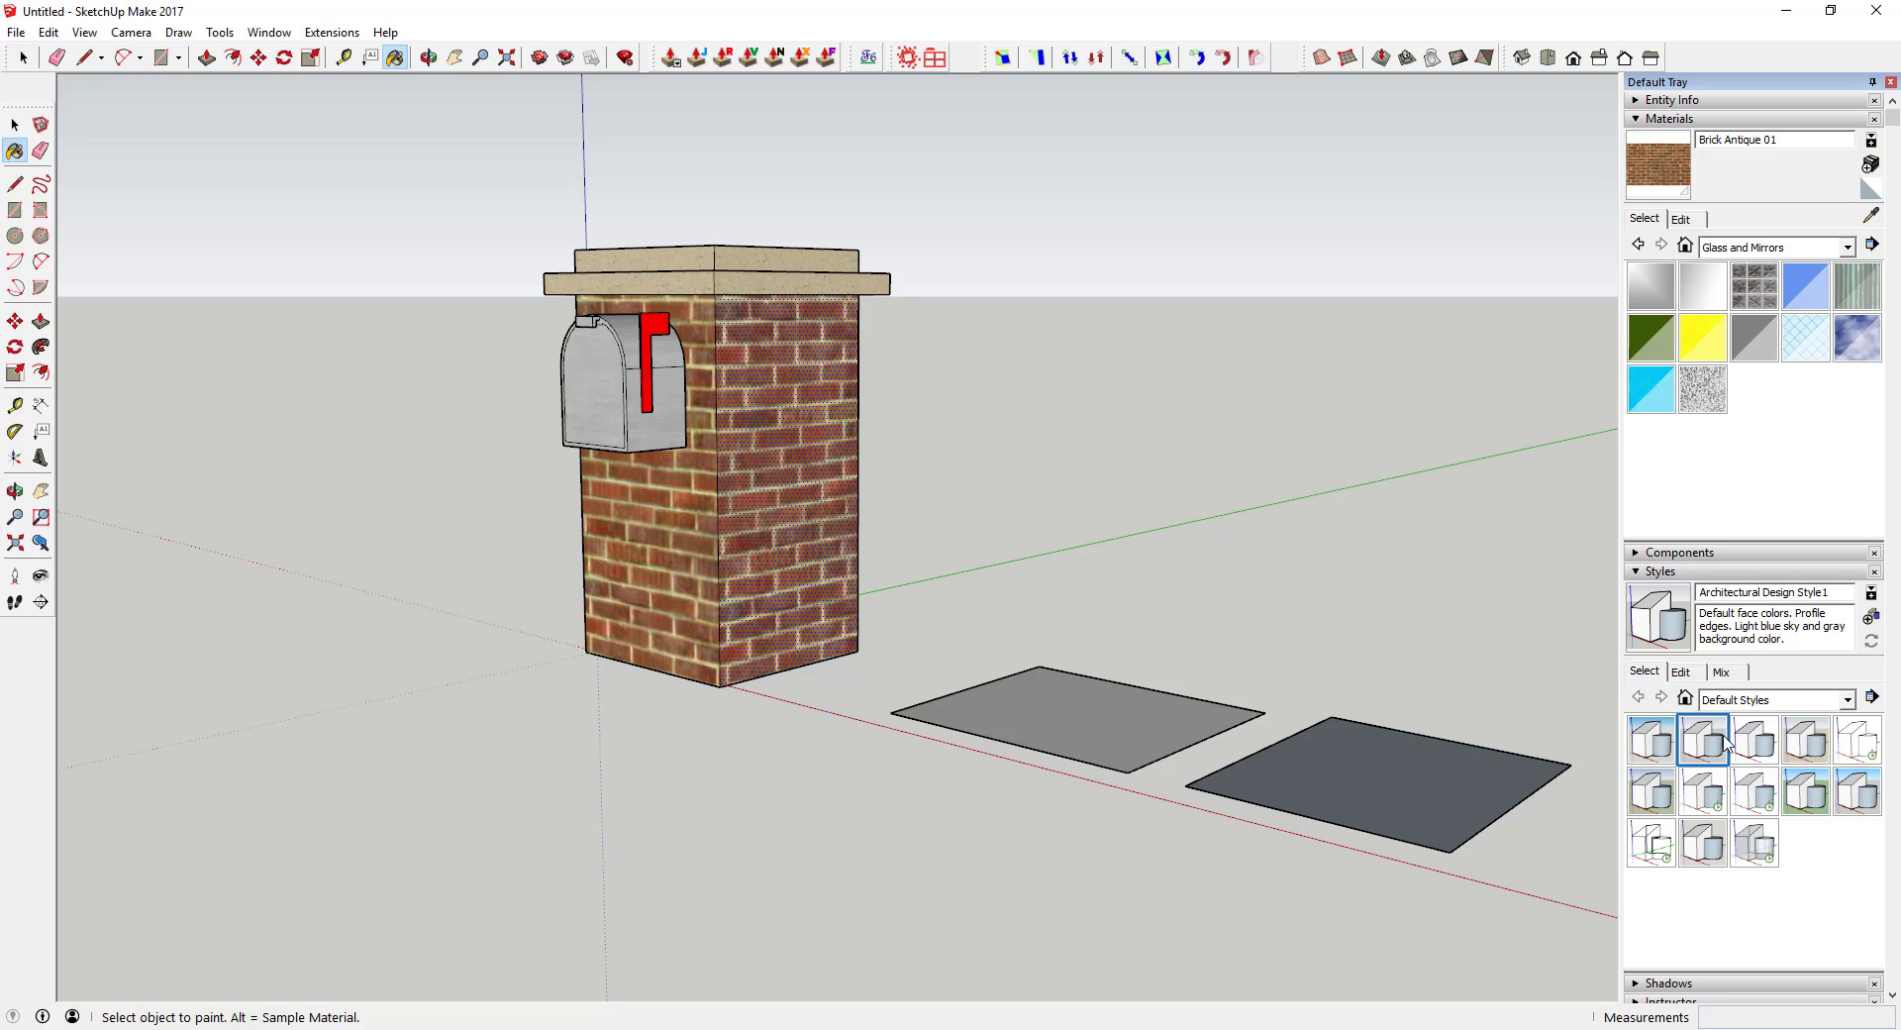
{"action": "left_click", "coordinate": [1735, 701]}
{"action": "scroll", "coordinate": [1735, 723], "scroll_direction": "up", "scroll_amount": 1}
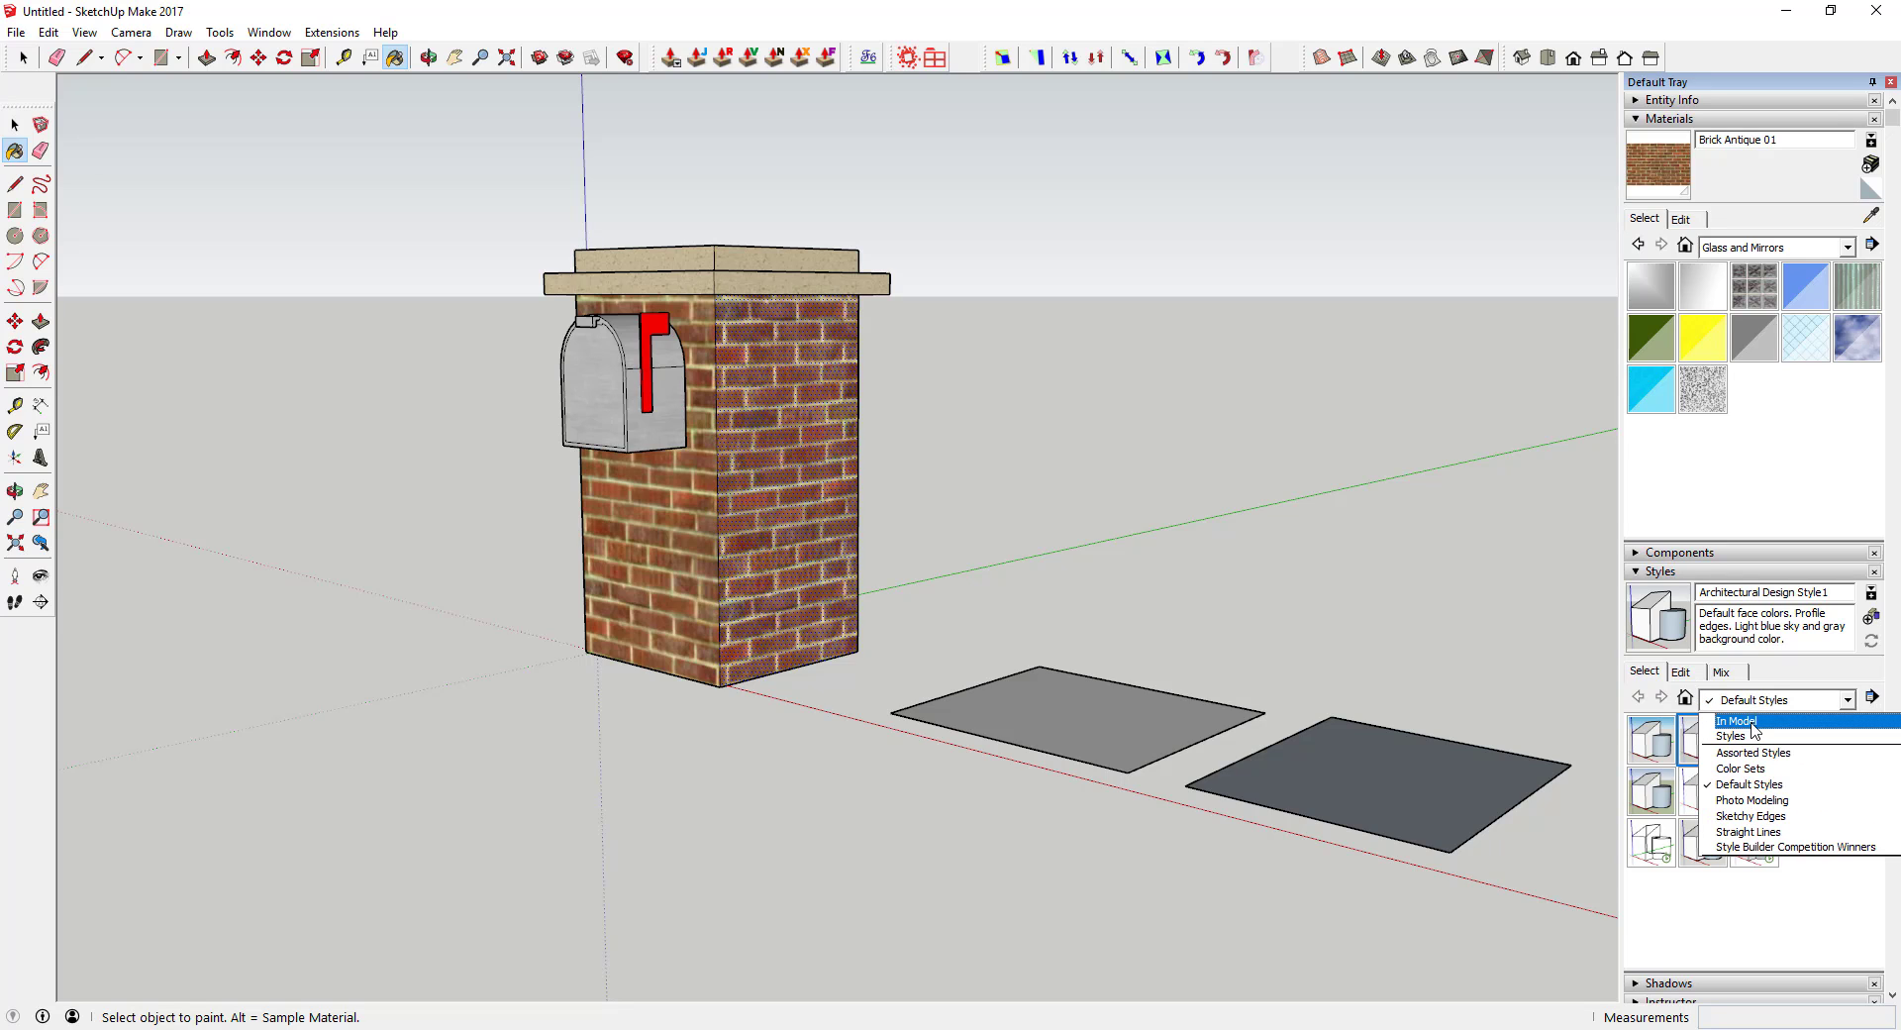
{"action": "left_click", "coordinate": [1742, 721]}
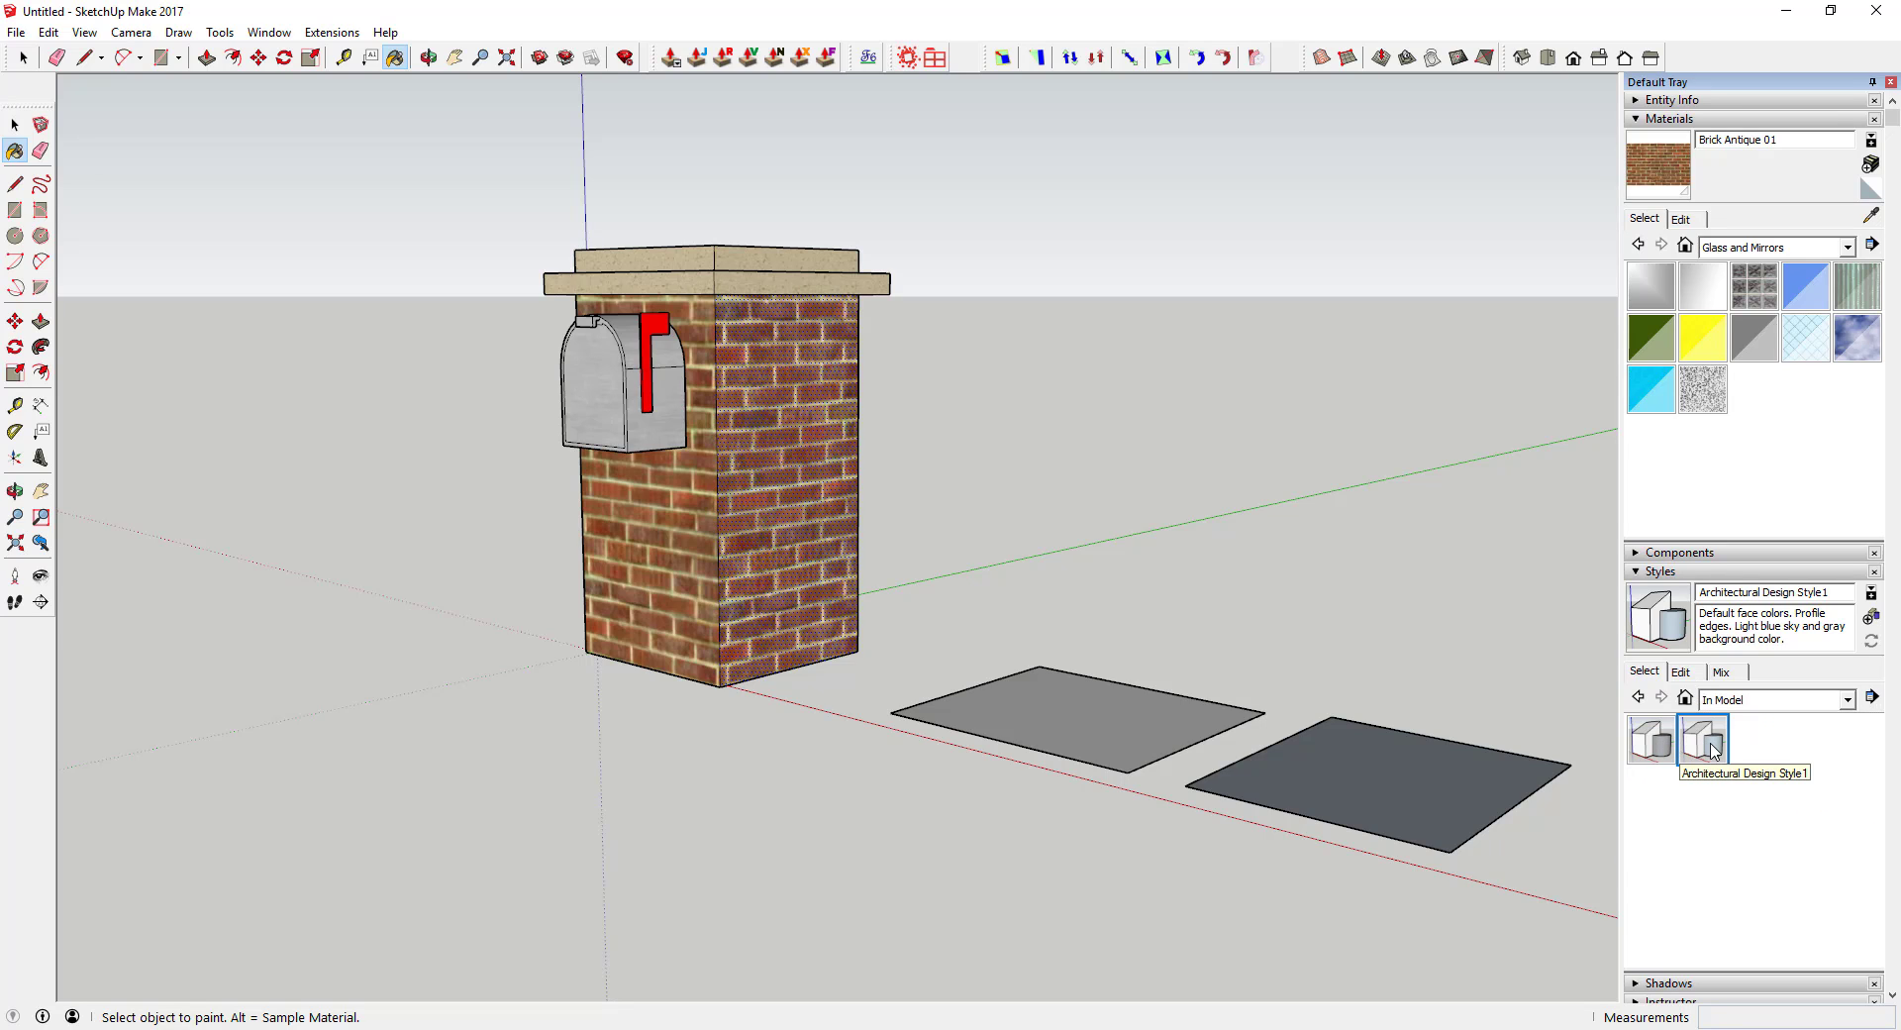
{"action": "left_click", "coordinate": [1661, 751]}
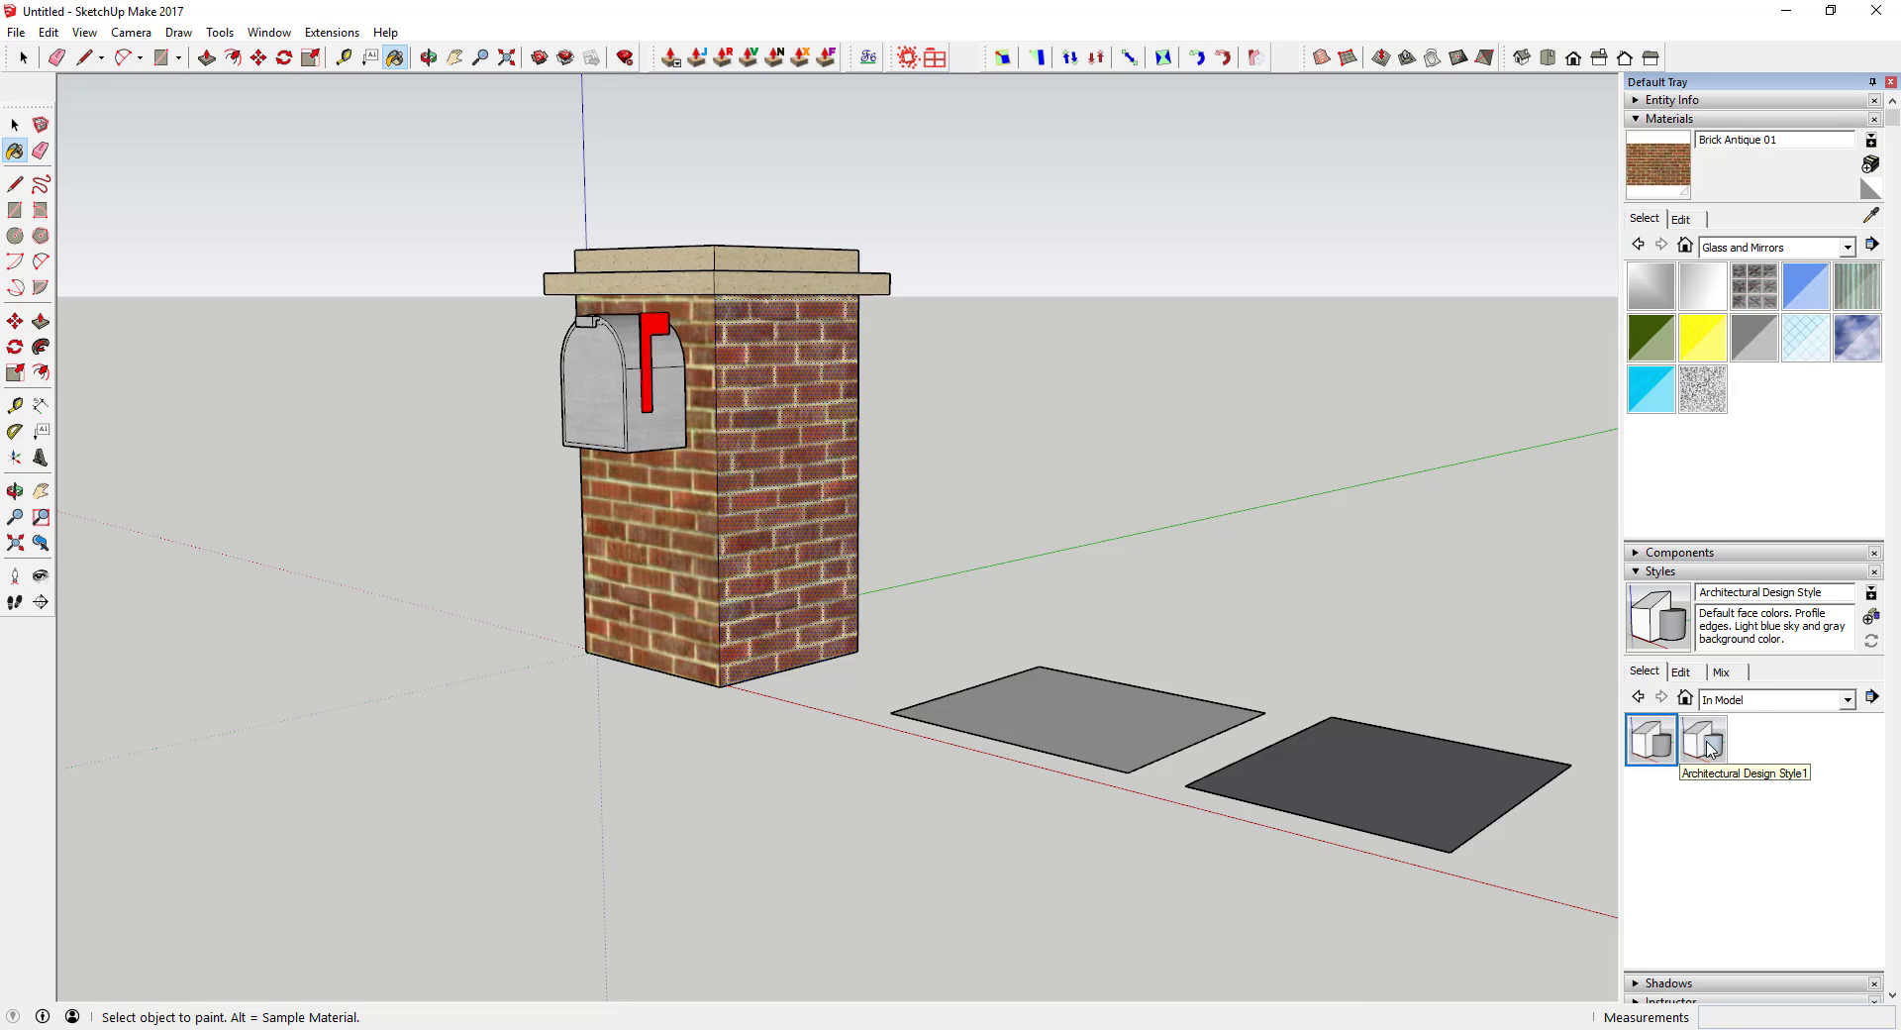
Browse the available style collections and show the Photo Modeling styles
{"action": "left_click", "coordinate": [1767, 699]}
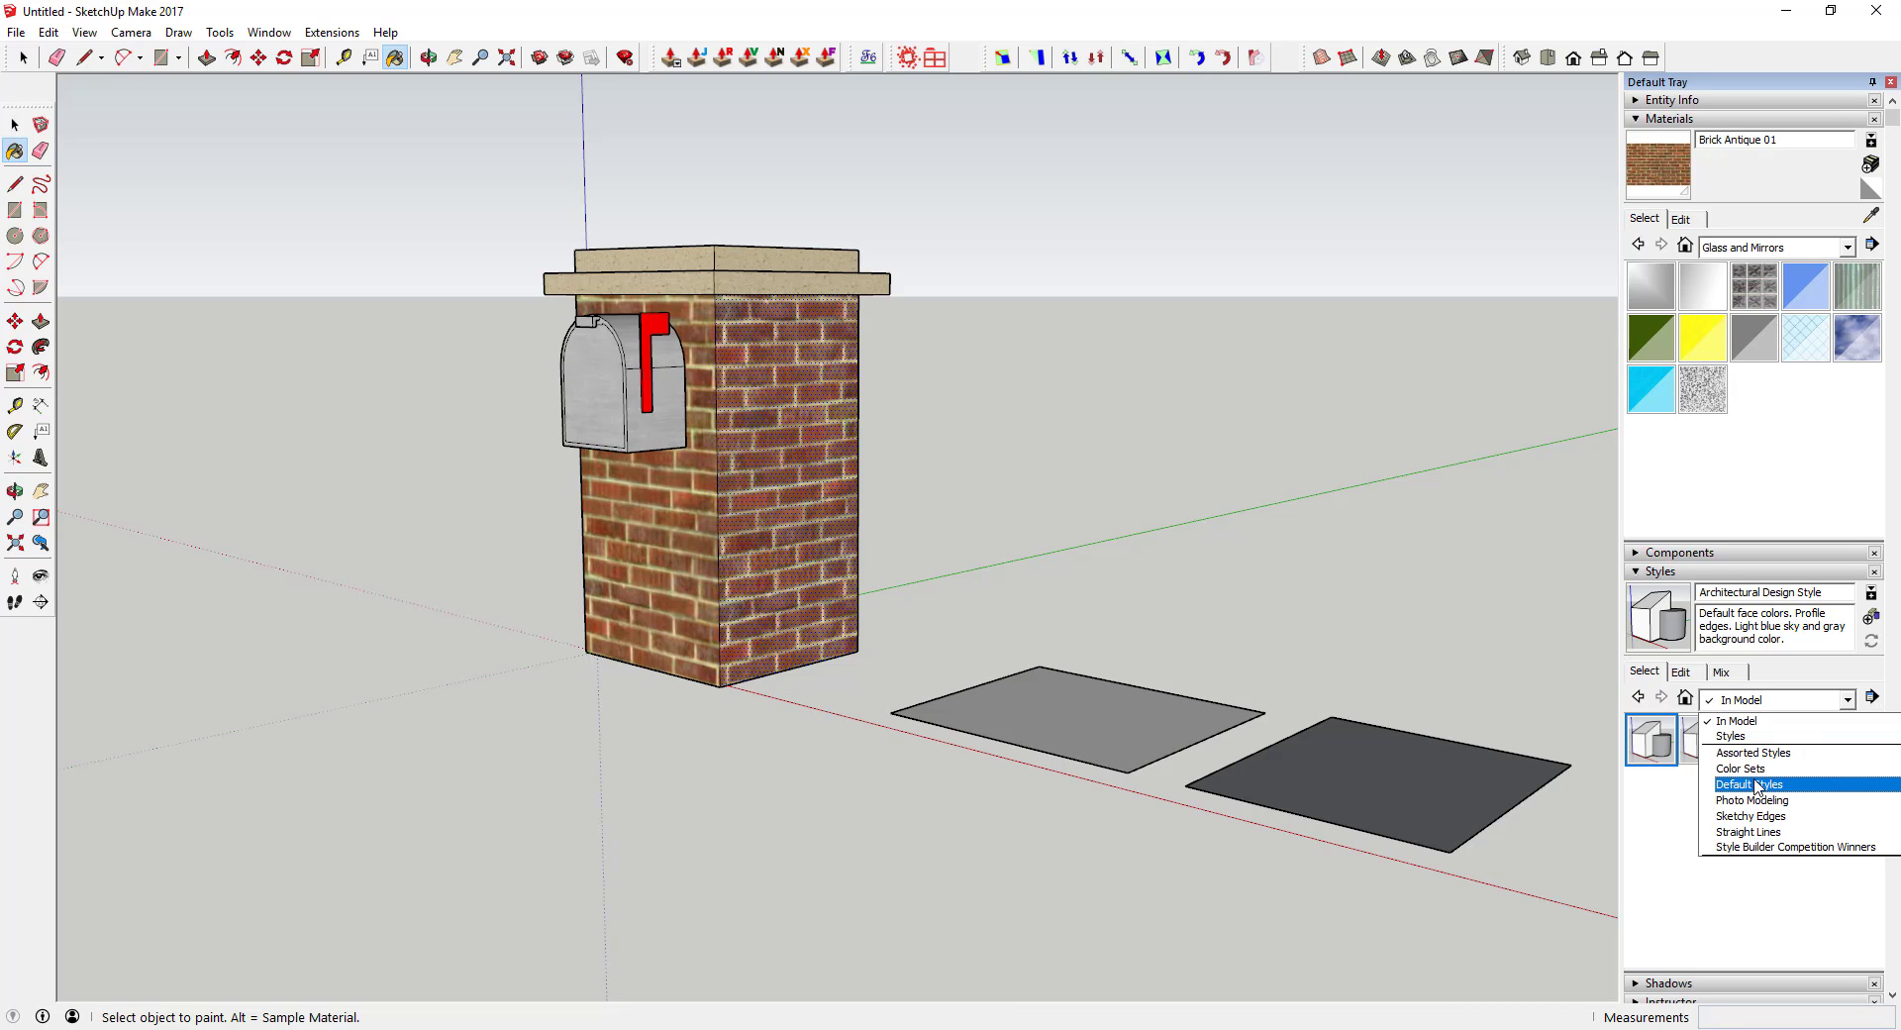
{"action": "left_click", "coordinate": [1676, 814]}
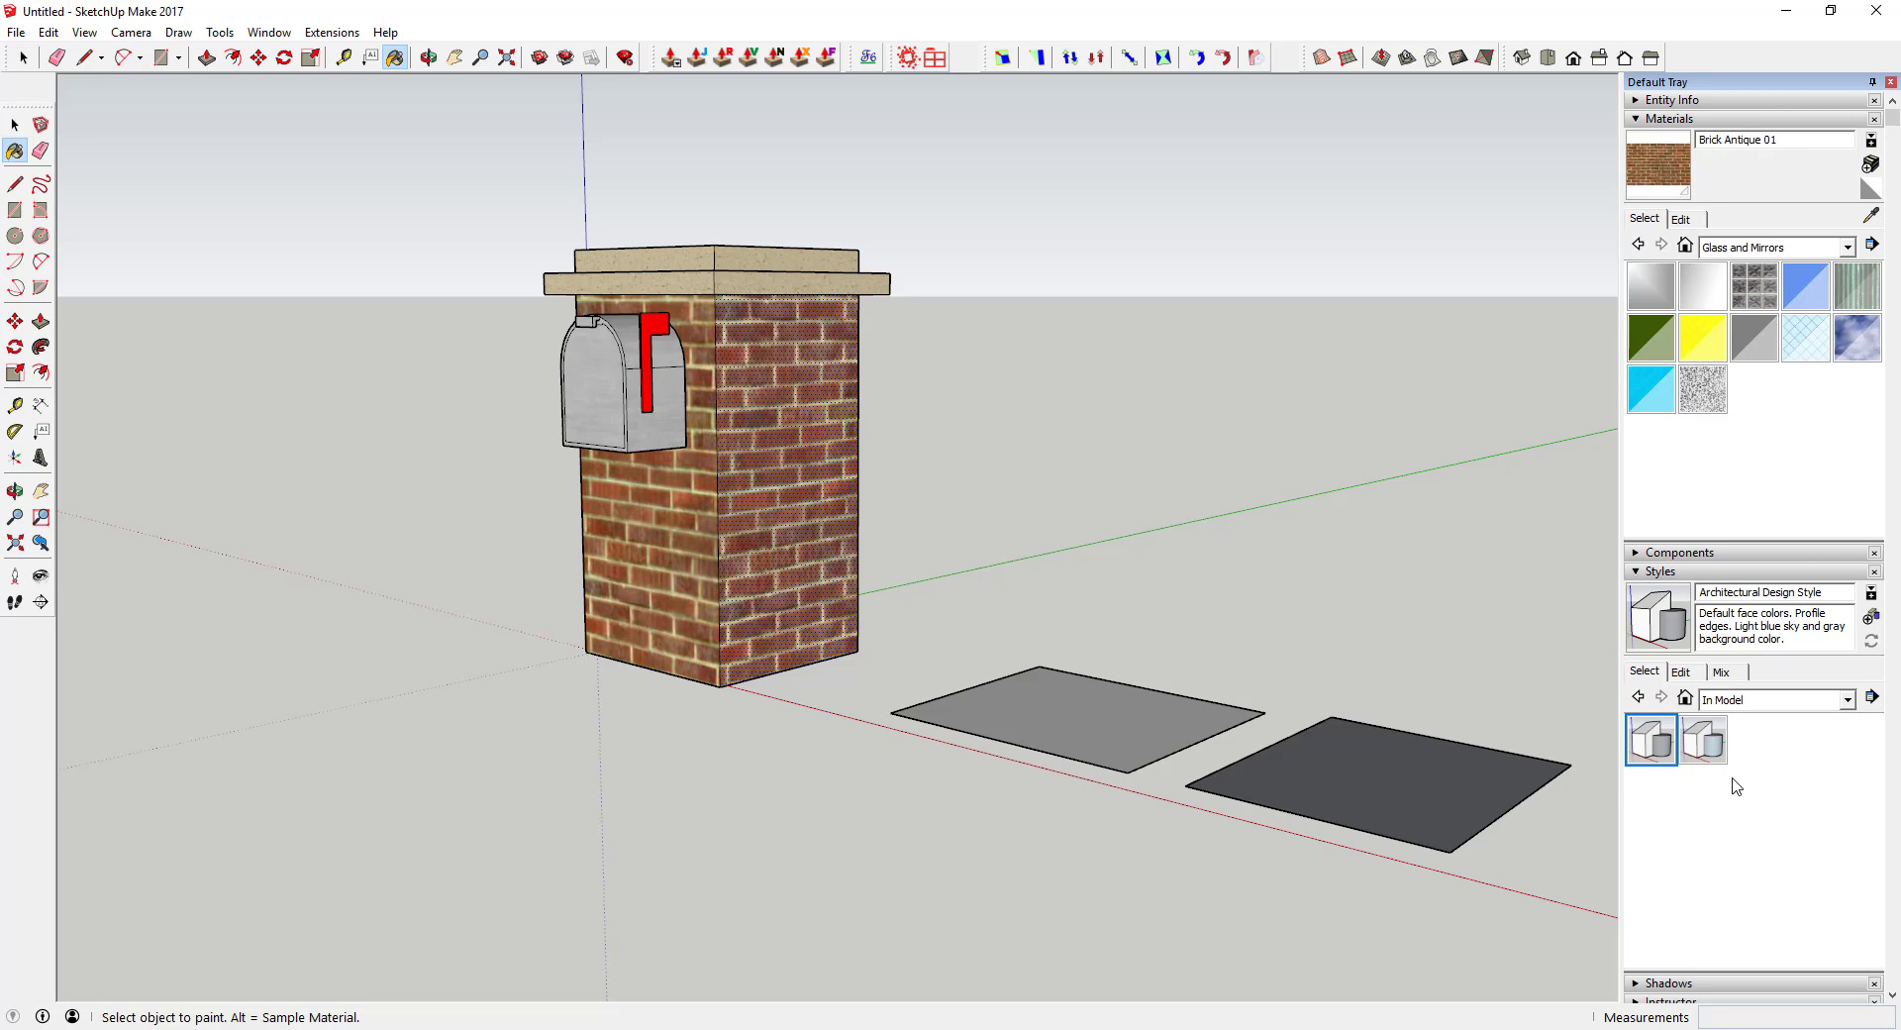
{"action": "scroll", "coordinate": [881, 531], "scroll_direction": "down", "scroll_amount": 1}
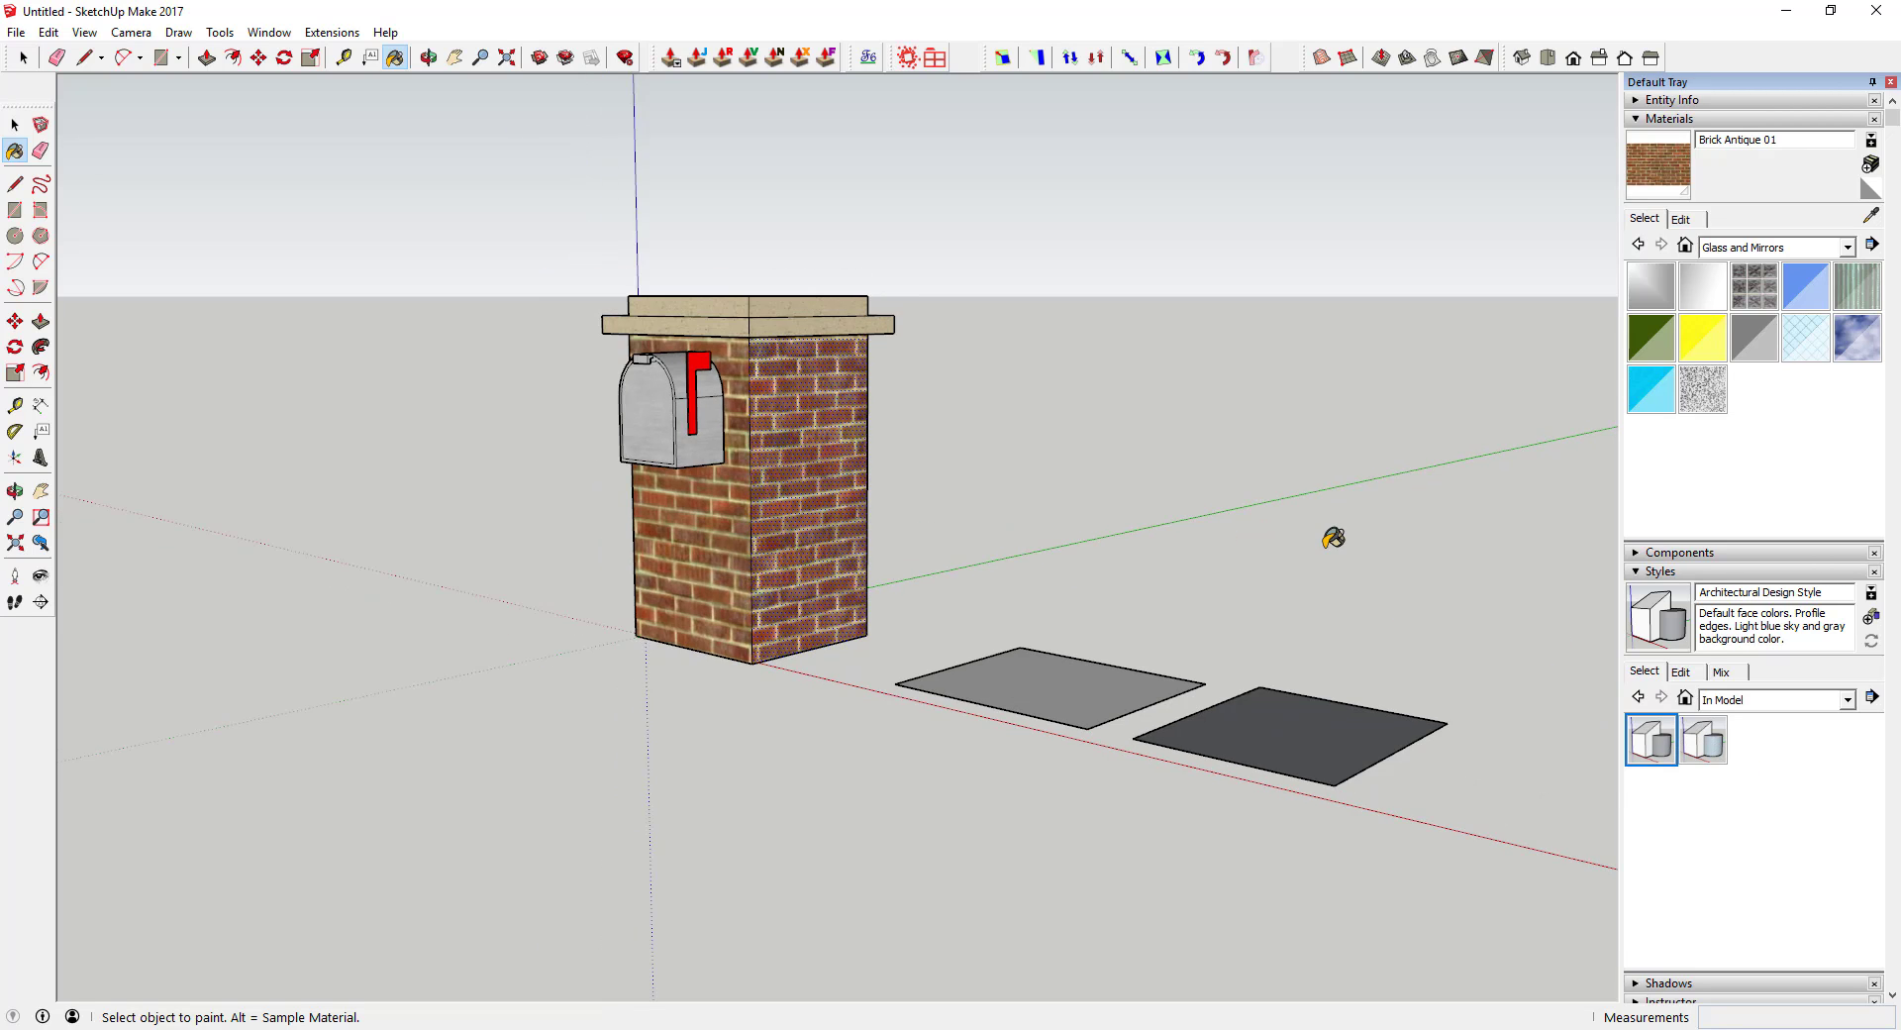
{"action": "scroll", "coordinate": [1325, 543], "scroll_direction": "up", "scroll_amount": 1}
{"action": "middle_click_drag", "start_coordinate": [1323, 543], "coordinate": [1356, 561]}
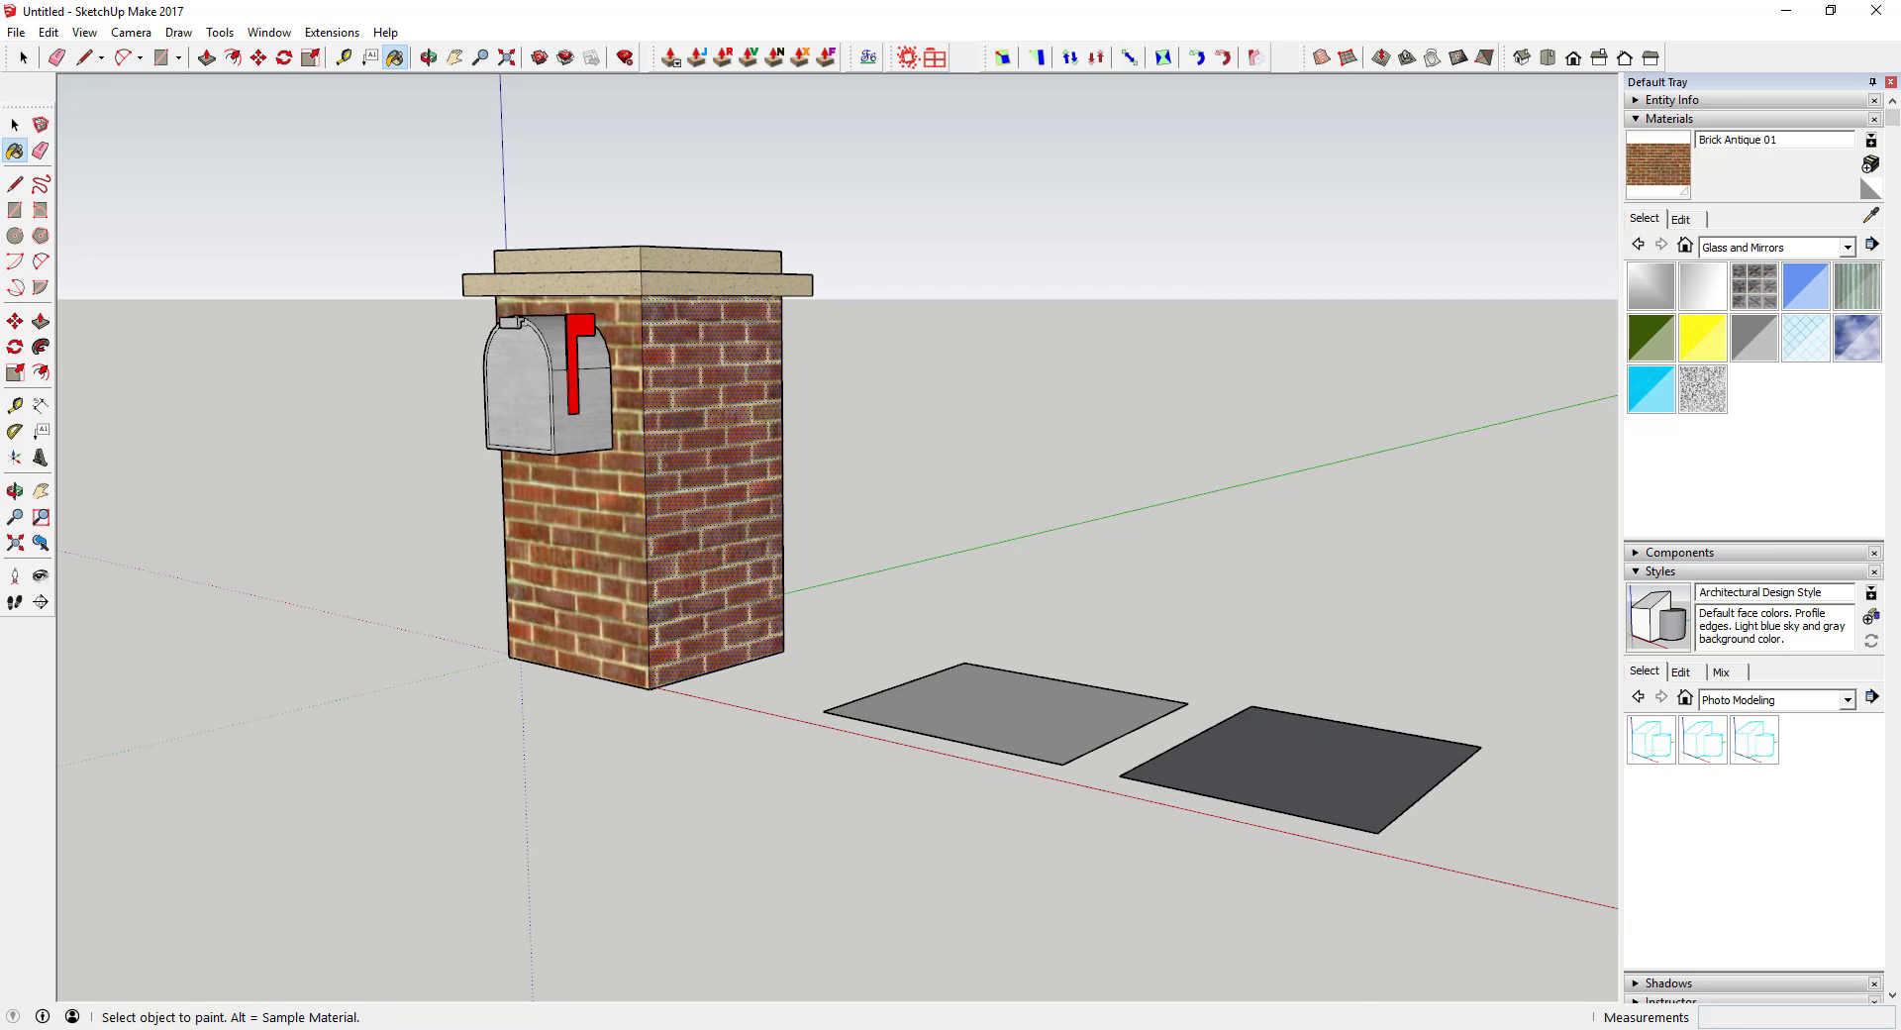
Switch to the Empire State model and show the face settings of its current style
{"action": "left_click", "coordinate": [1145, 1026]}
{"action": "left_click", "coordinate": [1247, 966]}
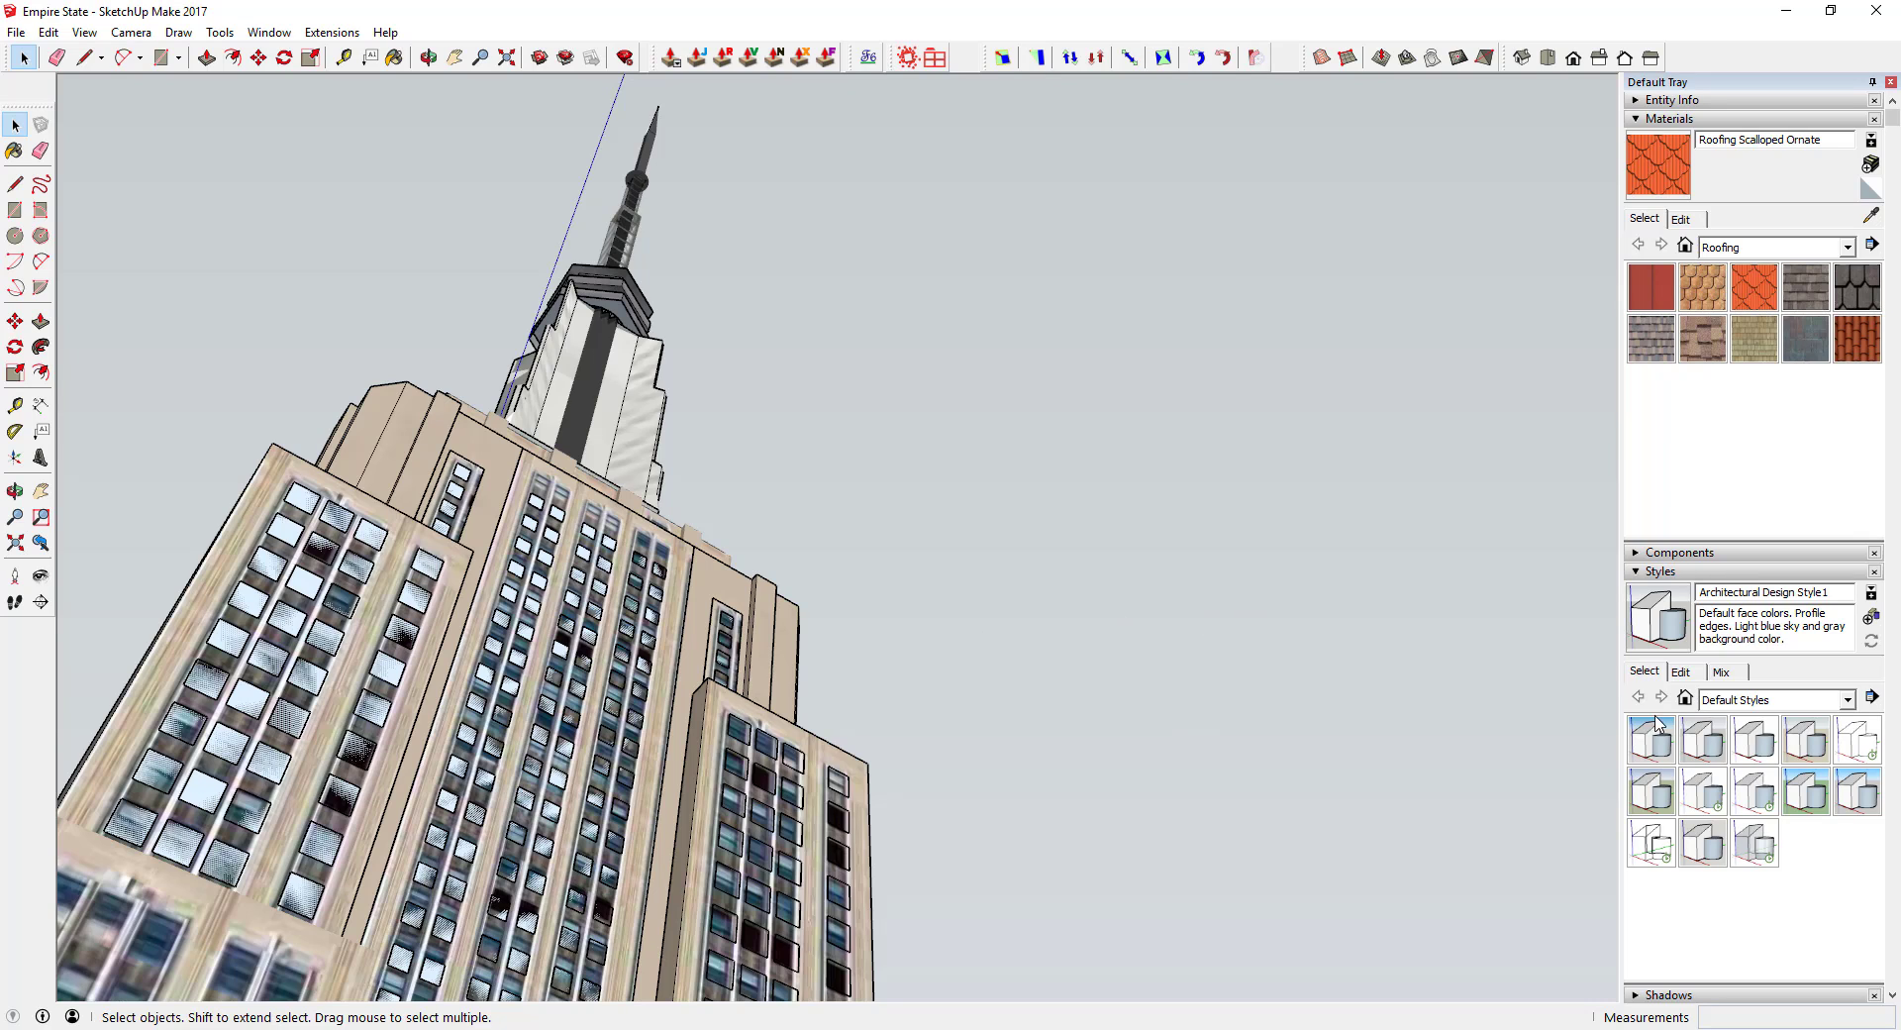
{"action": "left_click", "coordinate": [1681, 673]}
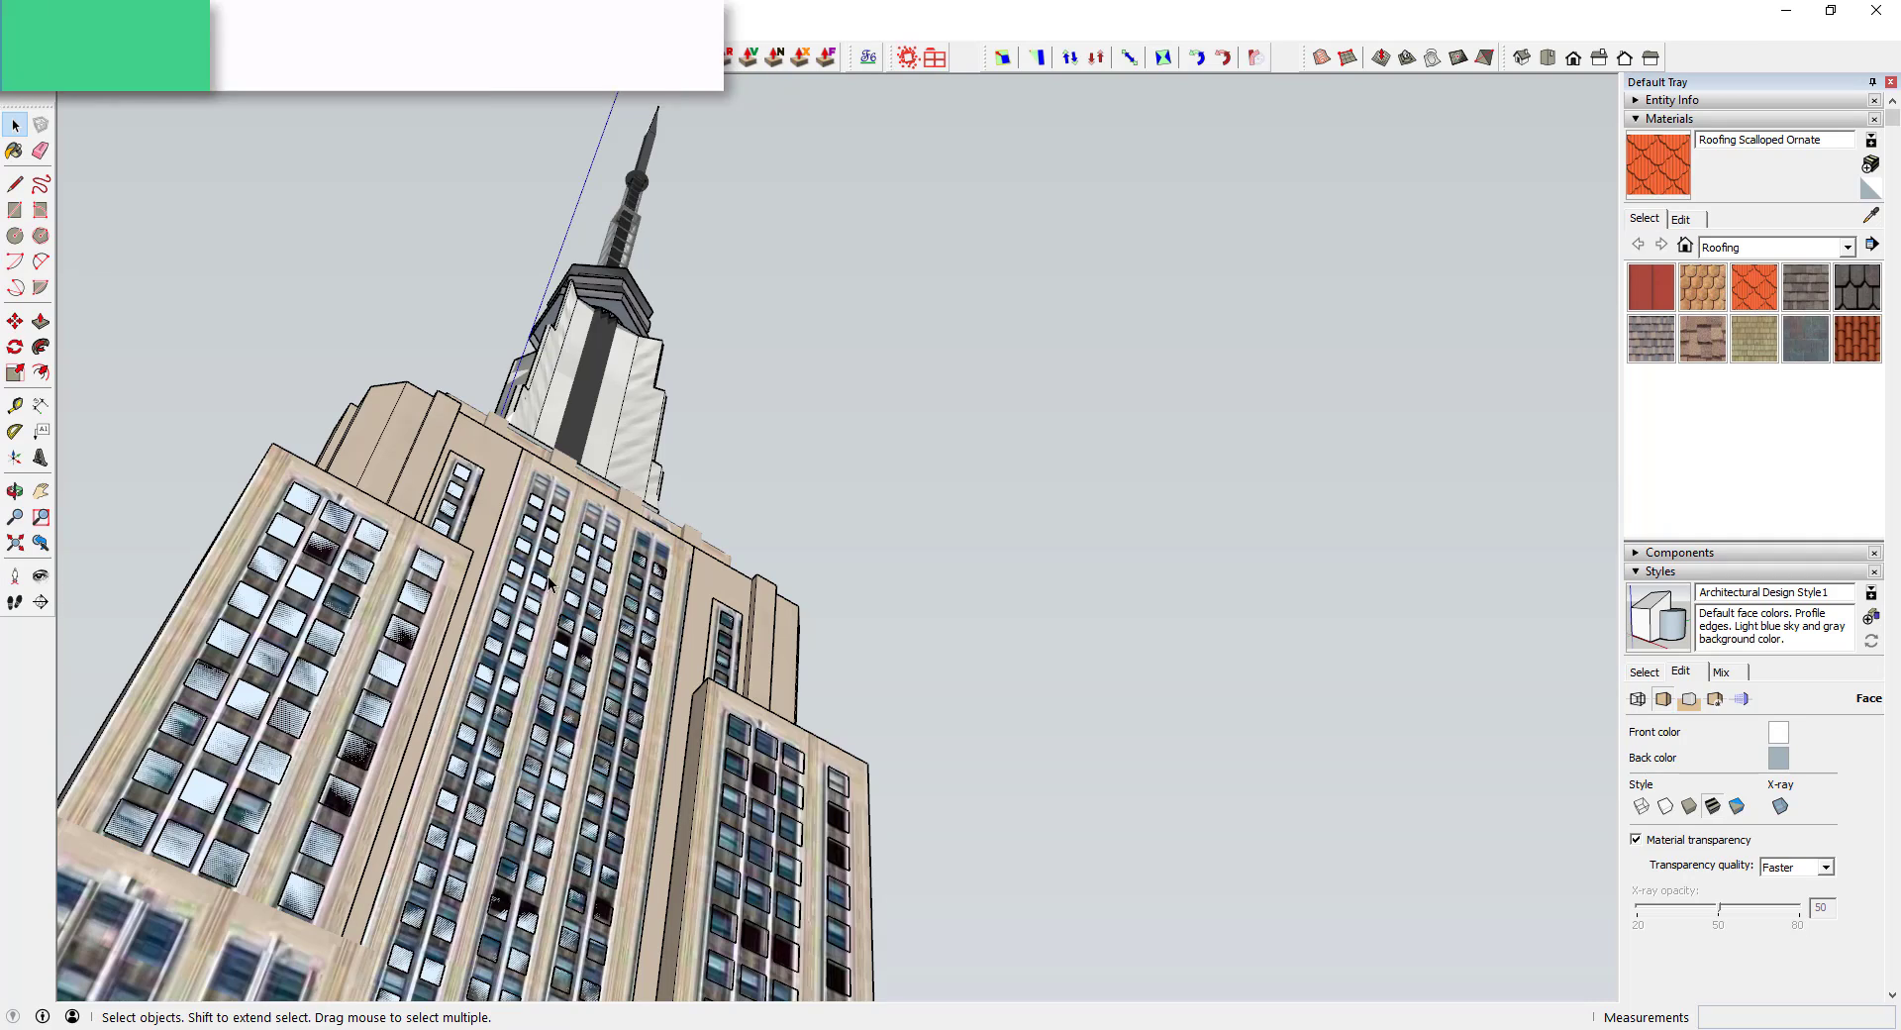
Look around from a stationary viewpoint to examine the textured Empire State building from its base up to its spire
{"action": "left_click", "coordinate": [41, 574]}
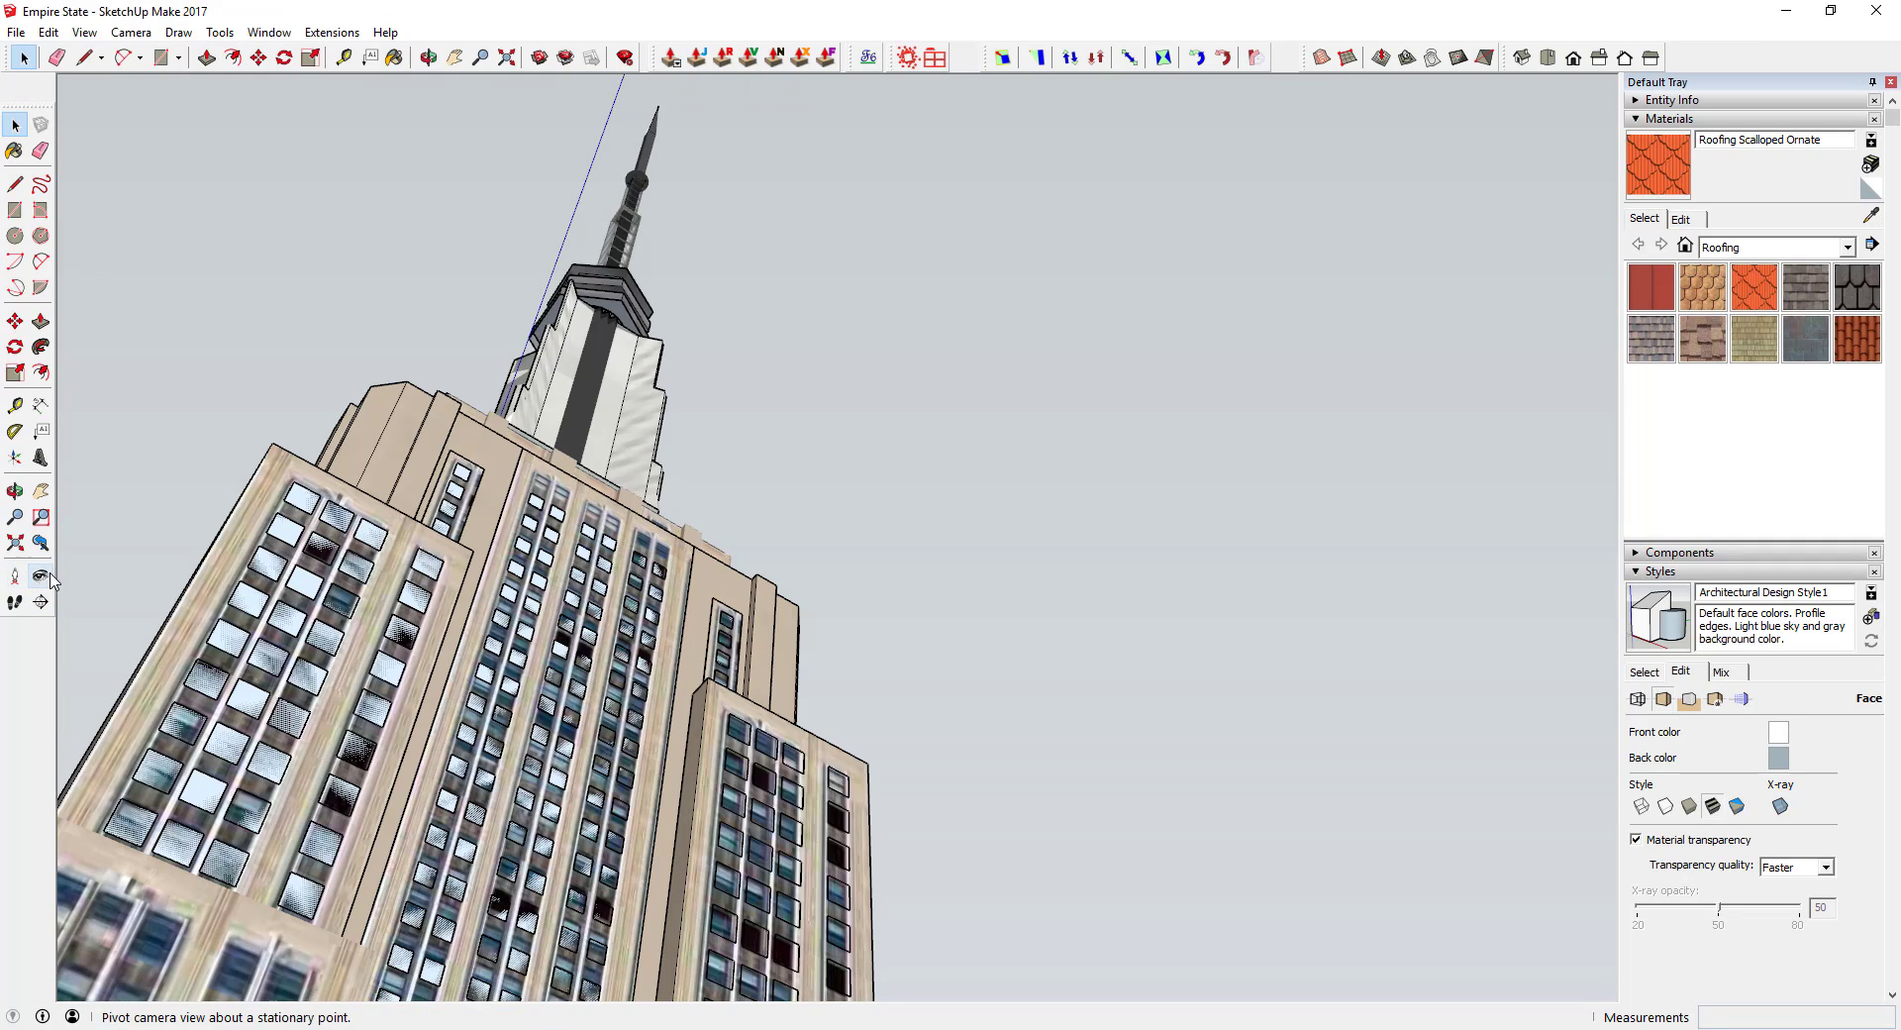
{"action": "left_click_drag", "start_coordinate": [460, 503], "coordinate": [470, 693]}
{"action": "left_click_drag", "start_coordinate": [618, 414], "coordinate": [663, 893]}
{"action": "left_click_drag", "start_coordinate": [559, 416], "coordinate": [629, 913]}
{"action": "left_click_drag", "start_coordinate": [514, 348], "coordinate": [653, 643]}
{"action": "left_click_drag", "start_coordinate": [680, 509], "coordinate": [621, 725]}
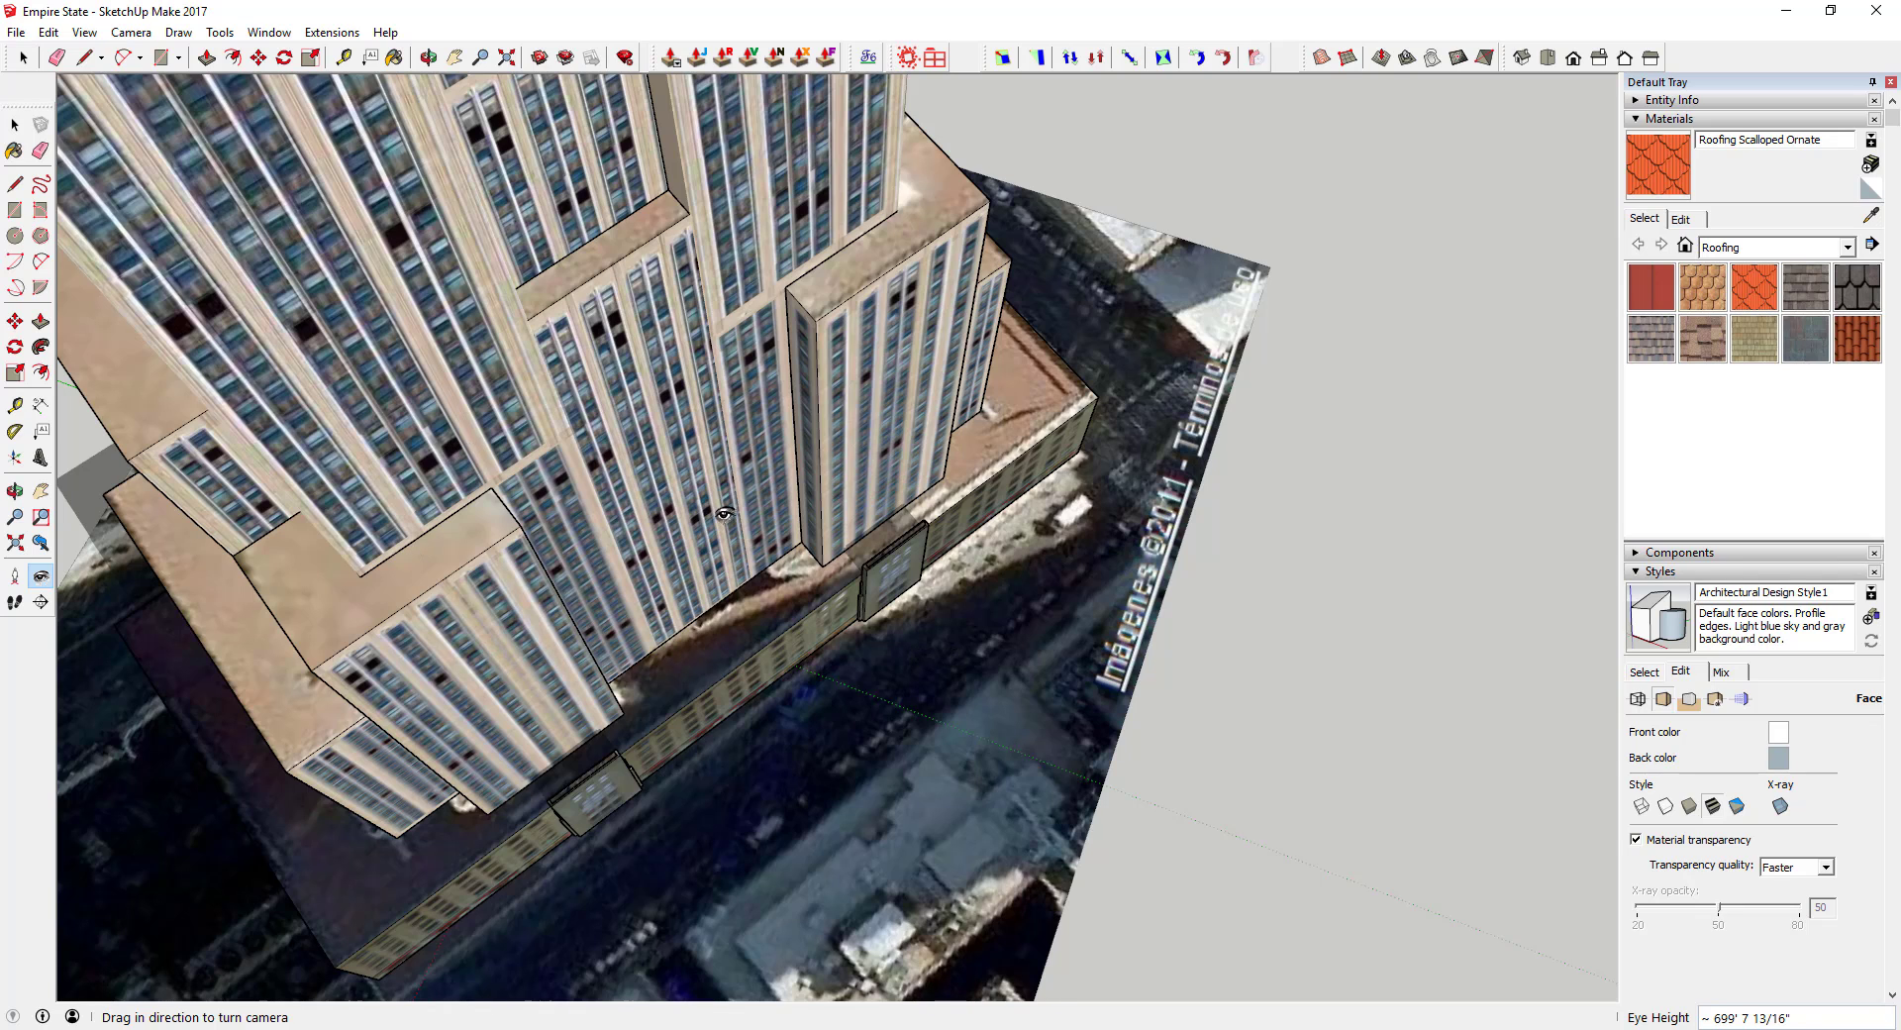
{"action": "left_click_drag", "start_coordinate": [726, 515], "coordinate": [835, 102]}
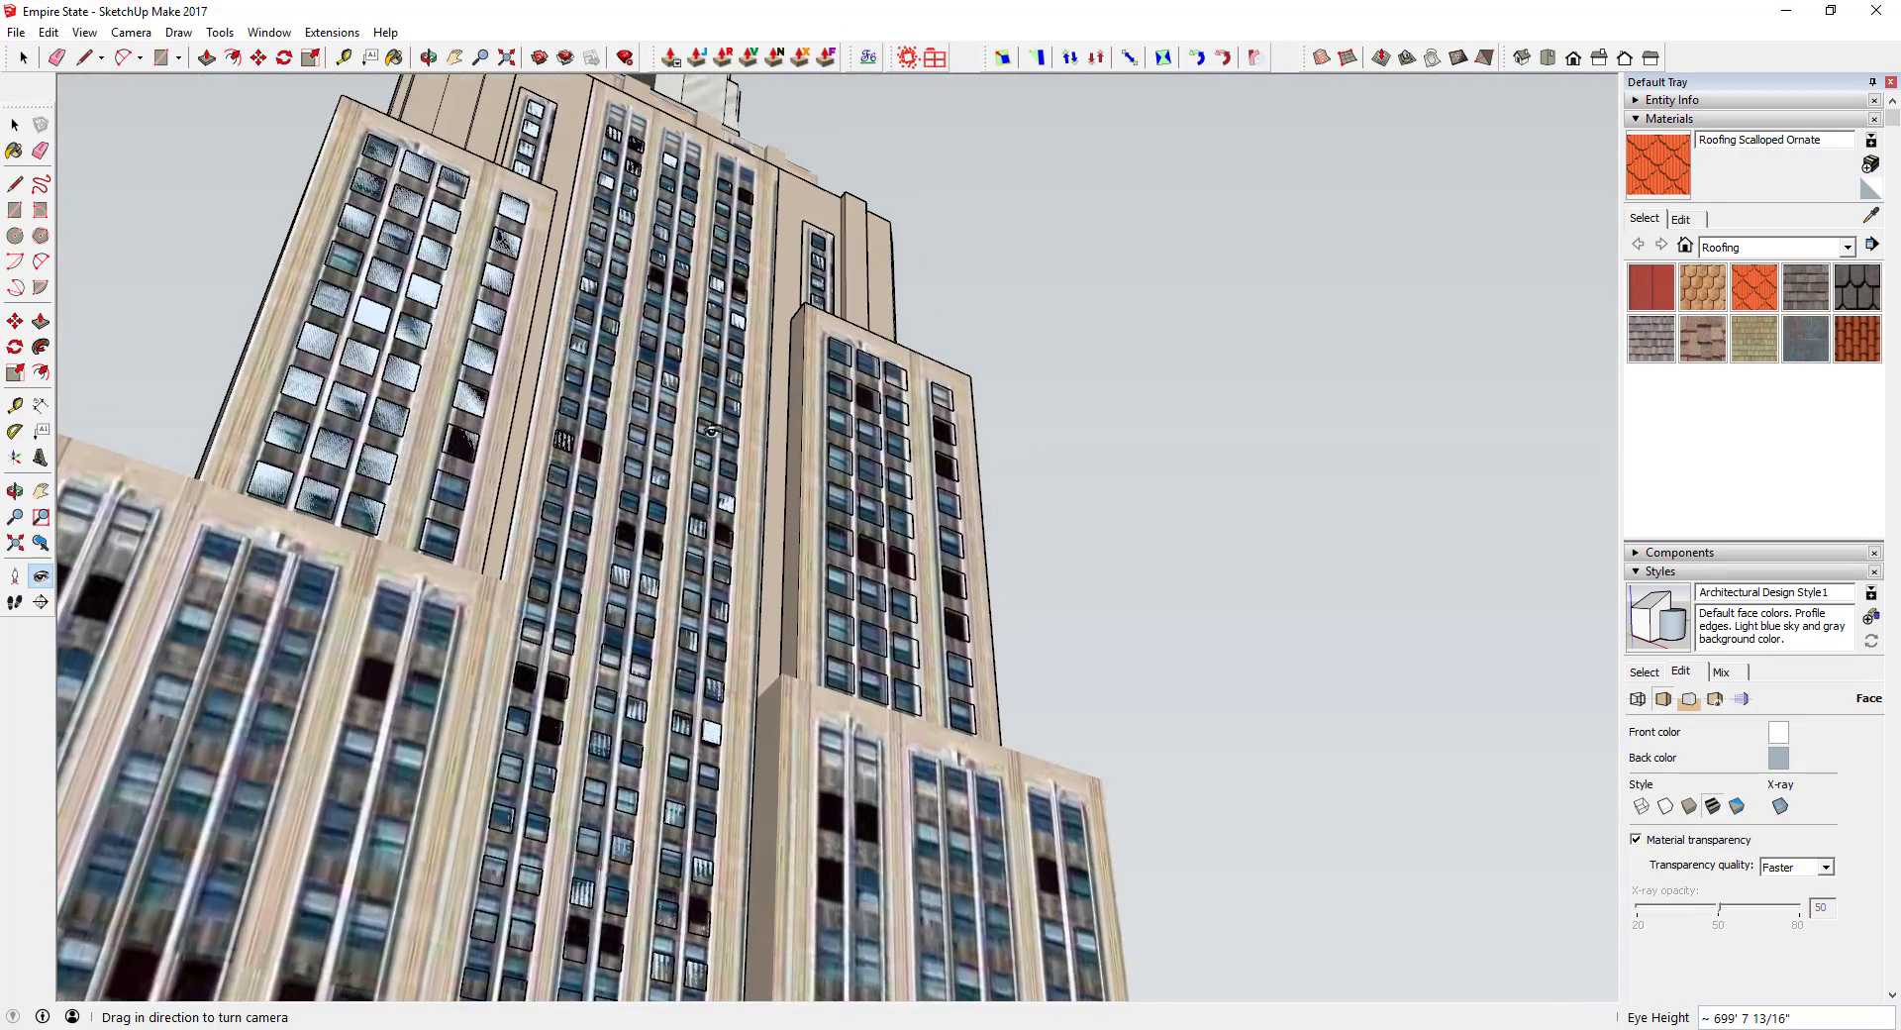
{"action": "left_click_drag", "start_coordinate": [713, 431], "coordinate": [729, 185]}
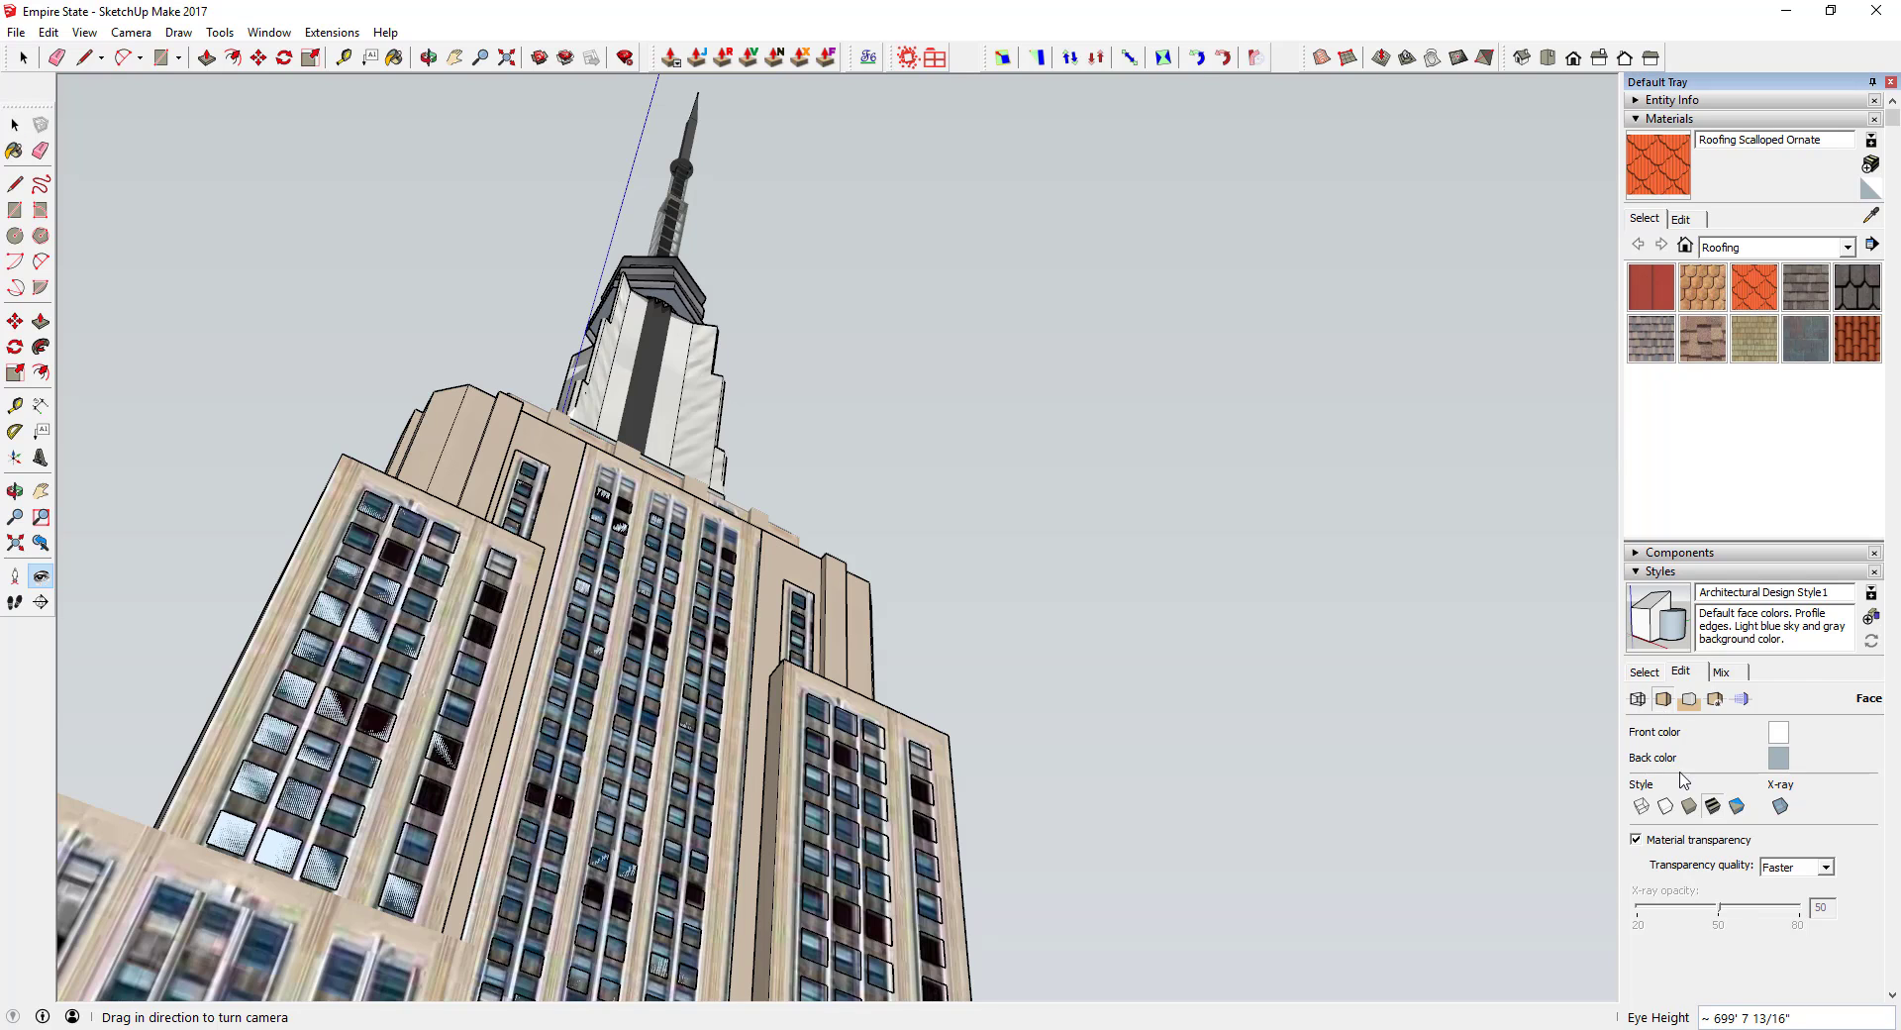
Display the Empire State building in shaded, hidden line and monochrome face styles in turn
{"action": "left_click", "coordinate": [1690, 806]}
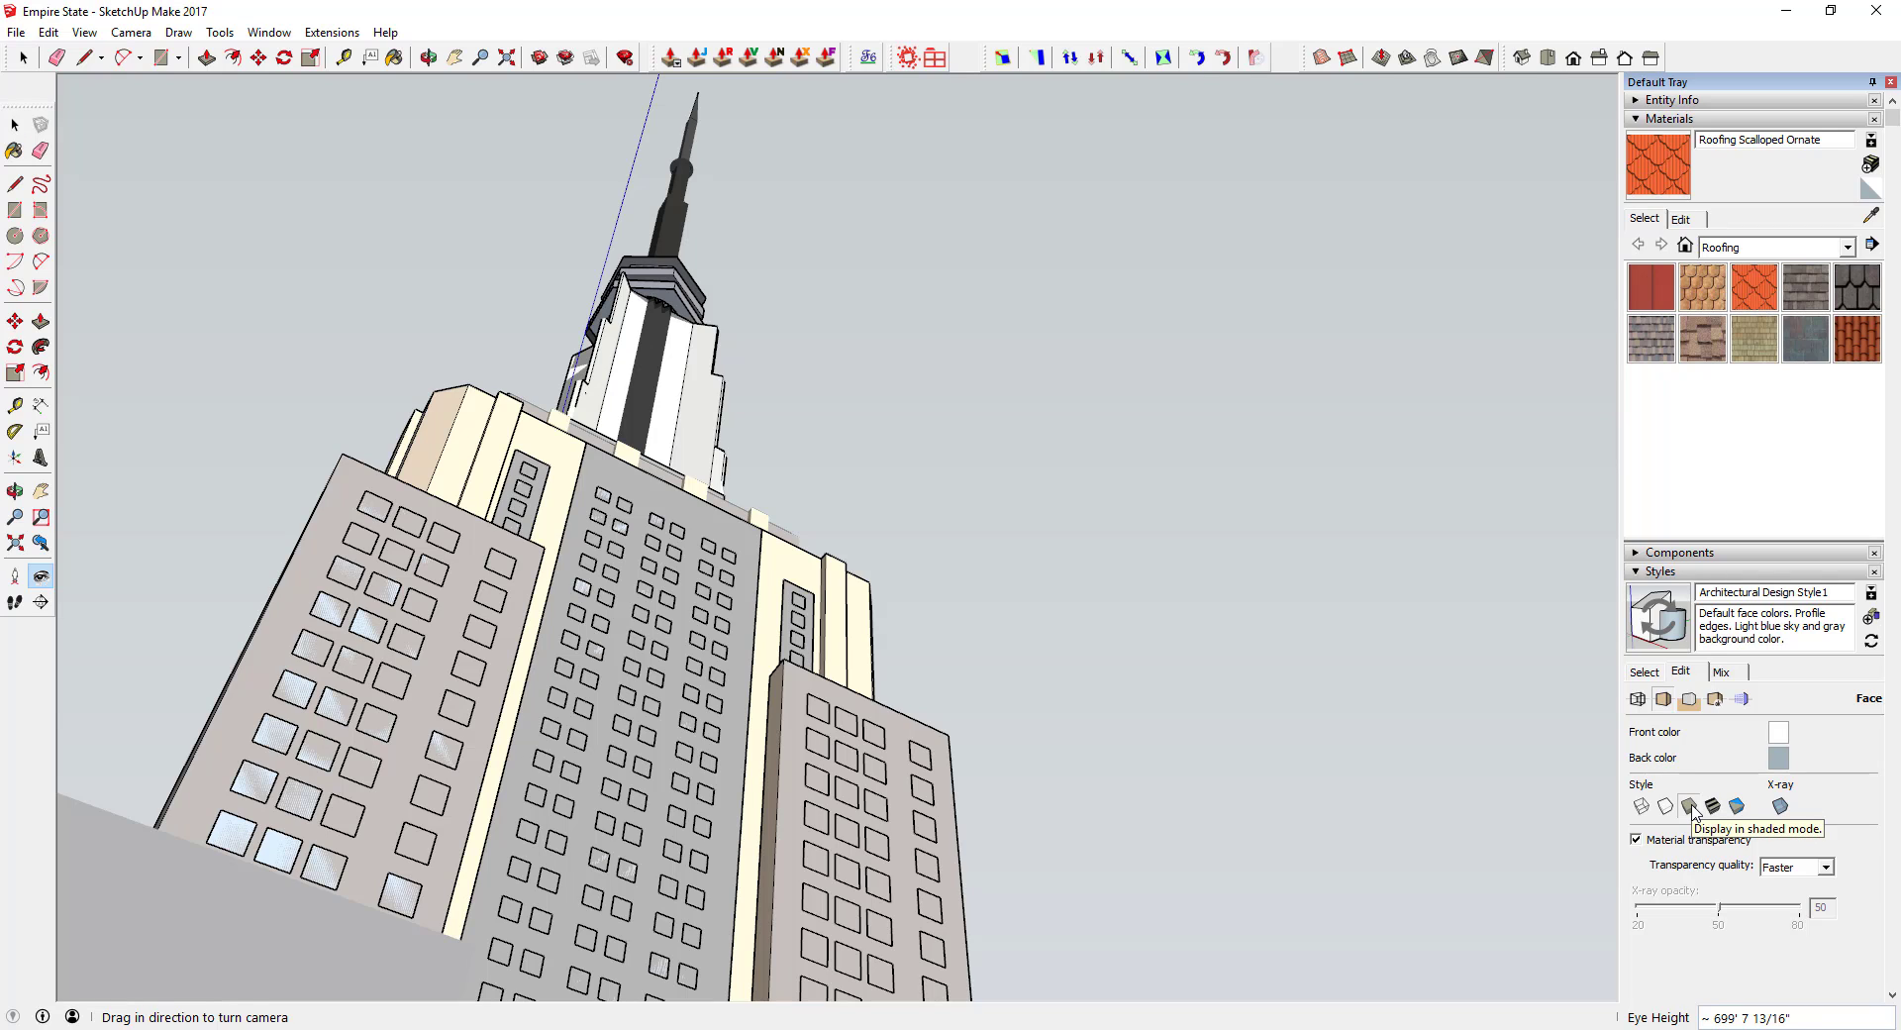
{"action": "left_click", "coordinate": [1689, 806]}
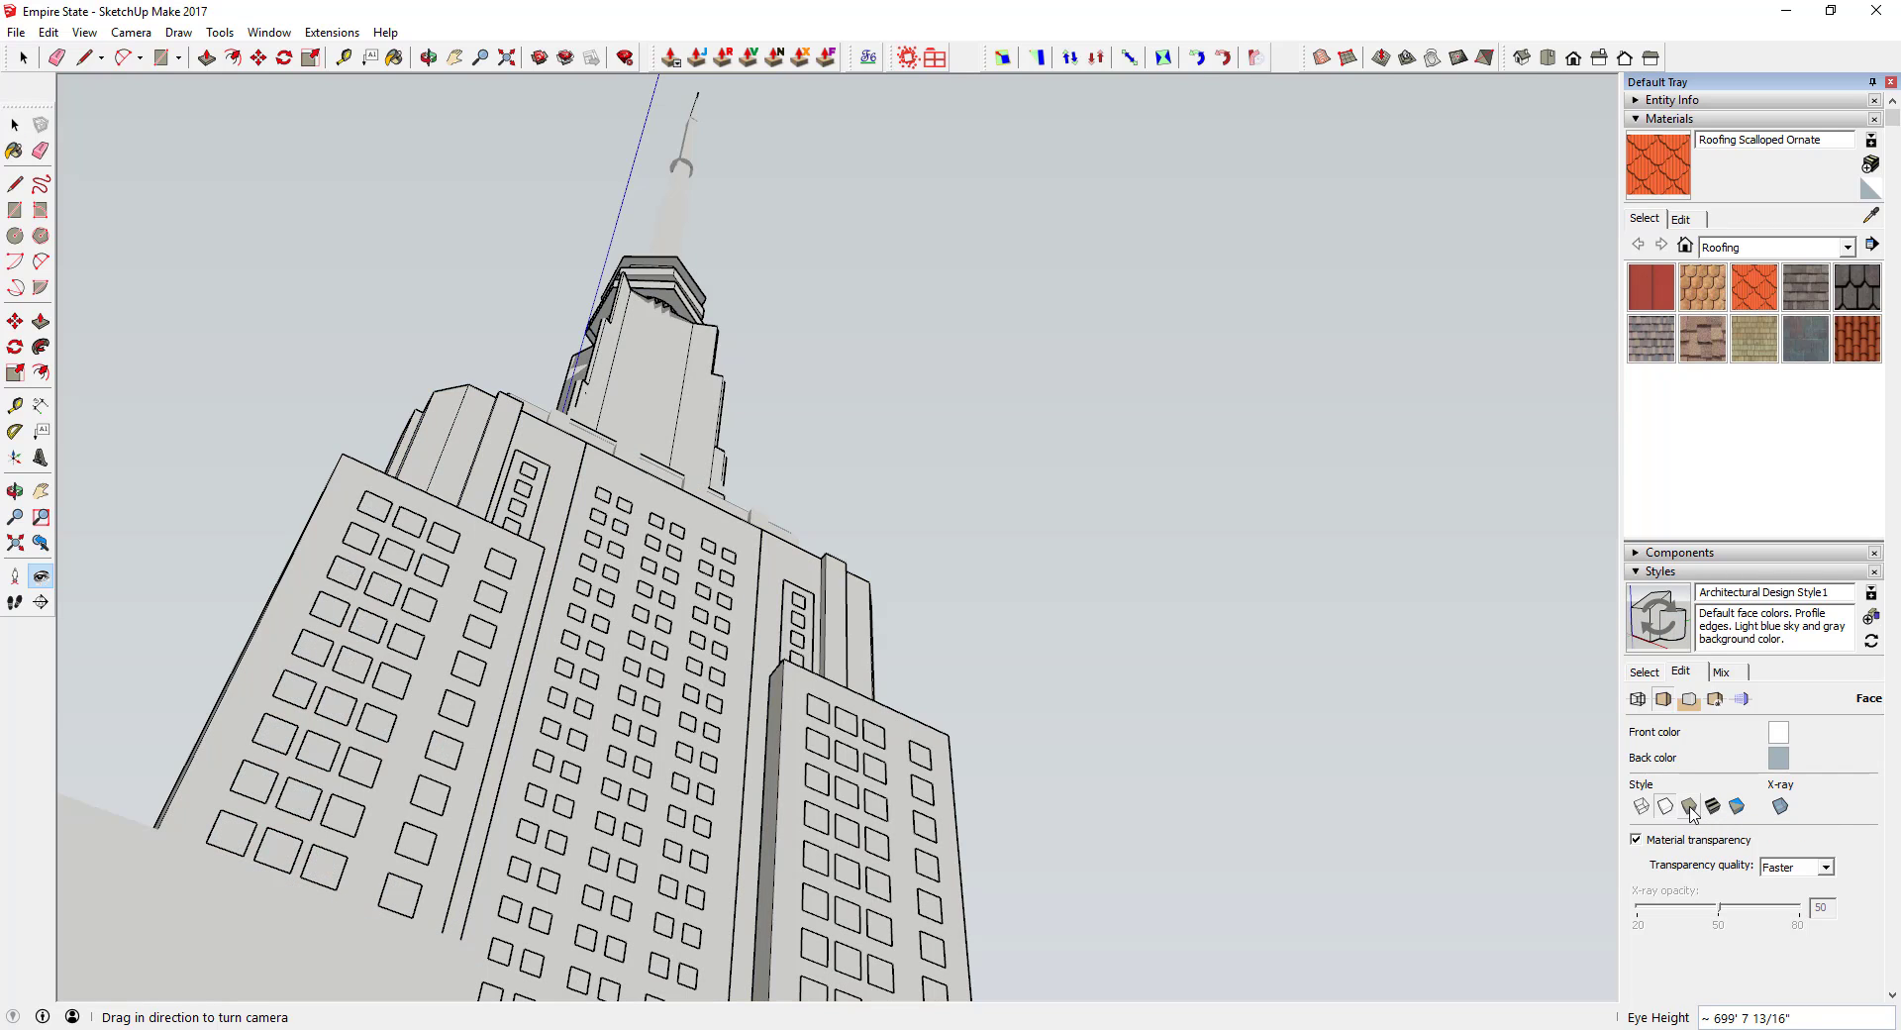
{"action": "left_click", "coordinate": [1737, 806]}
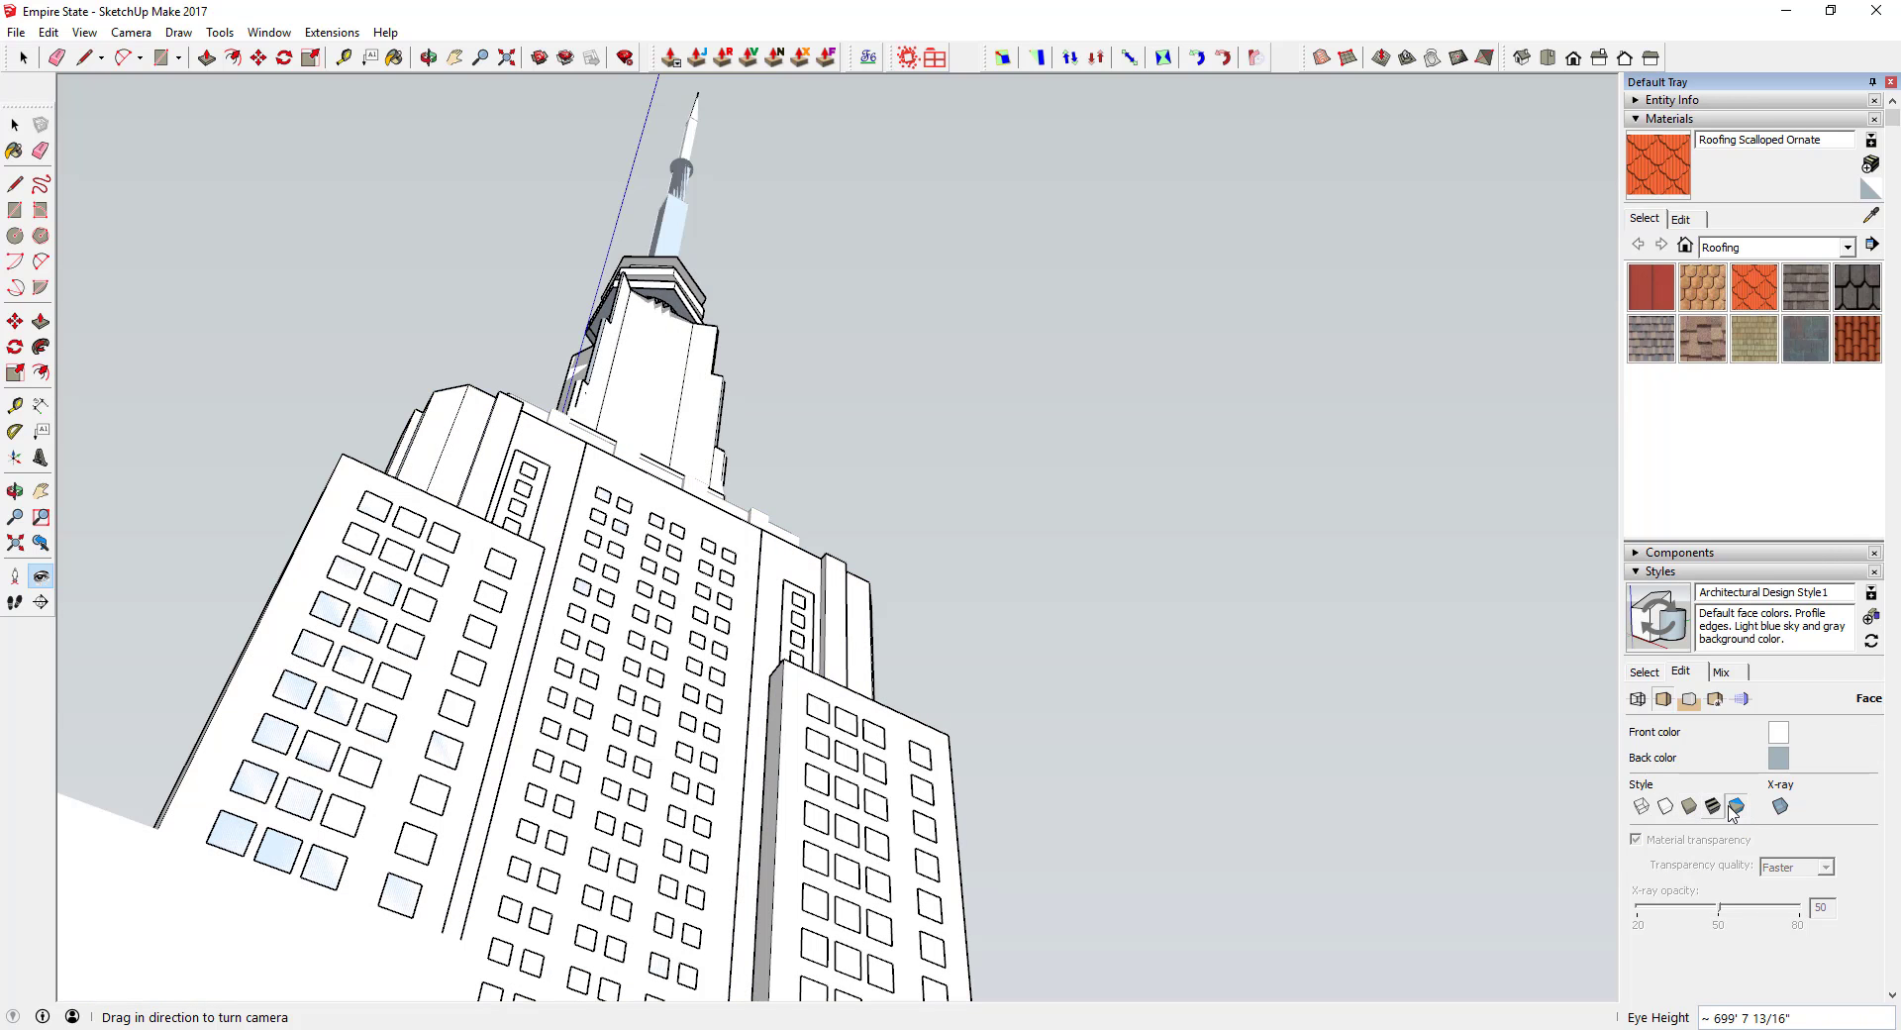
Cycle the Empire State building through X-ray, wireframe, hidden line, textured and monochrome displays, ending with the shaded face style
{"action": "left_click", "coordinate": [1780, 806]}
{"action": "left_click", "coordinate": [1780, 806]}
{"action": "left_click", "coordinate": [1666, 806]}
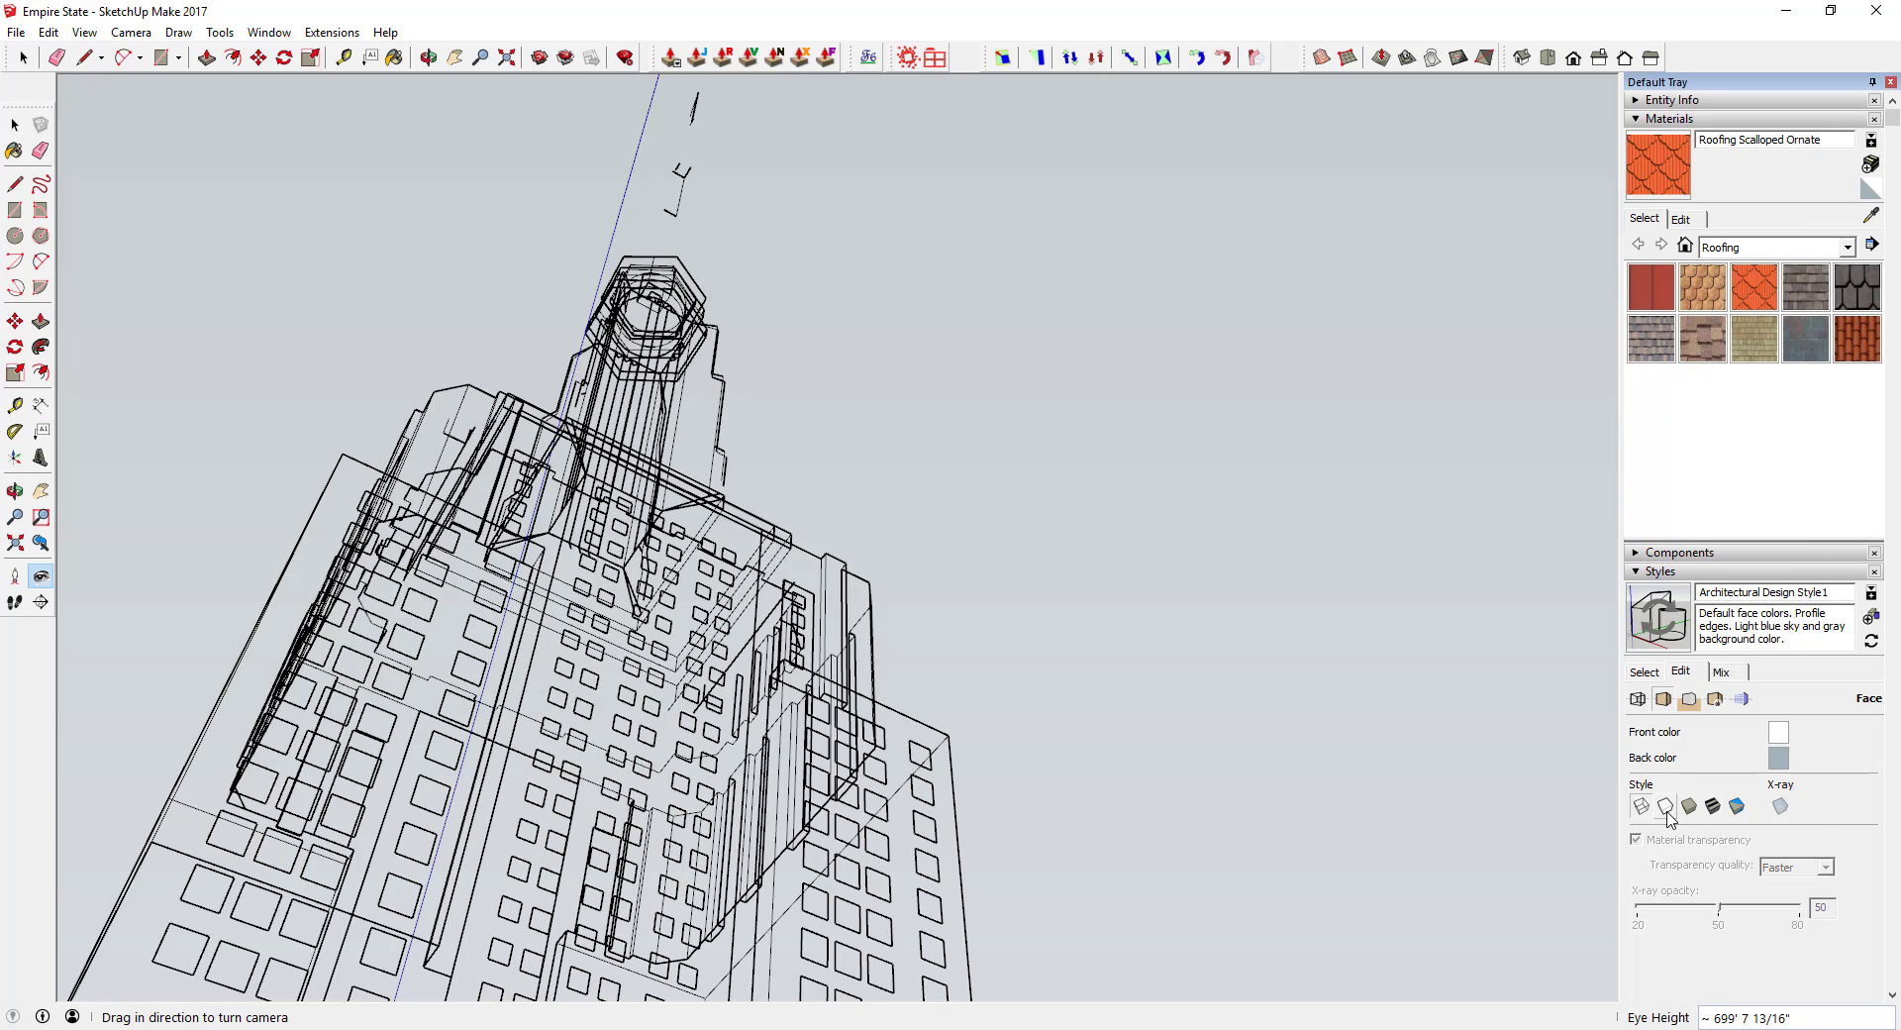
{"action": "left_click", "coordinate": [1691, 812]}
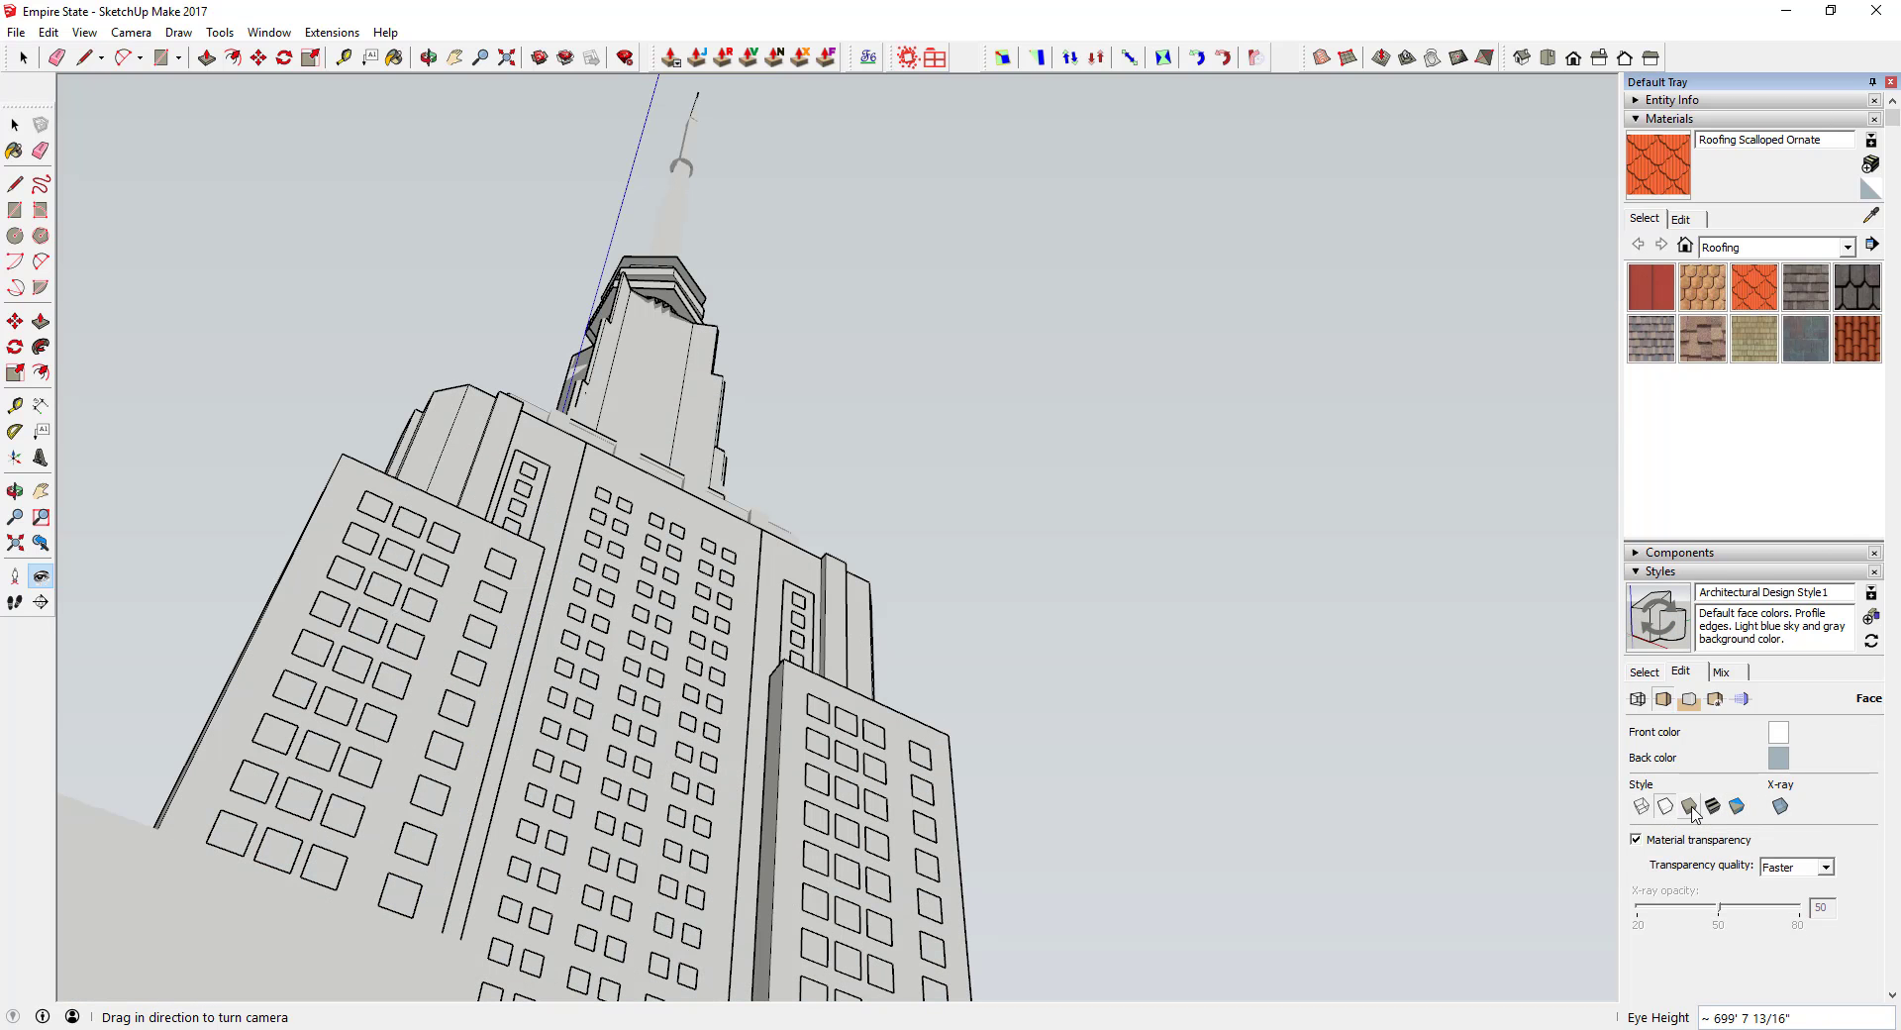
{"action": "left_click", "coordinate": [1713, 806]}
{"action": "left_click", "coordinate": [1737, 806]}
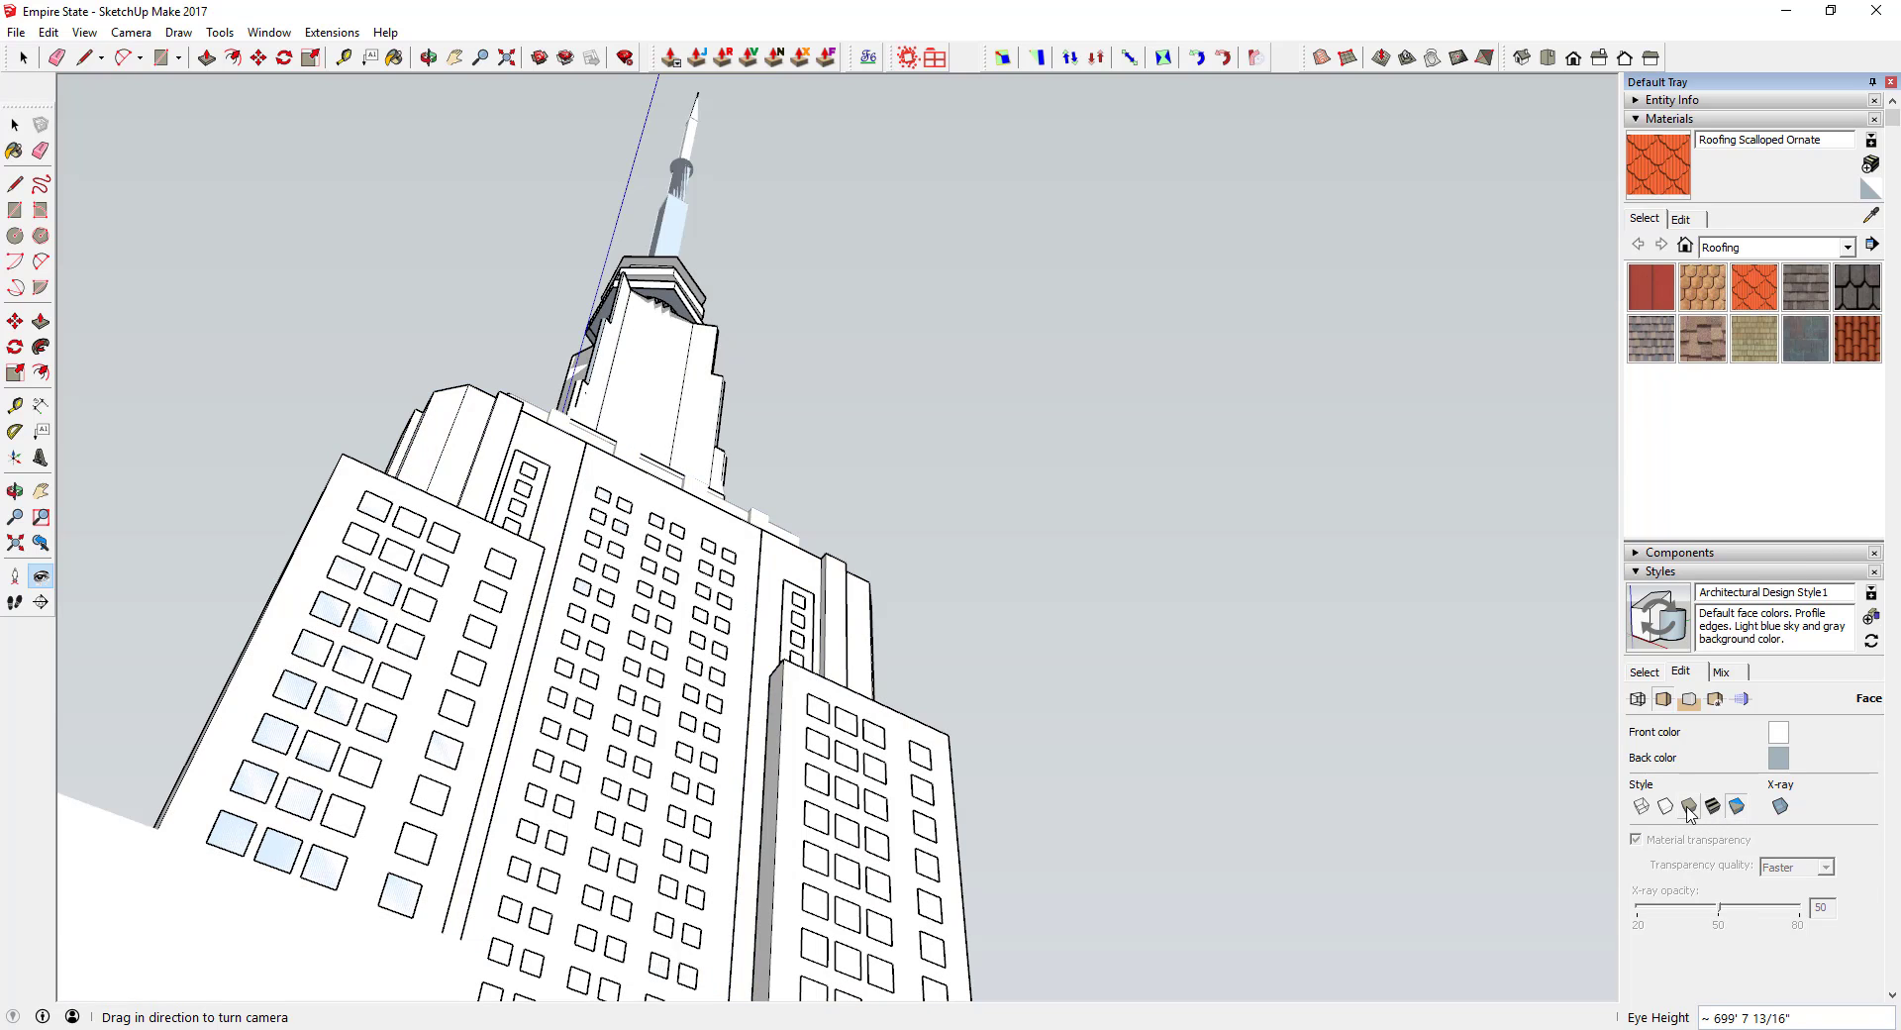
{"action": "left_click", "coordinate": [1689, 808]}
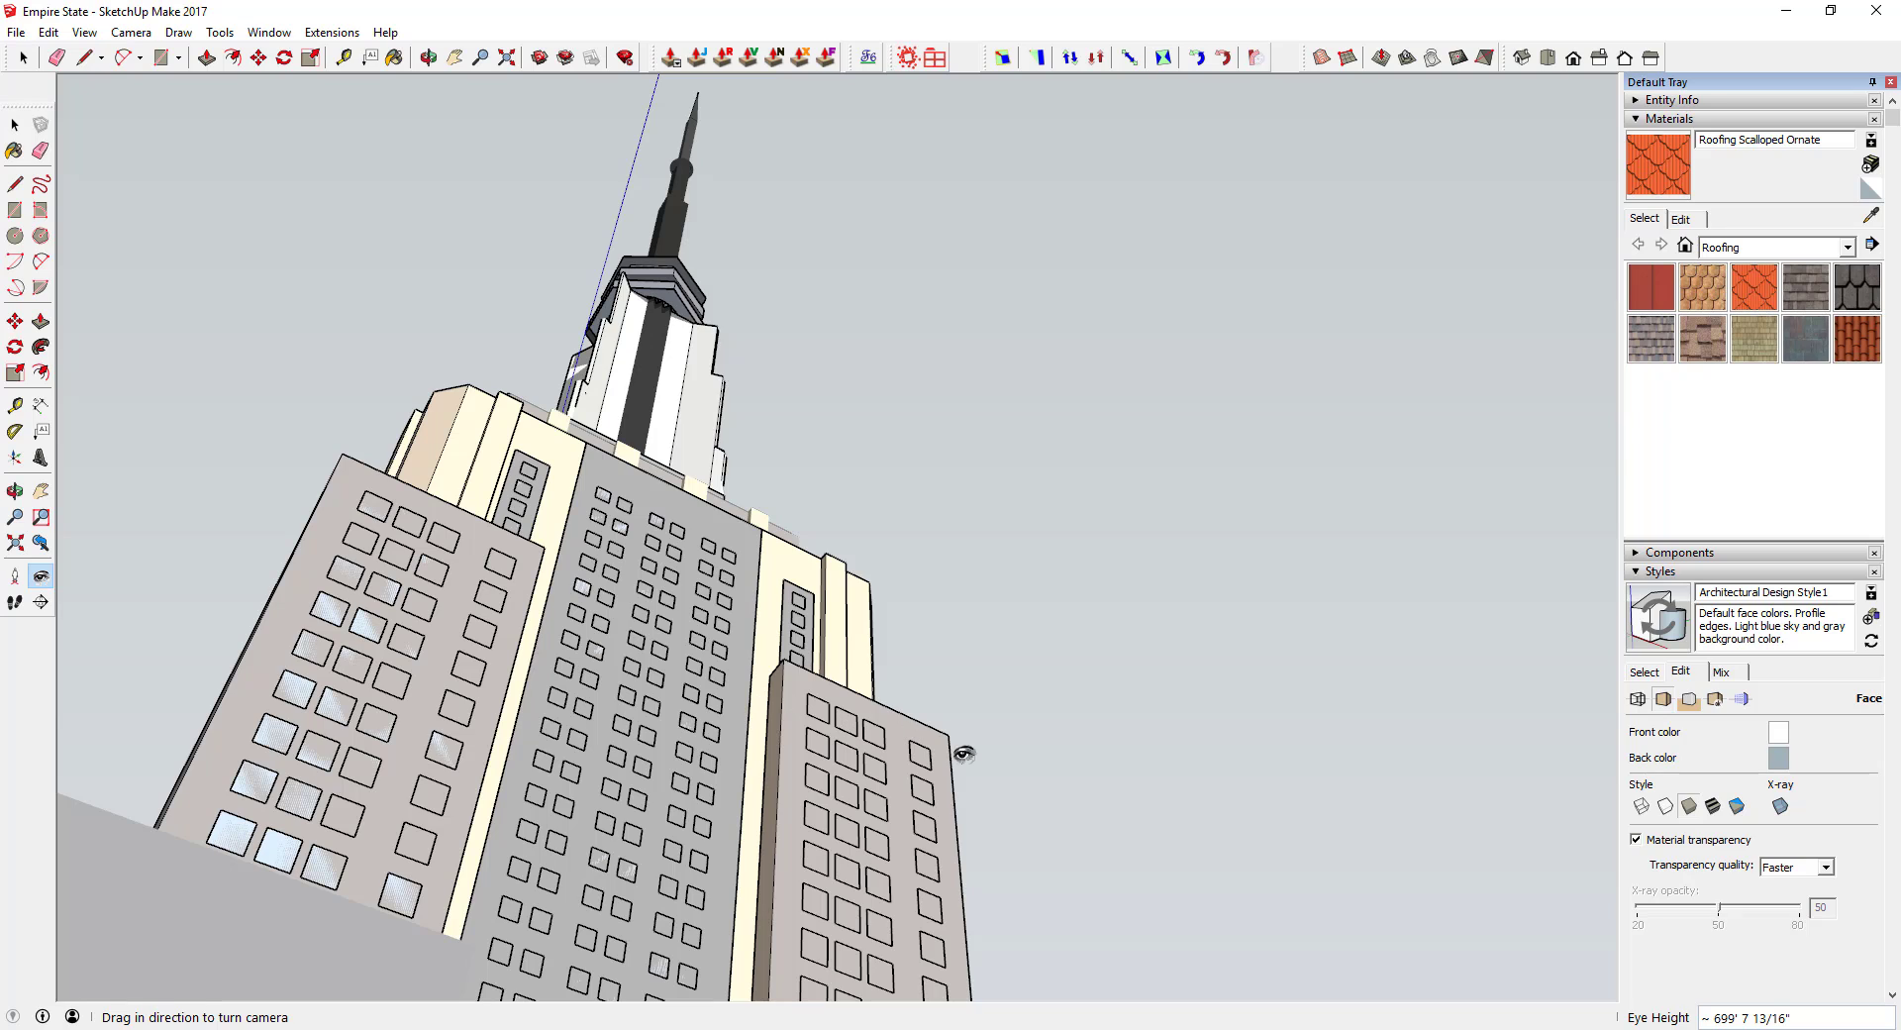
Enable Jitter and Depth cue in the current style's edge settings
{"action": "left_click", "coordinate": [1639, 699]}
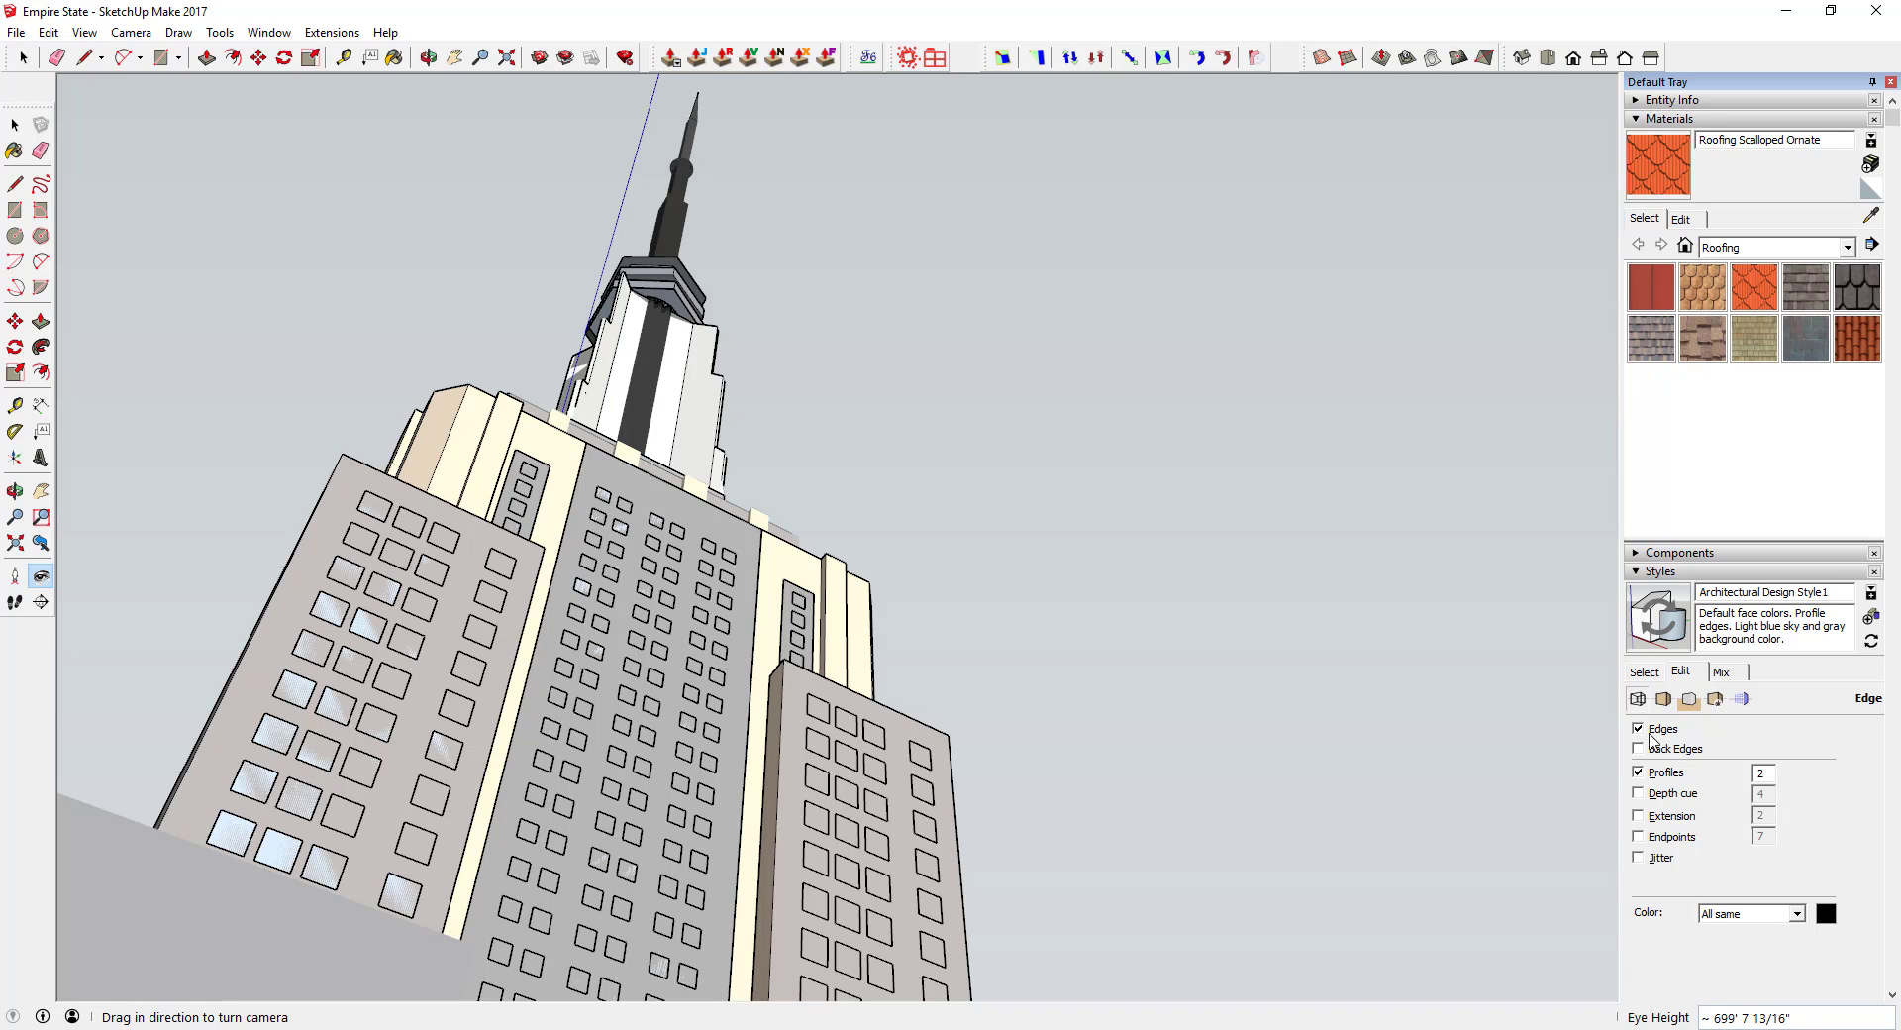
{"action": "left_click", "coordinate": [1658, 858]}
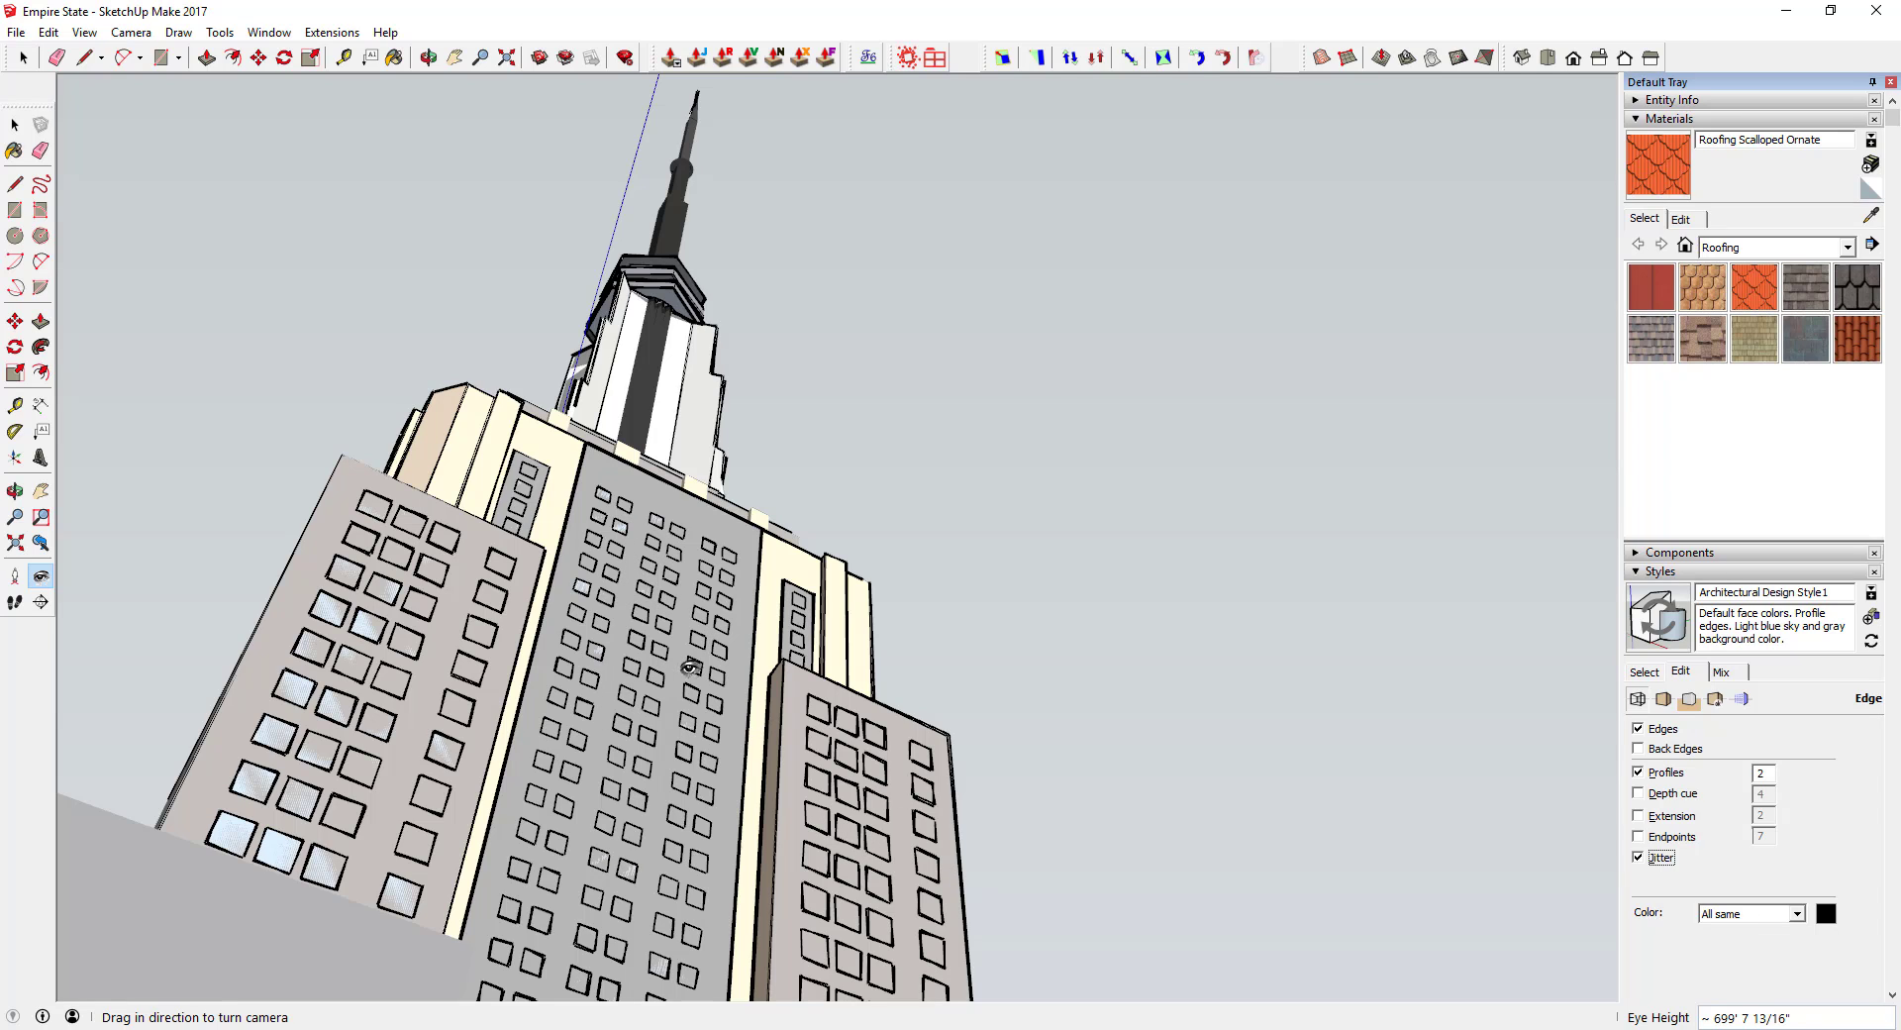
{"action": "left_click", "coordinate": [1638, 794]}
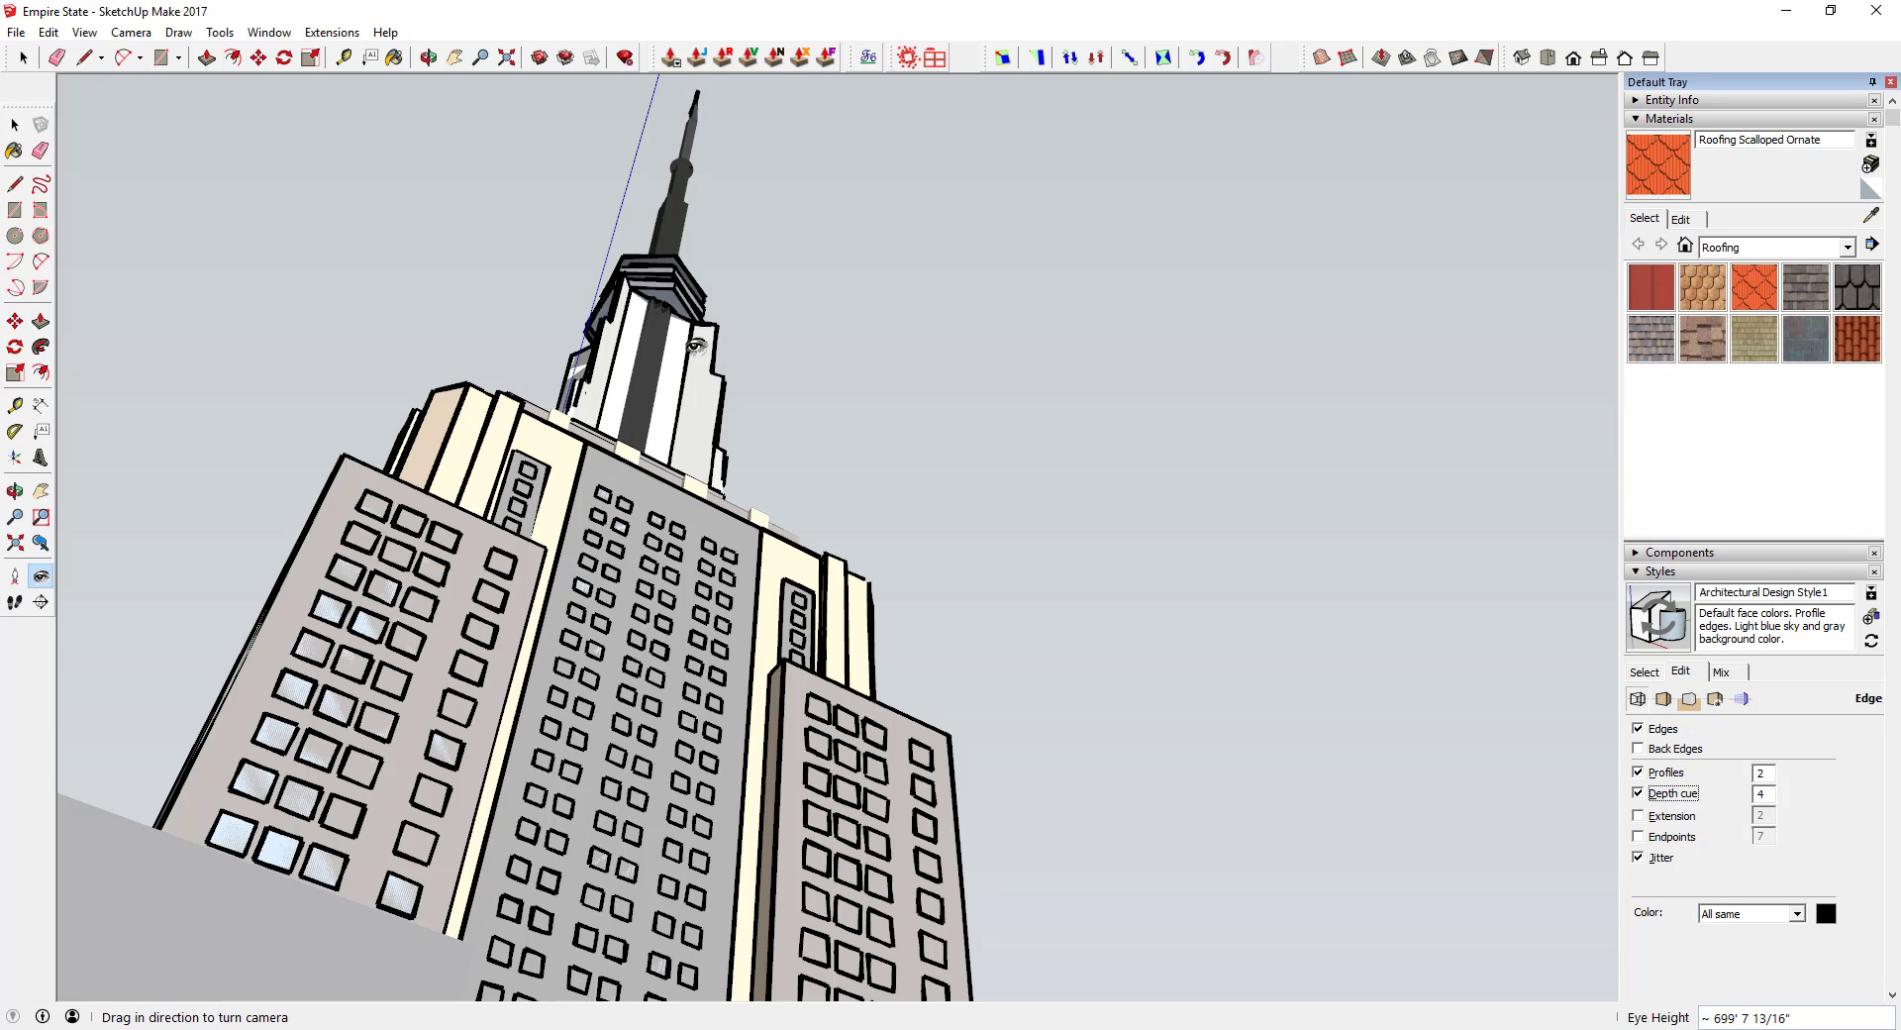
Turn on edge Extension with a value of 5 and enable Endpoints for the style's edges
{"action": "left_click", "coordinate": [1673, 816]}
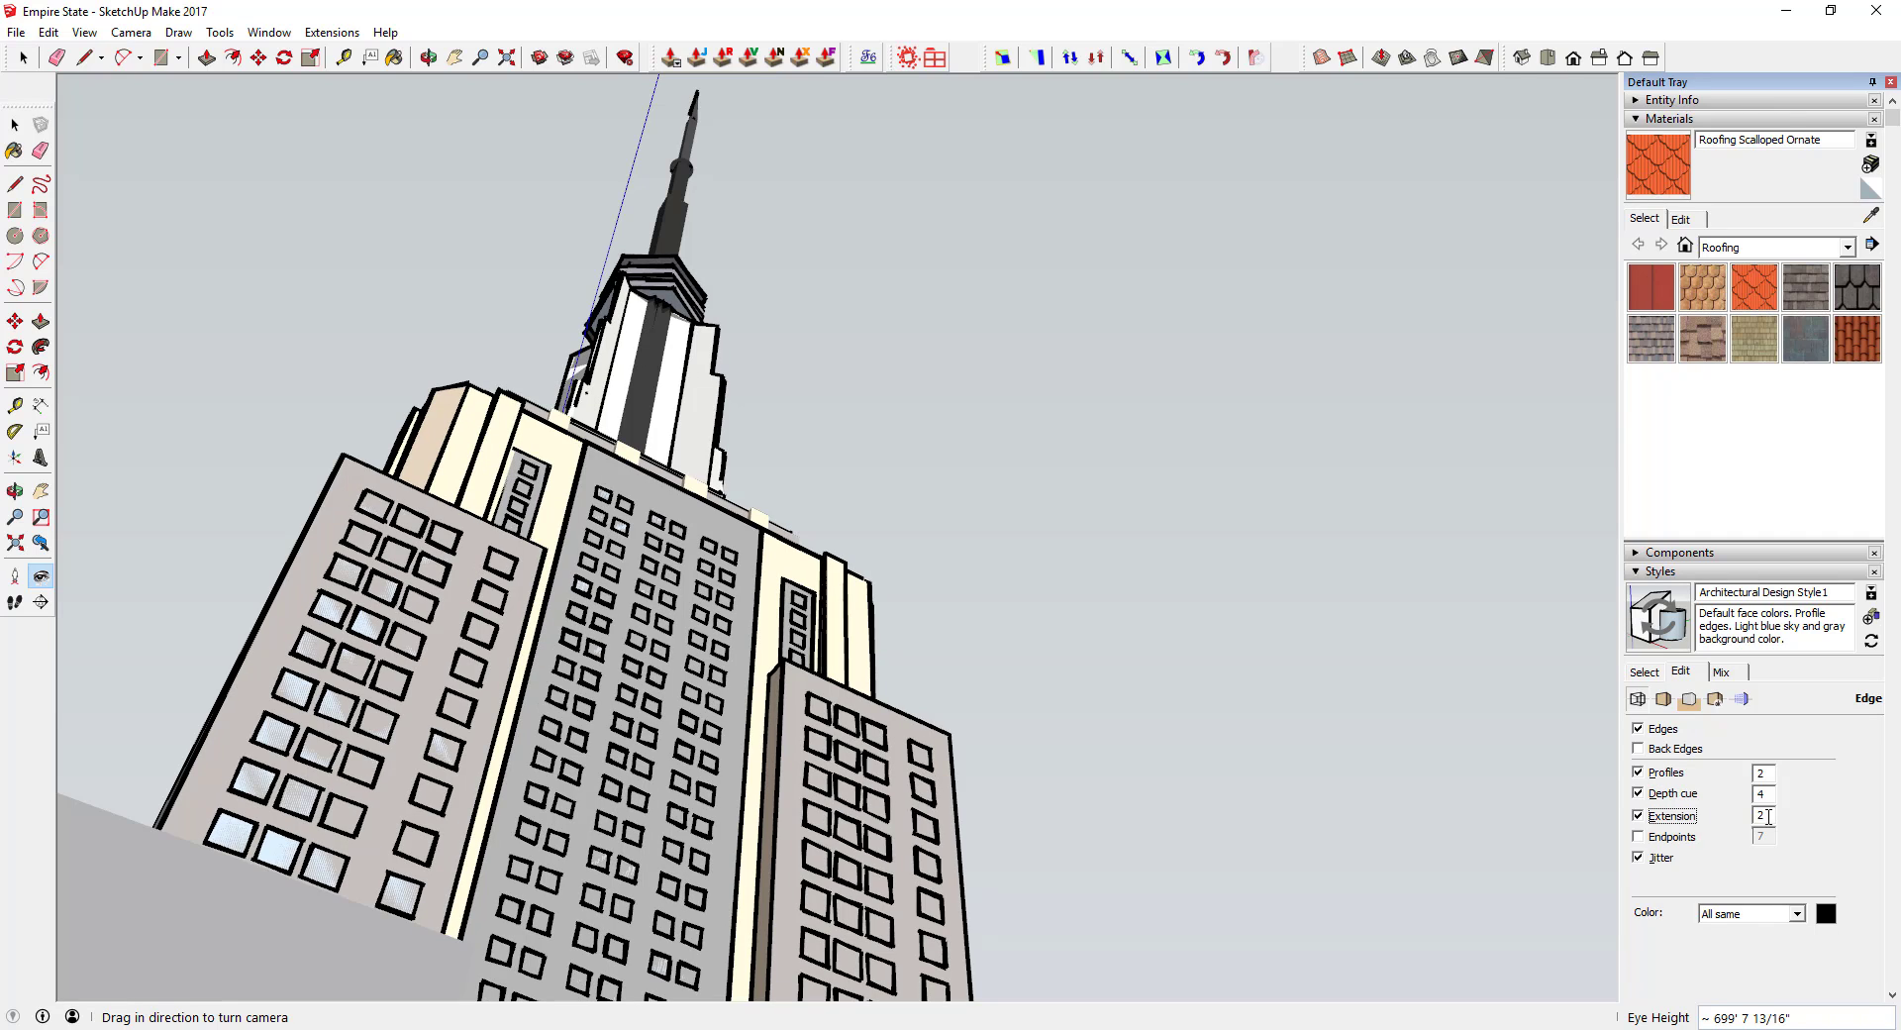
{"action": "key", "text": "Tab"}
{"action": "type", "text": "5"}
{"action": "key", "text": "Return"}
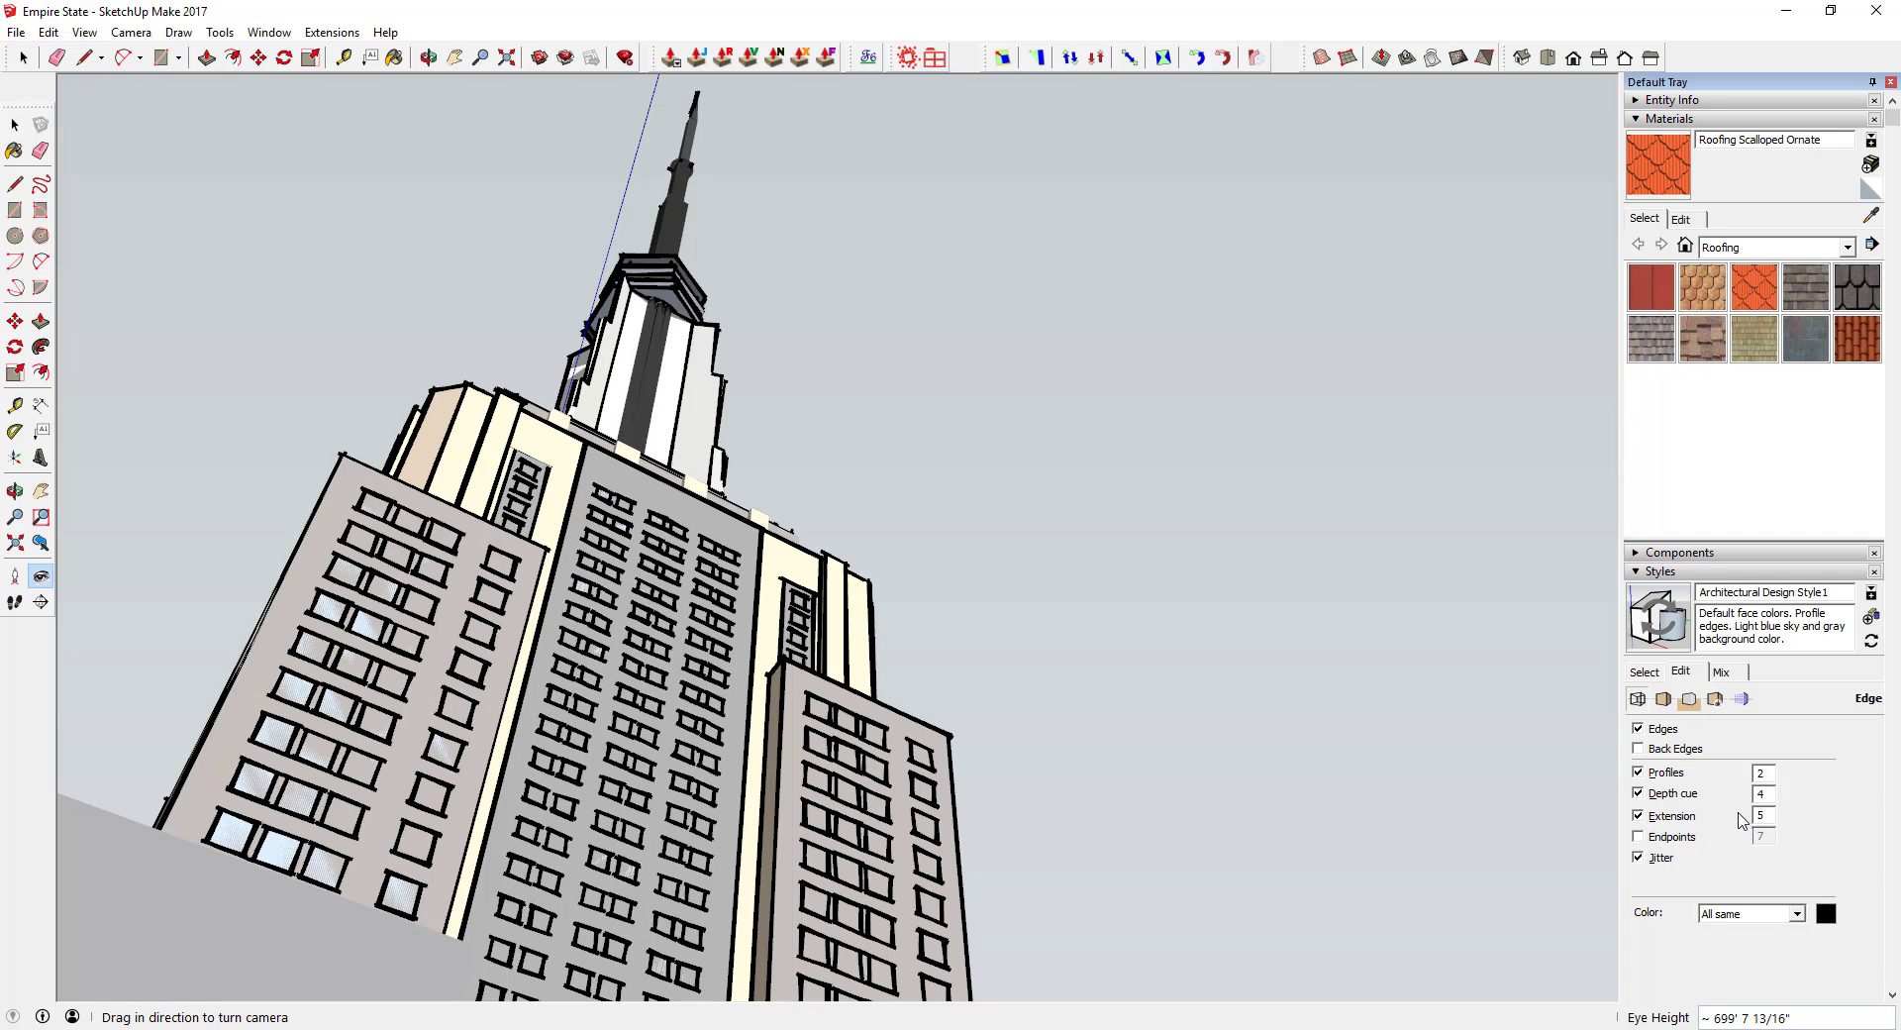
{"action": "left_click", "coordinate": [1671, 837]}
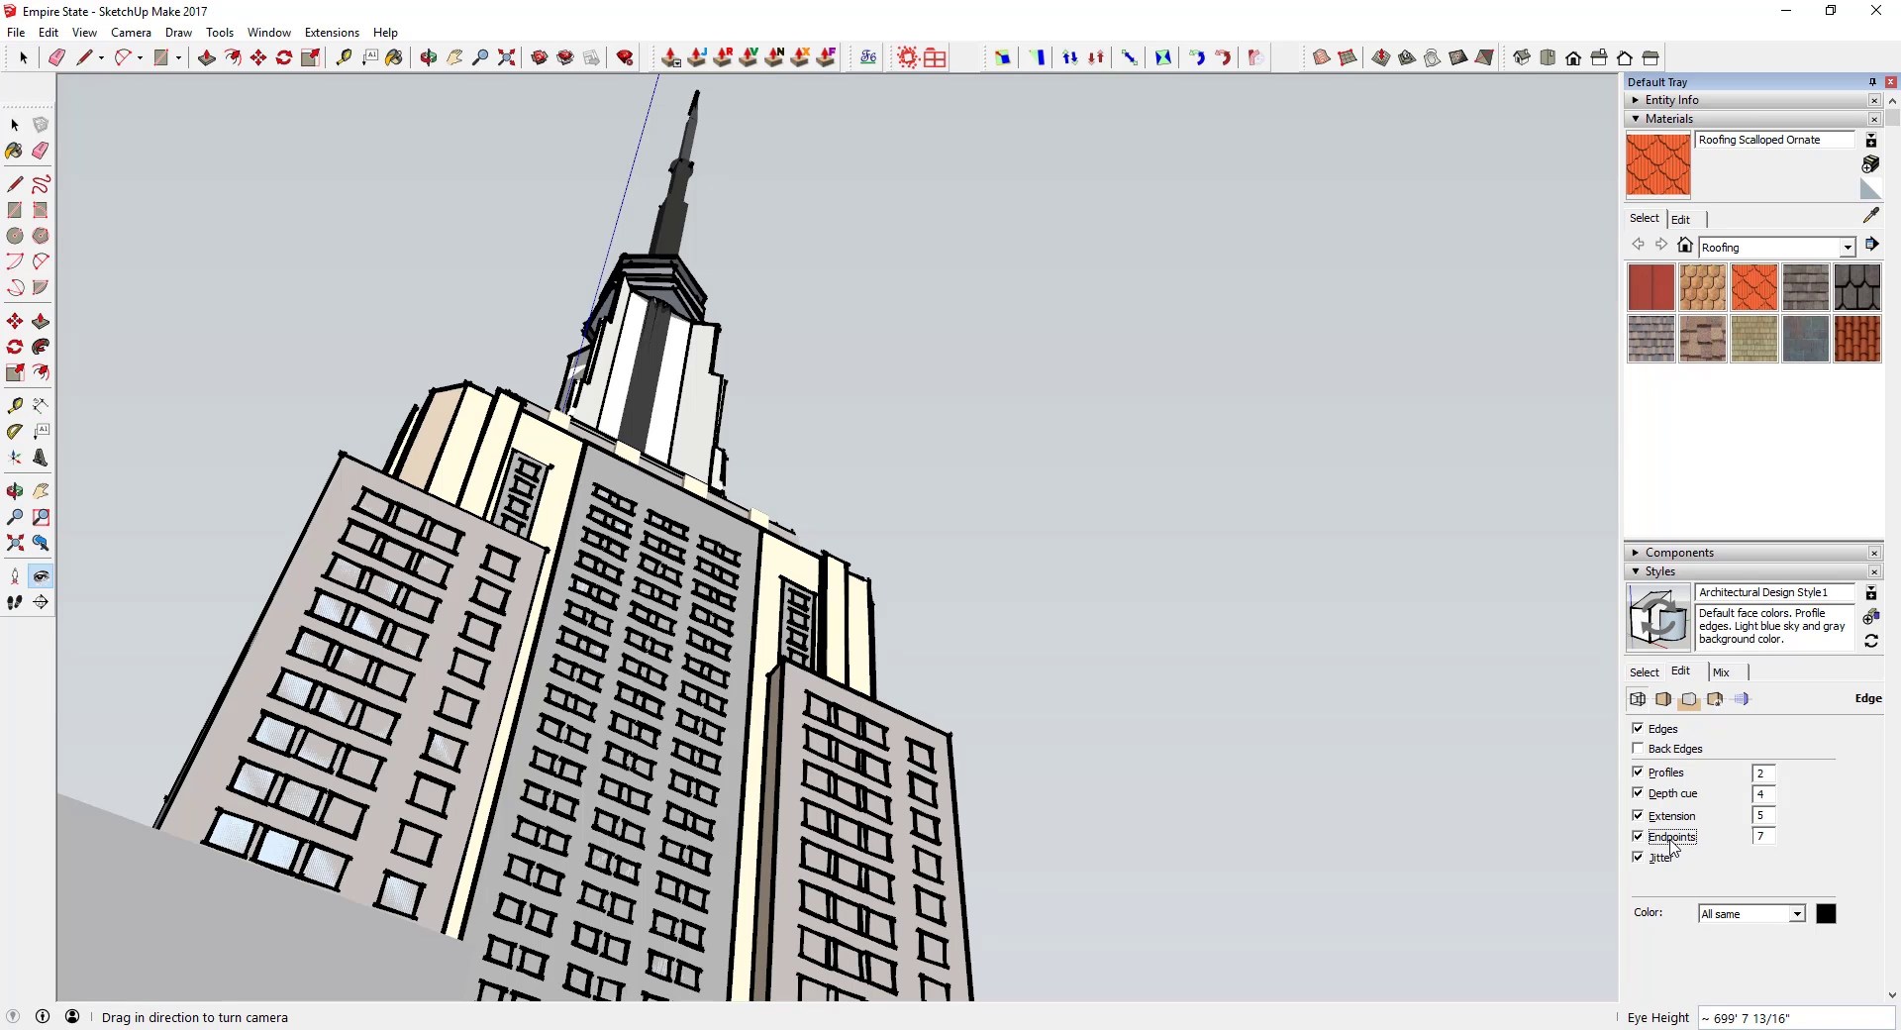
{"action": "left_click", "coordinate": [1662, 775]}
Compare the monochrome and hidden line face styles on the sketchy-edged building, leaving its faces in monochrome
{"action": "left_click", "coordinate": [1665, 699]}
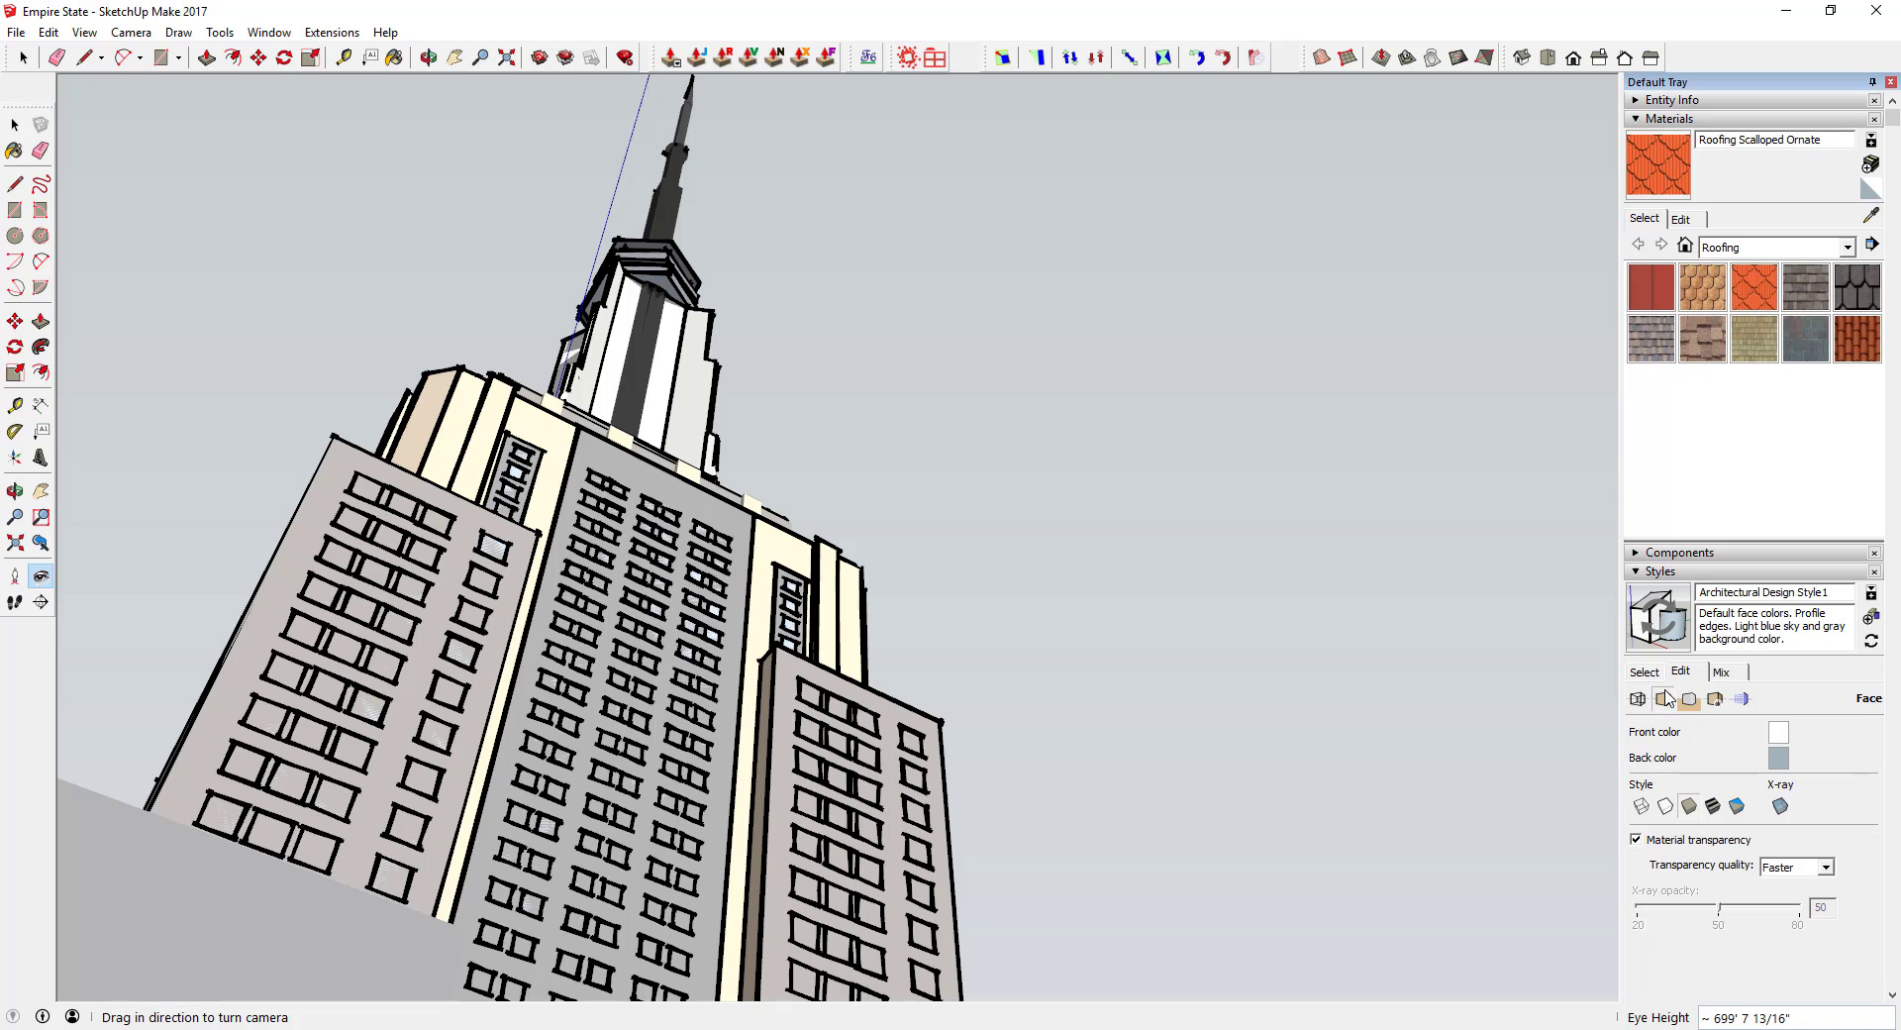
{"action": "left_click", "coordinate": [1736, 807]}
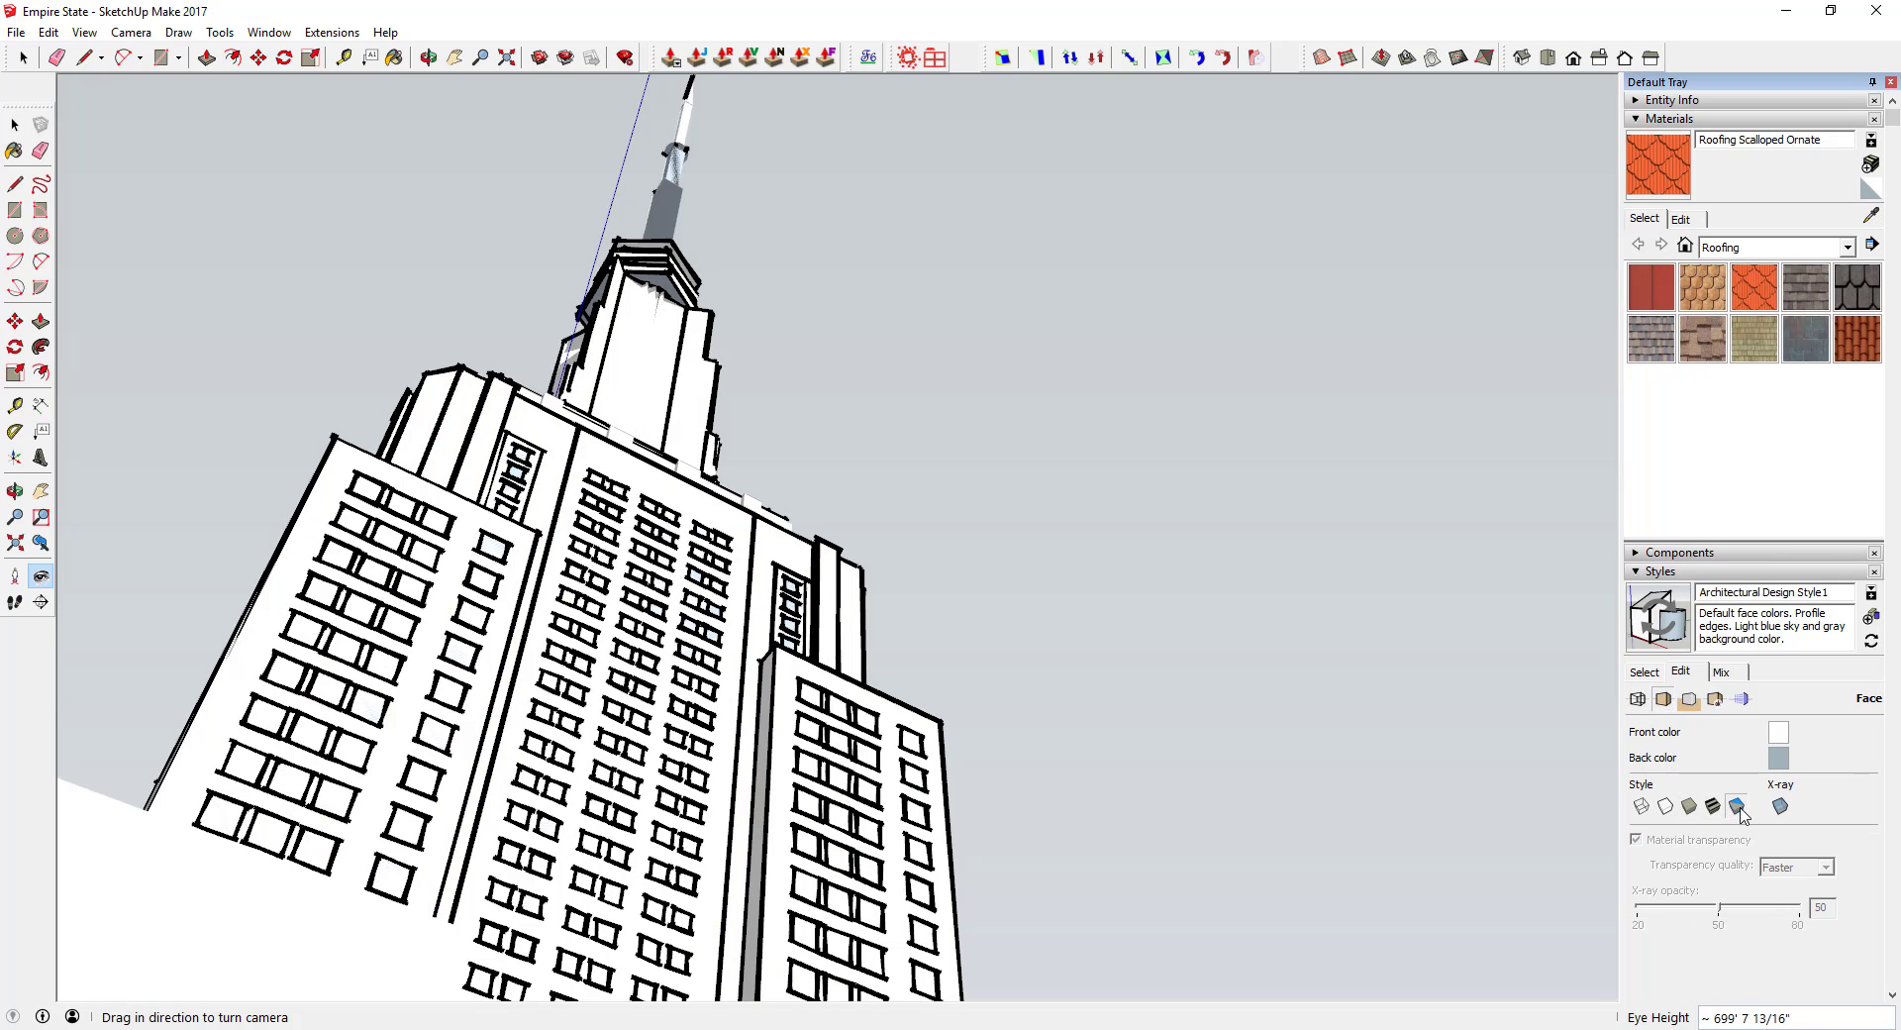
{"action": "left_click", "coordinate": [1666, 808]}
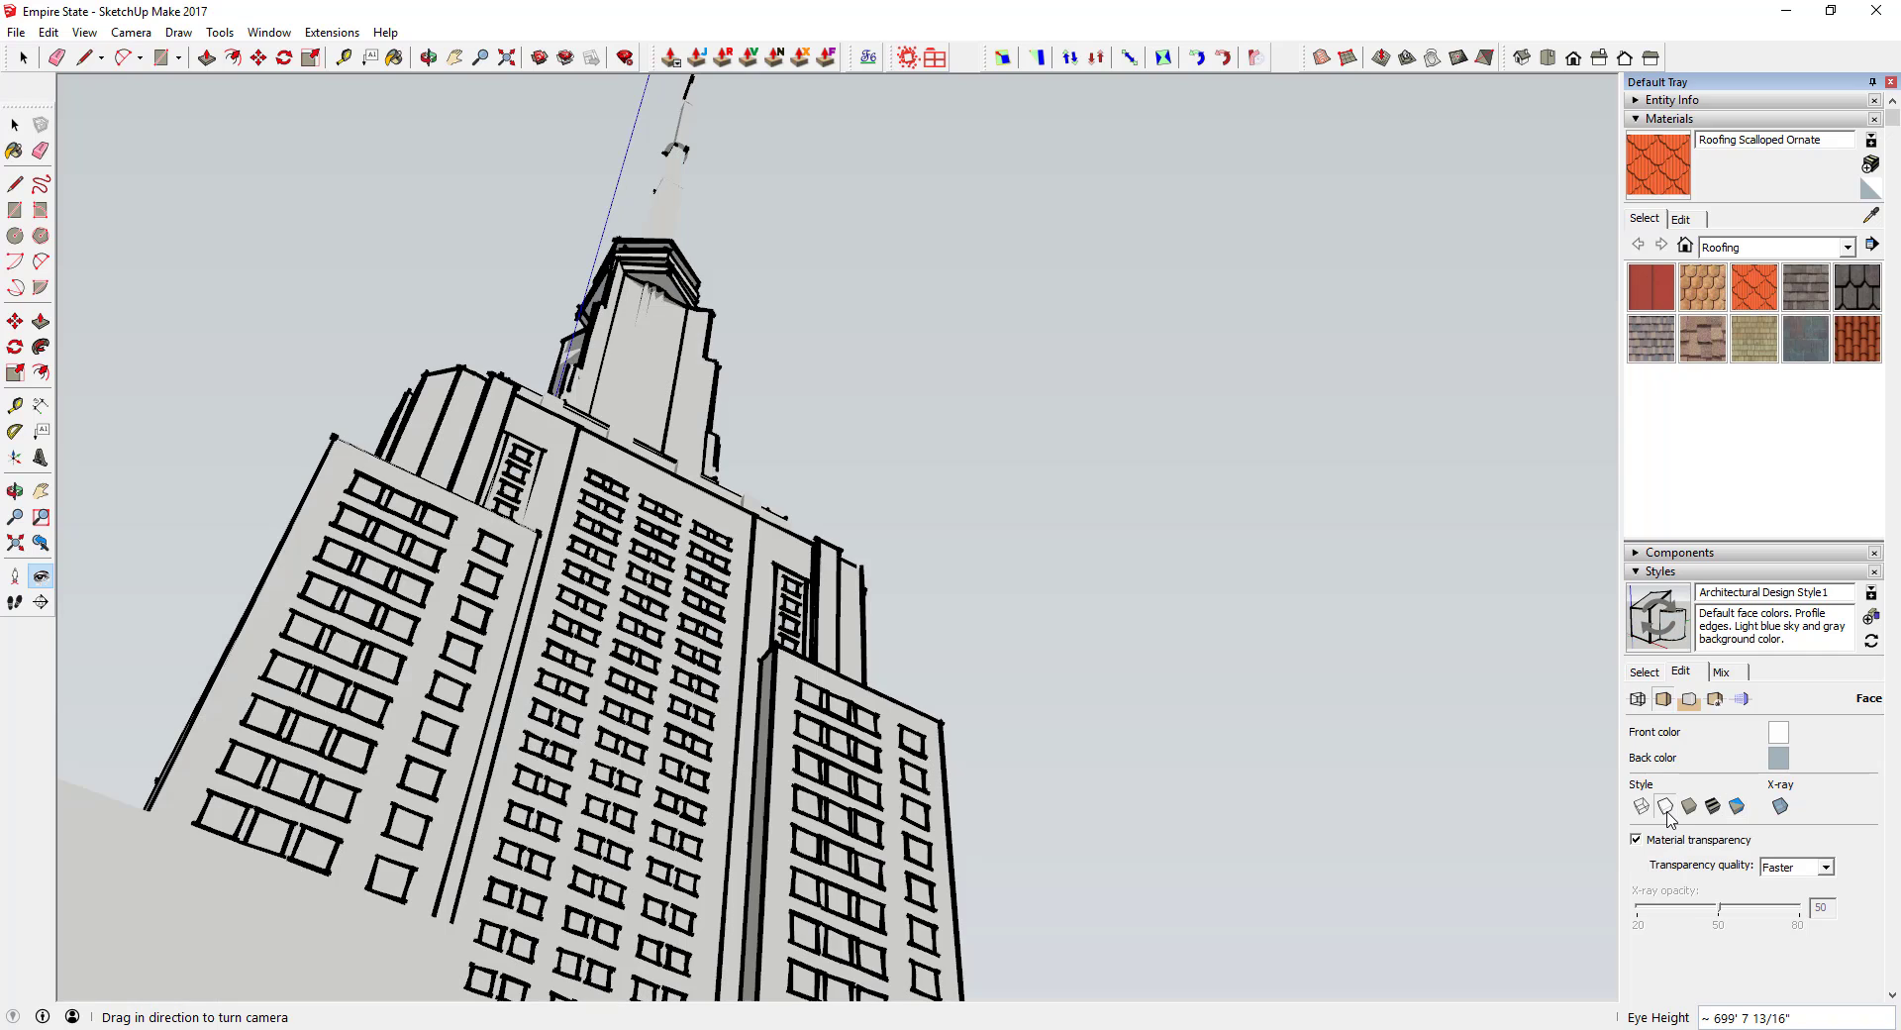
{"action": "left_click", "coordinate": [1738, 807]}
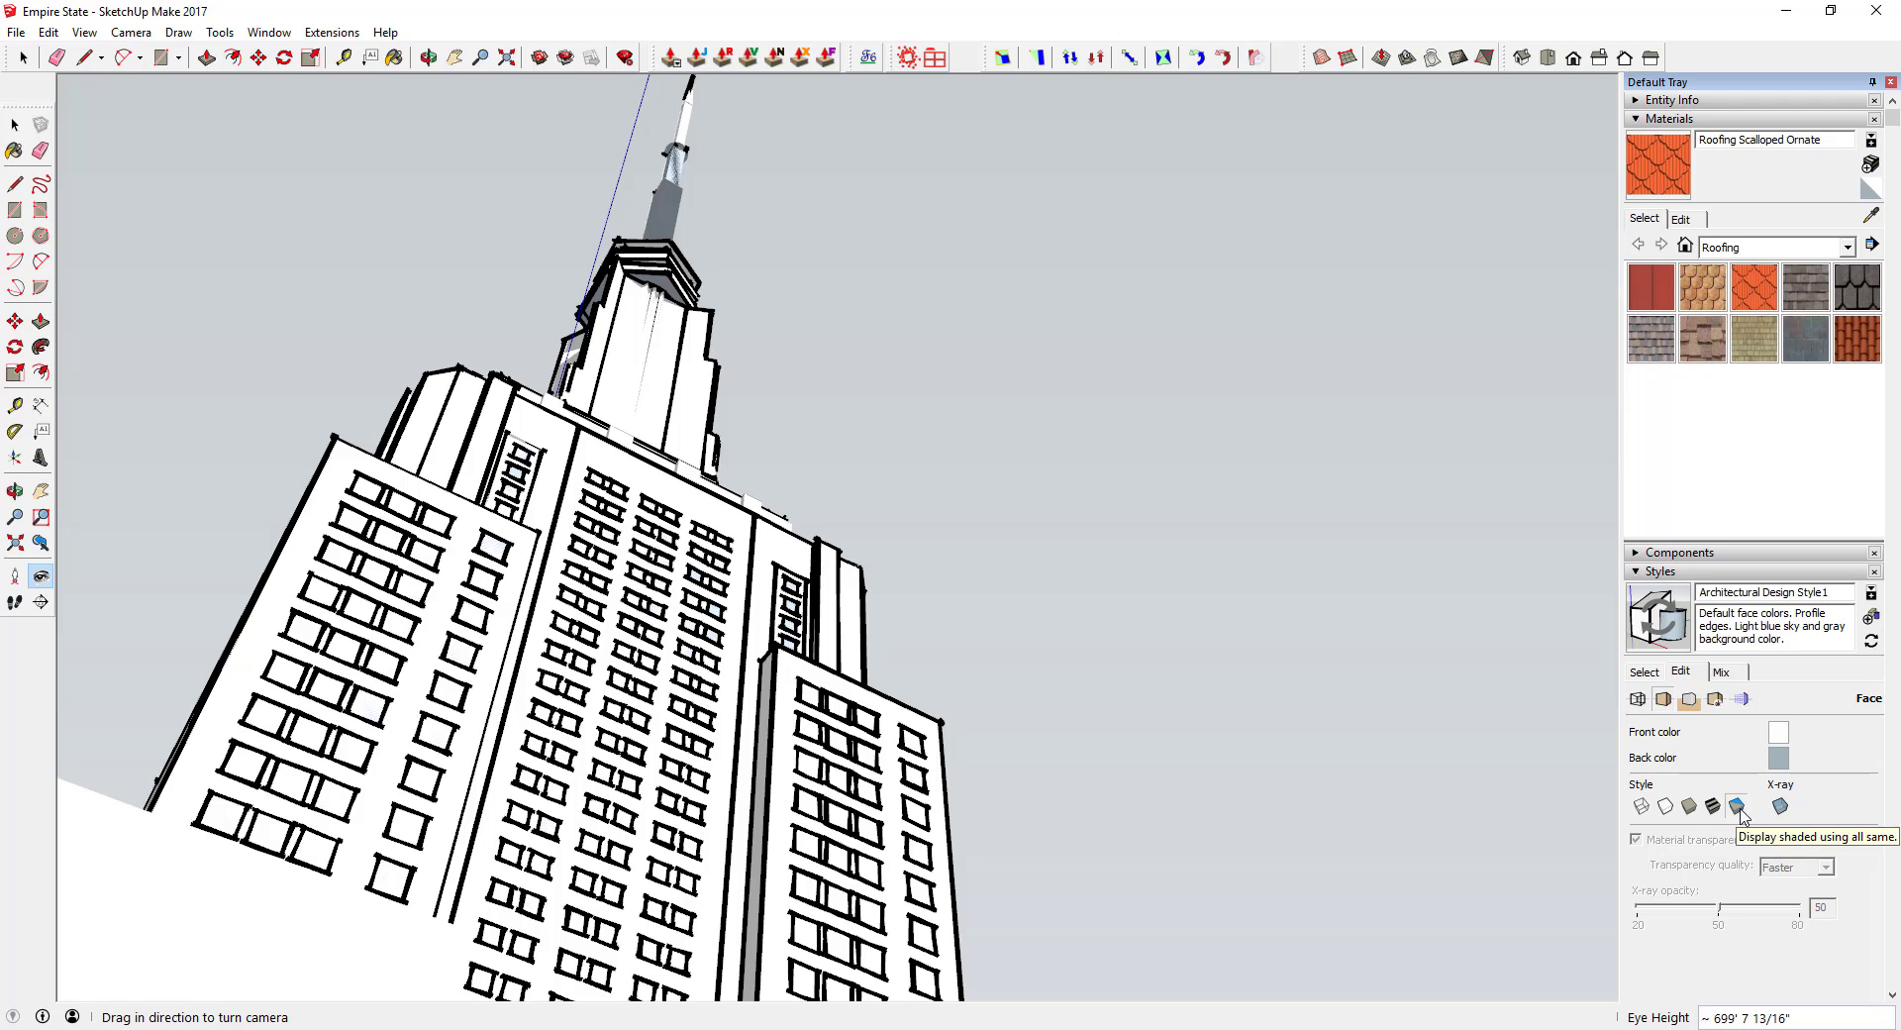
{"action": "left_click_drag", "start_coordinate": [636, 746], "coordinate": [653, 741]}
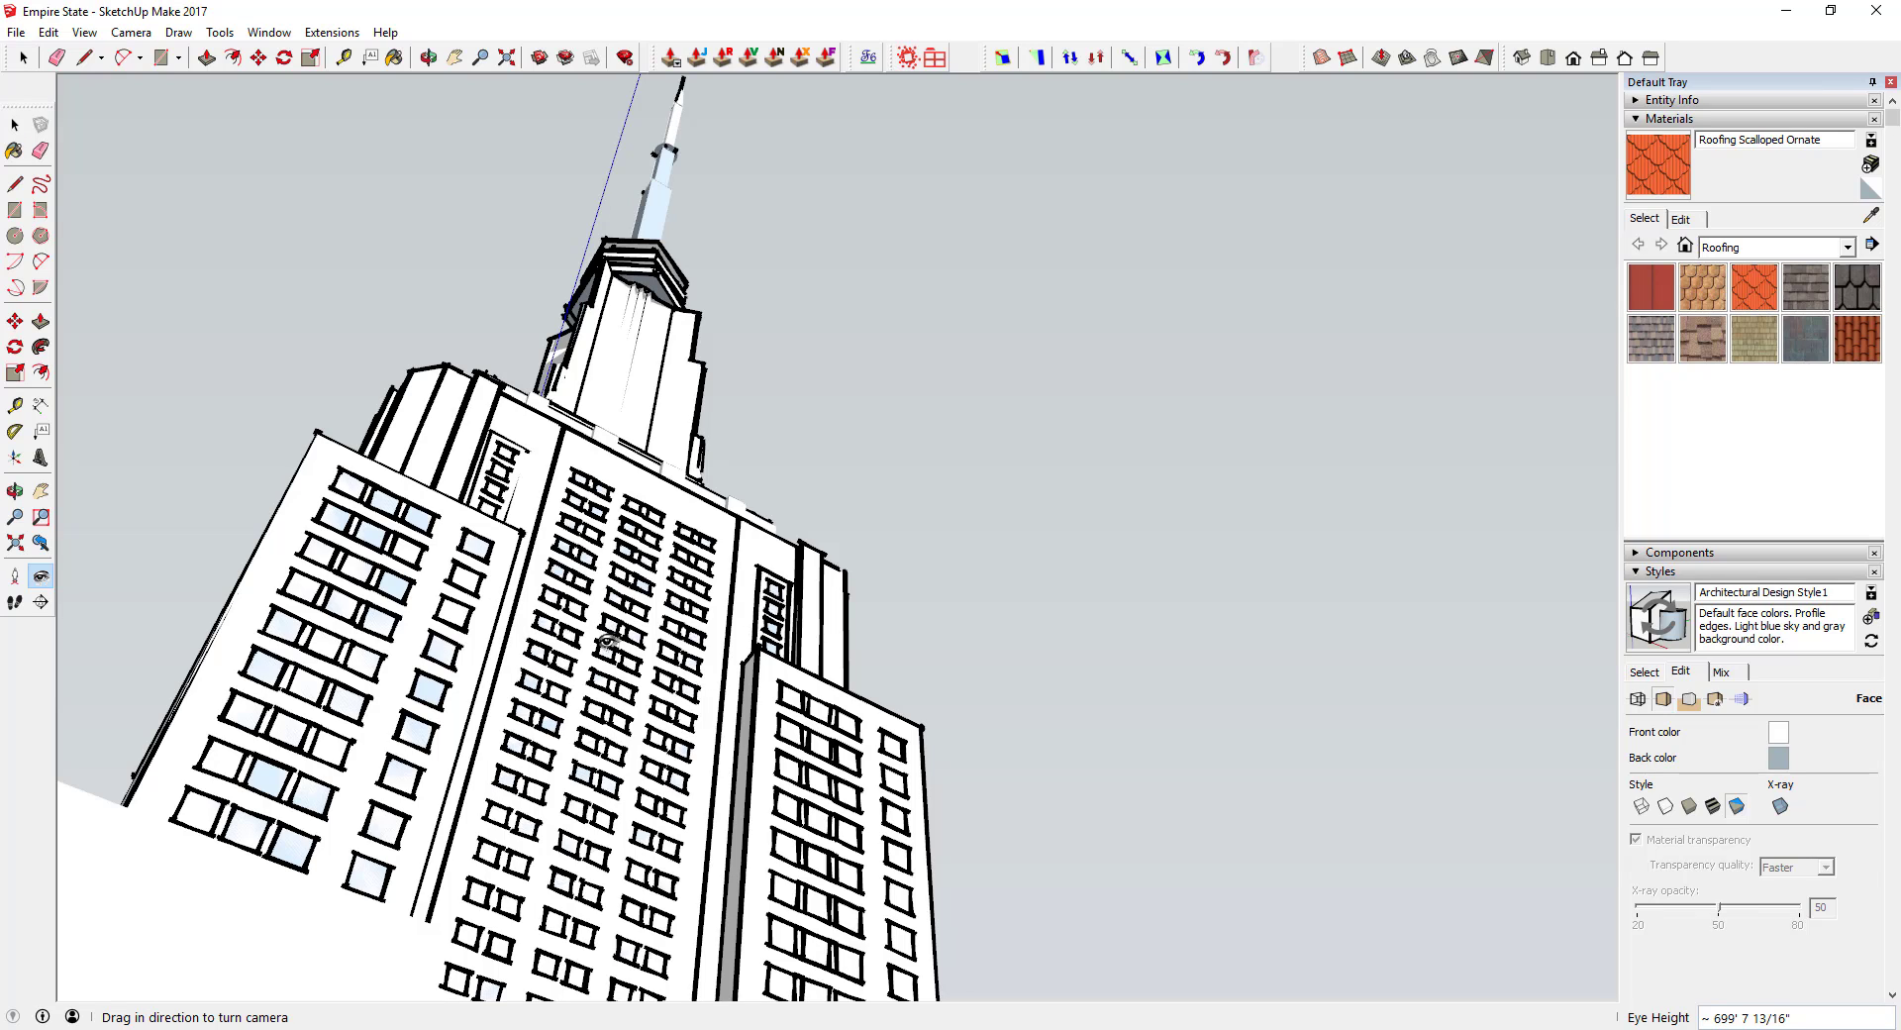
Try a Profiles value of 5 in the edge settings, restore it to 2 and look over the building's outlines
{"action": "left_click", "coordinate": [1650, 674]}
{"action": "left_click", "coordinate": [1685, 674]}
{"action": "left_click", "coordinate": [1637, 700]}
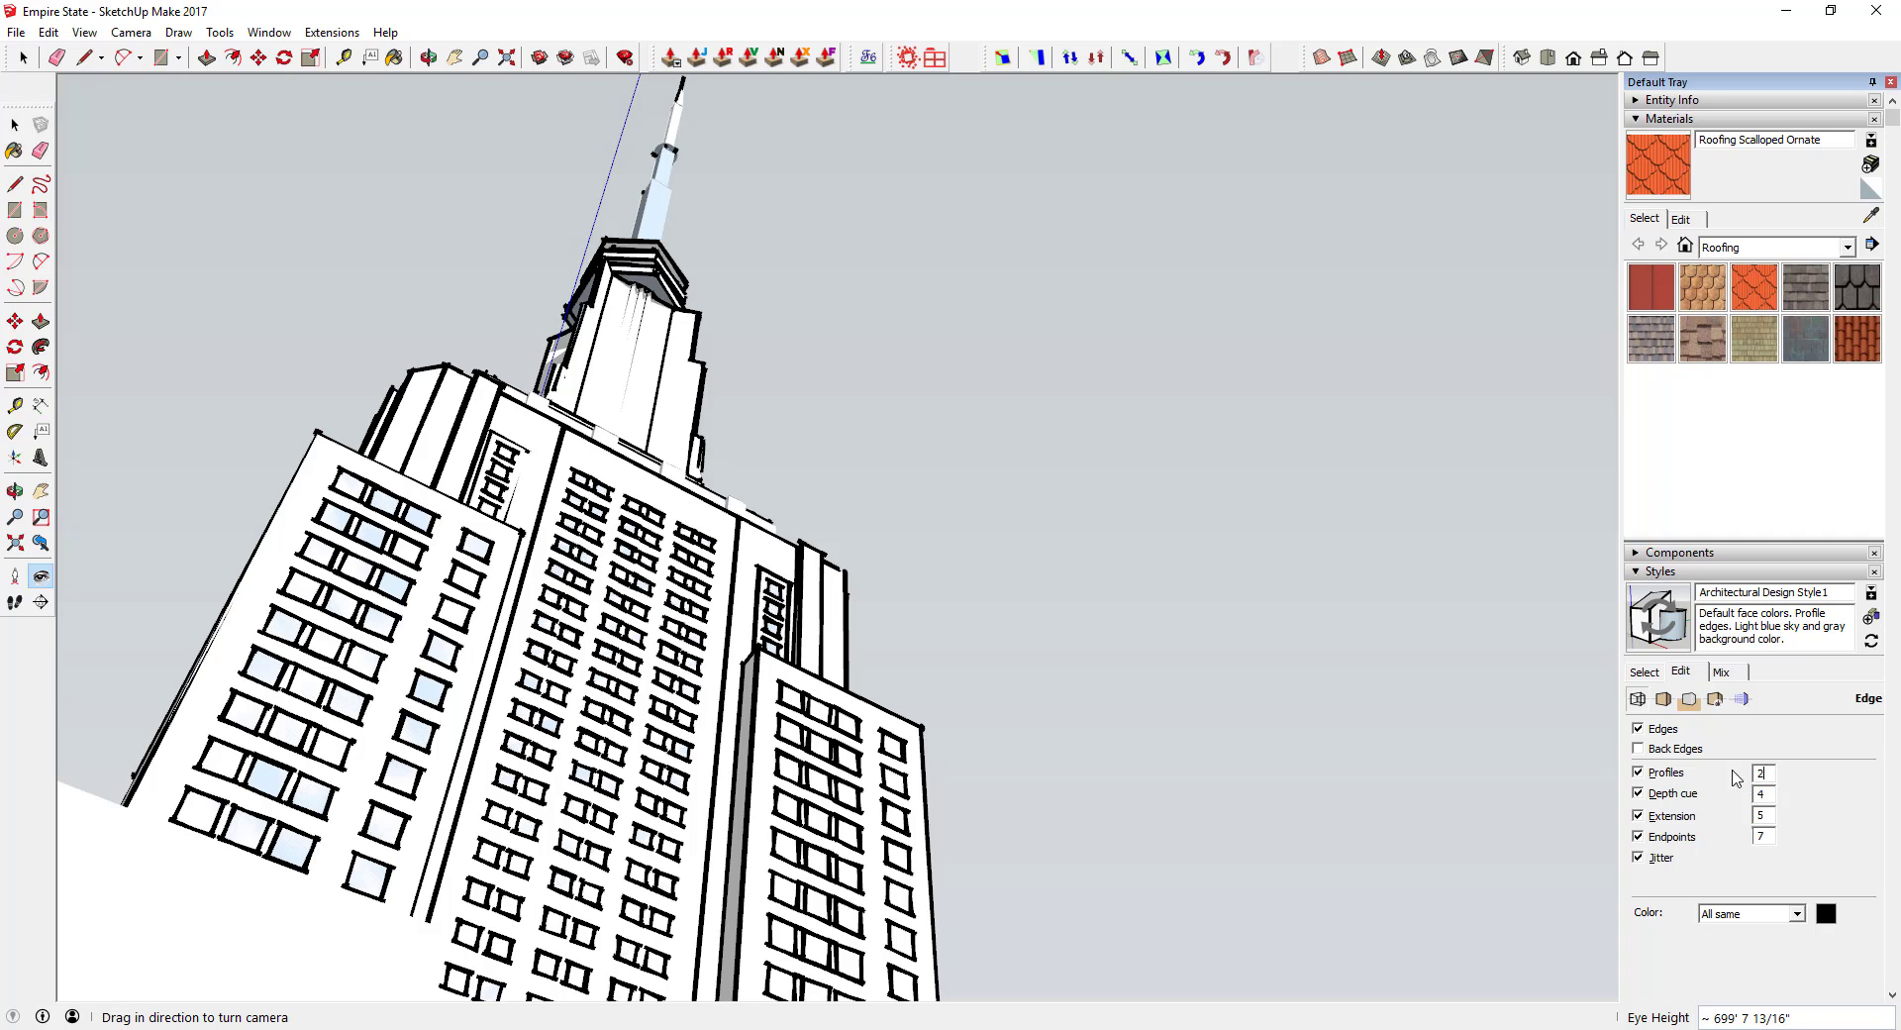
{"action": "key", "text": "shift+Home"}
{"action": "type", "text": "5"}
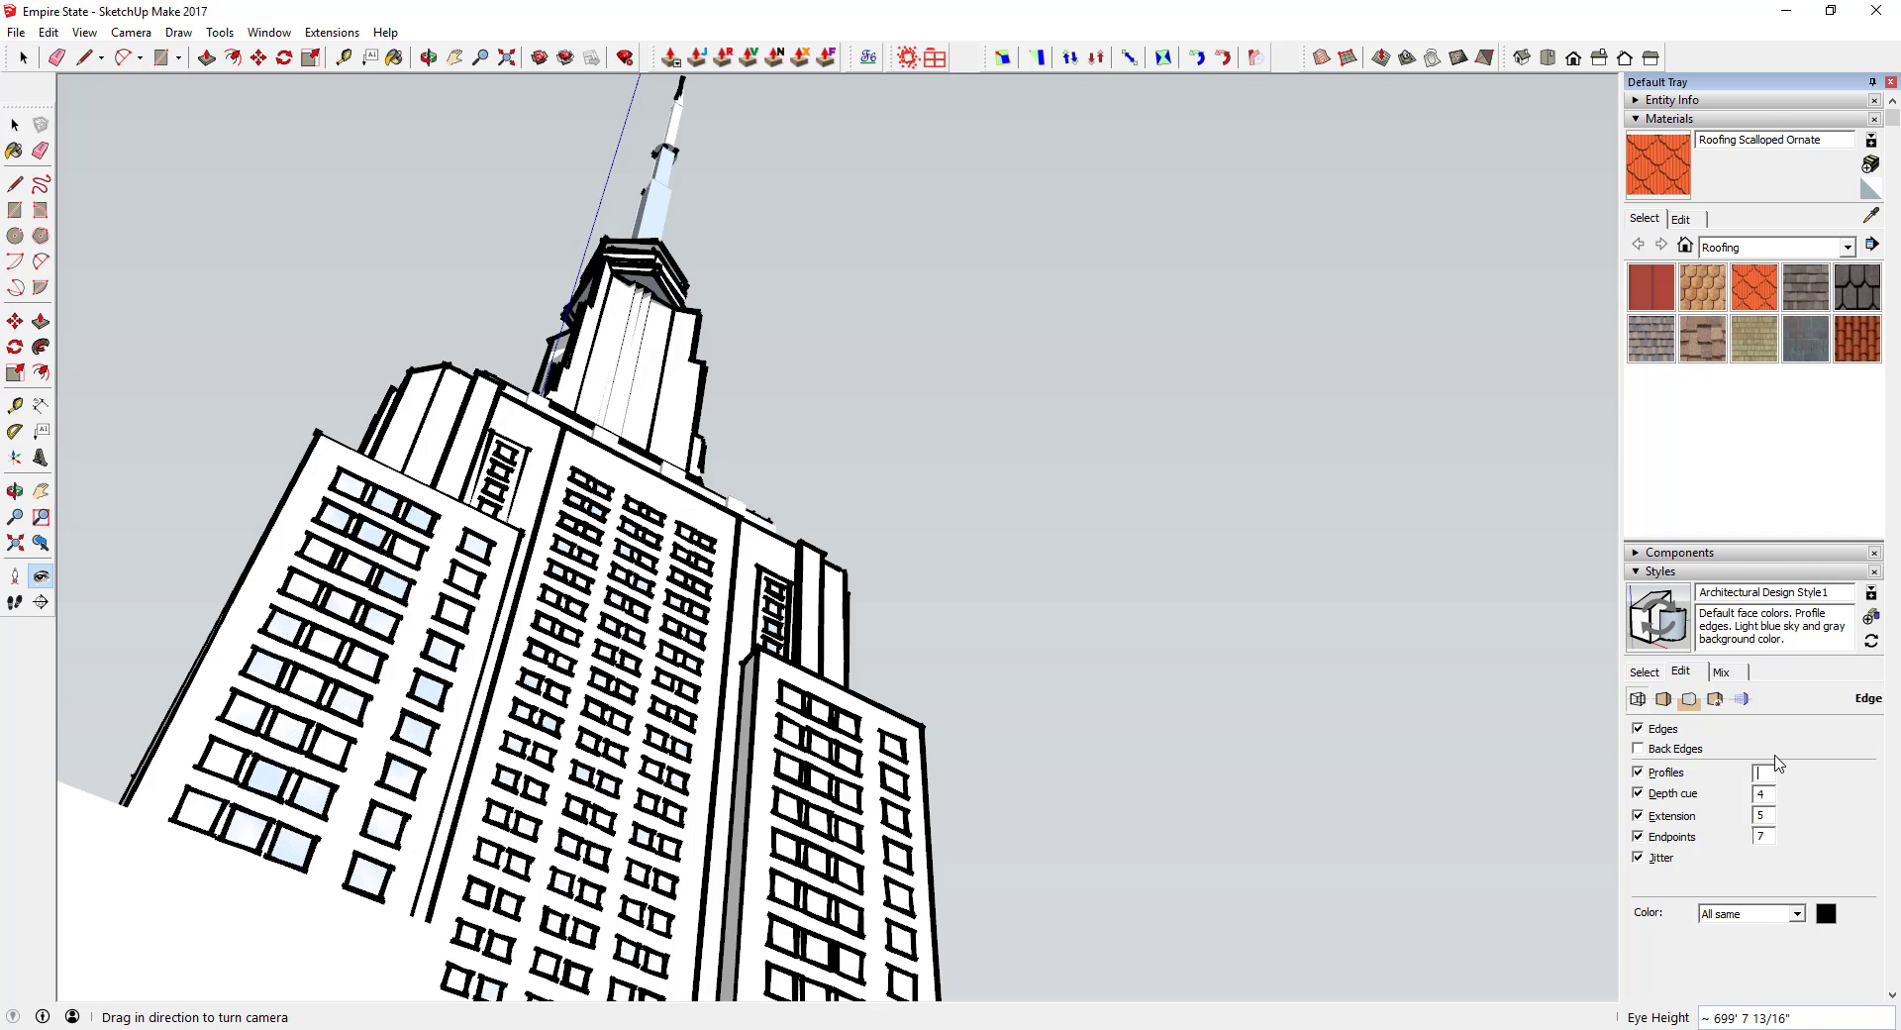
{"action": "type", "text": "2"}
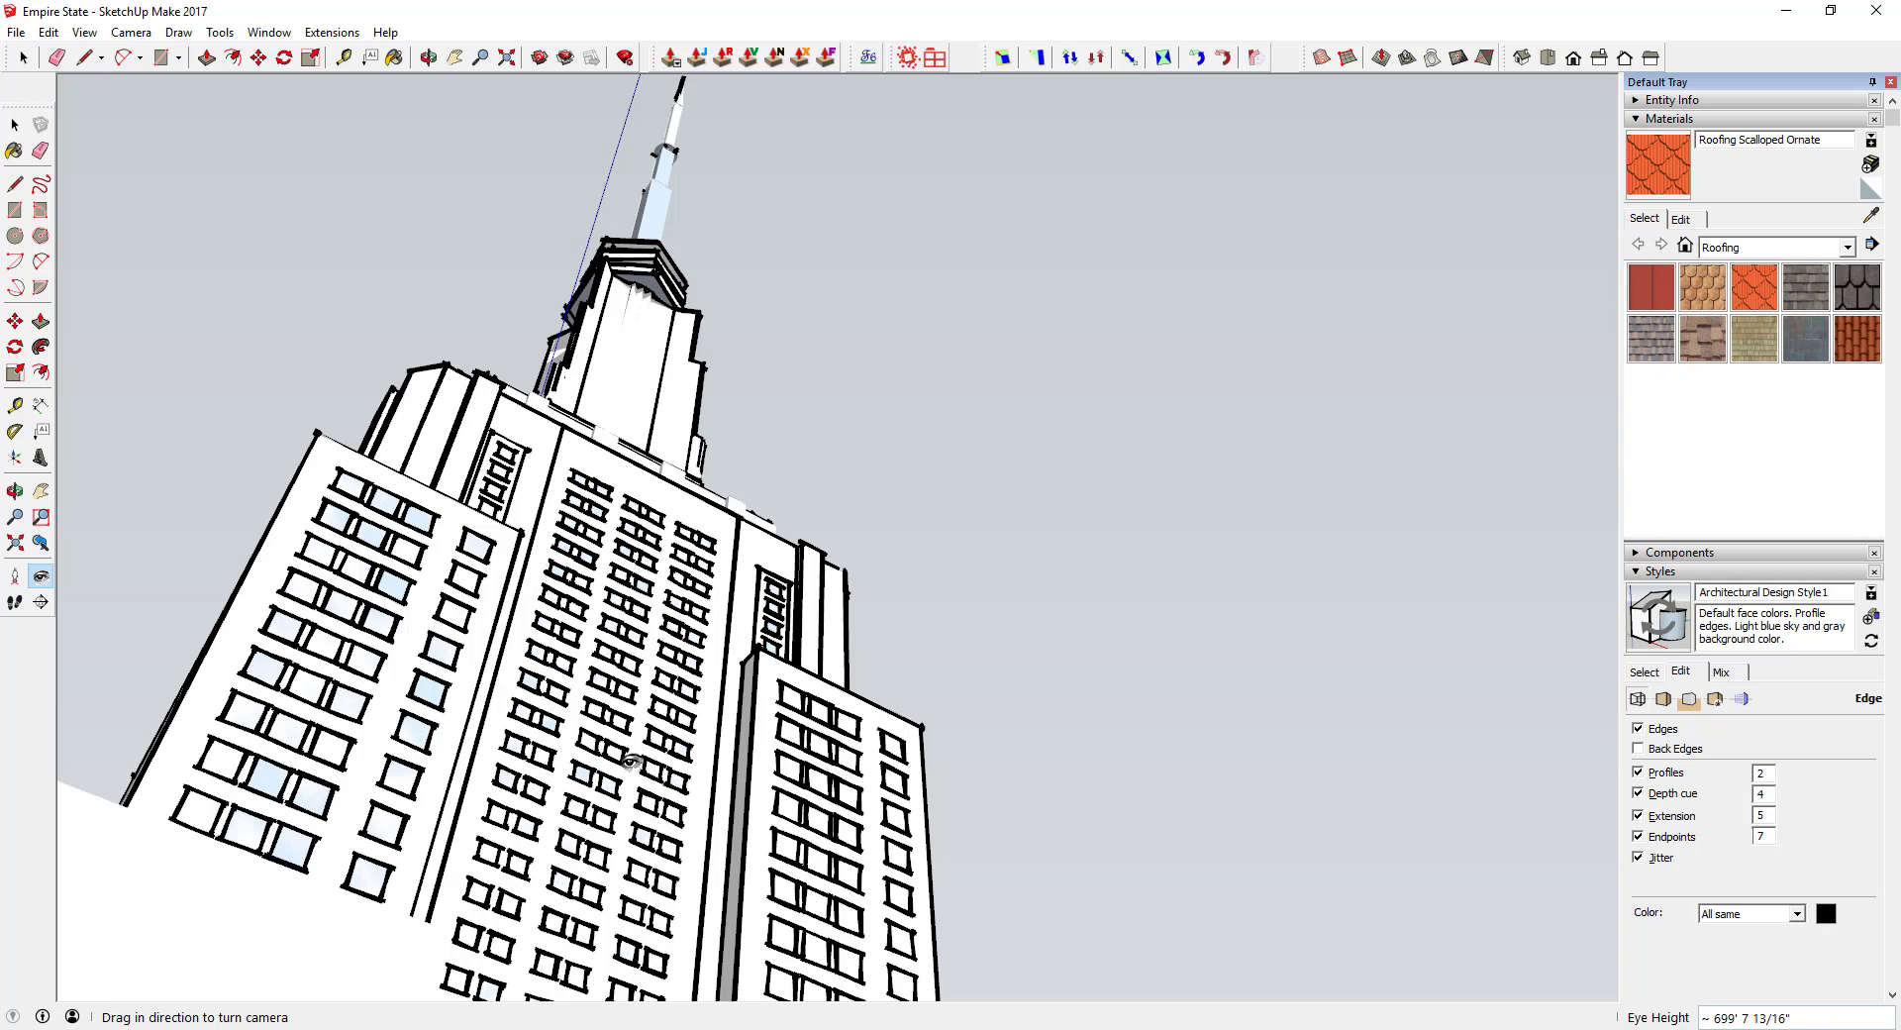
{"action": "left_click_drag", "start_coordinate": [632, 761], "coordinate": [639, 735]}
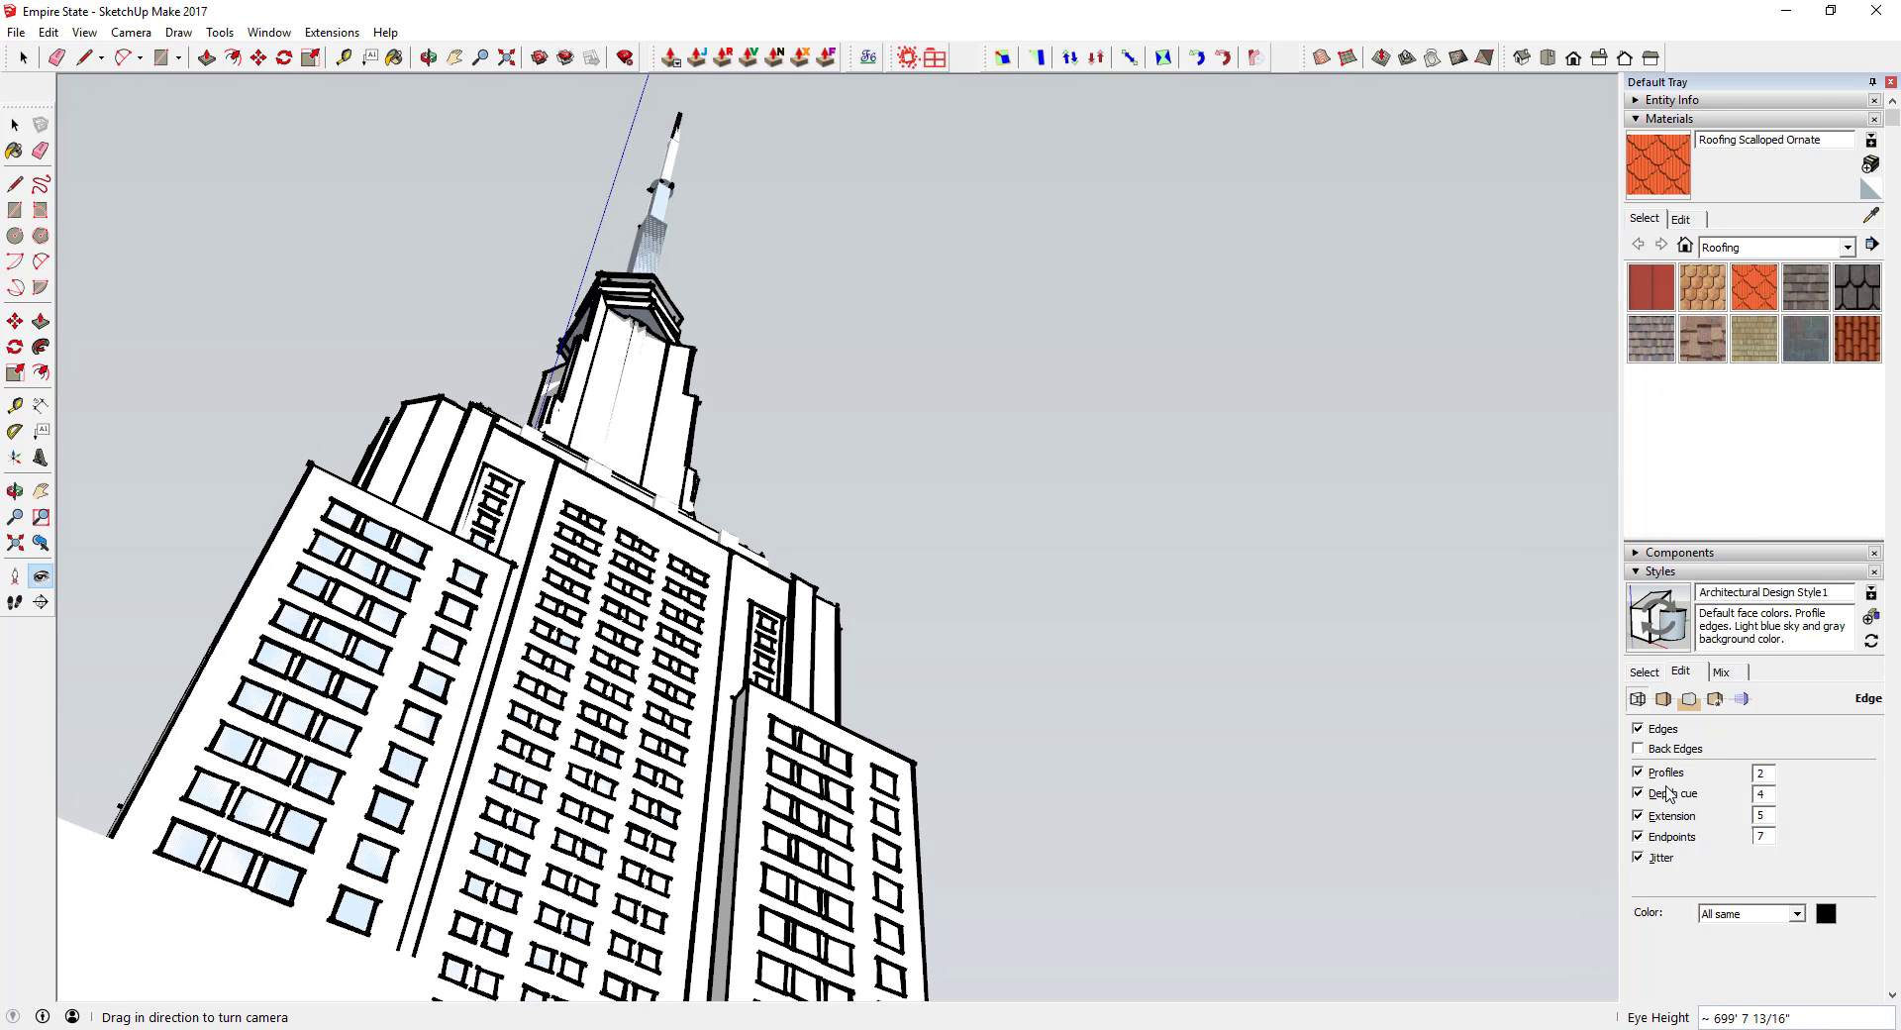
{"action": "left_click_drag", "start_coordinate": [669, 770], "coordinate": [676, 767]}
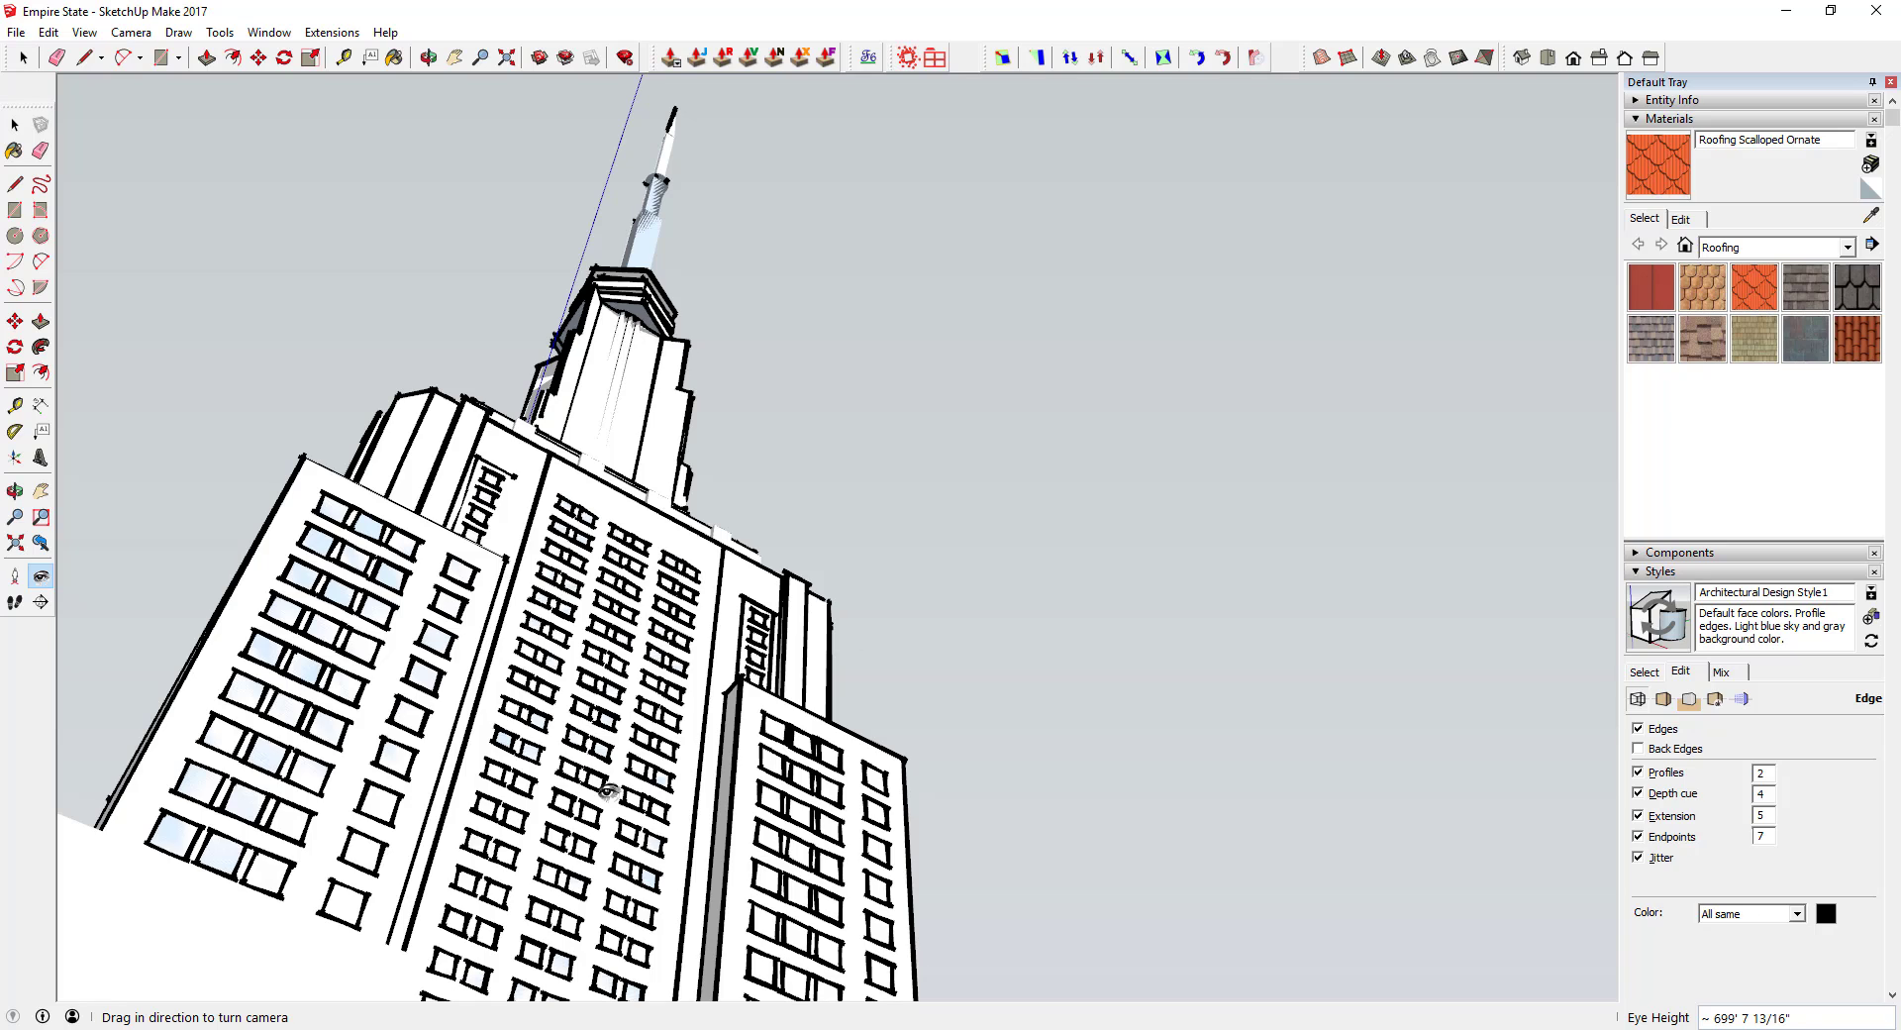
Bring back the style's face settings and hide the model's axes
{"action": "left_click", "coordinate": [1664, 698]}
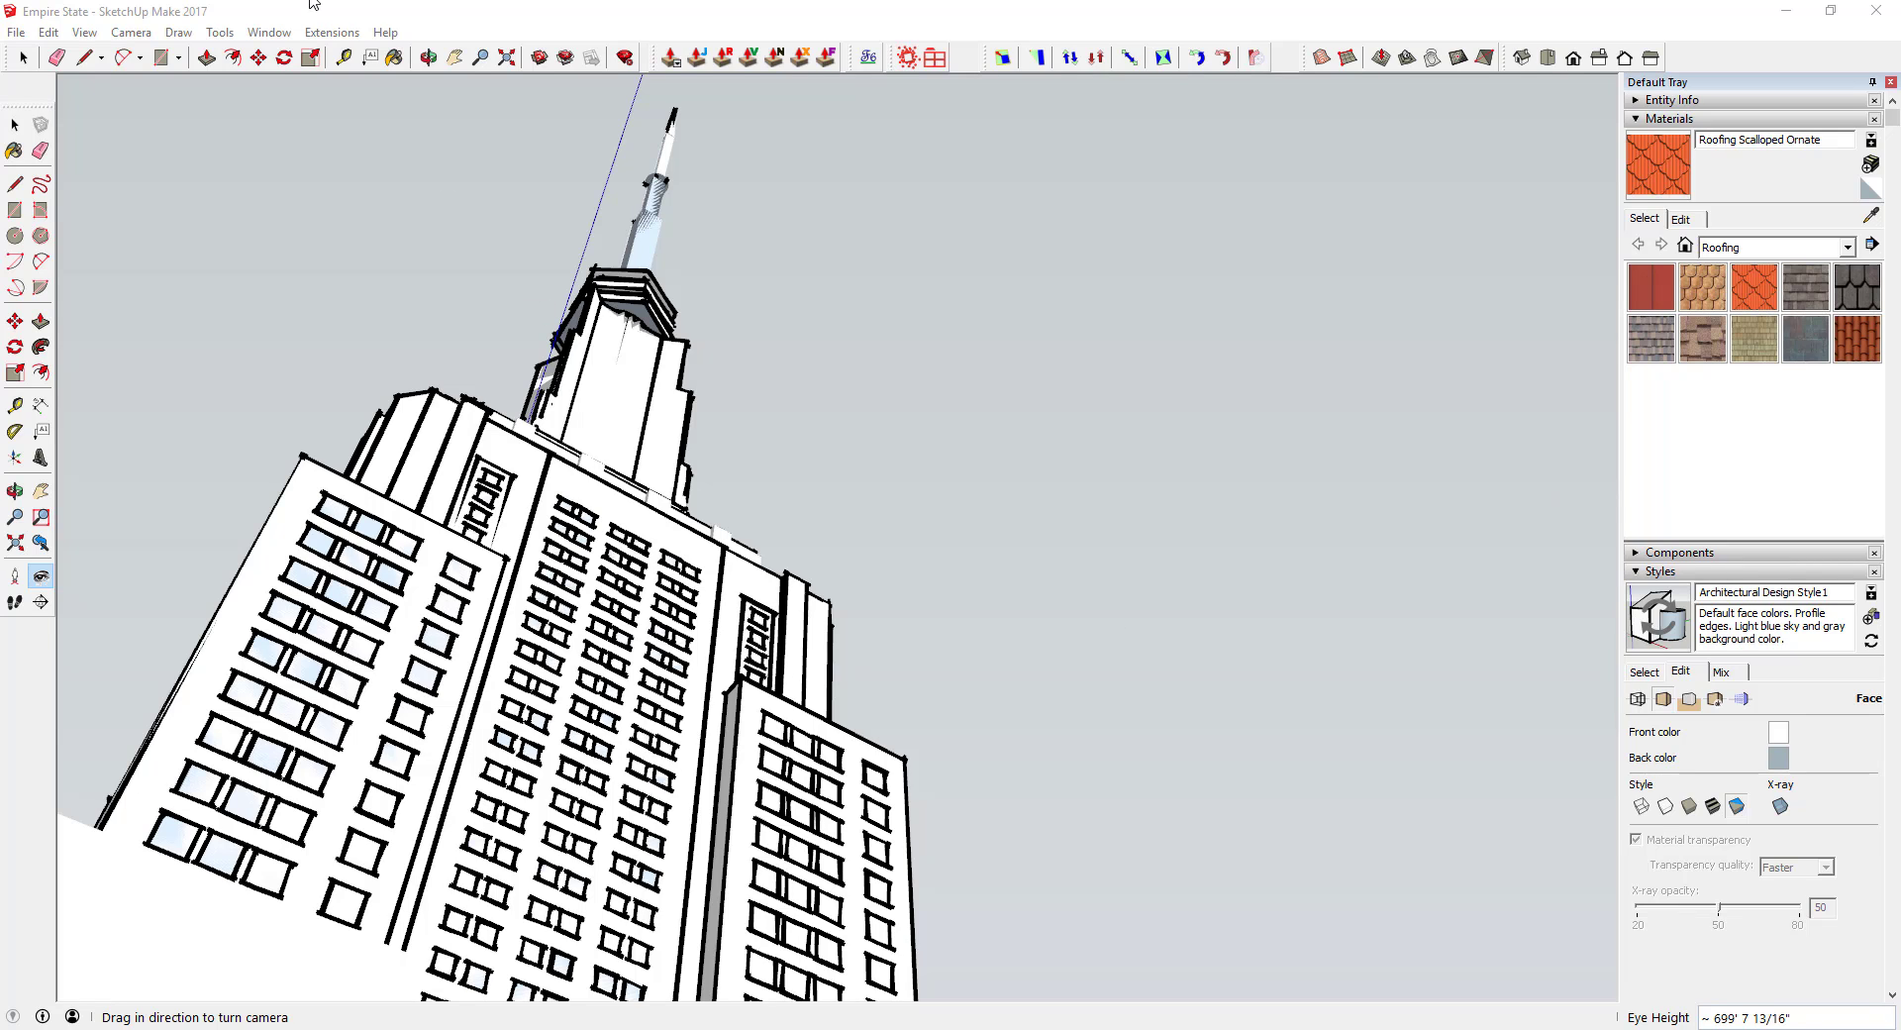
{"action": "left_click", "coordinate": [78, 33]}
{"action": "left_click", "coordinate": [115, 173]}
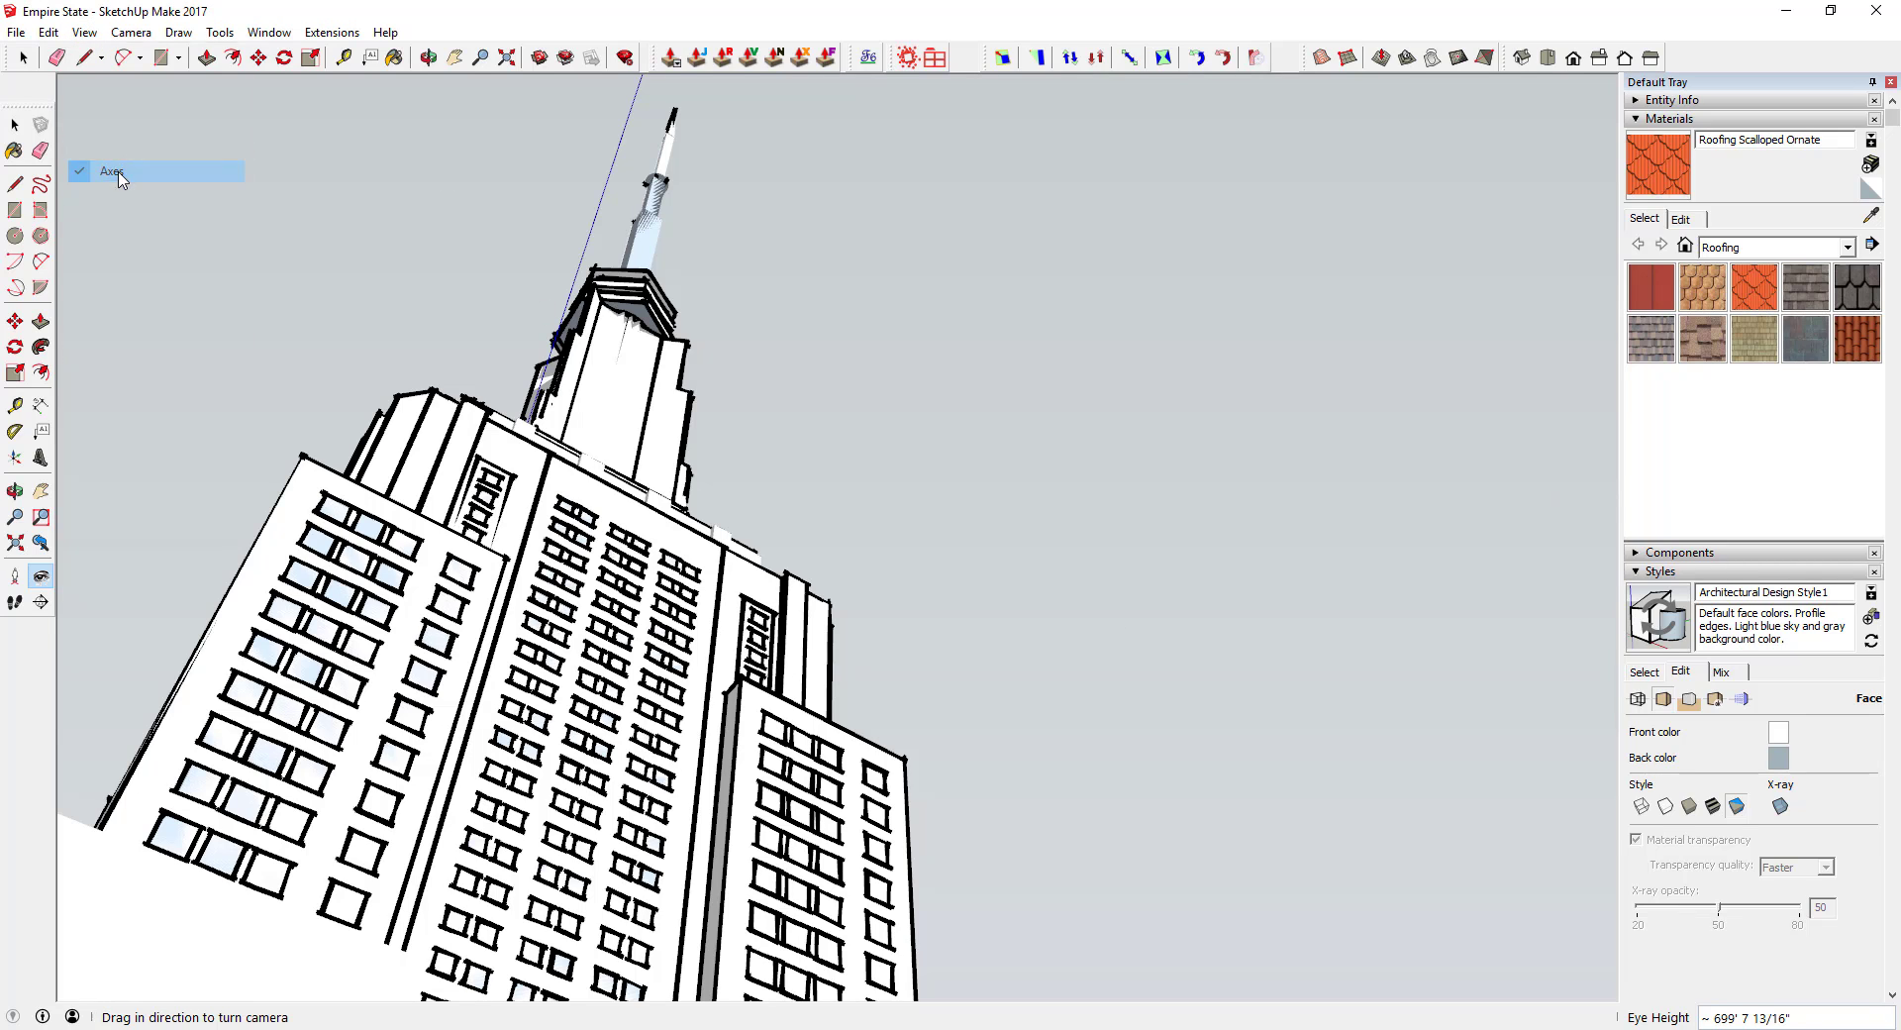